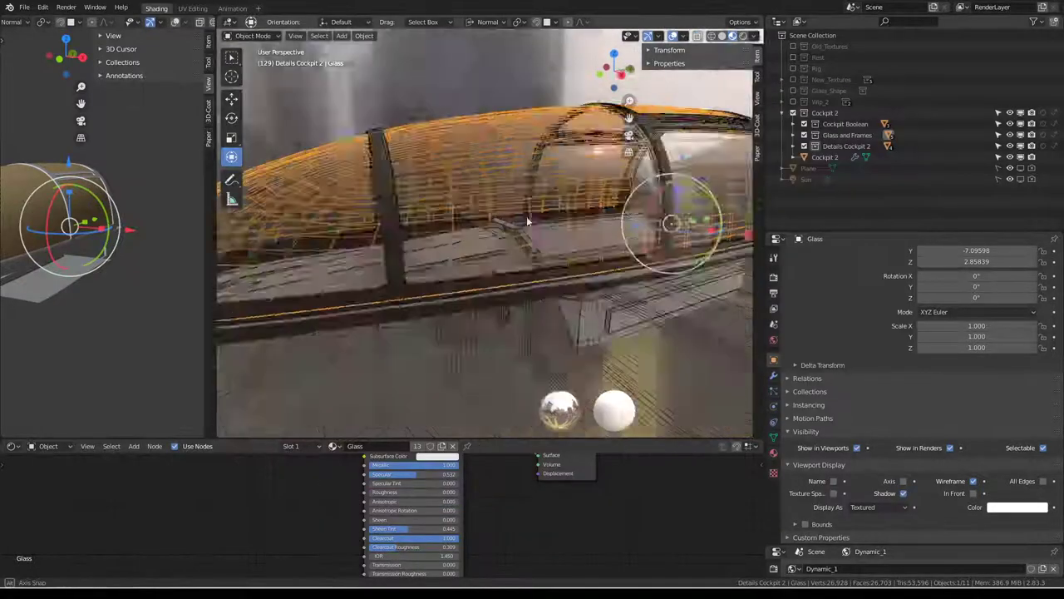
- Turn off the Glass object's viewport wireframe display and select Cockpit 2
click(972, 481)
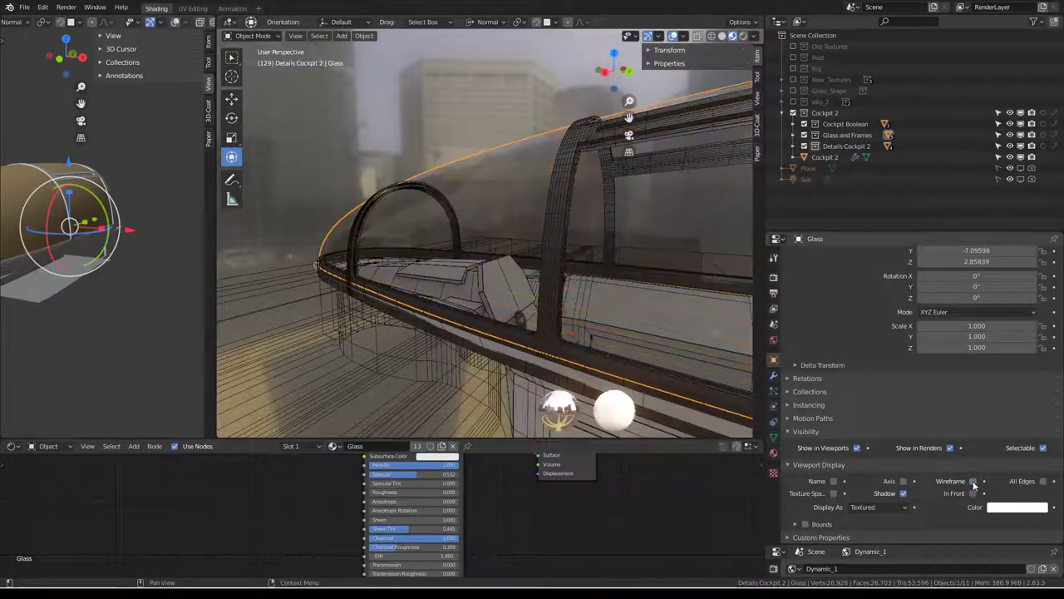
mouse_move(723, 350)
middle_down()
mouse_move(747, 362)
mouse_move(580, 252)
mouse_move(746, 234)
mouse_move(503, 204)
mouse_move(462, 226)
mouse_move(584, 256)
mouse_move(487, 283)
mouse_move(512, 273)
mouse_move(496, 218)
mouse_move(520, 237)
middle_up()
click(496, 218)
- Expand the Cockpit Boolean collection, toggling its visibility off and back on
click(794, 123)
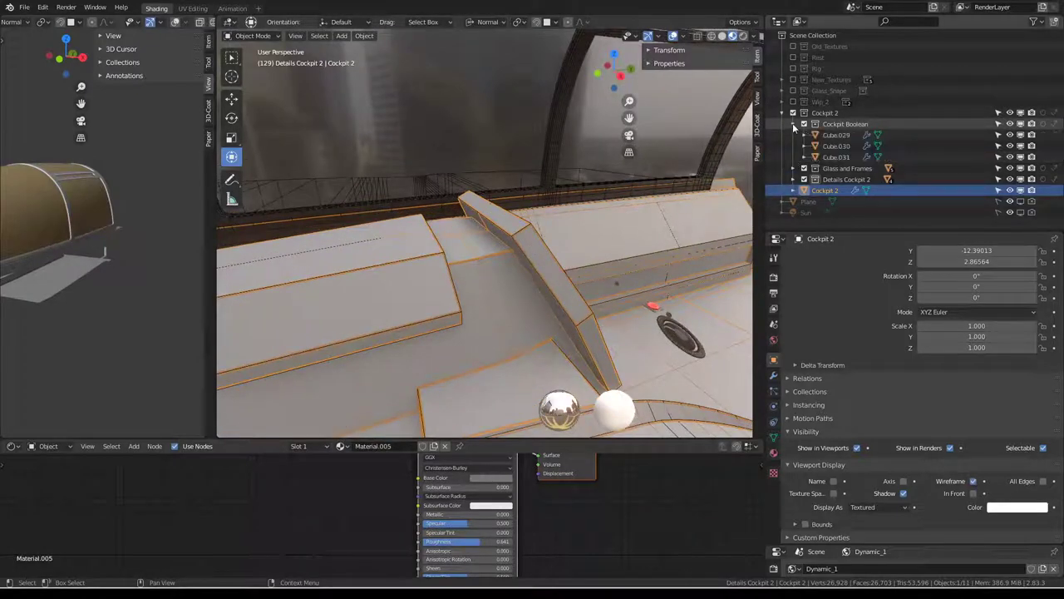
click(804, 125)
click(804, 124)
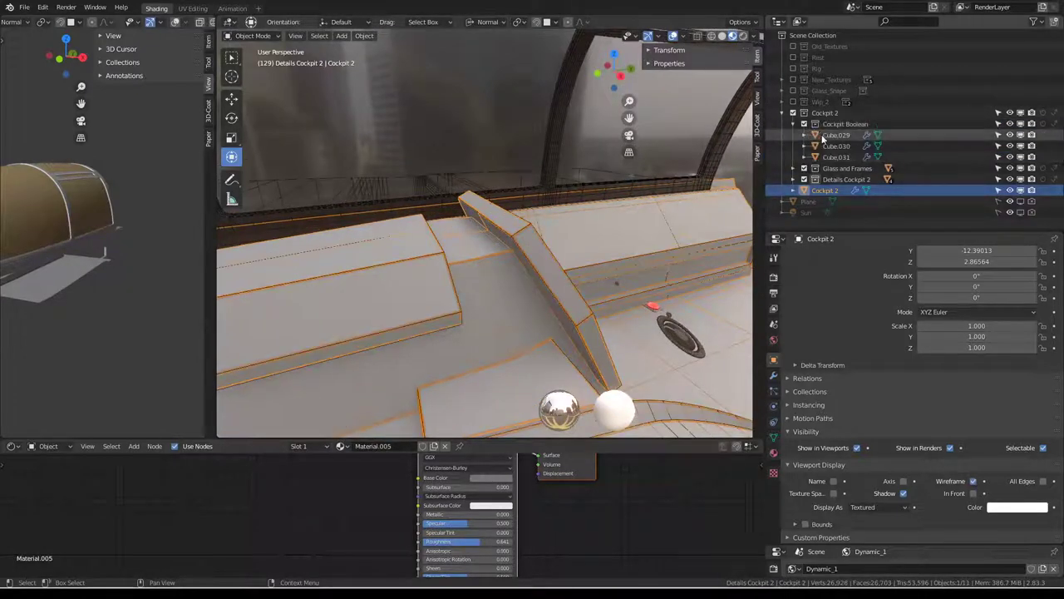
- Select Cube.031, Cube.030 and Cube.029 and join them into Cube.029 with Ctrl+J
click(836, 157)
mouse_move(566, 208)
middle_down()
mouse_move(582, 217)
mouse_move(615, 208)
middle_up()
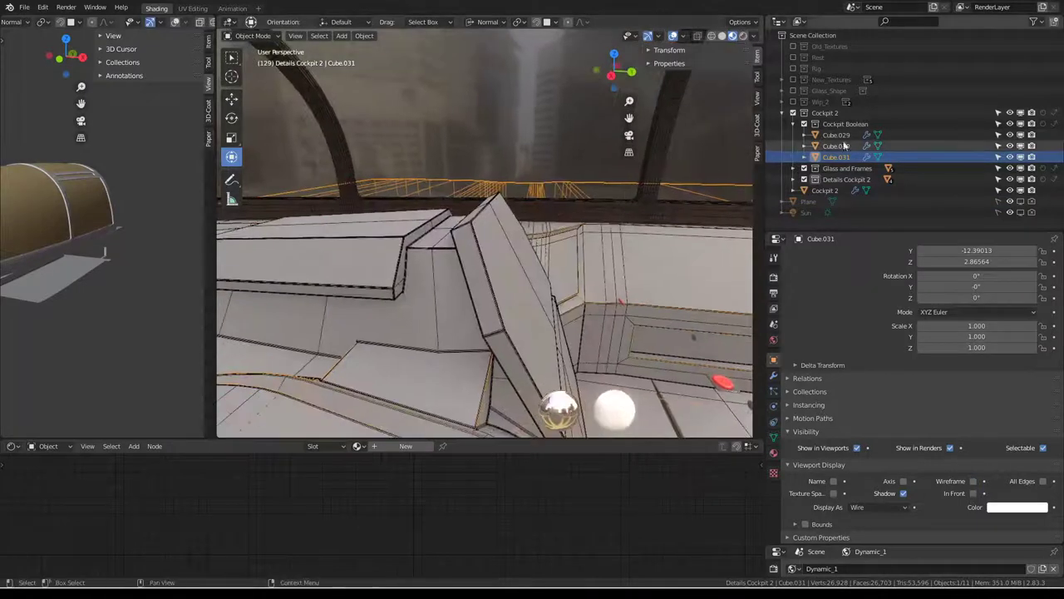
click(835, 146)
click(838, 135)
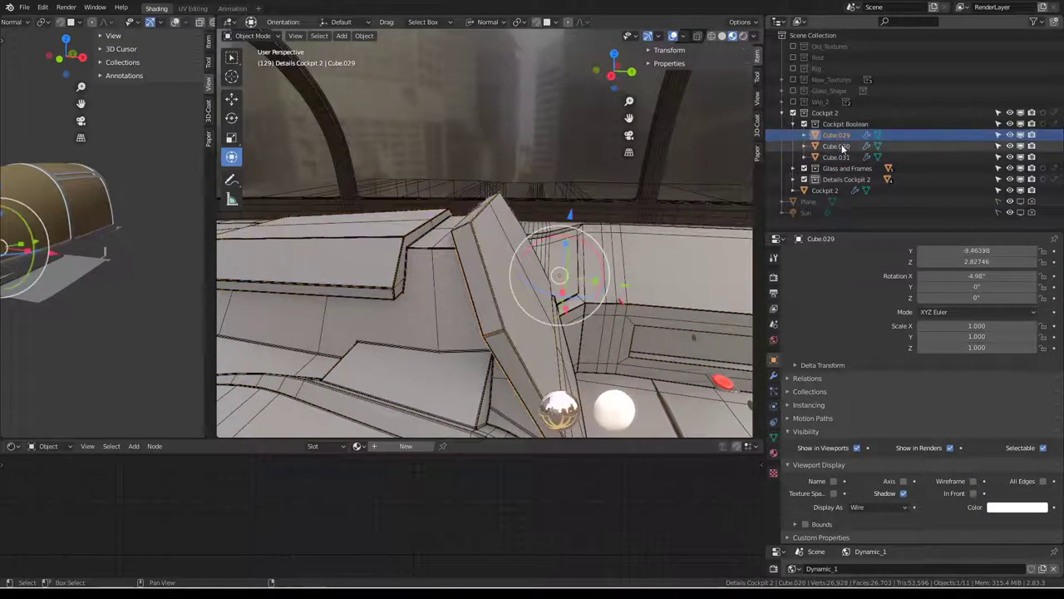
shift+click(836, 157)
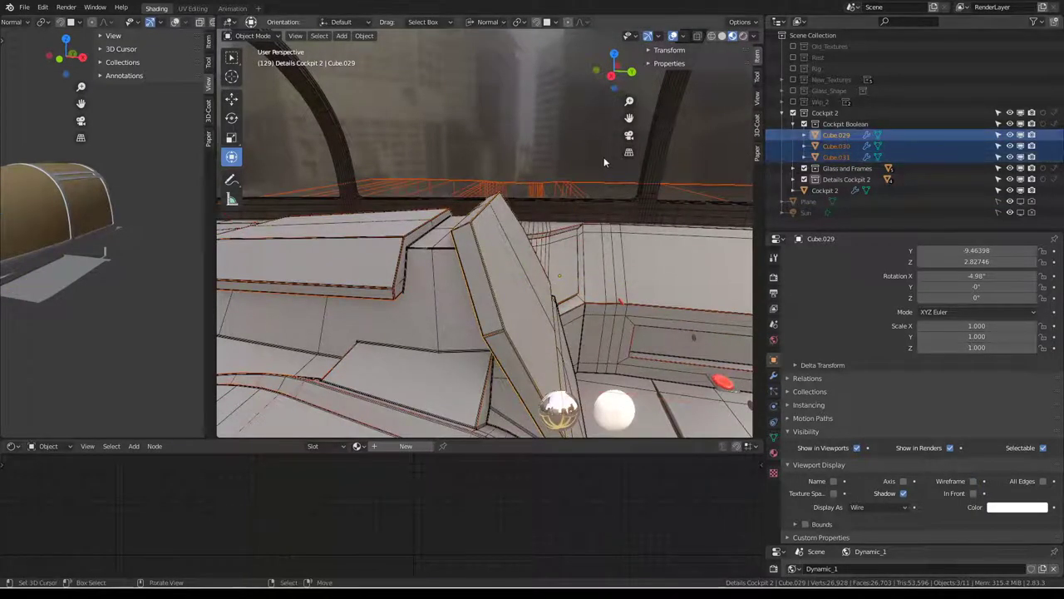
key(ctrl+j)
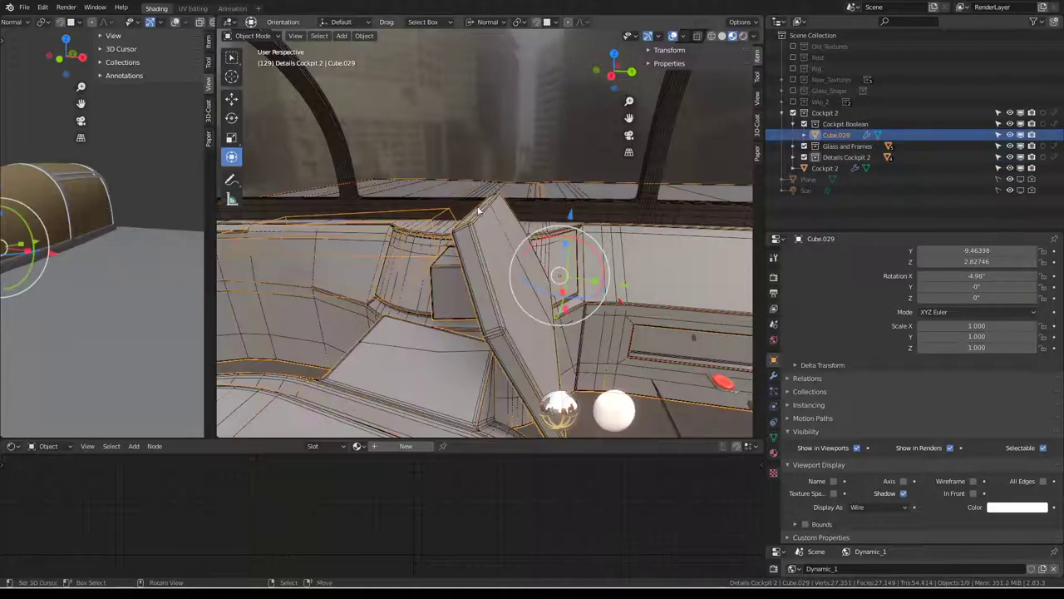
mouse_move(600, 143)
middle_down()
mouse_move(606, 195)
mouse_move(390, 186)
mouse_move(603, 200)
mouse_move(547, 216)
middle_up()
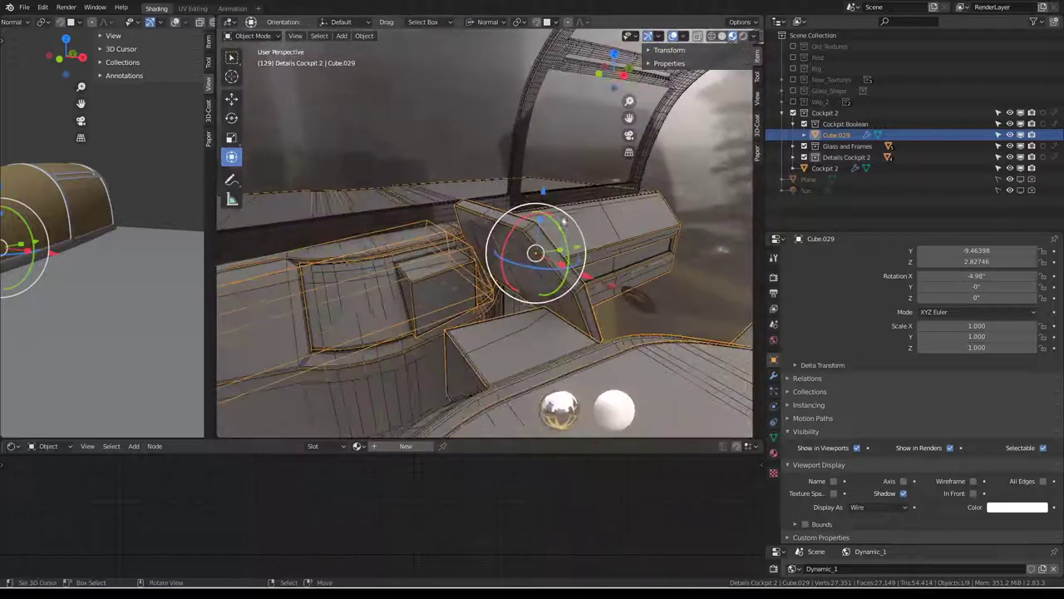
- In Edit Mode, select Cube.029's tilted and left cutter pieces, then recalculate their normals with Inside toggled
key(Tab)
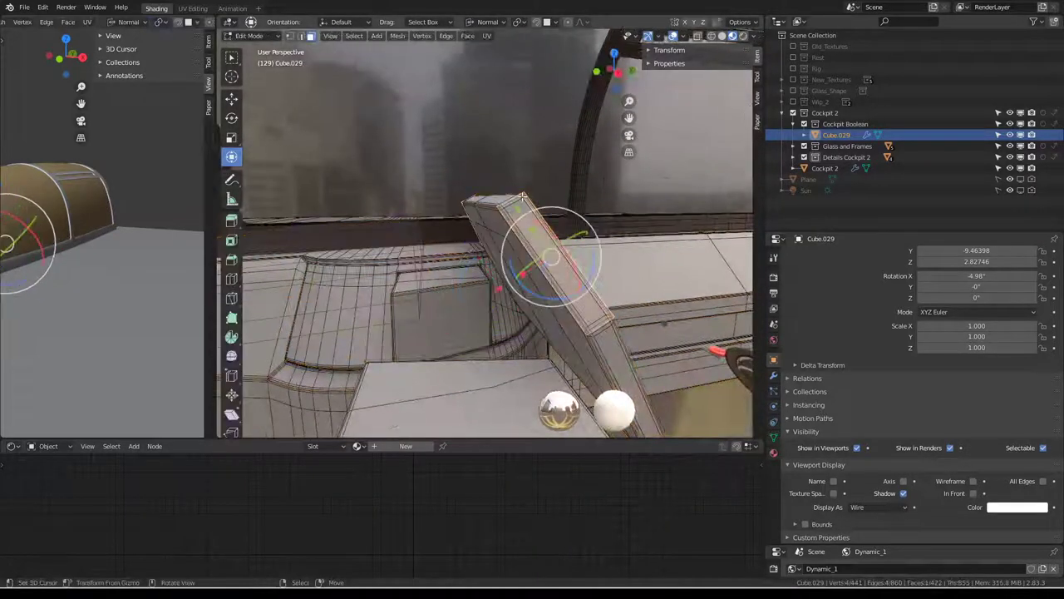
key(ctrl+l)
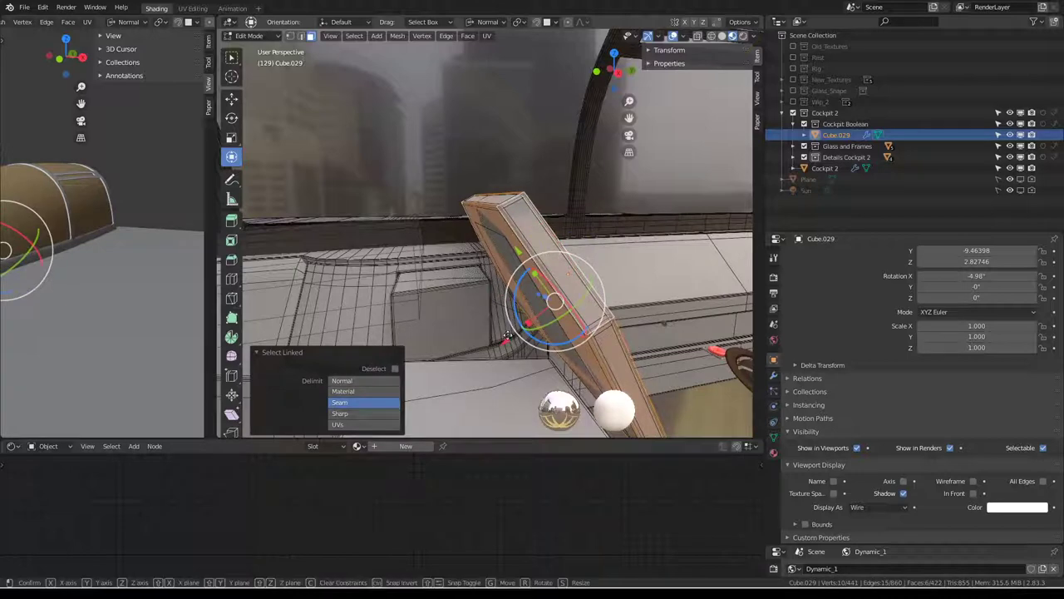
key(Escape)
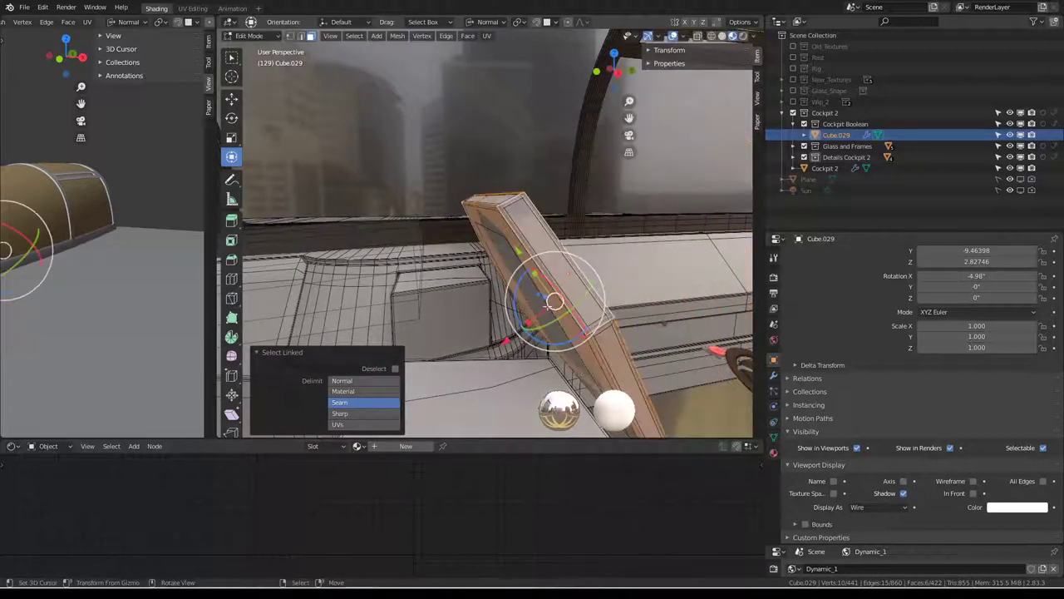
click(404, 233)
key(ctrl+l)
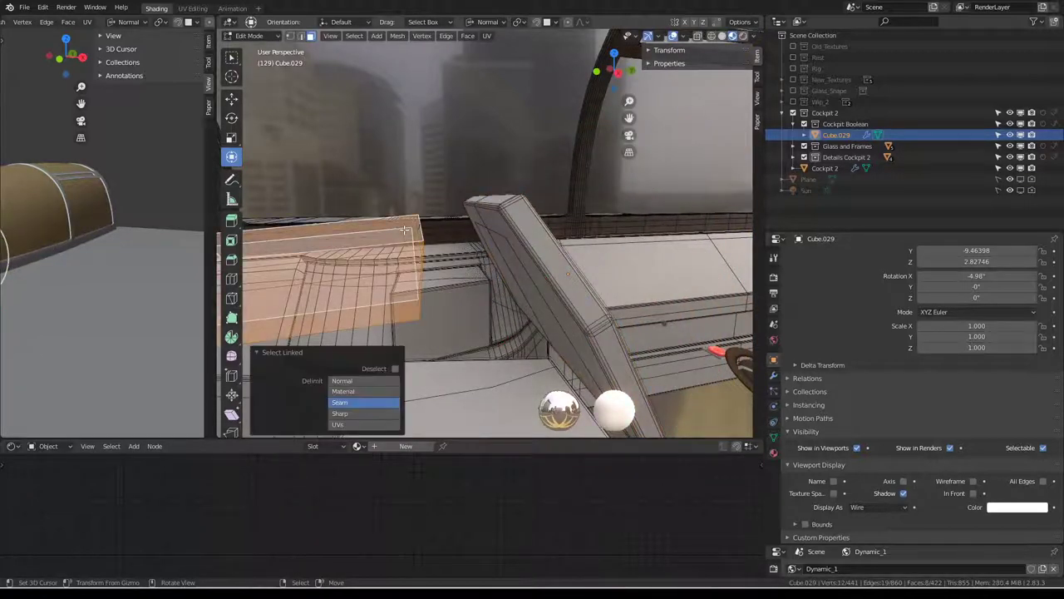
key(shift+n)
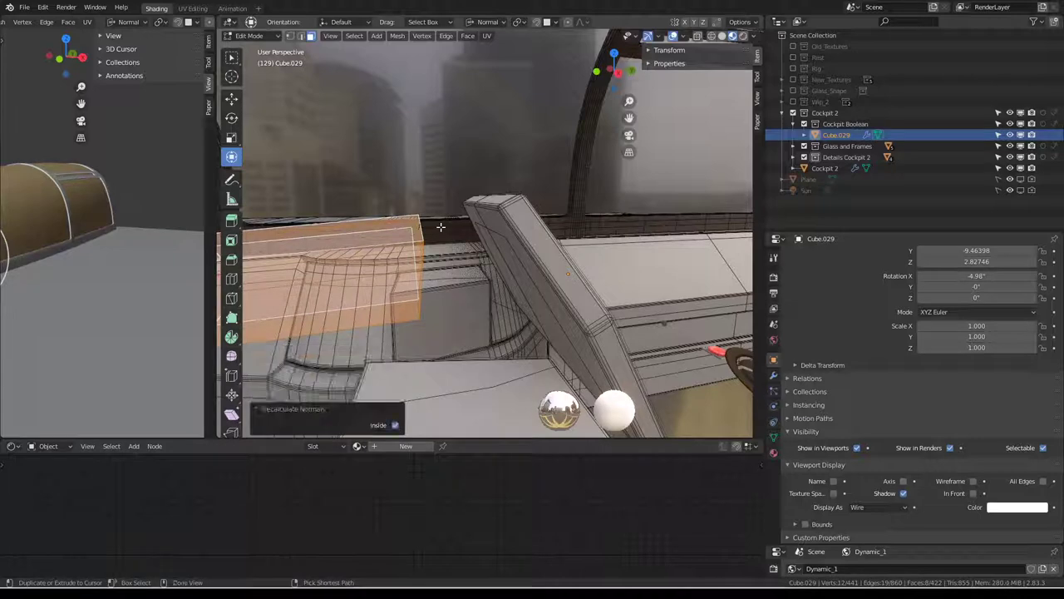
click(396, 426)
- Select the Cockpit 2 body and bring up its modifier stack
click(588, 337)
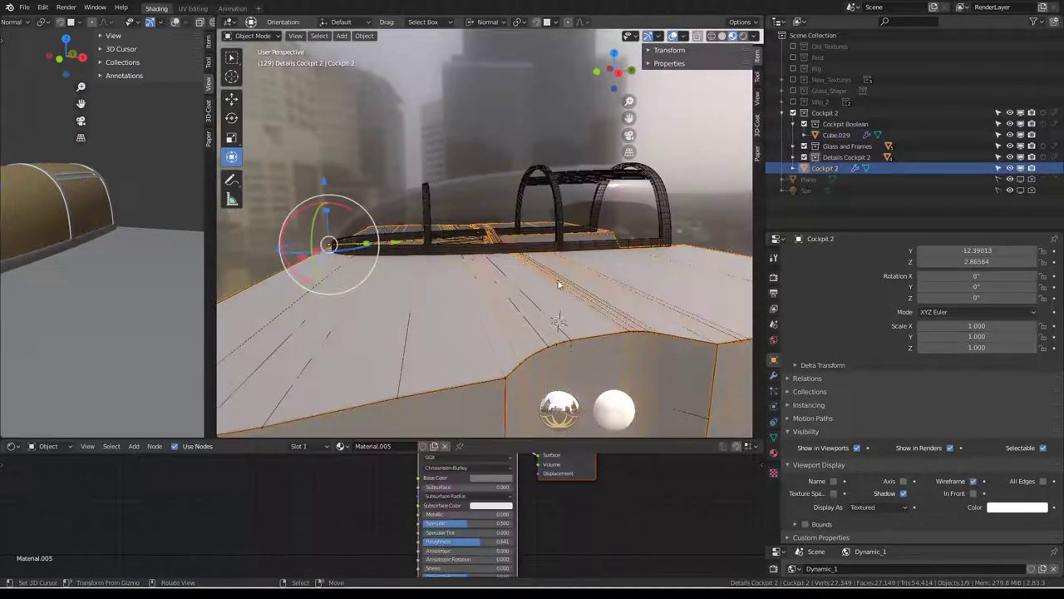
mouse_move(558, 281)
middle_down()
mouse_move(446, 291)
mouse_move(473, 292)
mouse_move(429, 262)
mouse_move(466, 238)
mouse_move(516, 262)
mouse_move(550, 263)
mouse_move(525, 219)
middle_up()
click(524, 218)
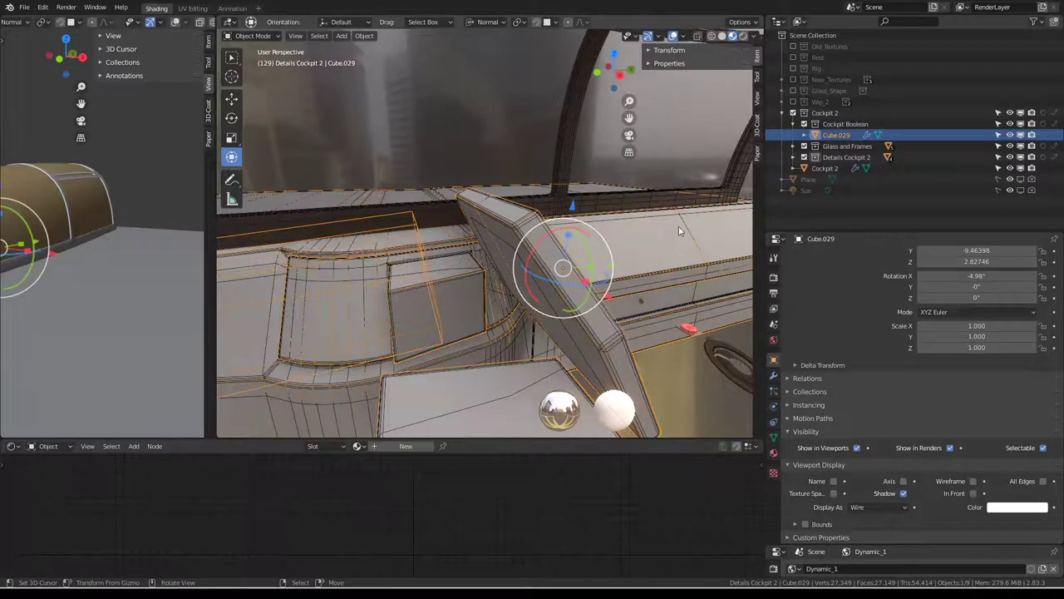
mouse_move(679, 226)
middle_down()
mouse_move(539, 213)
mouse_move(548, 218)
middle_up()
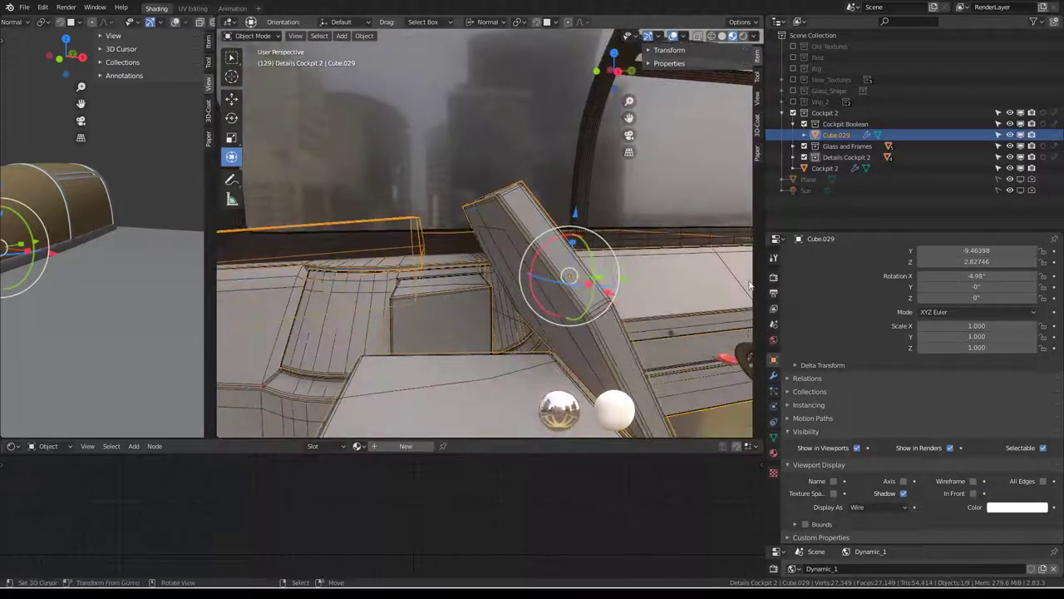
click(774, 377)
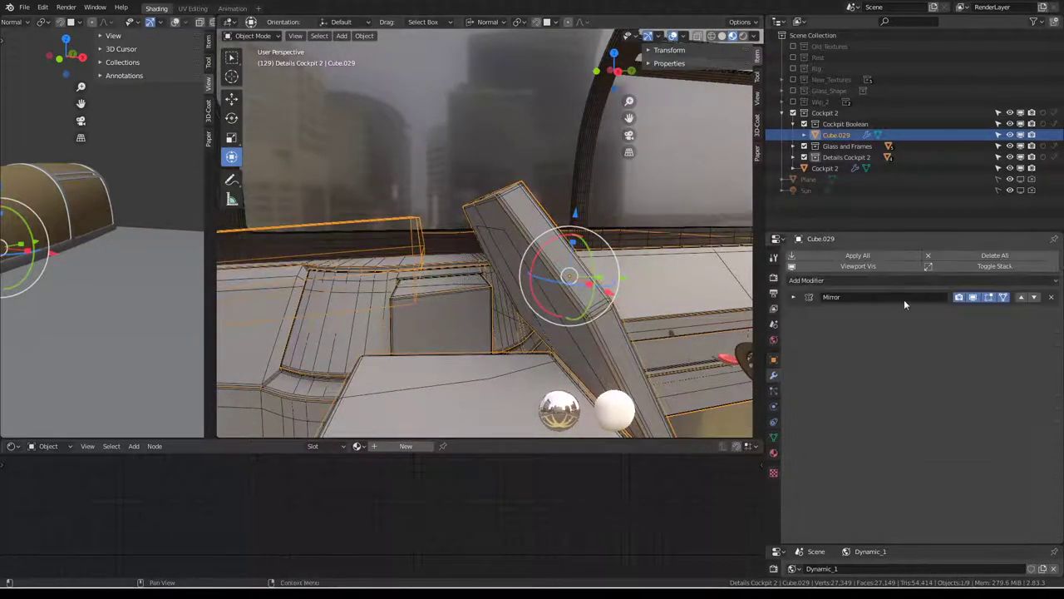
click(531, 242)
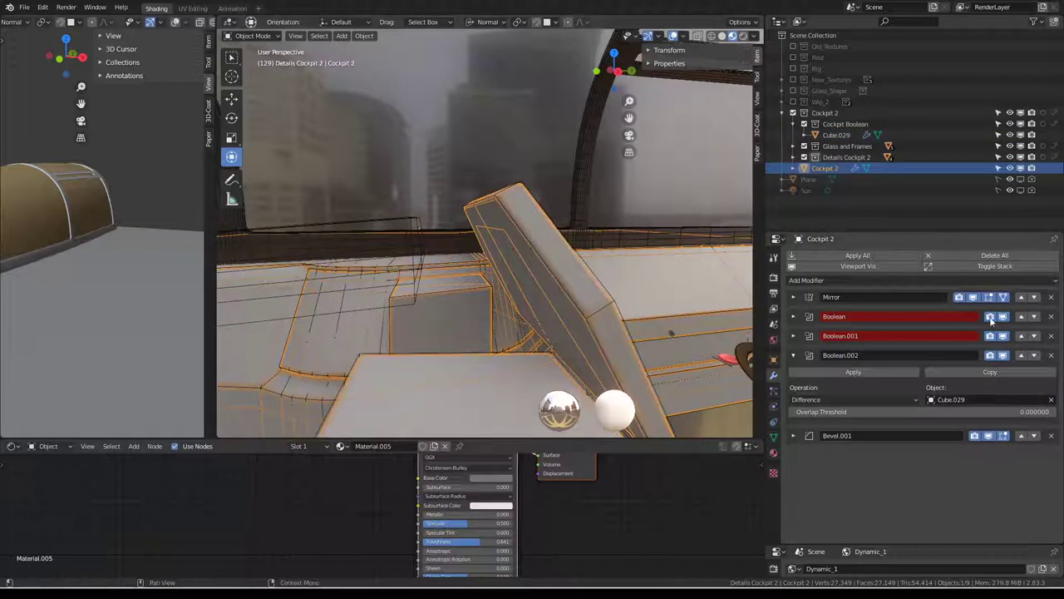
- Delete the Boolean and Boolean.001 modifiers and set Boolean.002's operation to Intersect
click(1051, 317)
click(1051, 317)
click(1002, 317)
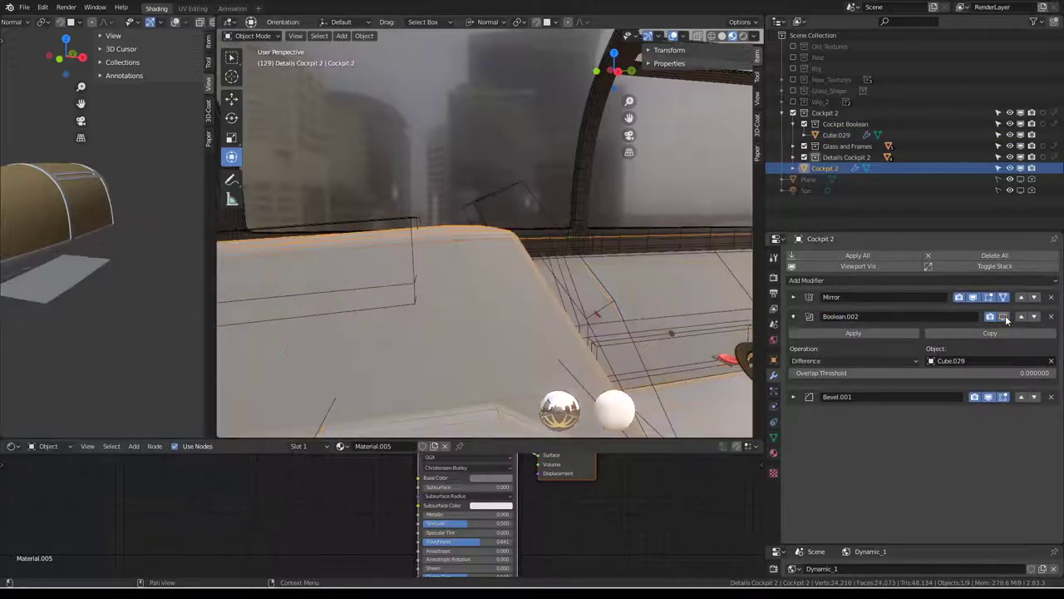
click(1004, 317)
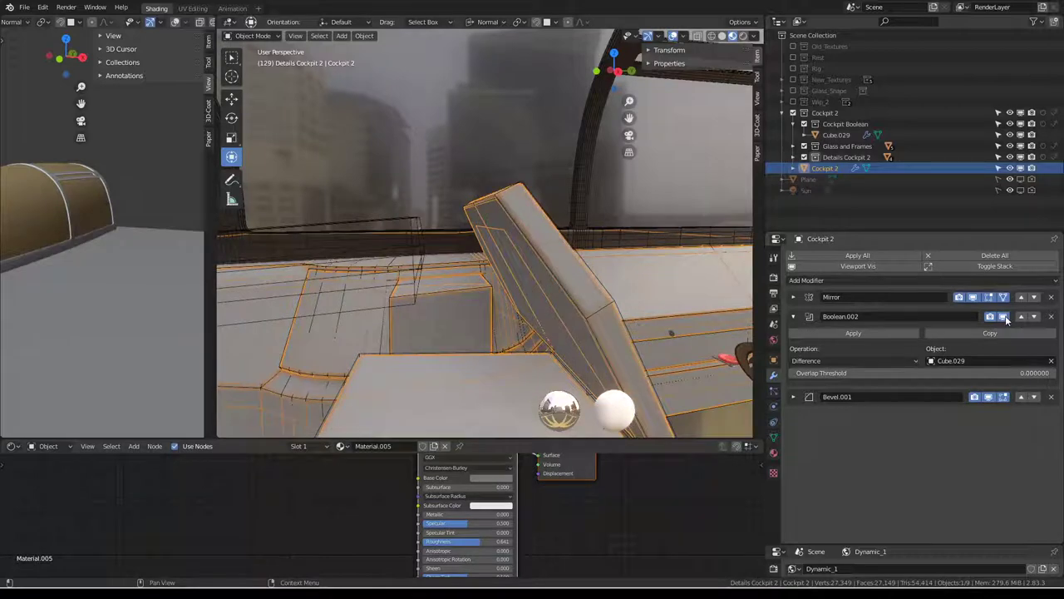
click(854, 362)
click(804, 373)
mouse_move(492, 233)
middle_down()
mouse_move(434, 247)
mouse_move(574, 251)
mouse_move(269, 193)
mouse_move(357, 212)
middle_up()
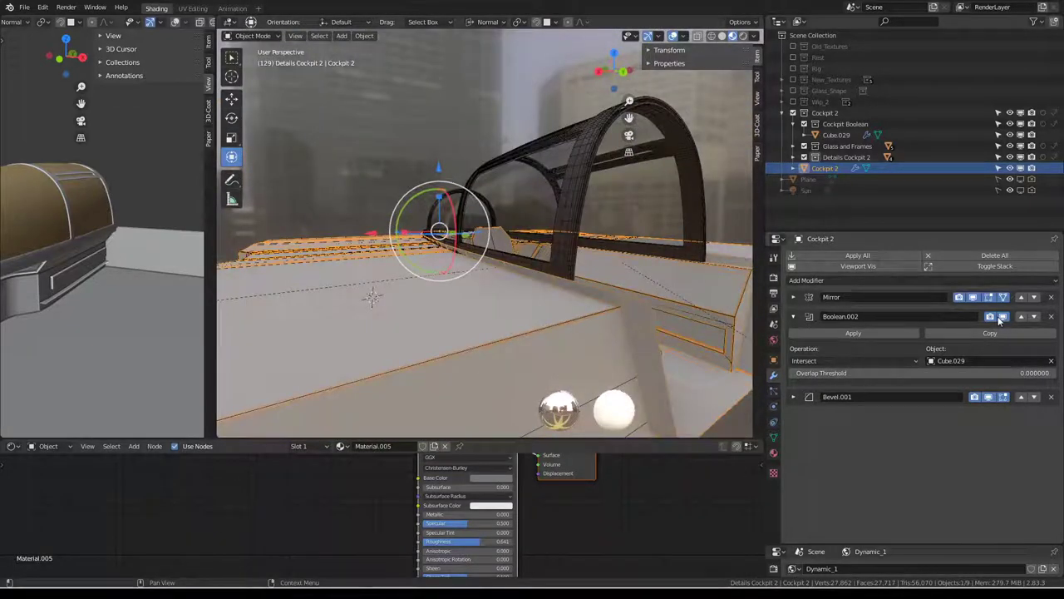
- Try Union on Boolean.002, then set its operation back to Intersect
click(825, 361)
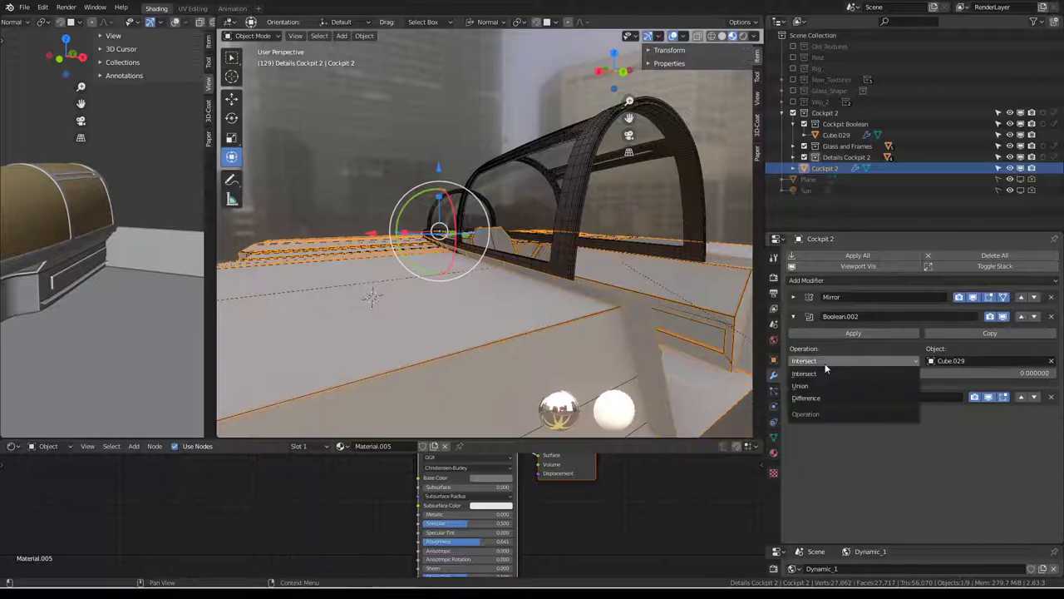
click(822, 386)
mouse_move(592, 287)
middle_down()
mouse_move(554, 244)
mouse_move(484, 254)
mouse_move(524, 202)
mouse_move(536, 227)
middle_up()
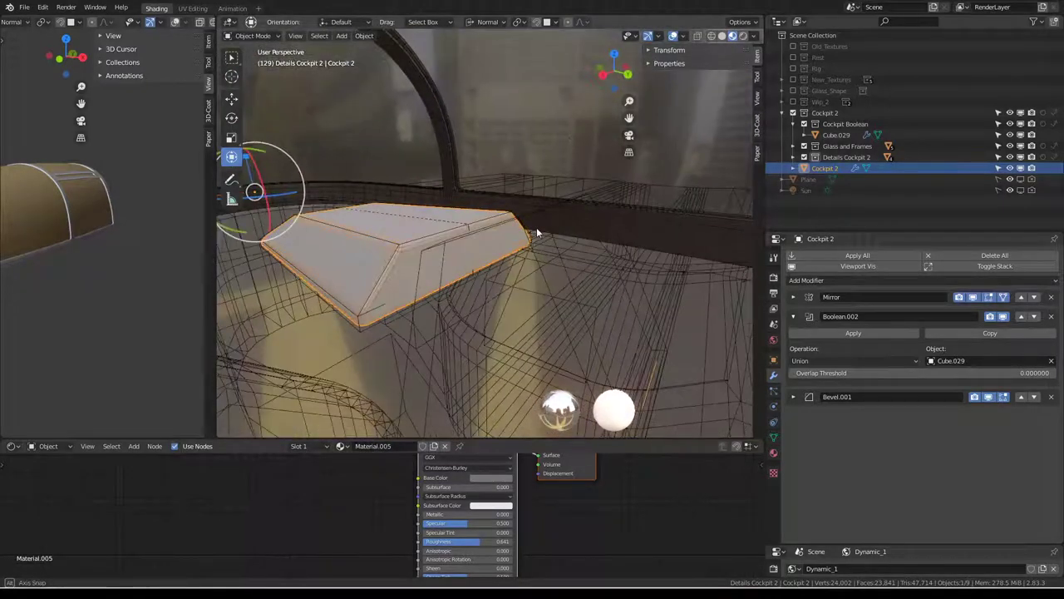
click(865, 360)
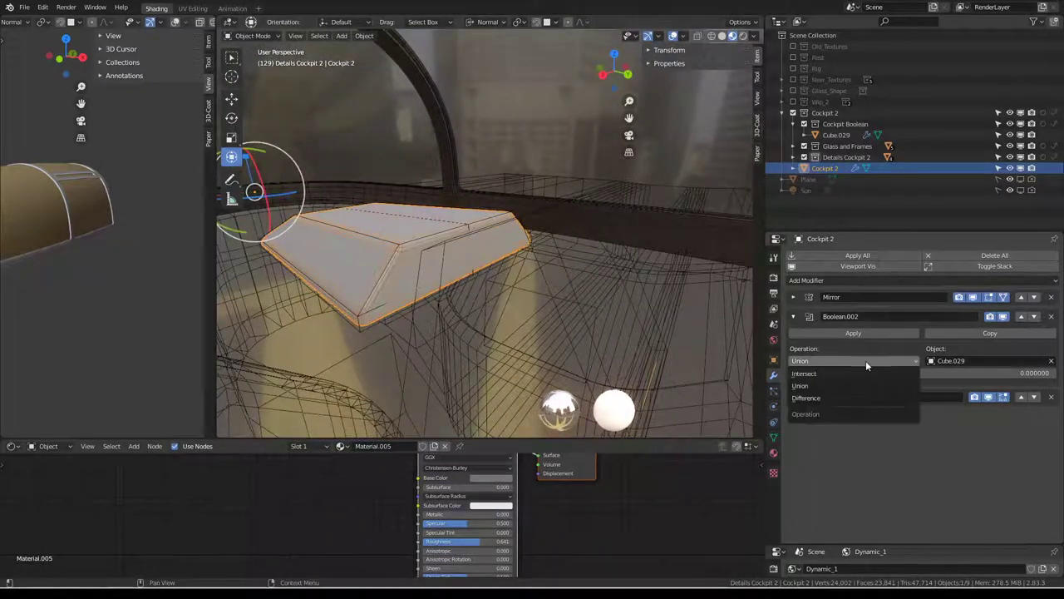
click(837, 376)
mouse_move(539, 223)
middle_down()
mouse_move(528, 211)
mouse_move(572, 203)
mouse_move(584, 223)
mouse_move(443, 200)
mouse_move(580, 255)
middle_up()
- In Cube.029's Edit Mode, select the left cutter piece and recalculate its normals
click(557, 271)
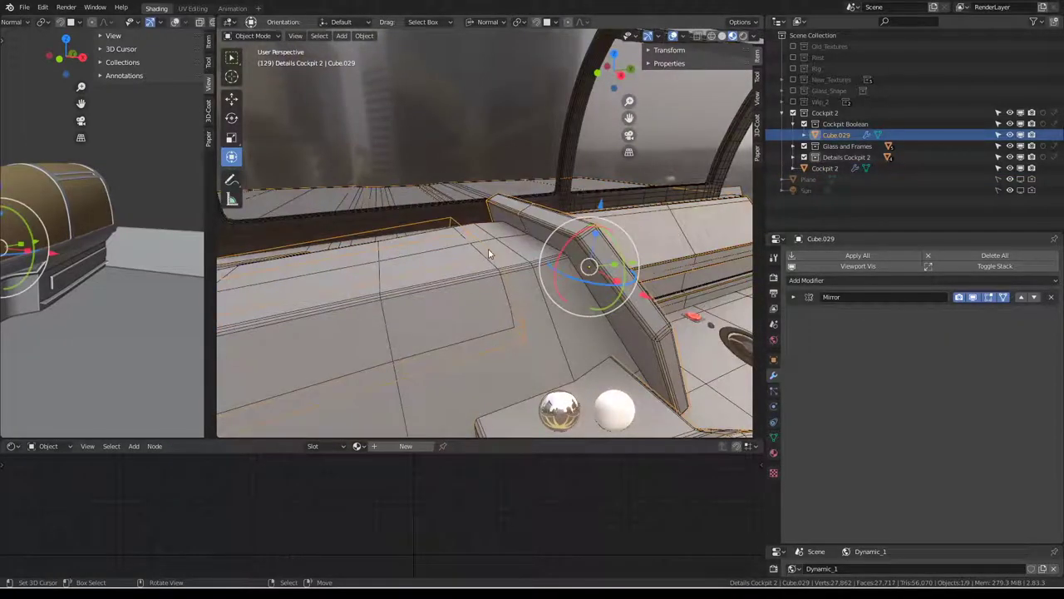
key(ctrl+z)
key(ctrl+shift+z)
key(Tab)
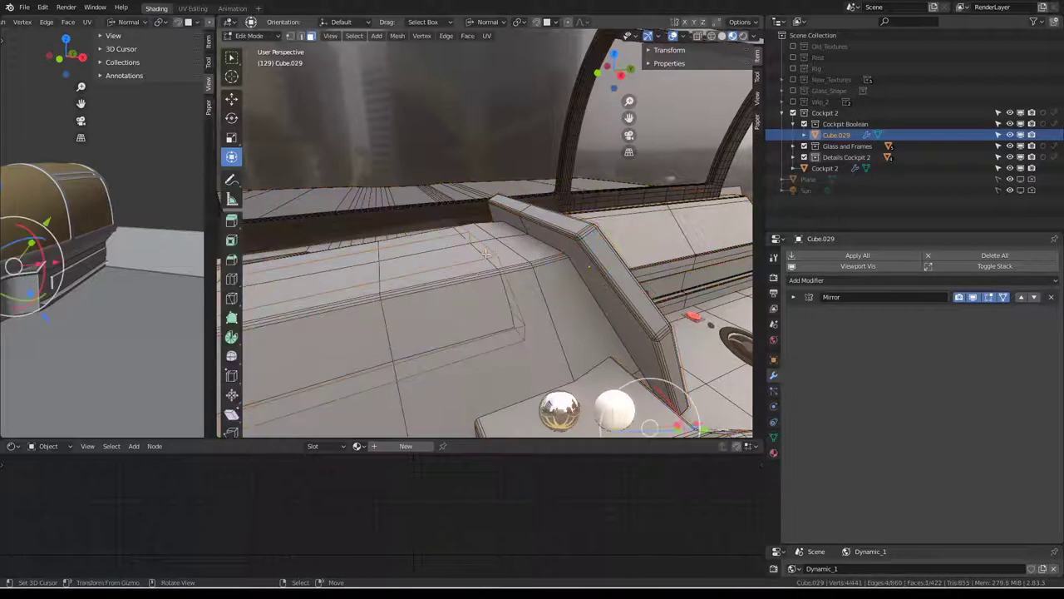
key(l)
key(shift+n)
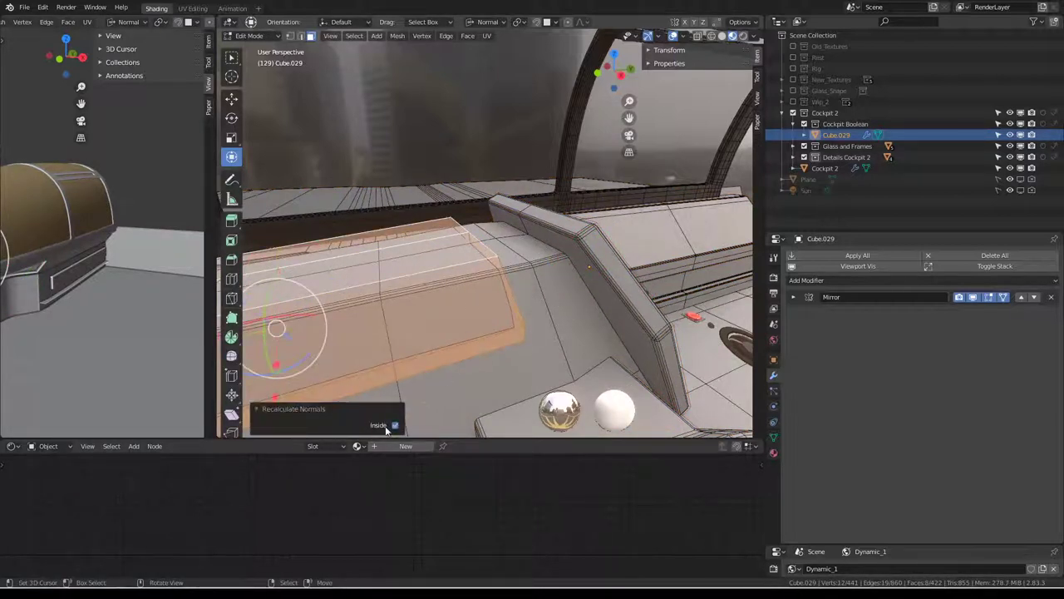
key(Tab)
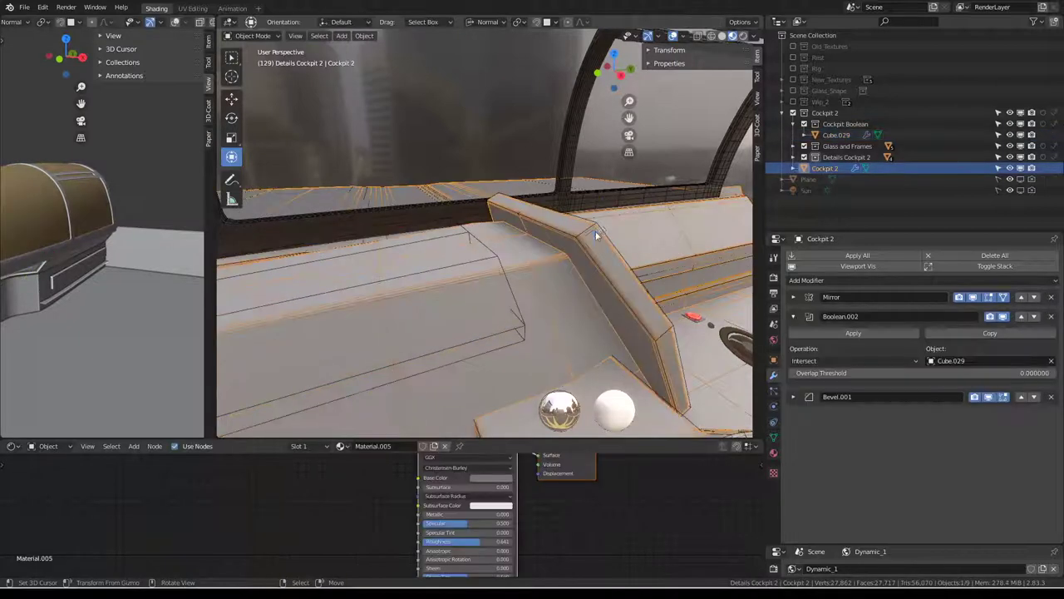
- Select the linked slanted beam and floor pieces, then try moving the small cutter block sideways
key(Tab)
click(587, 229)
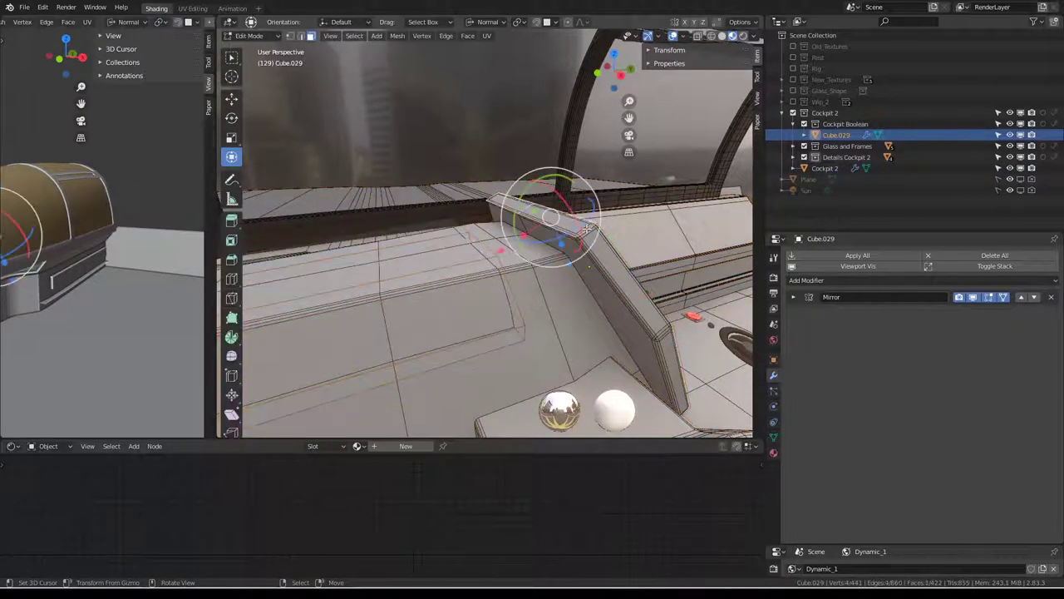
key(l)
key(l)
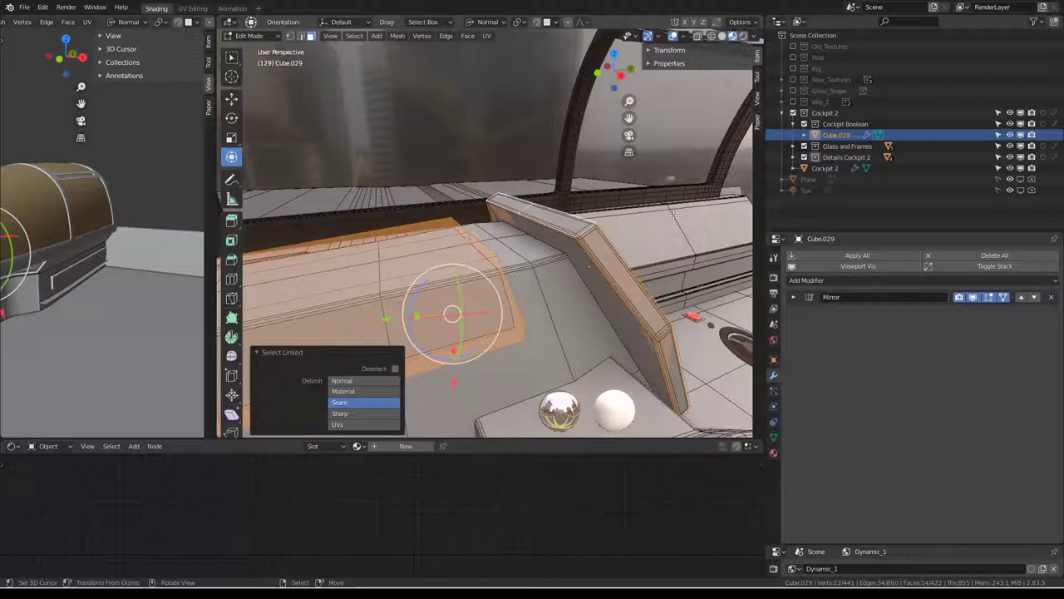
right_click(673, 215)
mouse_move(656, 212)
middle_down()
mouse_move(587, 222)
mouse_move(529, 212)
middle_up()
key(Tab)
key(Tab)
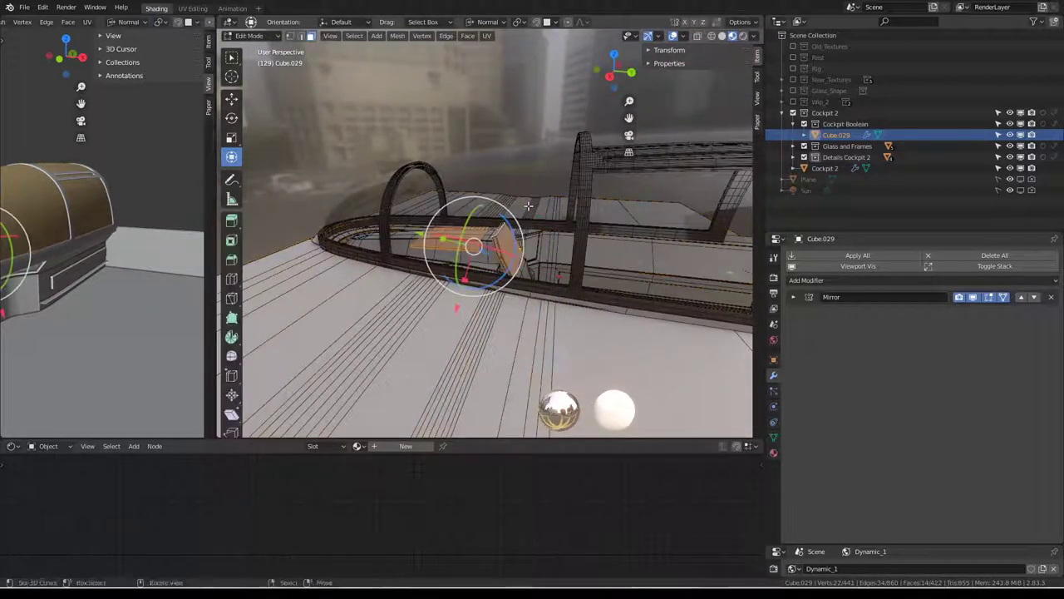
key(g)
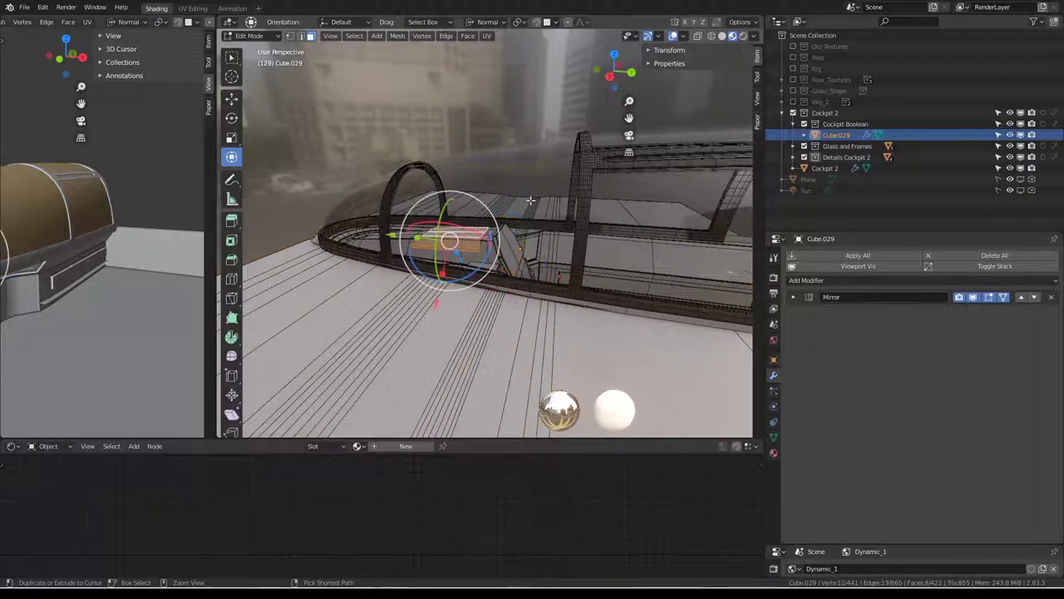
key(ctrl+z)
key(Tab)
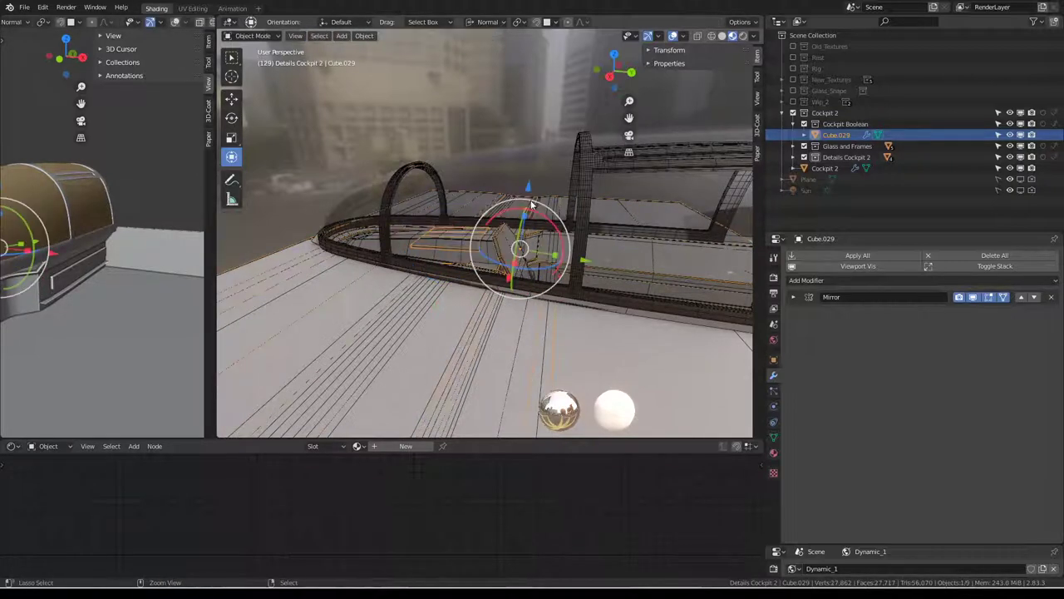
click(528, 226)
scroll(528, 230, up, 3)
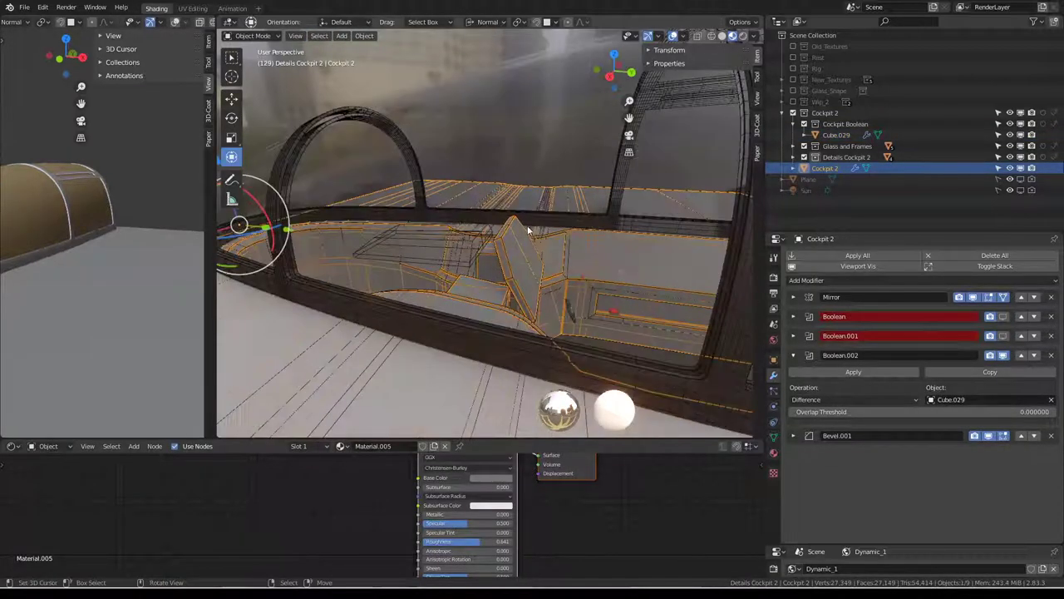
click(530, 211)
key(Tab)
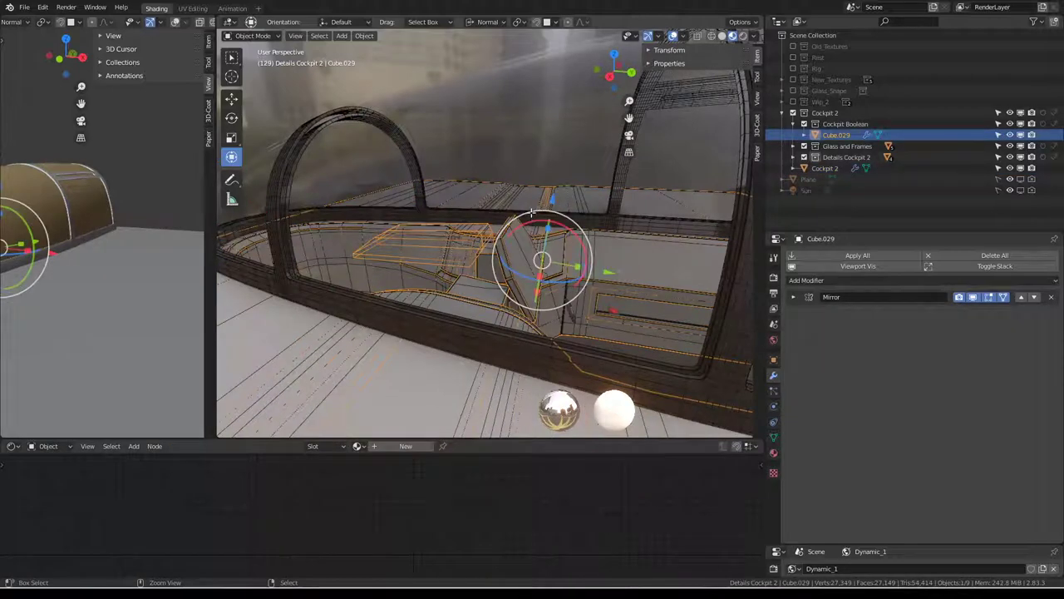
mouse_move(530, 213)
middle_down()
mouse_move(511, 236)
mouse_move(536, 225)
middle_up()
key(Tab)
key(alt+Tab)
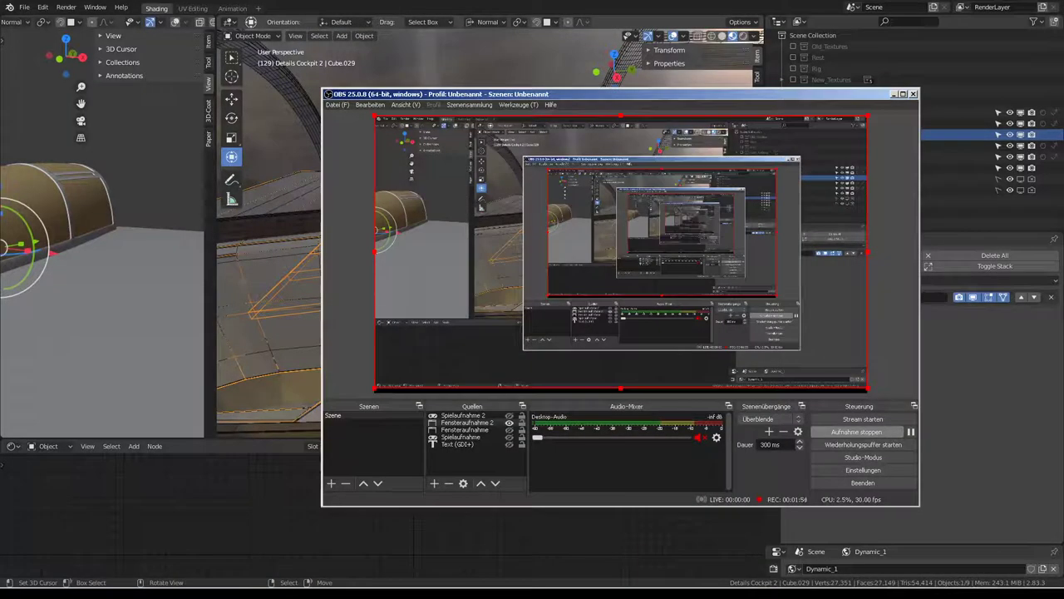
click(910, 431)
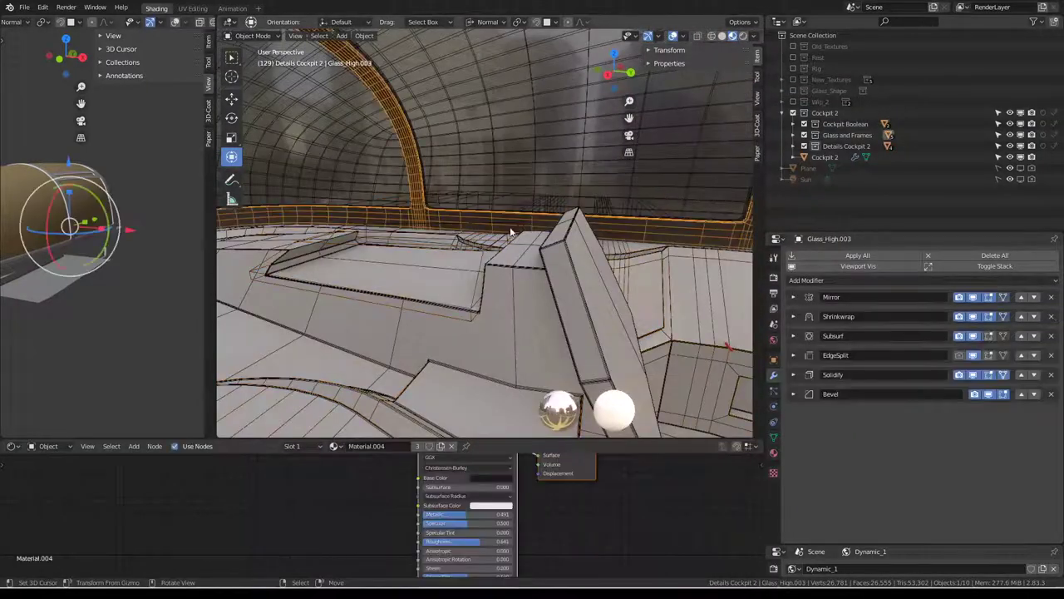
- In Cube.031's Edit Mode, select the dashboard panel piece and recalculate its normals
key(Tab)
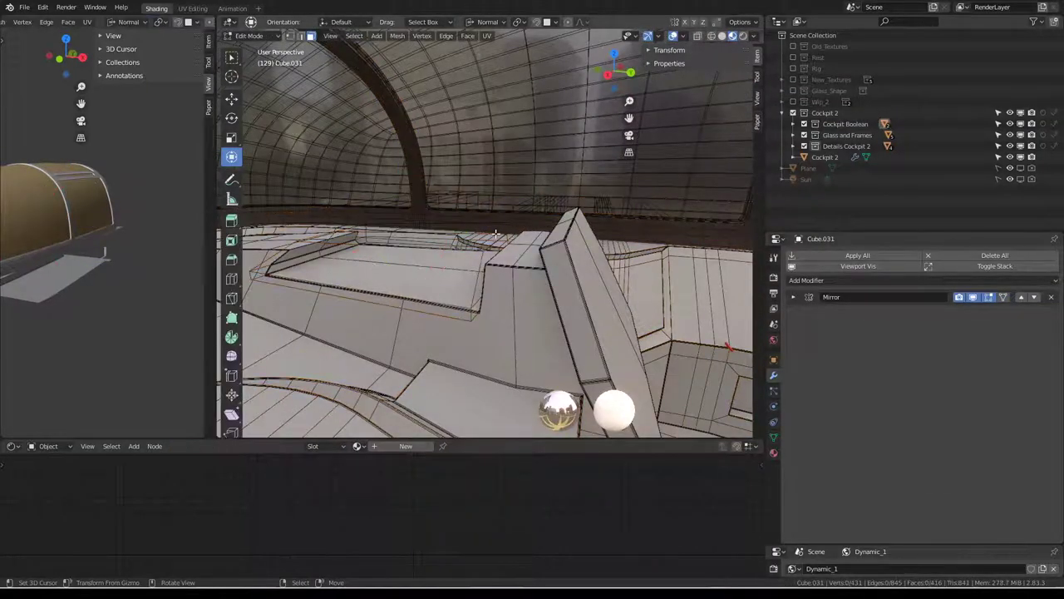
key(l)
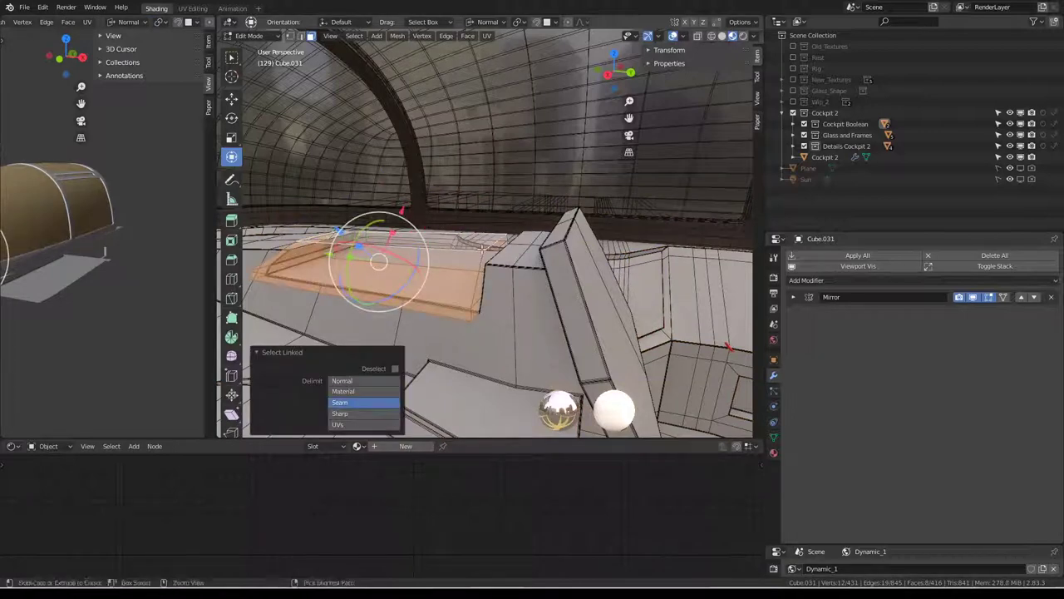
key(shift+n)
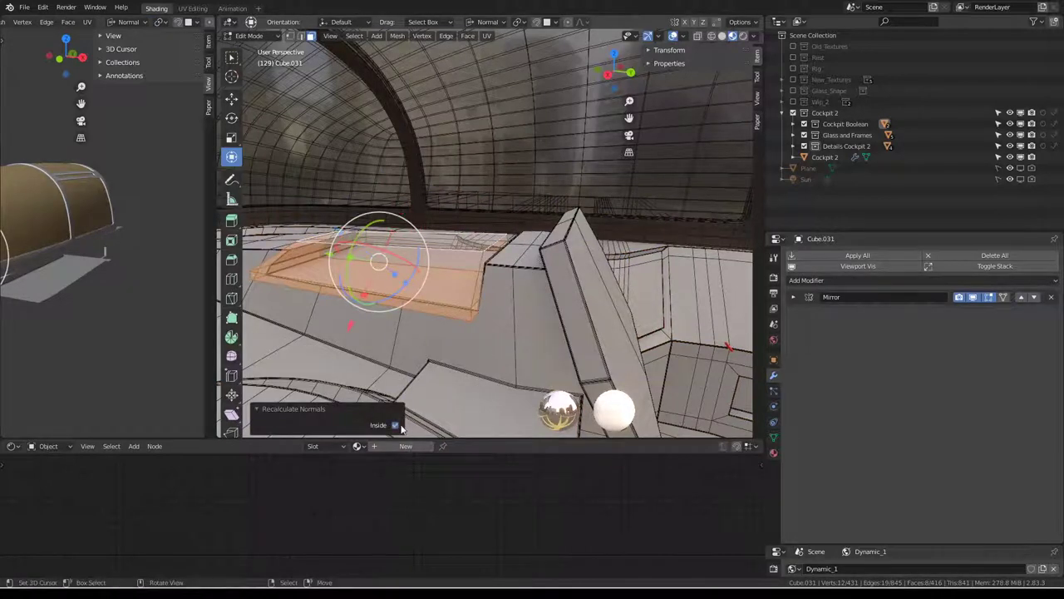
mouse_move(428, 252)
middle_down()
mouse_move(540, 233)
mouse_move(413, 212)
mouse_move(585, 186)
middle_up()
key(g)
key(Escape)
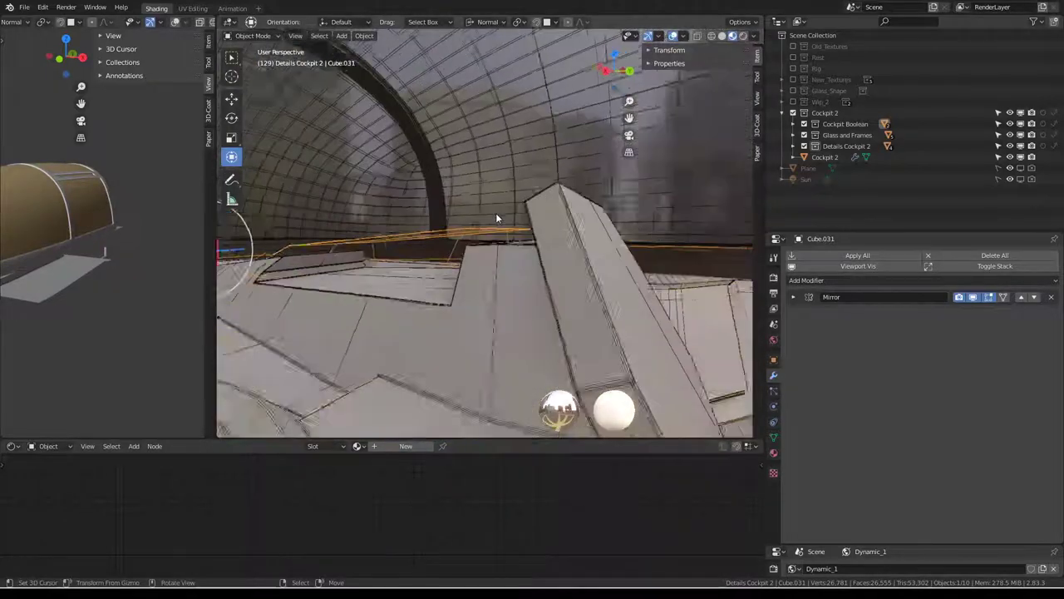
- Select Cube.029 and test a move without changing it, then reselect the Cube.031 cutter
click(596, 176)
click(603, 172)
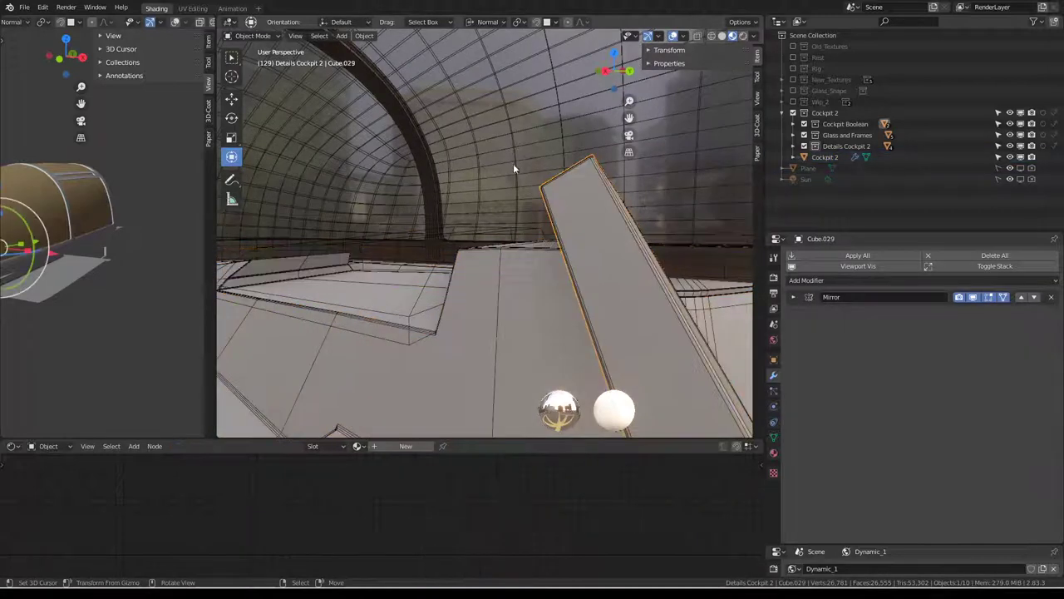
middle_drag(514, 167, 534, 201)
key(g)
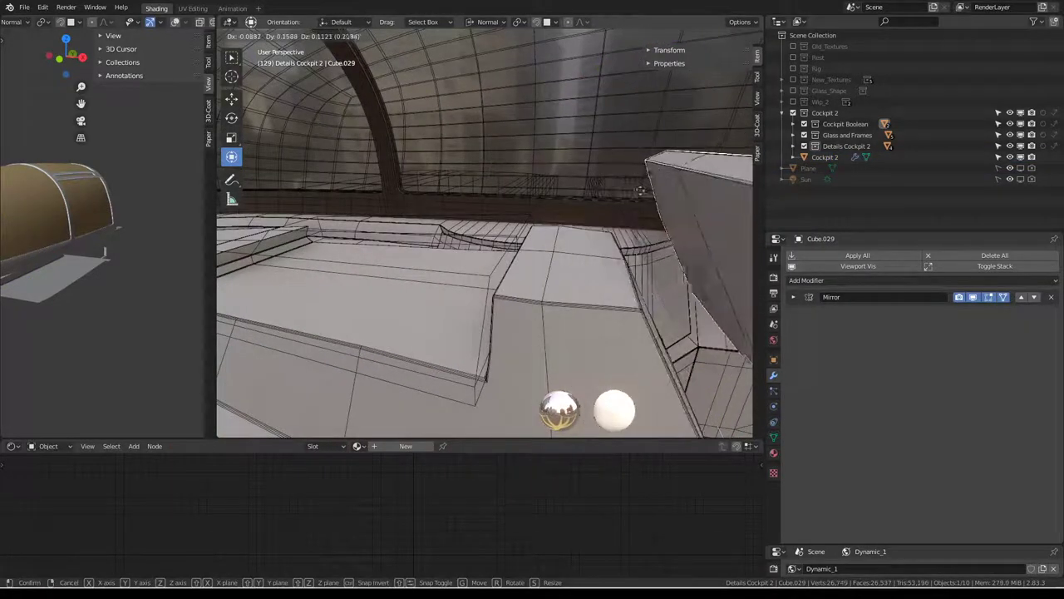
key(Escape)
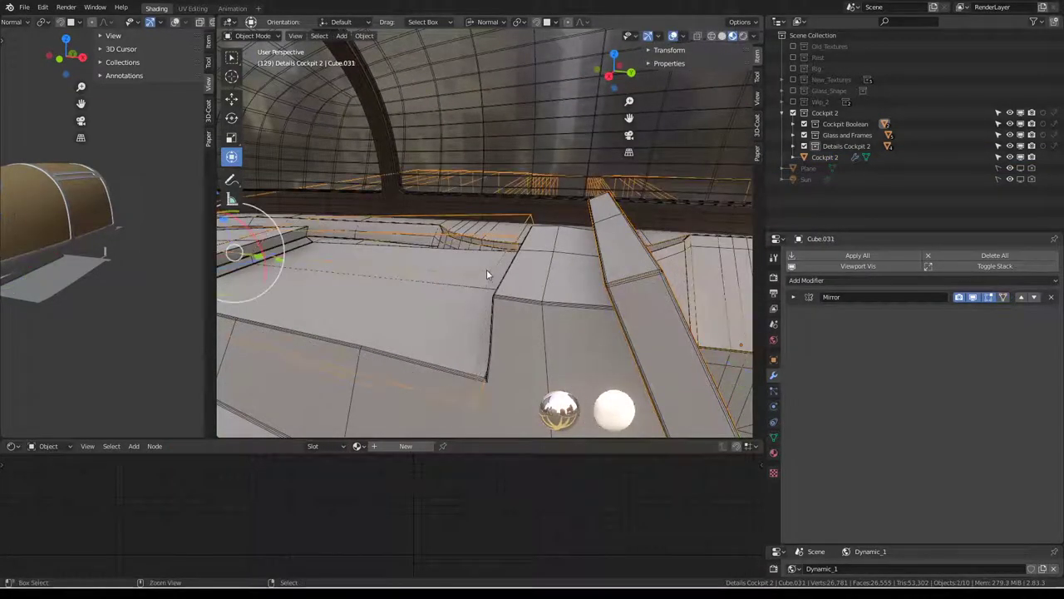
click(487, 269)
mouse_move(487, 269)
middle_down()
mouse_move(486, 226)
mouse_move(588, 218)
mouse_move(523, 194)
mouse_move(588, 159)
mouse_move(517, 202)
mouse_move(516, 297)
mouse_move(468, 202)
mouse_move(517, 255)
mouse_move(475, 261)
mouse_move(518, 304)
mouse_move(565, 282)
middle_up()
click(804, 124)
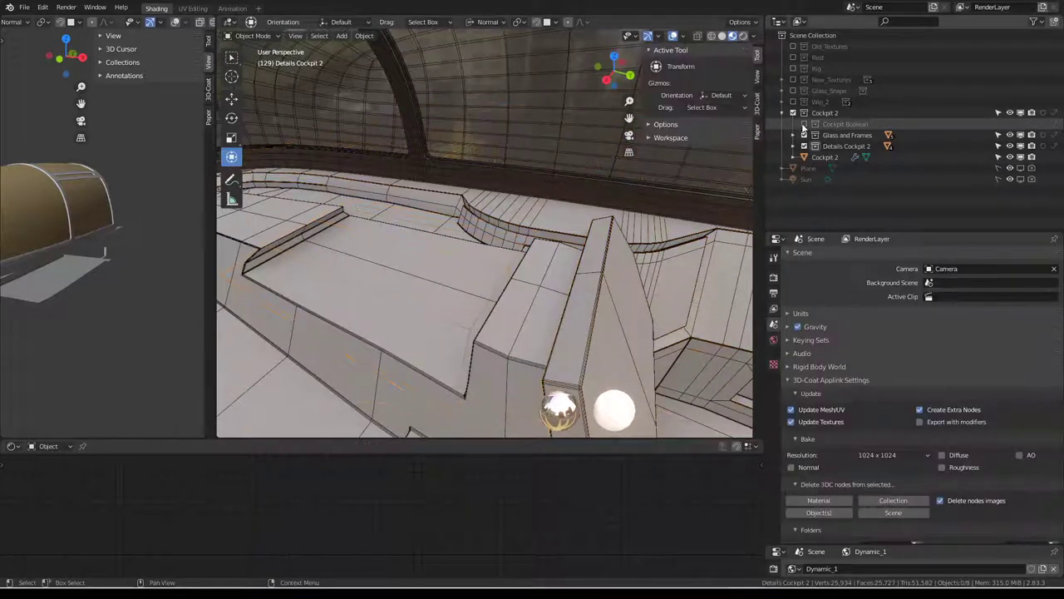
click(804, 124)
mouse_move(499, 208)
middle_down()
mouse_move(427, 214)
mouse_move(541, 240)
middle_up()
click(540, 243)
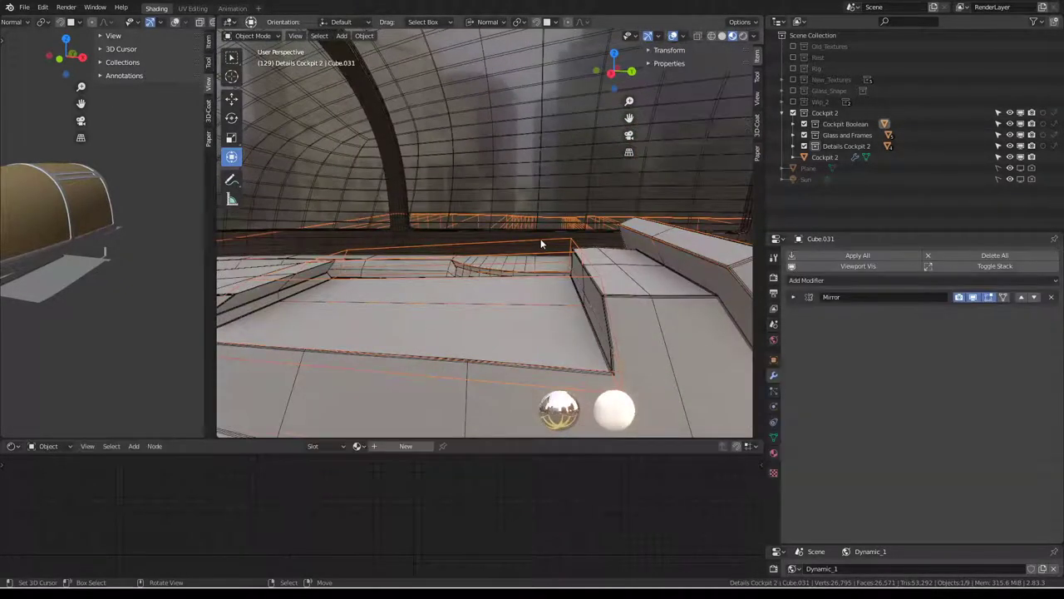
- Move Cube.031's selected geometry, then recalculate the large cutter region's normals facing outward
key(Tab)
mouse_move(470, 242)
middle_down()
mouse_move(516, 266)
mouse_move(563, 261)
mouse_move(532, 274)
mouse_move(568, 262)
middle_up()
key(g)
click(563, 261)
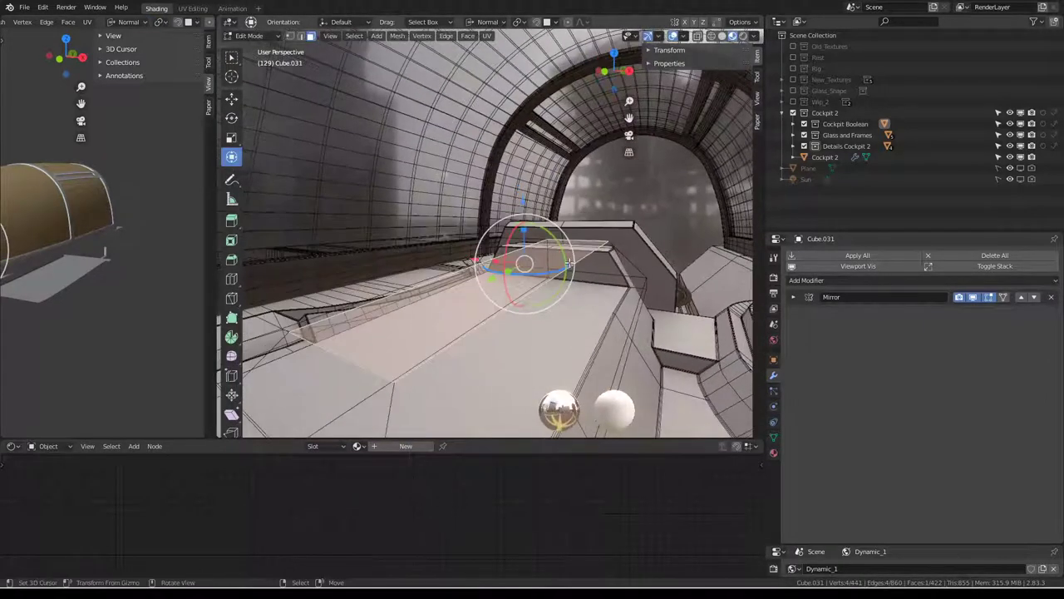
key(ctrl+l)
key(shift+n)
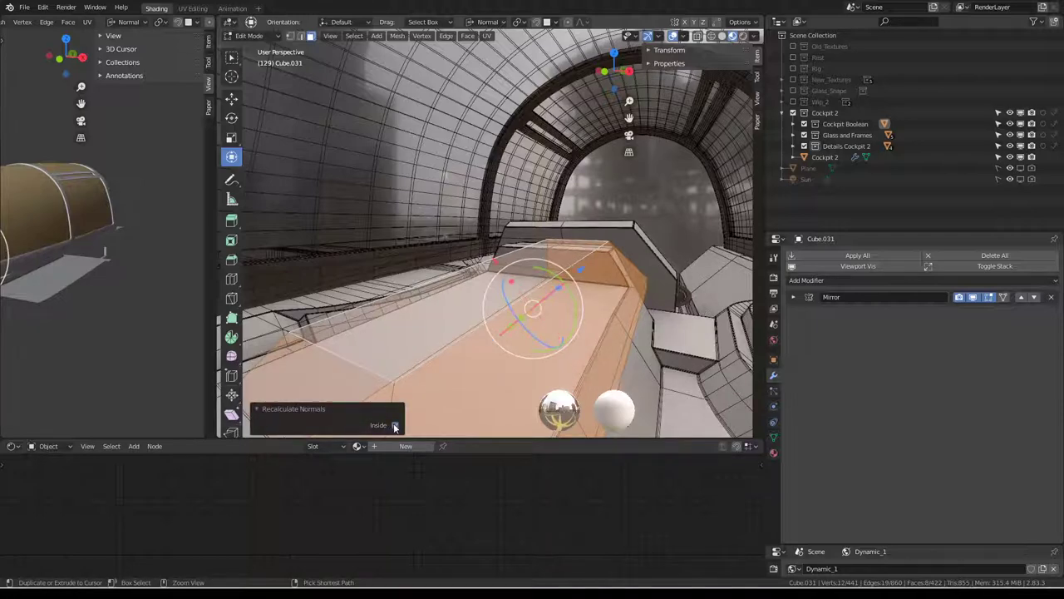
click(395, 424)
middle_drag(395, 426, 512, 253)
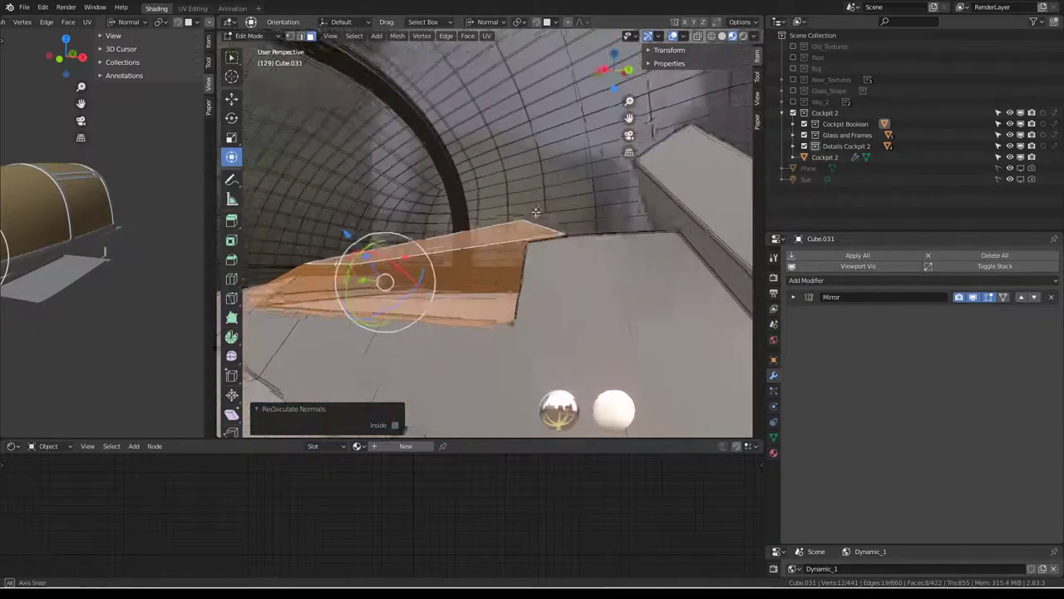
key(Tab)
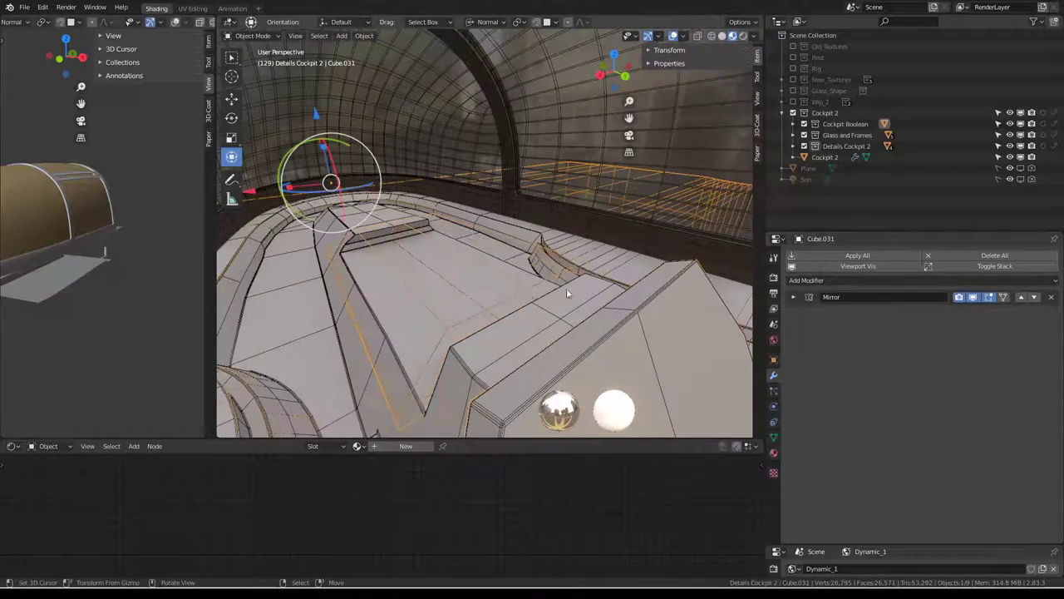
- Push the dashboard panel piece and its connected cutter piece inward along their normals
key(Tab)
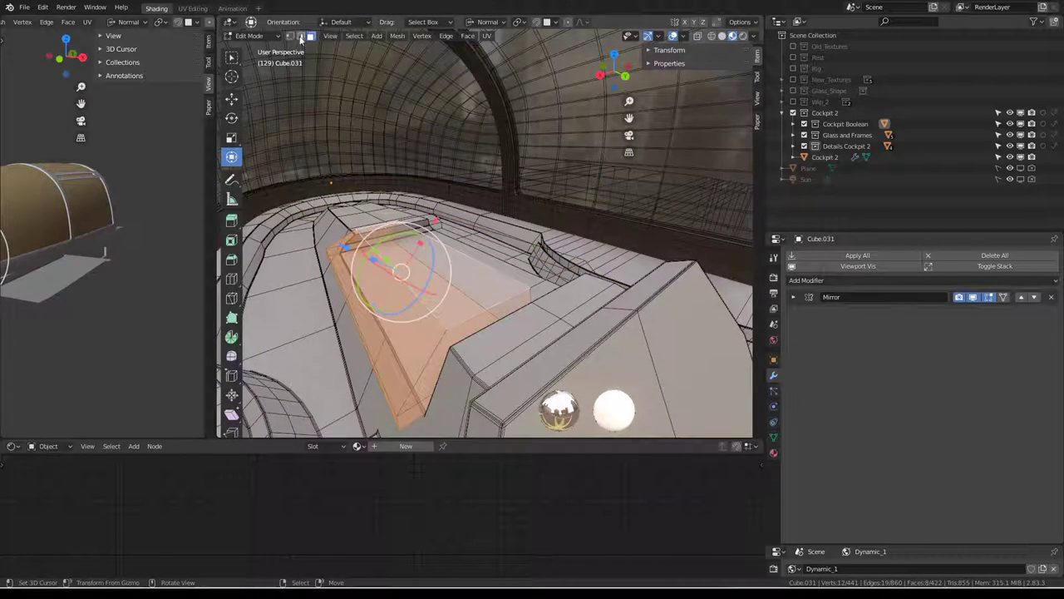
alt+click(502, 274)
drag(394, 279, 360, 286)
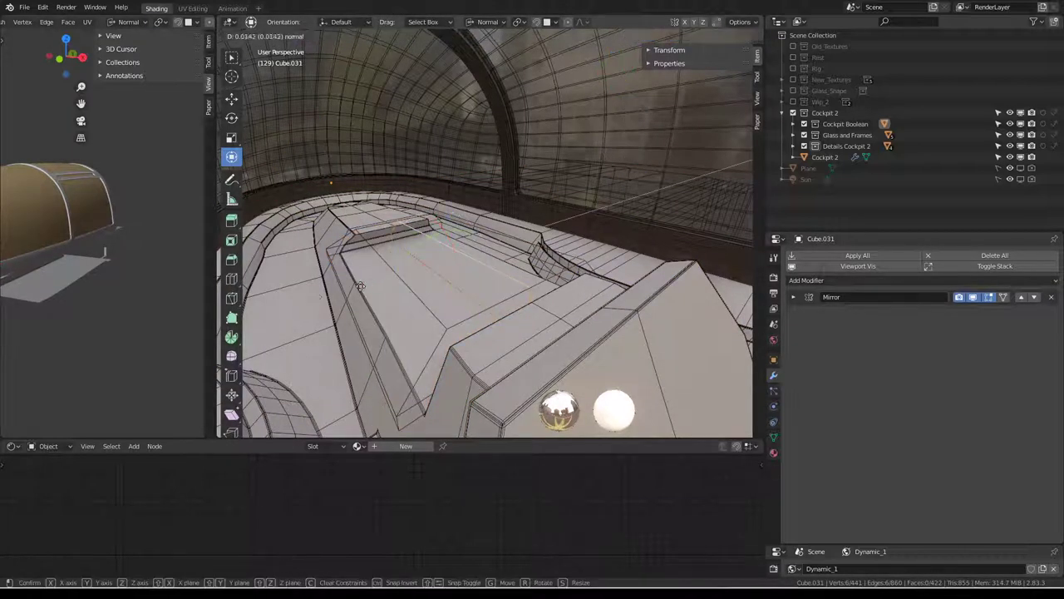
drag(465, 267, 466, 269)
mouse_move(465, 270)
middle_down()
mouse_move(499, 315)
mouse_move(490, 312)
mouse_move(535, 306)
middle_up()
key(ctrl+l)
drag(554, 324, 556, 321)
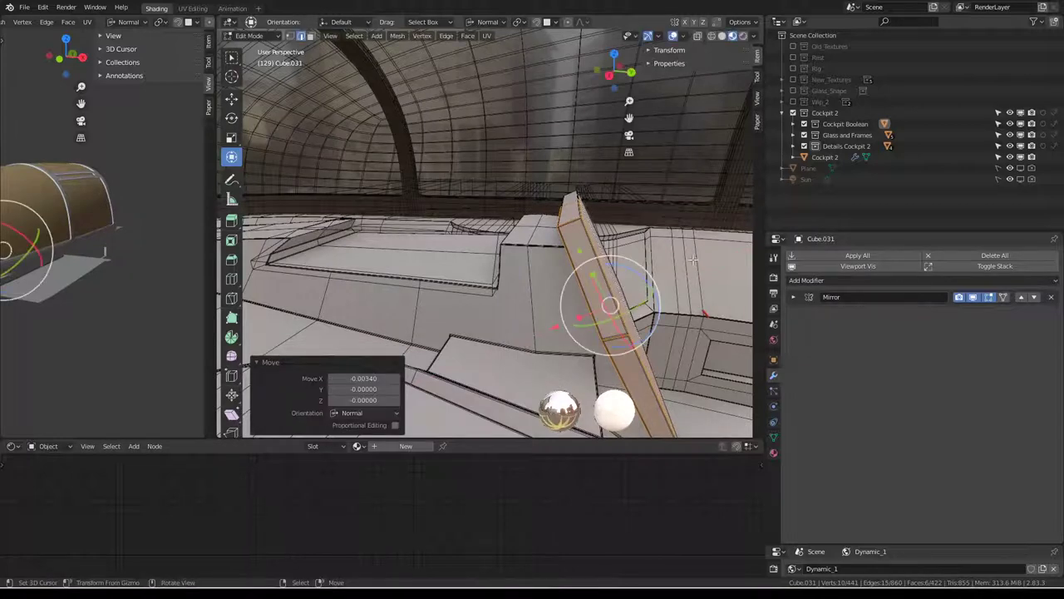
mouse_move(556, 321)
middle_down()
mouse_move(571, 198)
mouse_move(511, 219)
mouse_move(499, 212)
mouse_move(423, 254)
mouse_move(499, 309)
mouse_move(648, 310)
mouse_move(324, 307)
mouse_move(546, 192)
mouse_move(385, 177)
mouse_move(532, 237)
mouse_move(580, 225)
middle_up()
scroll(490, 210, up, 3)
- Select the linked dashboard slot cutter and extrude it along its normal
click(531, 214)
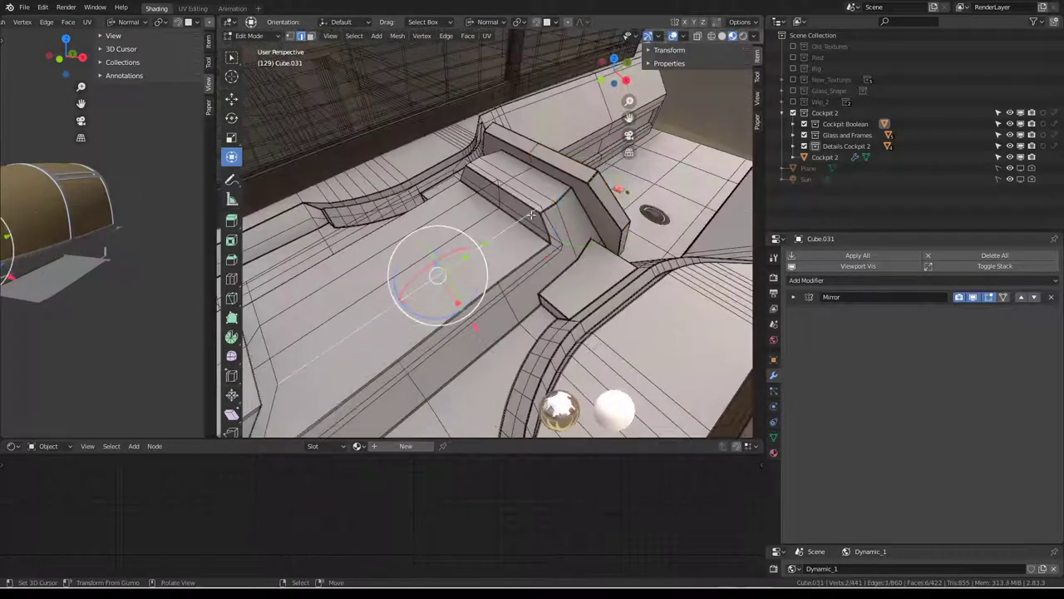
key(l)
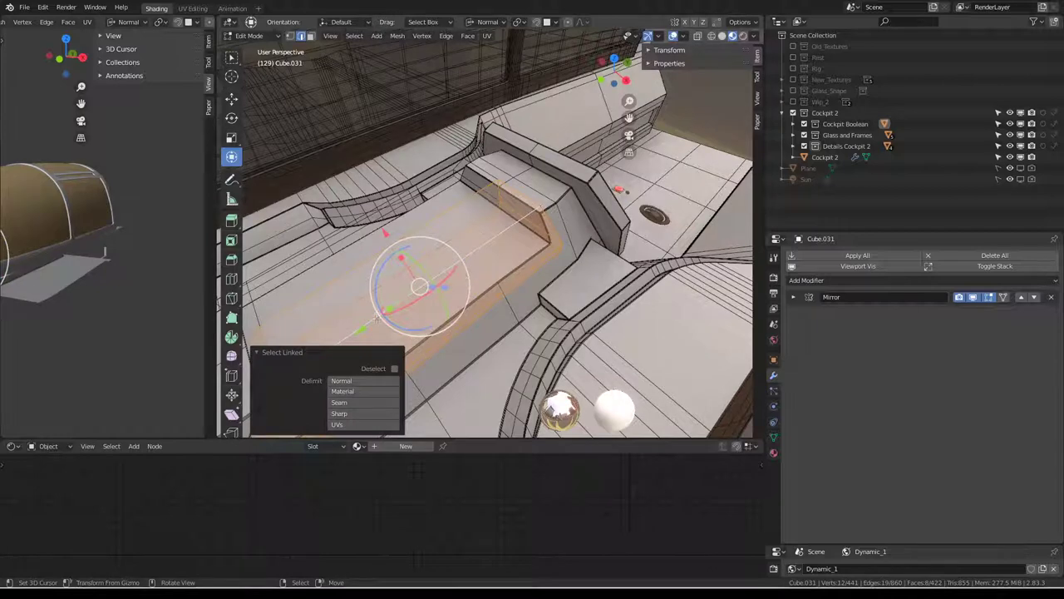
key(e)
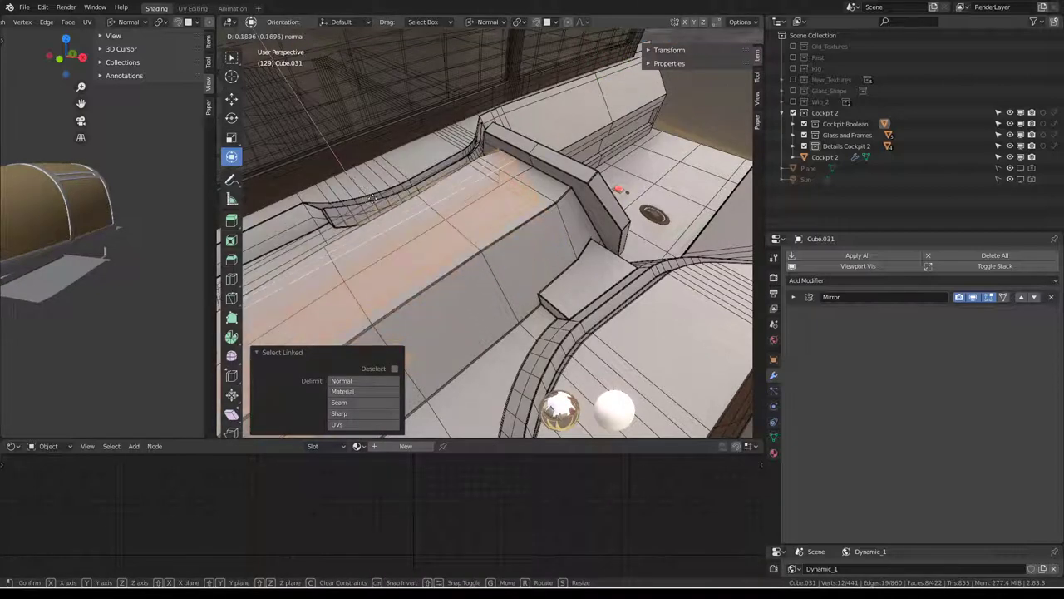
click(417, 245)
middle_drag(417, 244, 512, 189)
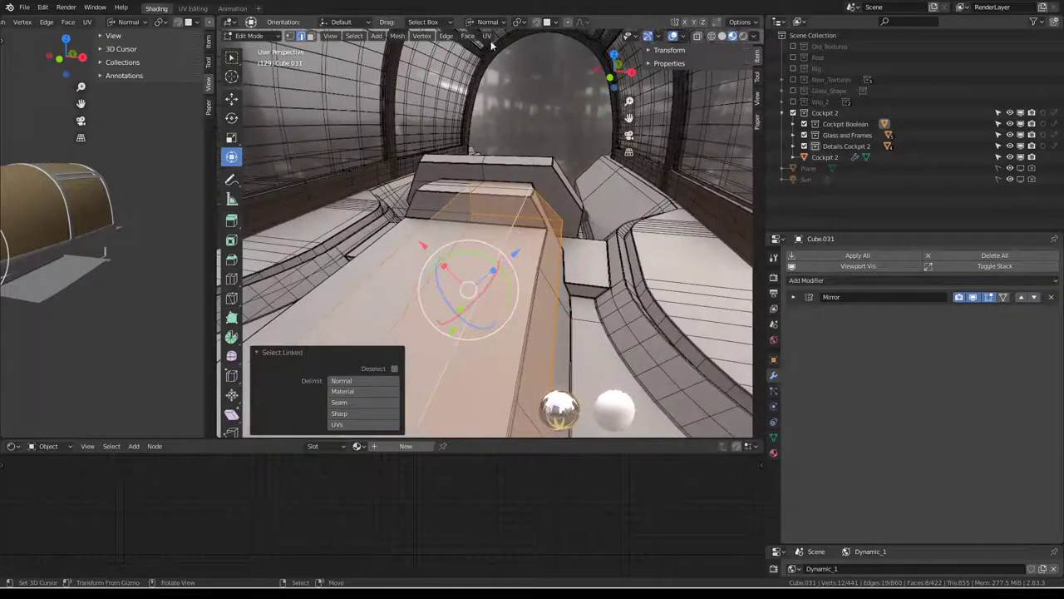
- Set Transform Orientation to Global and raise the ledge faces slightly along Z
click(516, 23)
click(506, 22)
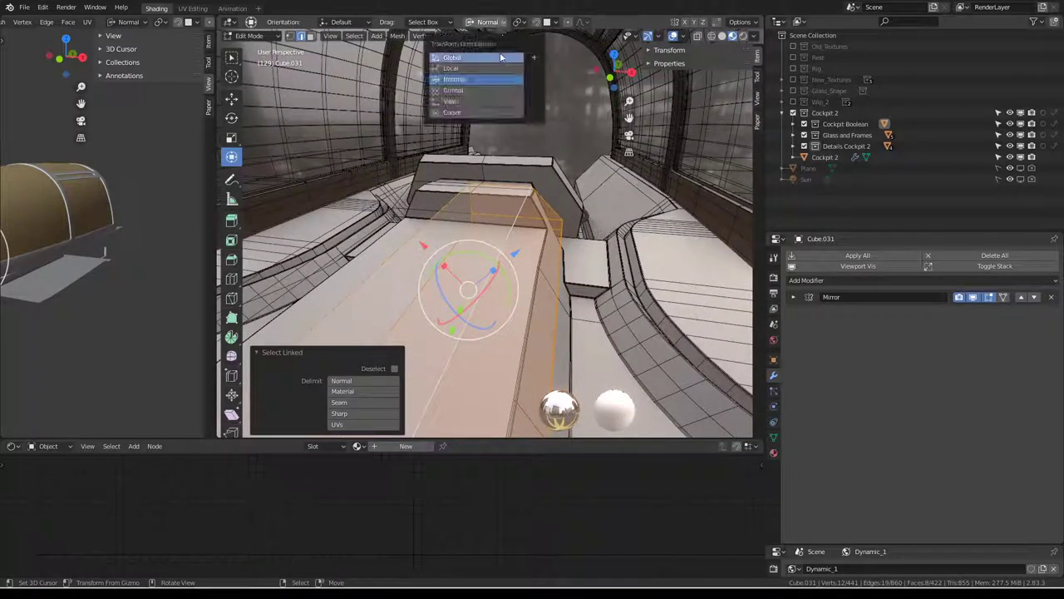
click(466, 59)
middle_drag(523, 141, 546, 160)
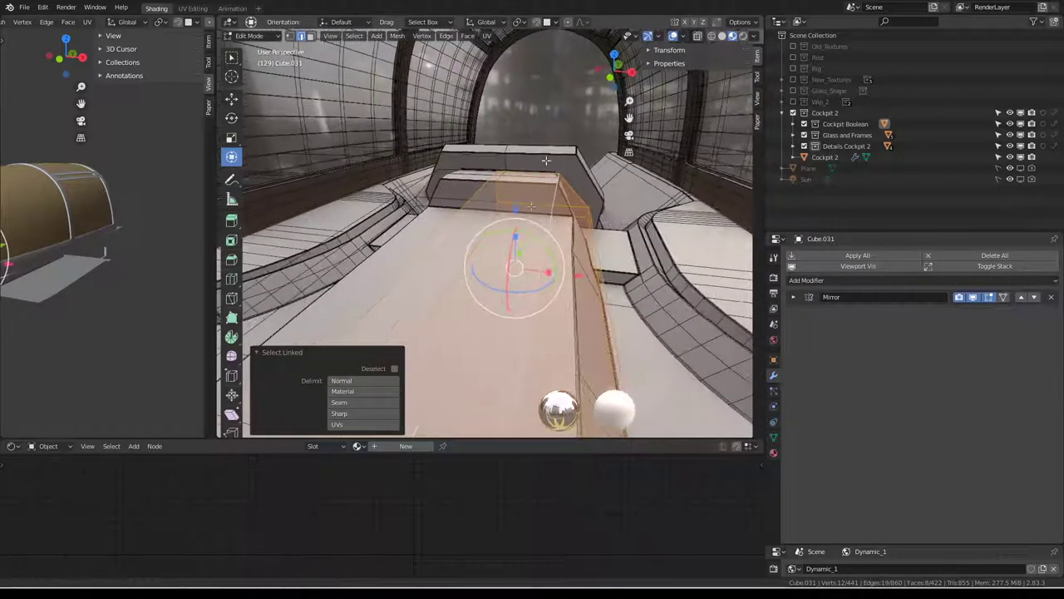
key(g)
key(z)
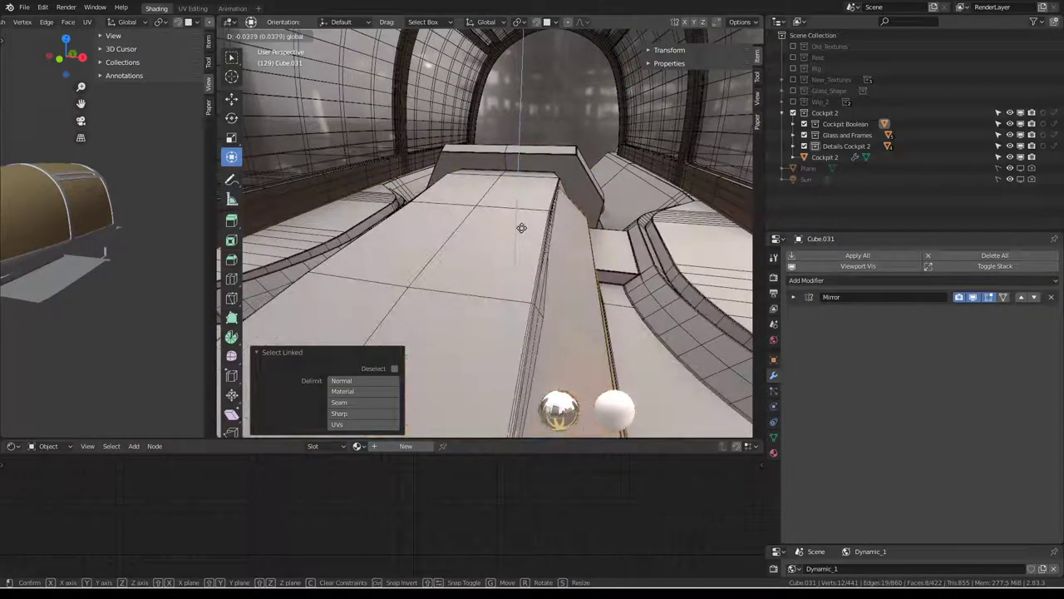
click(574, 215)
mouse_move(573, 215)
middle_down()
mouse_move(531, 206)
mouse_move(584, 174)
mouse_move(670, 147)
middle_up()
- Recalculate the normals, switch the viewport to Solid shading, and return to Object Mode
key(shift+n)
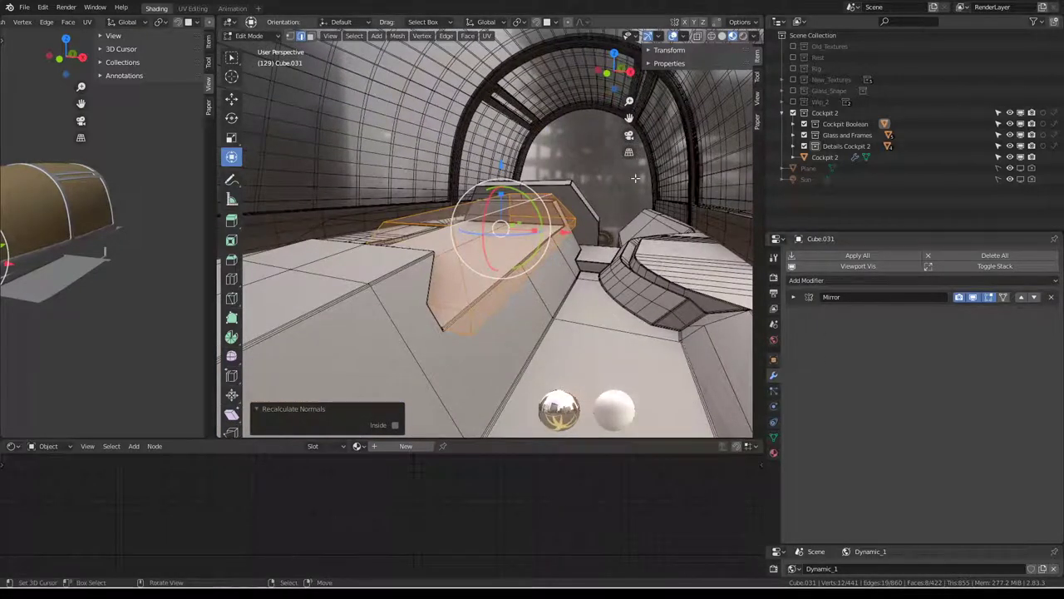
click(725, 38)
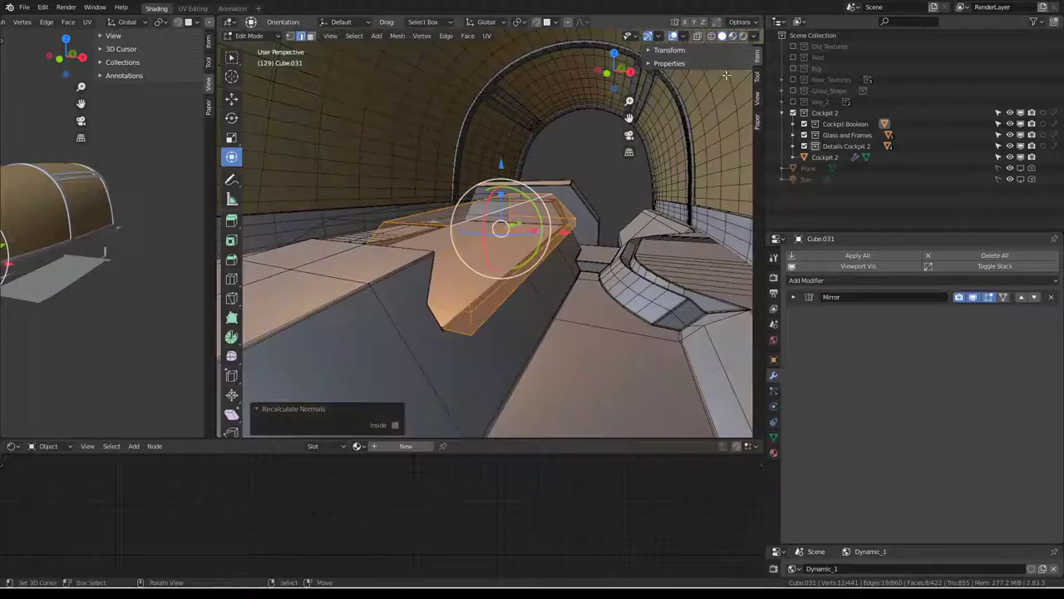
click(753, 39)
middle_drag(557, 261, 578, 214)
key(Tab)
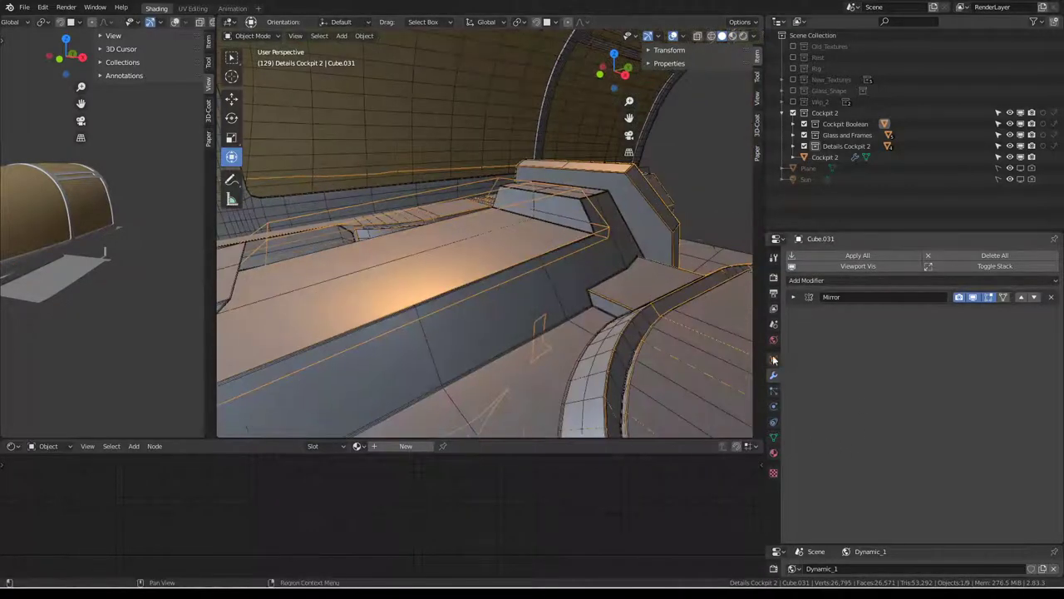
- Set Cube.031's Viewport Display 'Display As' to Solid after briefly trying Bounds
click(773, 359)
scroll(923, 495, down, 2)
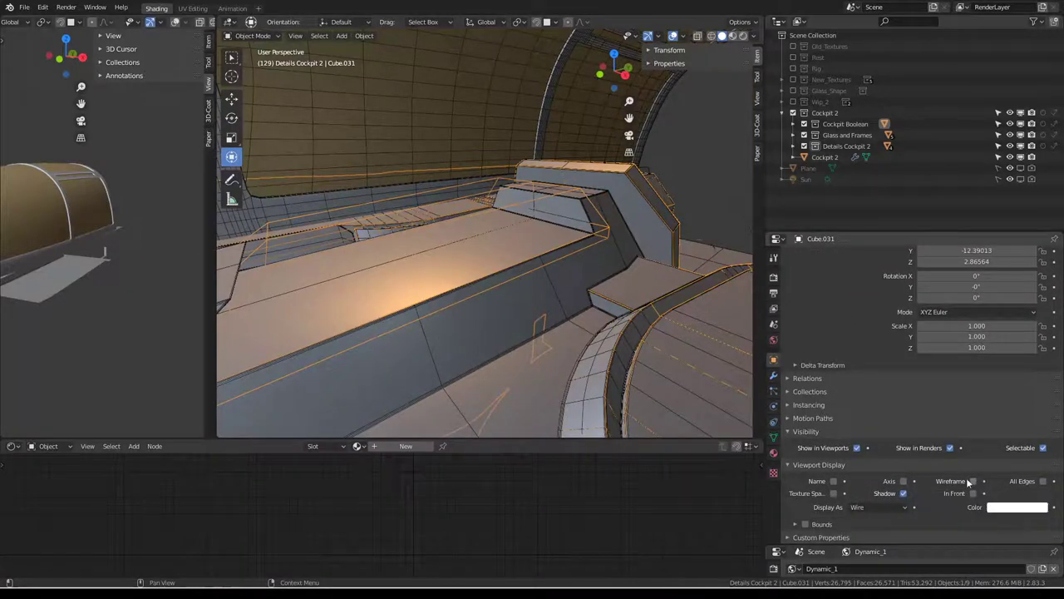
click(861, 520)
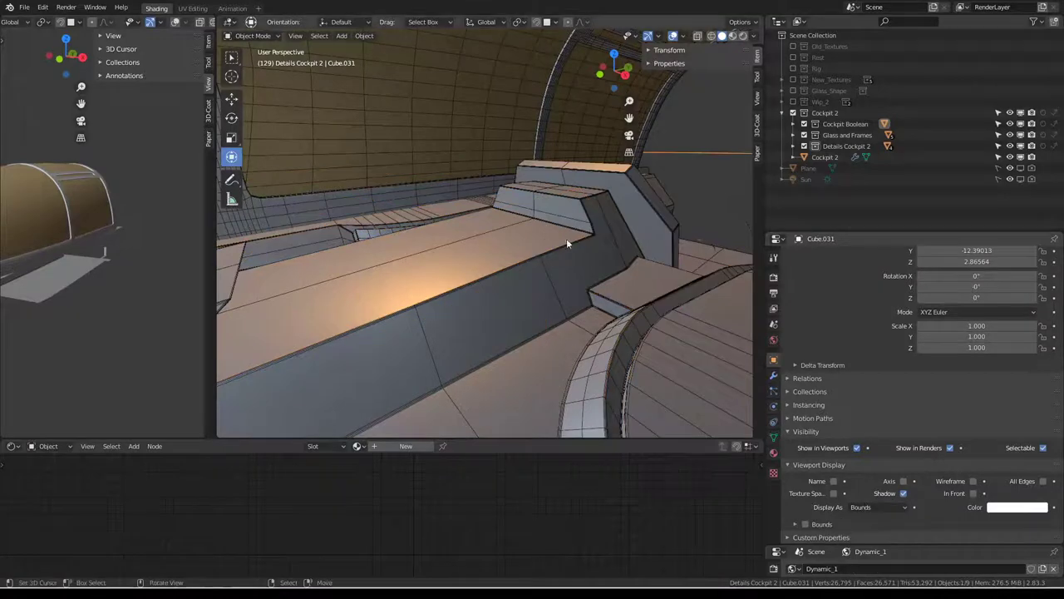
middle_drag(566, 238, 587, 266)
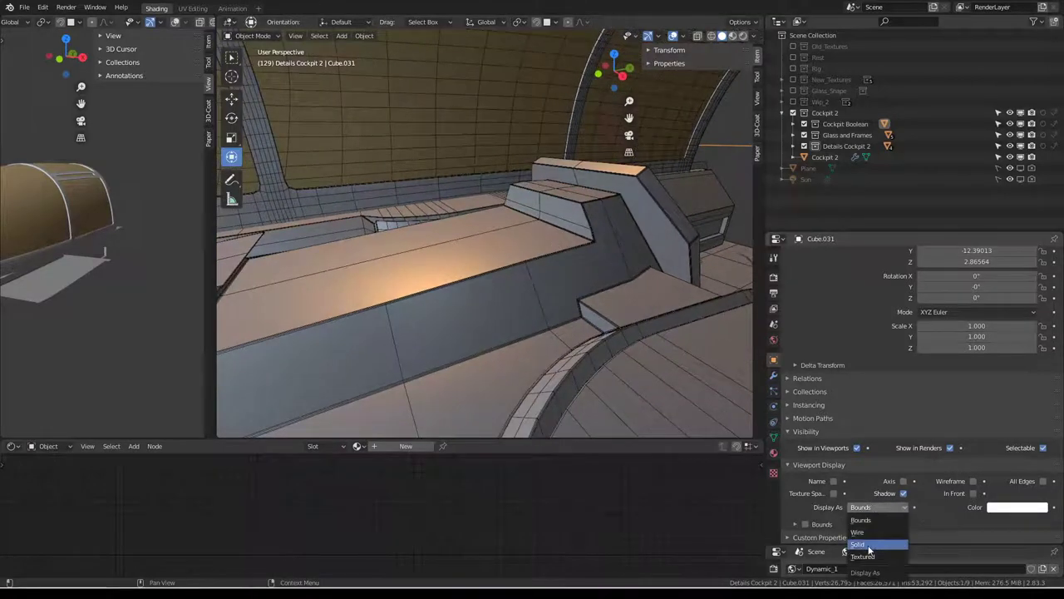
click(858, 544)
mouse_move(498, 249)
middle_down()
mouse_move(449, 220)
mouse_move(528, 221)
mouse_move(465, 251)
mouse_move(531, 305)
mouse_move(462, 335)
mouse_move(481, 259)
middle_up()
- In local view, select Cube.031's connected geometry and recalculate its normals, then exit local view
key(KP_Divide)
scroll(500, 191, up, 5)
key(Tab)
key(ctrl+l)
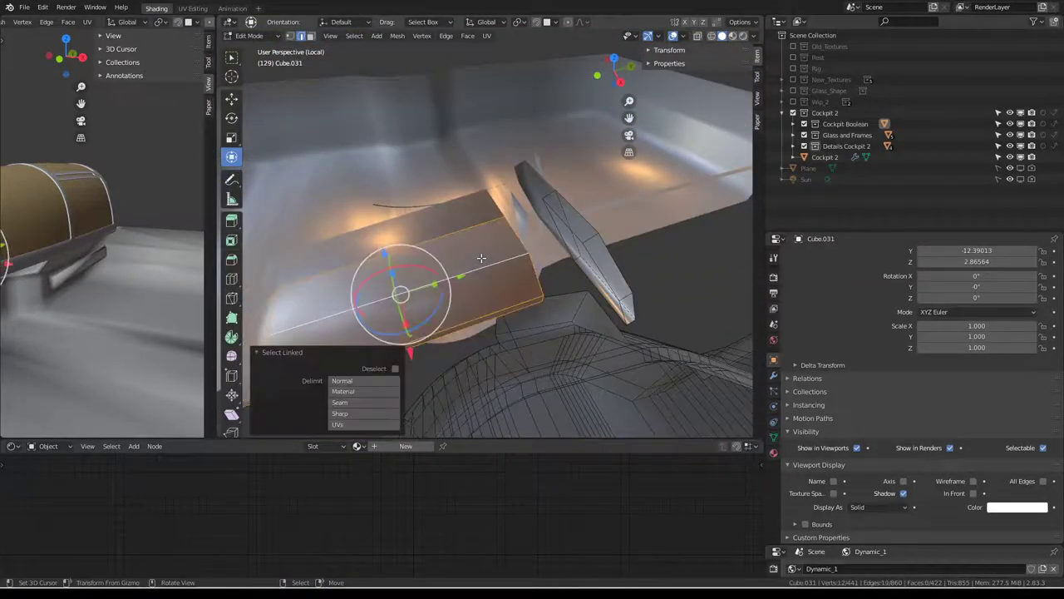
key(shift+n)
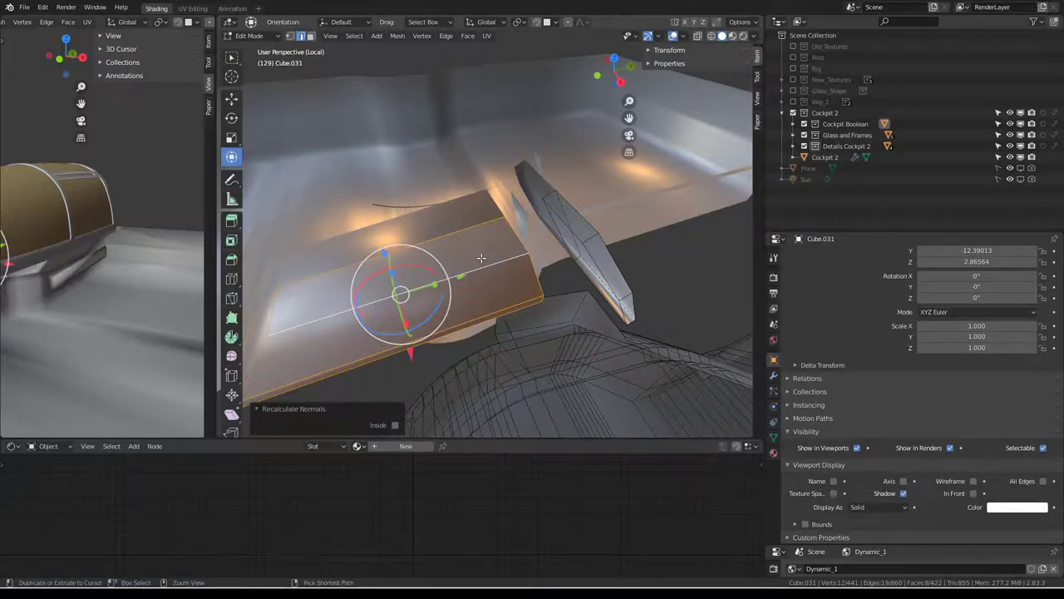
middle_drag(426, 403, 532, 275)
key(Tab)
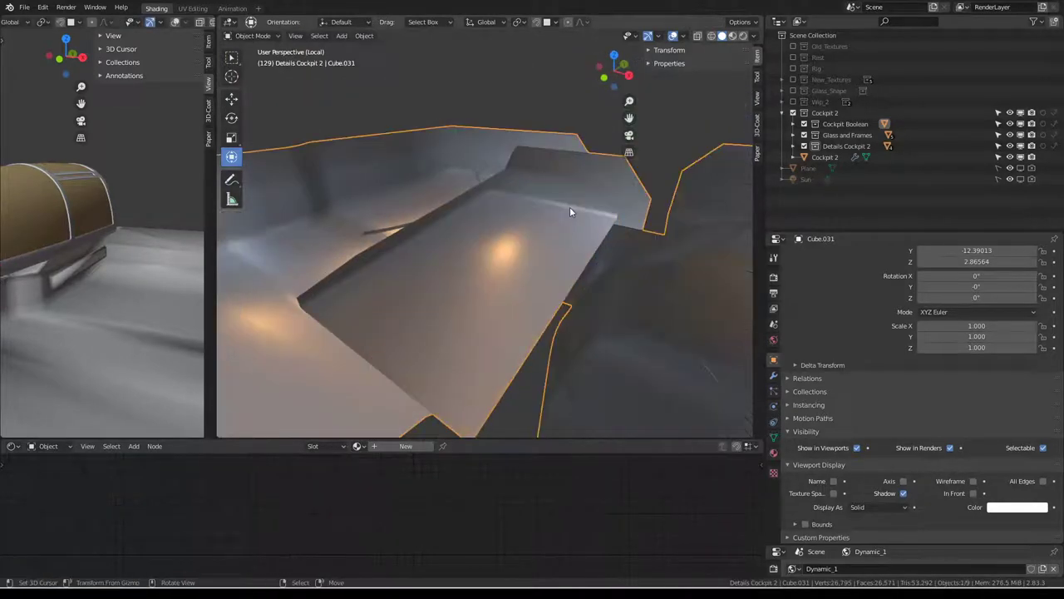
mouse_move(570, 206)
middle_down()
mouse_move(494, 178)
mouse_move(532, 166)
middle_up()
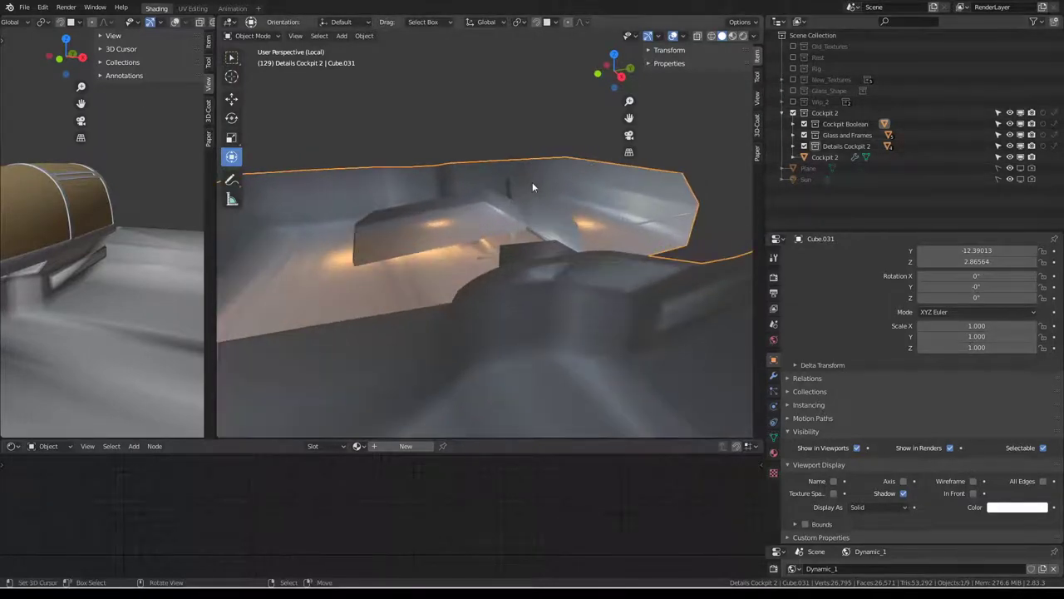
key(KP_Divide)
mouse_move(532, 185)
middle_down()
mouse_move(460, 178)
mouse_move(570, 199)
mouse_move(609, 254)
mouse_move(497, 274)
mouse_move(574, 241)
mouse_move(565, 281)
mouse_move(662, 244)
mouse_move(609, 307)
mouse_move(616, 292)
mouse_move(404, 306)
mouse_move(499, 252)
middle_up()
- Cycle the selection between Cockpit 2 and Cube.031, briefly entering and leaving Edit Mode on Cockpit 2
click(603, 274)
click(614, 262)
click(614, 262)
click(614, 262)
click(662, 244)
key(Tab)
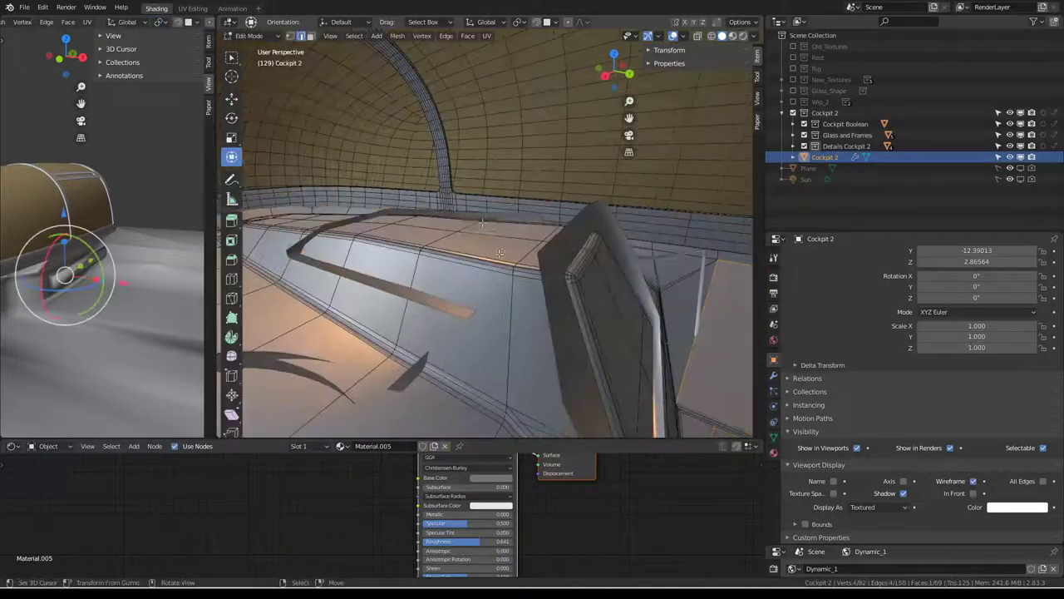
key(Tab)
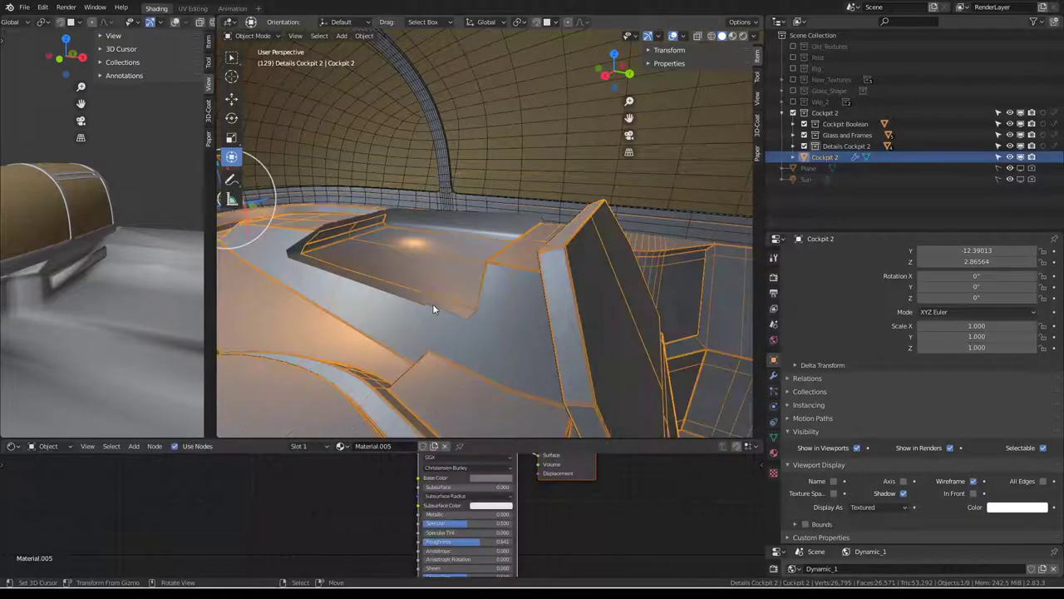
- Select Cube.031 past the Glass_High.004 canopy and recalculate its normals with Shift+N
click(477, 214)
click(478, 215)
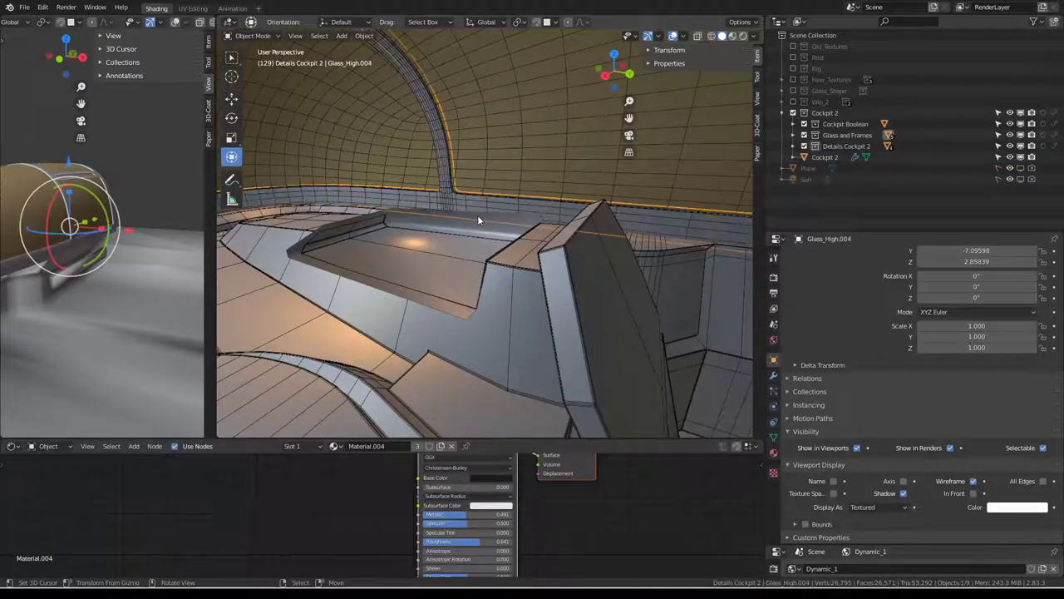
scroll(477, 214, down, 5)
click(477, 215)
scroll(477, 214, up, 5)
scroll(499, 212, up, 3)
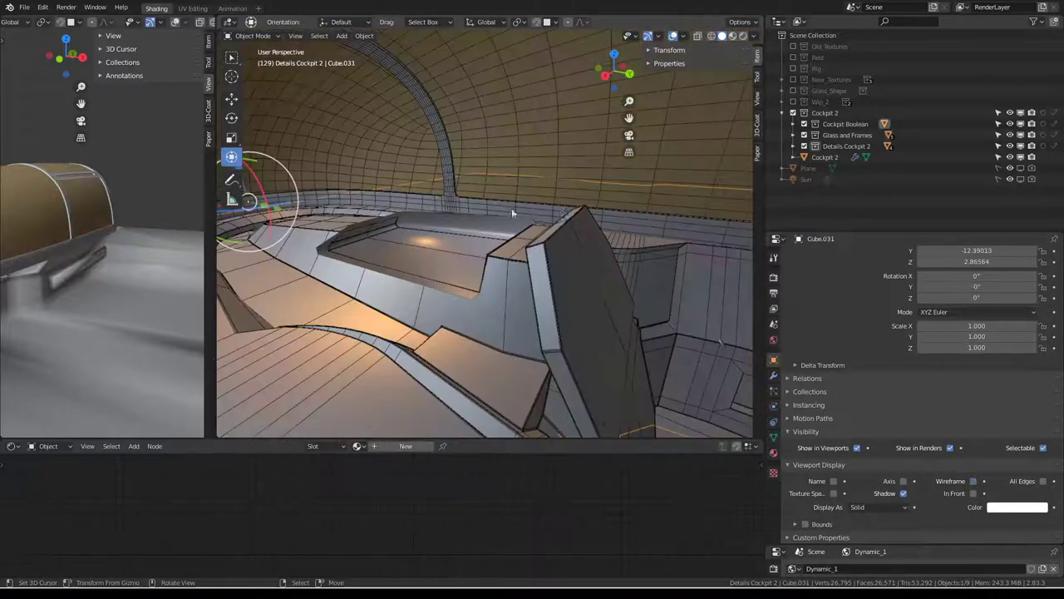
scroll(511, 208, up, 2)
scroll(478, 212, down, 5)
key(Tab)
key(shift+n)
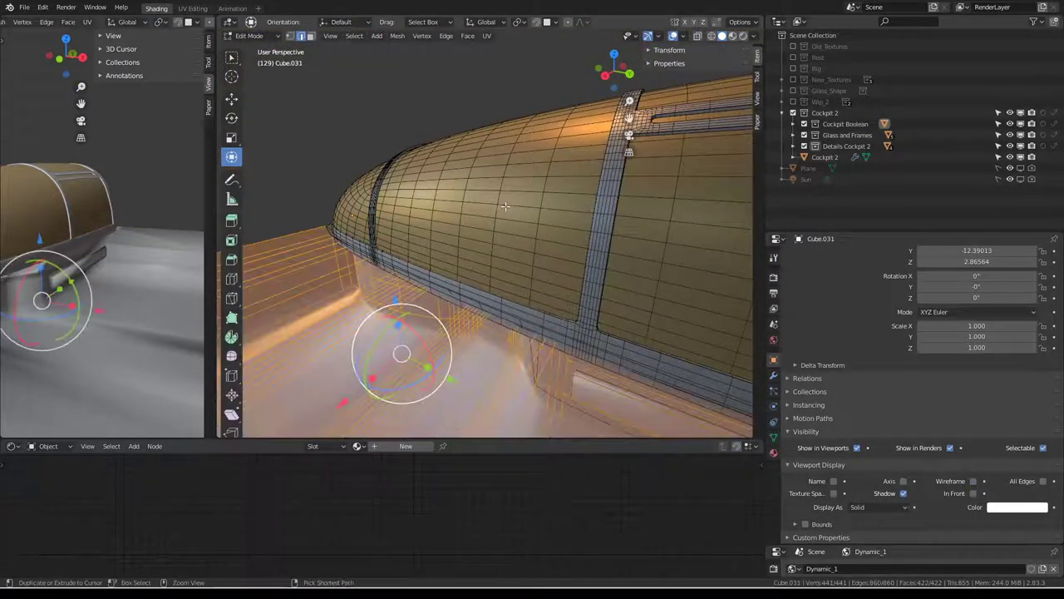
scroll(507, 205, up, 5)
key(Tab)
- Re-enter Edit Mode on Cube.031 and orbit into the cockpit interior to check the floor
scroll(463, 215, up, 2)
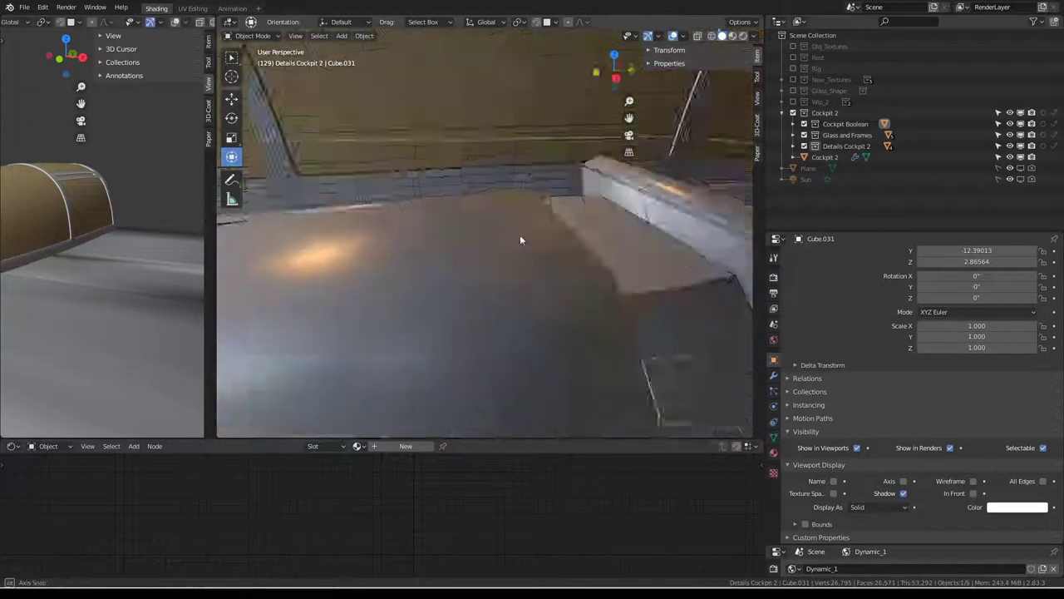
scroll(520, 235, up, 2)
scroll(563, 248, down, 5)
scroll(565, 249, up, 2)
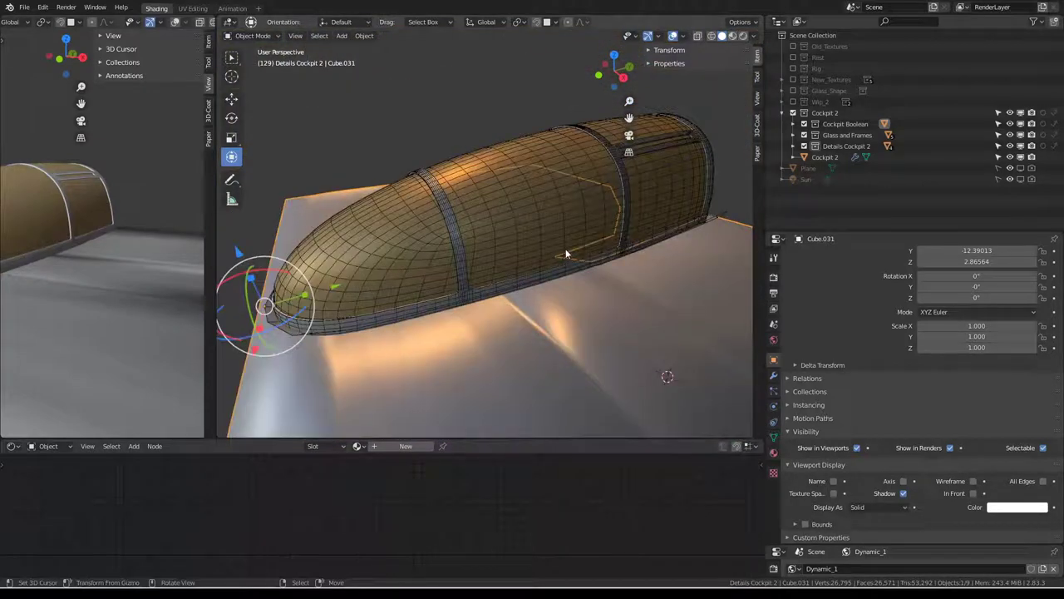
key(Tab)
scroll(565, 243, up, 4)
scroll(565, 239, down, 2)
mouse_move(566, 238)
middle_down()
mouse_move(499, 205)
mouse_move(588, 207)
mouse_move(518, 183)
mouse_move(441, 233)
mouse_move(530, 213)
mouse_move(486, 193)
mouse_move(432, 266)
mouse_move(499, 274)
middle_up()
scroll(529, 214, down, 2)
scroll(529, 214, down, 3)
scroll(520, 206, up, 4)
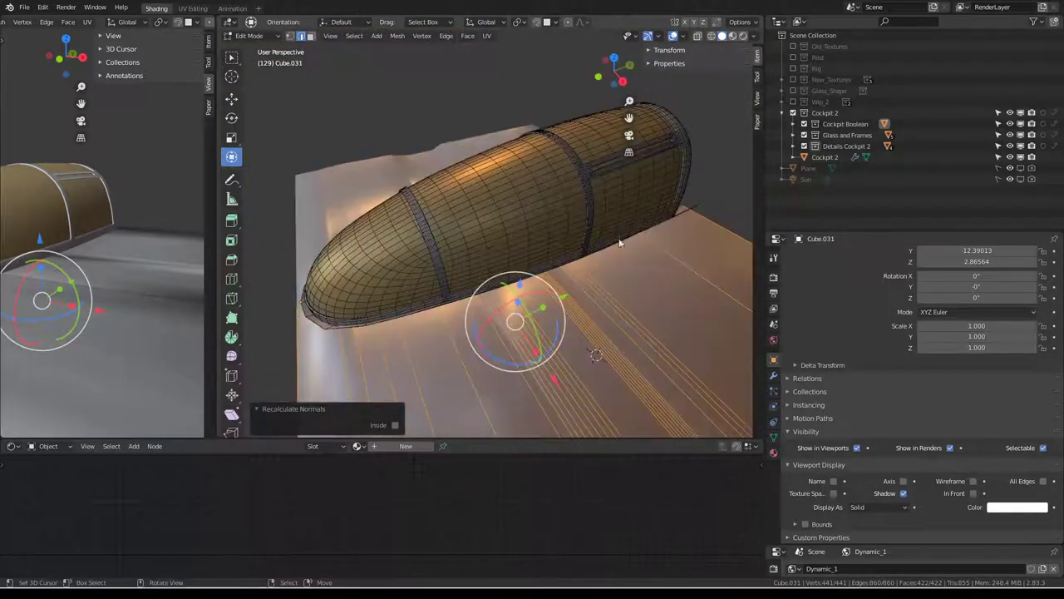
key(Tab)
- Orbit around the cockpit from outside the canopy, then select Cockpit 2
scroll(547, 238, up, 3)
mouse_move(547, 237)
middle_down()
mouse_move(635, 164)
mouse_move(486, 184)
mouse_move(491, 196)
mouse_move(397, 159)
middle_up()
scroll(490, 192, up, 3)
middle_drag(519, 165, 406, 122)
scroll(406, 121, down, 3)
scroll(482, 147, down, 4)
mouse_move(482, 147)
middle_down()
mouse_move(606, 177)
mouse_move(516, 187)
mouse_move(400, 244)
middle_up()
scroll(606, 177, up, 5)
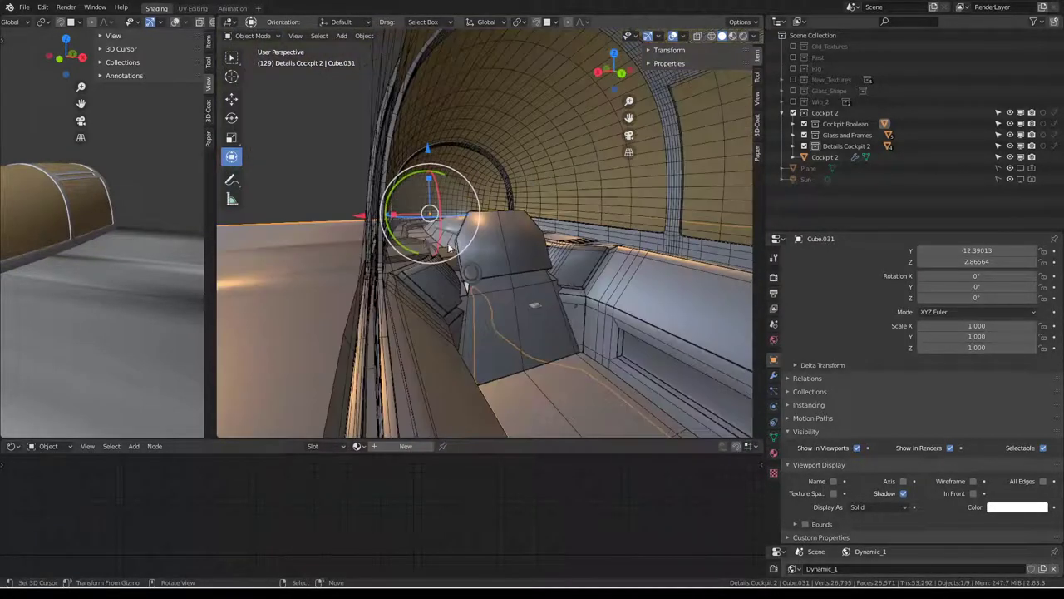
click(378, 312)
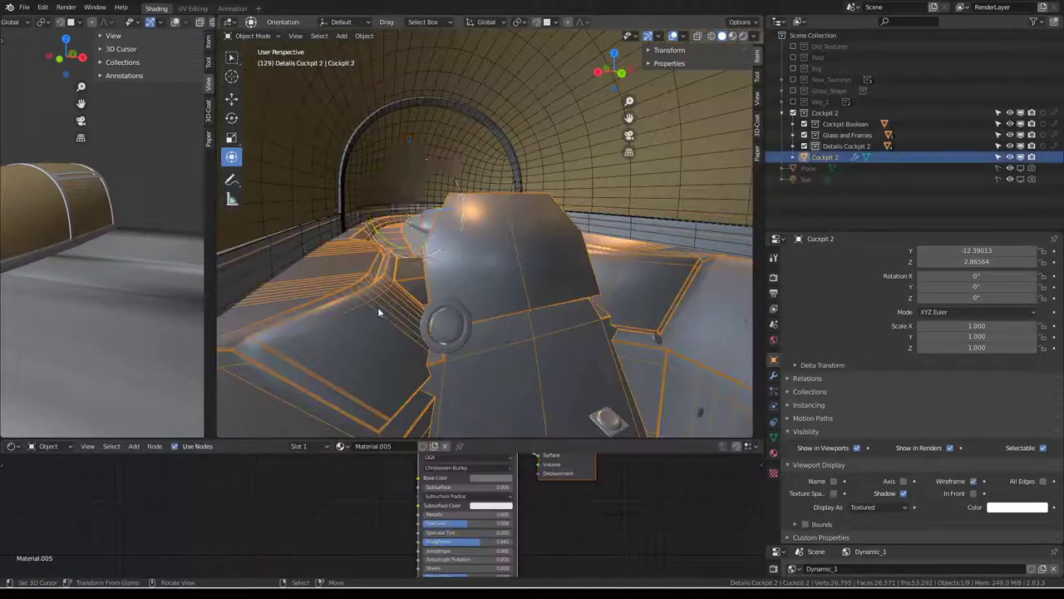
- Delete Boolean.001 and Boolean.002 from Cockpit 2 and set the remaining Boolean to Intersect
click(773, 375)
click(1051, 336)
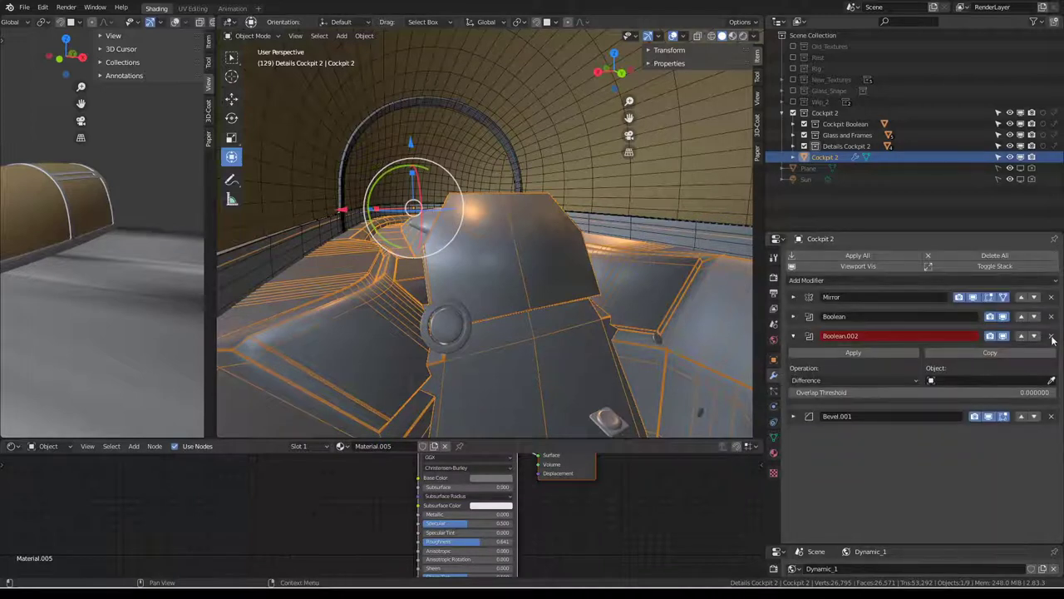
click(1051, 336)
click(805, 319)
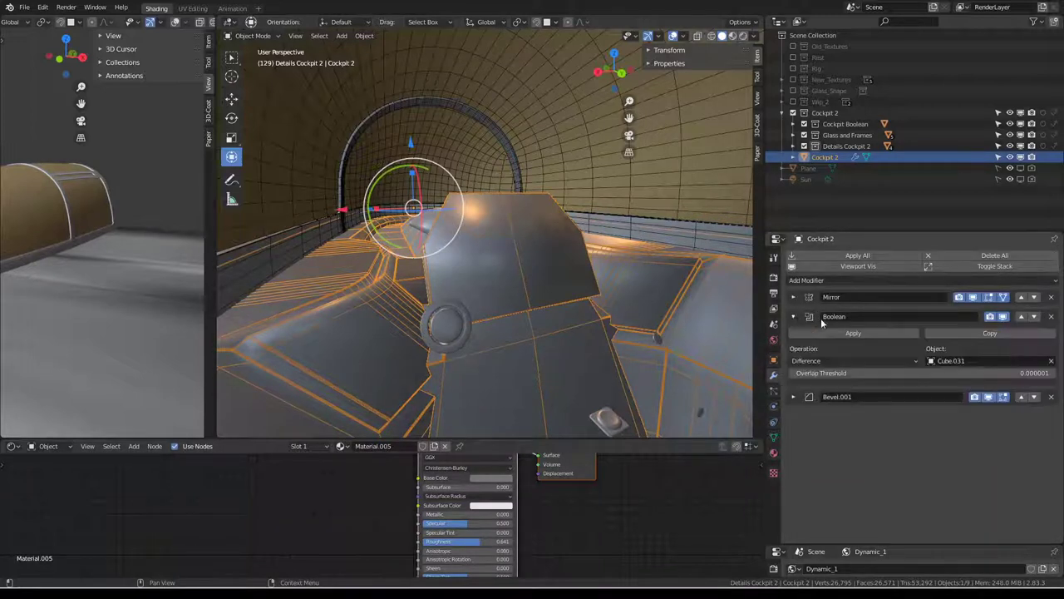
click(888, 359)
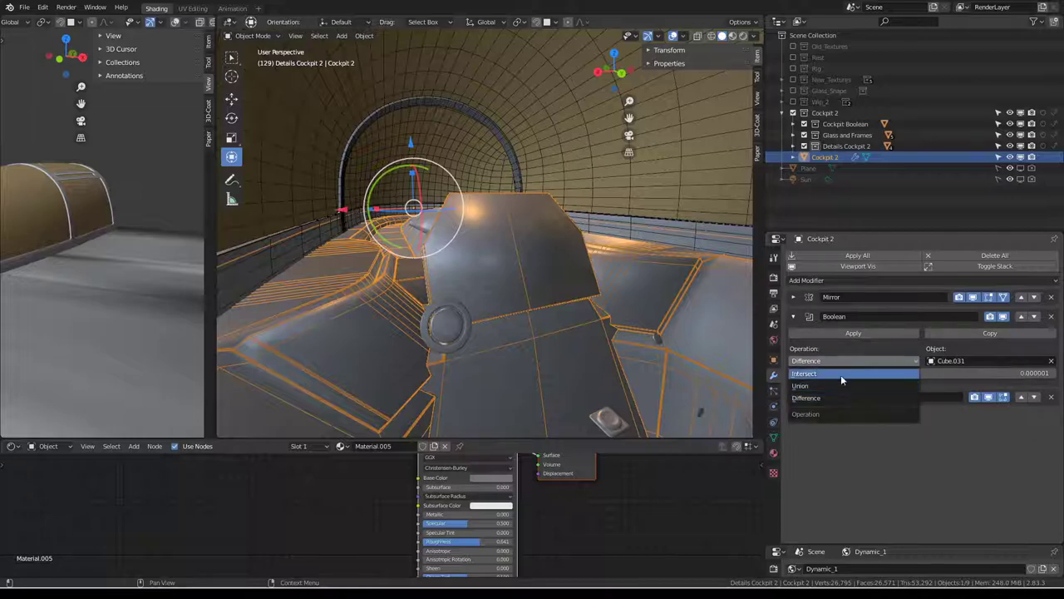
click(841, 374)
- Inspect the Intersect result and toggle Edit Mode on the Cube.031 cutter
mouse_move(517, 215)
middle_down()
mouse_move(453, 215)
mouse_move(513, 232)
middle_up()
scroll(453, 215, up, 2)
key(Tab)
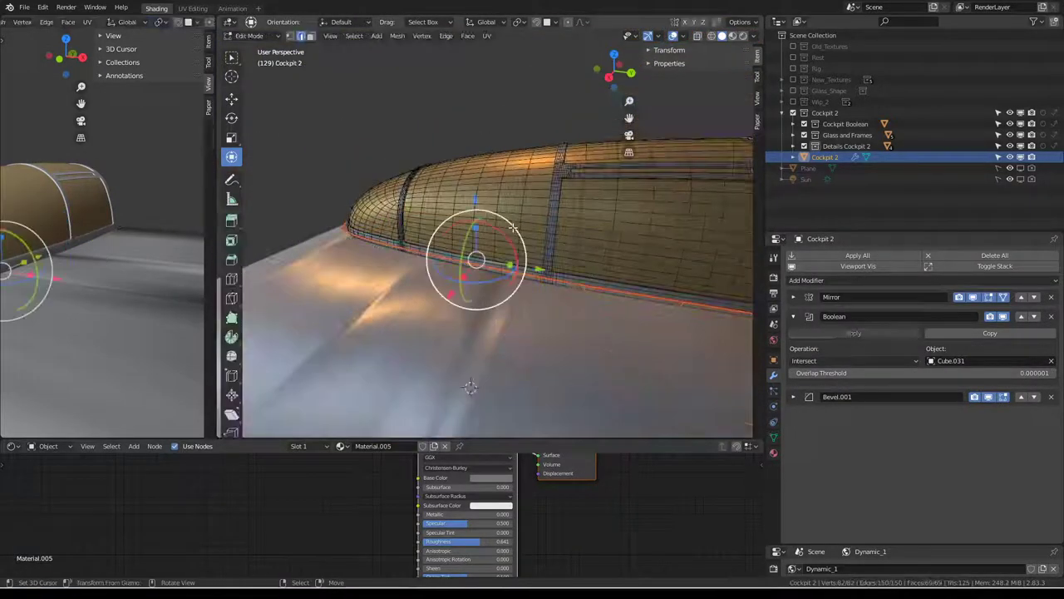
scroll(513, 227, down, 5)
key(Tab)
click(513, 315)
key(Tab)
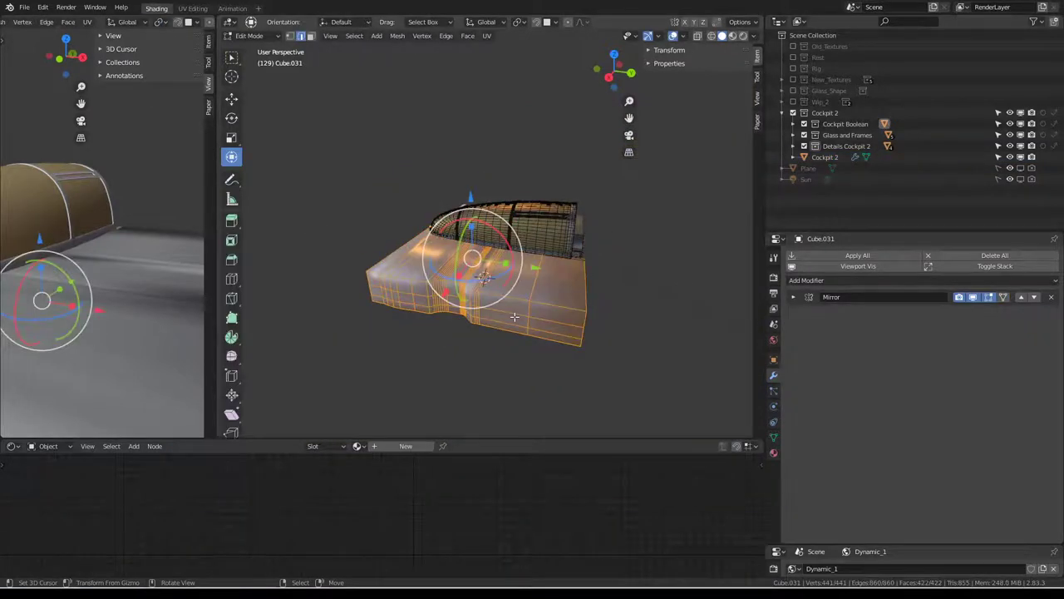
right_click(514, 315)
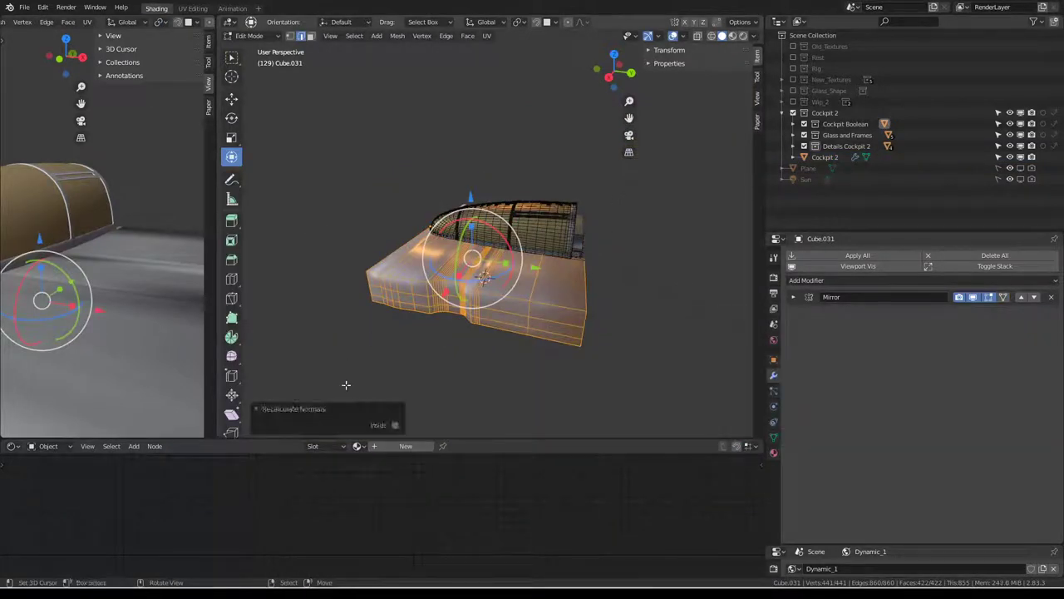
scroll(441, 212, up, 5)
key(Tab)
- Switch Cockpit 2's Boolean operation from Intersect to Difference
scroll(440, 212, up, 3)
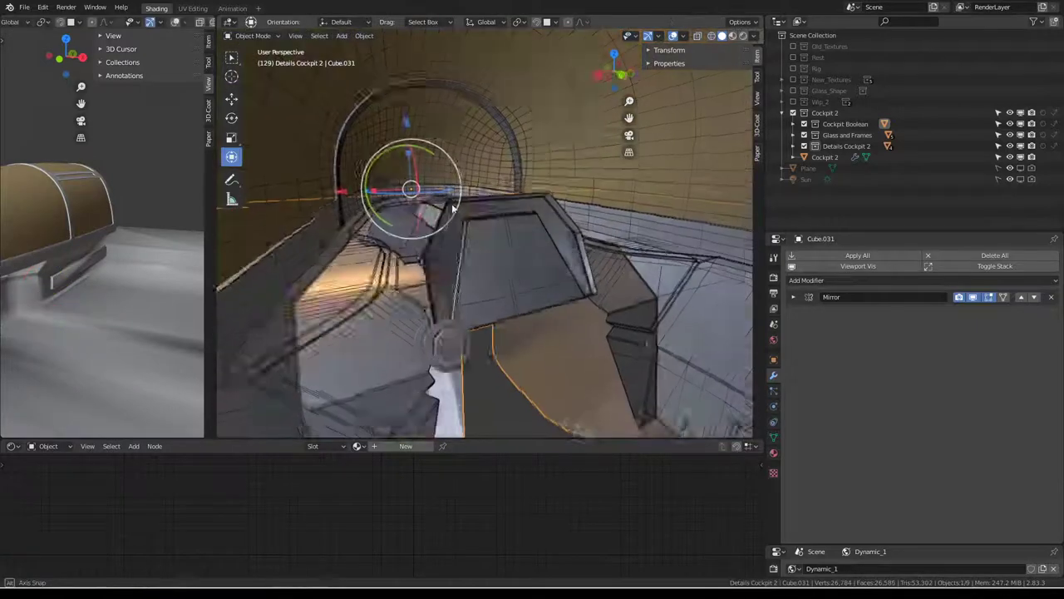
scroll(440, 212, down, 2)
scroll(513, 237, down, 2)
scroll(532, 232, down, 2)
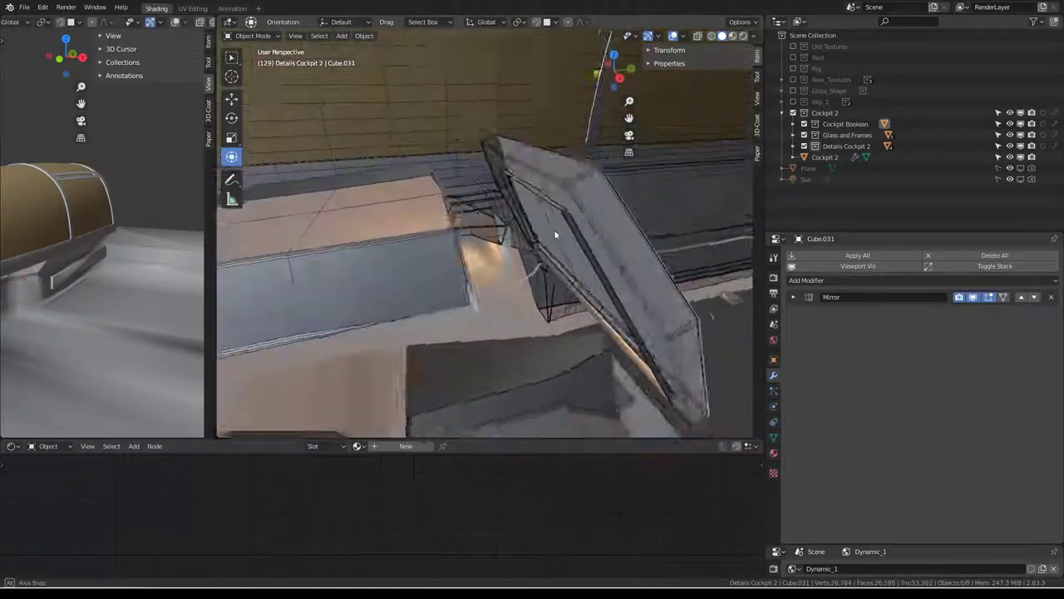
scroll(554, 229, down, 2)
scroll(499, 216, down, 5)
middle_drag(584, 272, 540, 311)
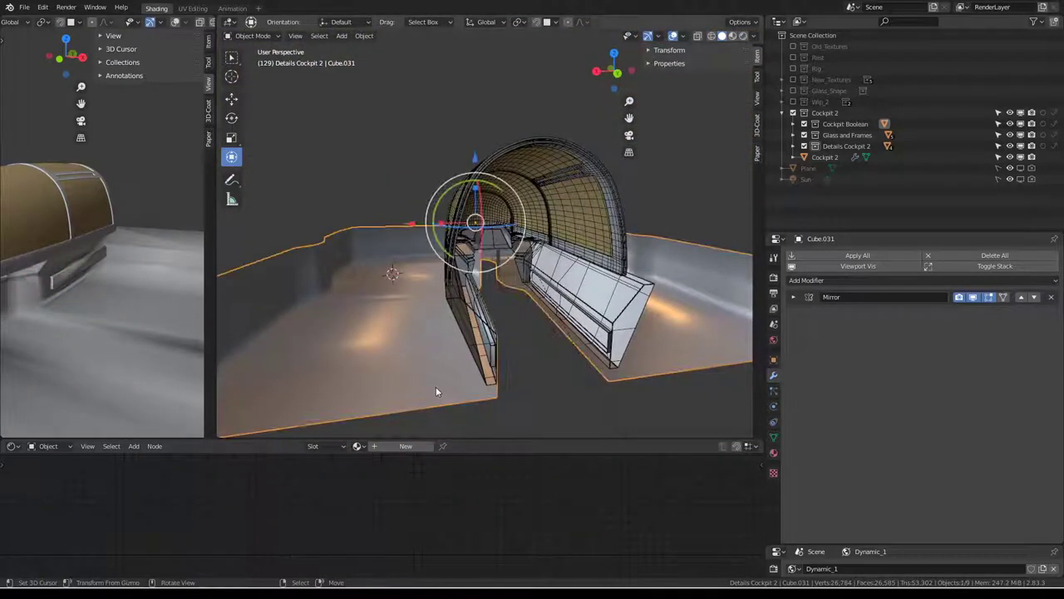
click(617, 344)
click(867, 362)
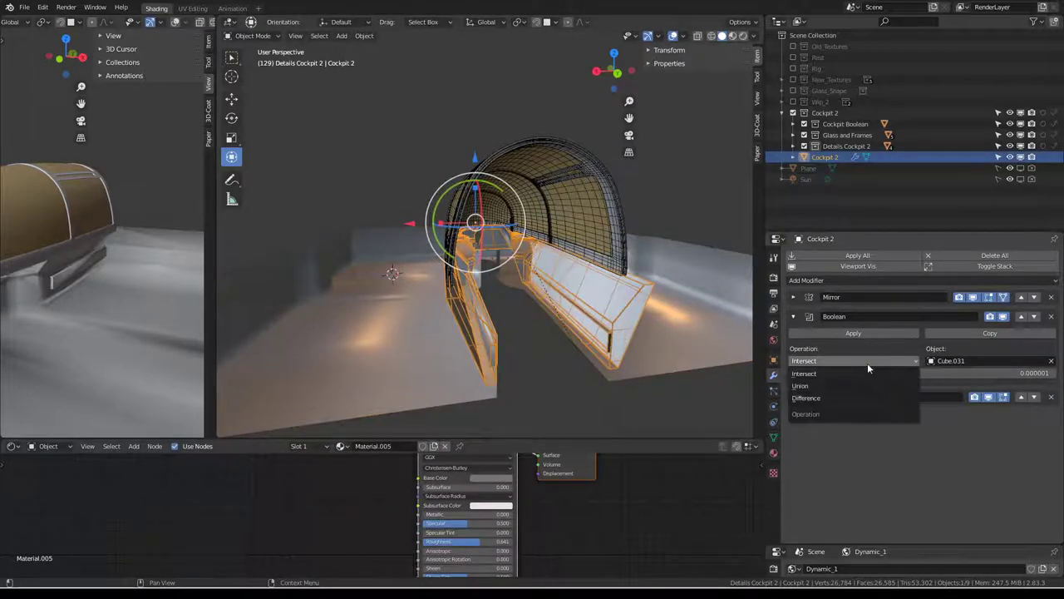
click(845, 398)
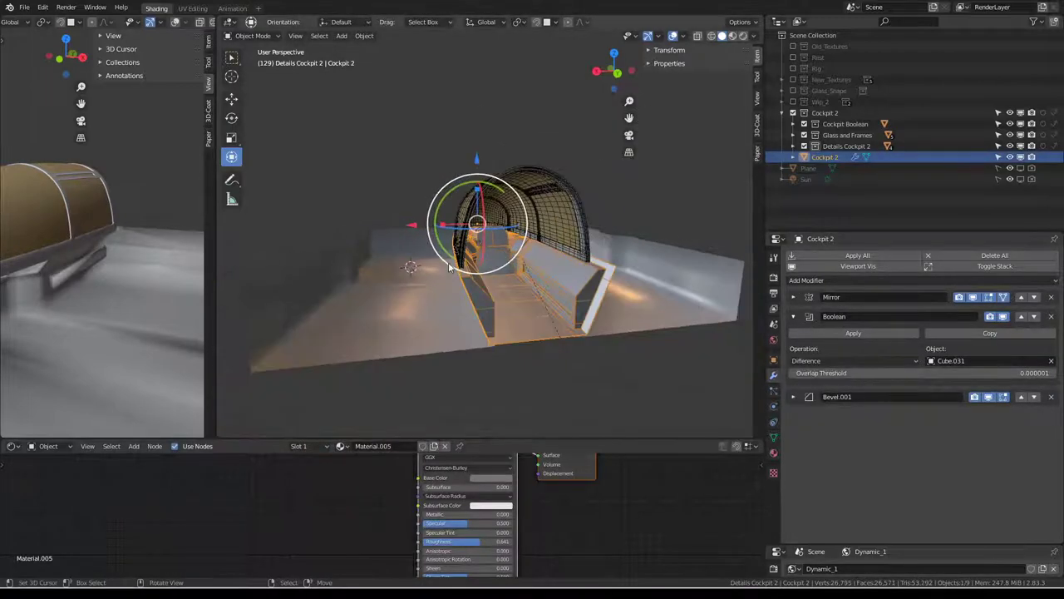
- Select Cube.031 and bring up its Object properties
click(352, 237)
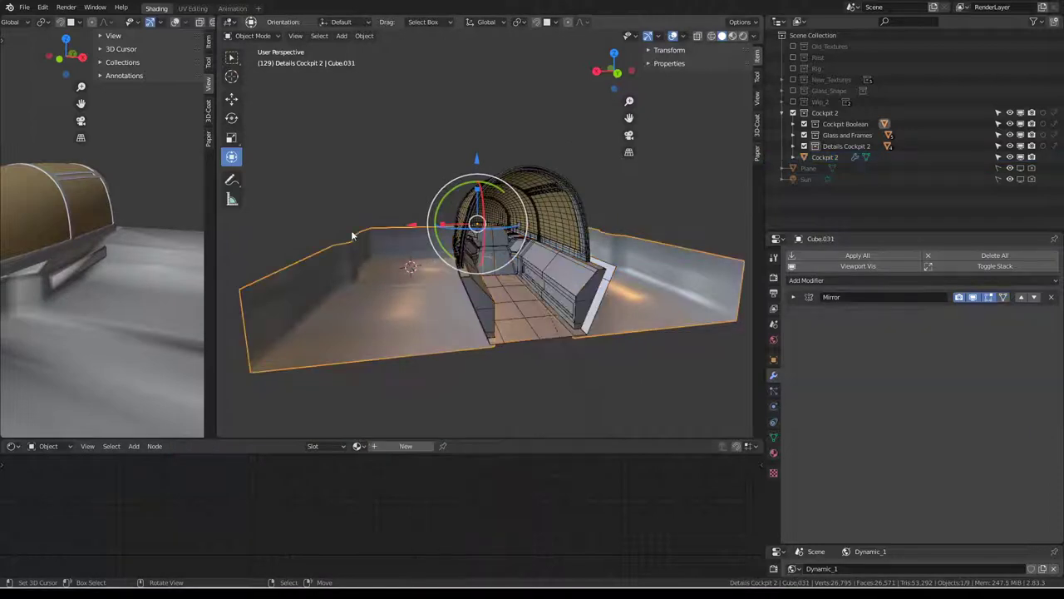
click(774, 454)
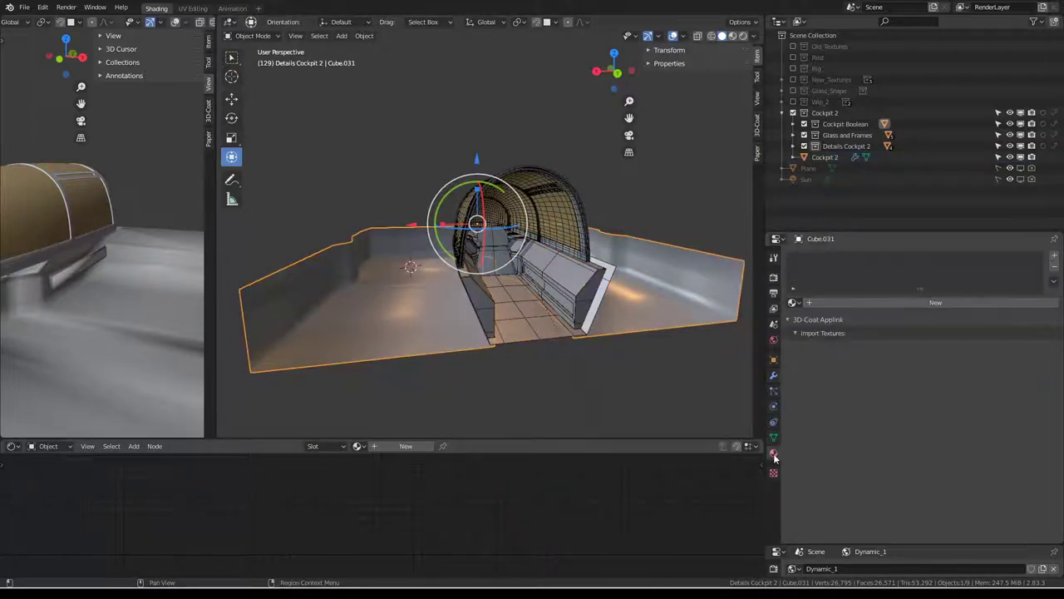
click(773, 359)
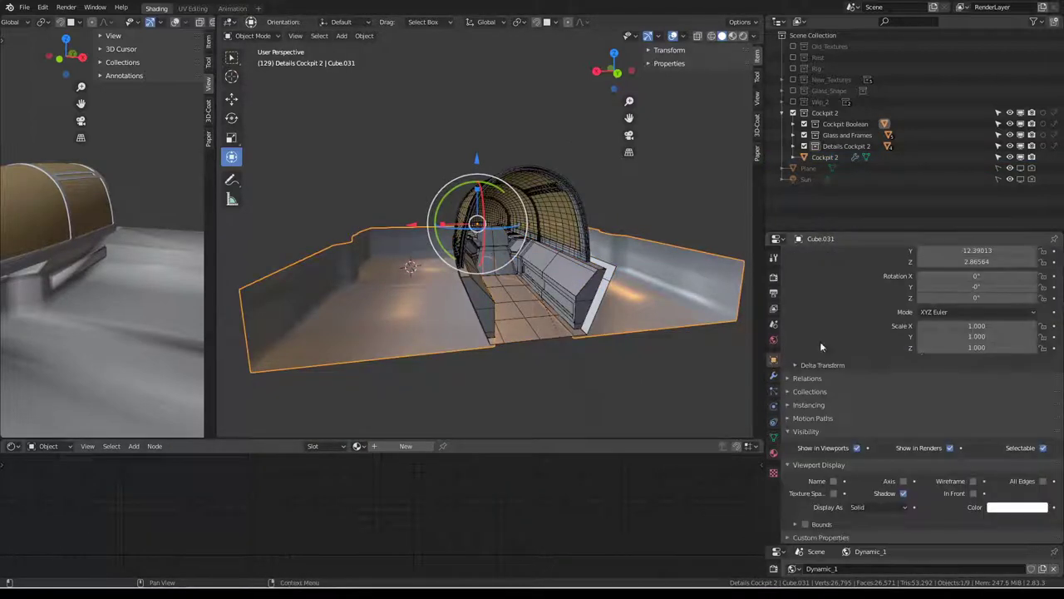
- Set Cube.031's Display As to Wire
click(874, 532)
scroll(592, 239, up, 5)
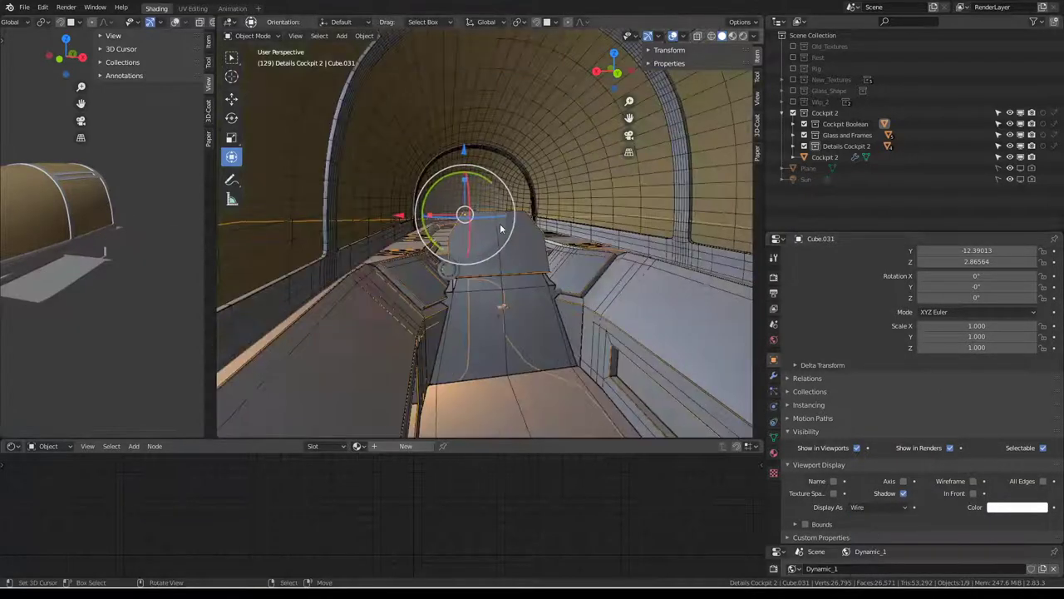
scroll(592, 240, up, 3)
scroll(592, 239, up, 3)
scroll(592, 239, down, 5)
scroll(653, 260, down, 2)
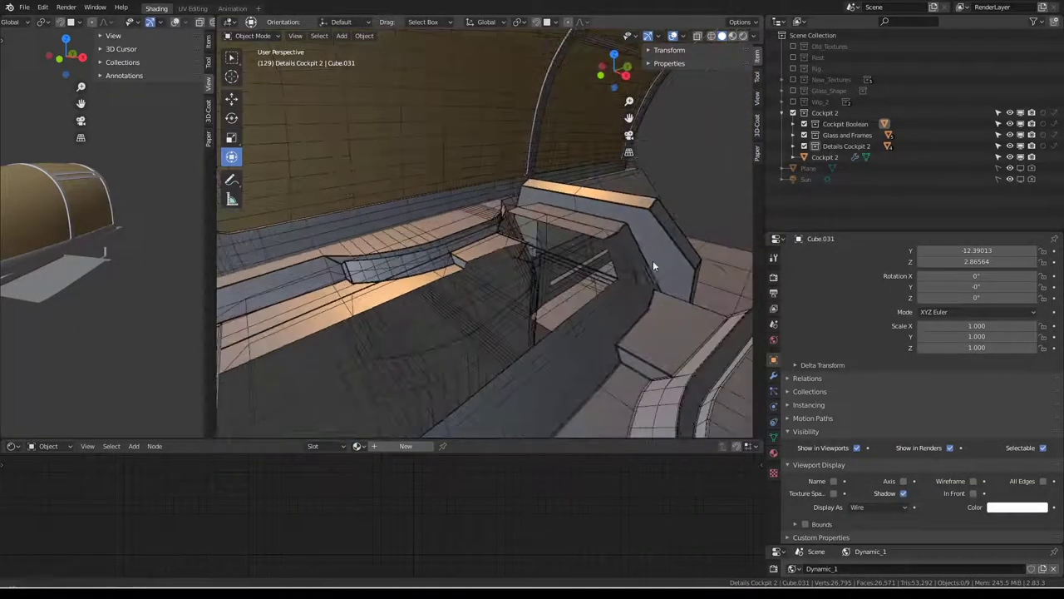
middle_drag(630, 267, 490, 225)
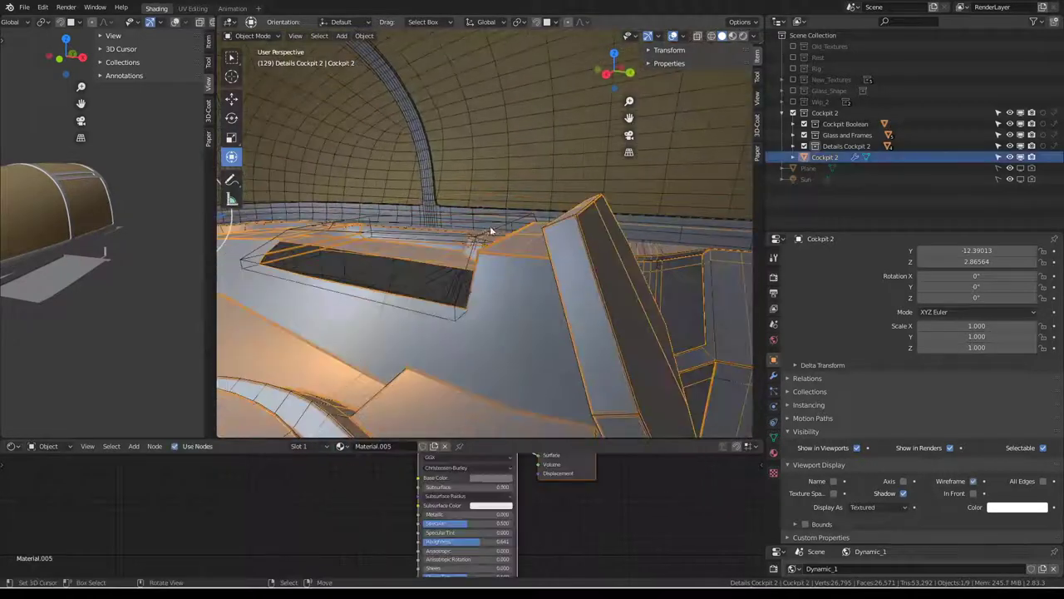
- In Edit Mode, L-select one connected cutter block and slide it to a new position
key(Tab)
click(496, 226)
key(l)
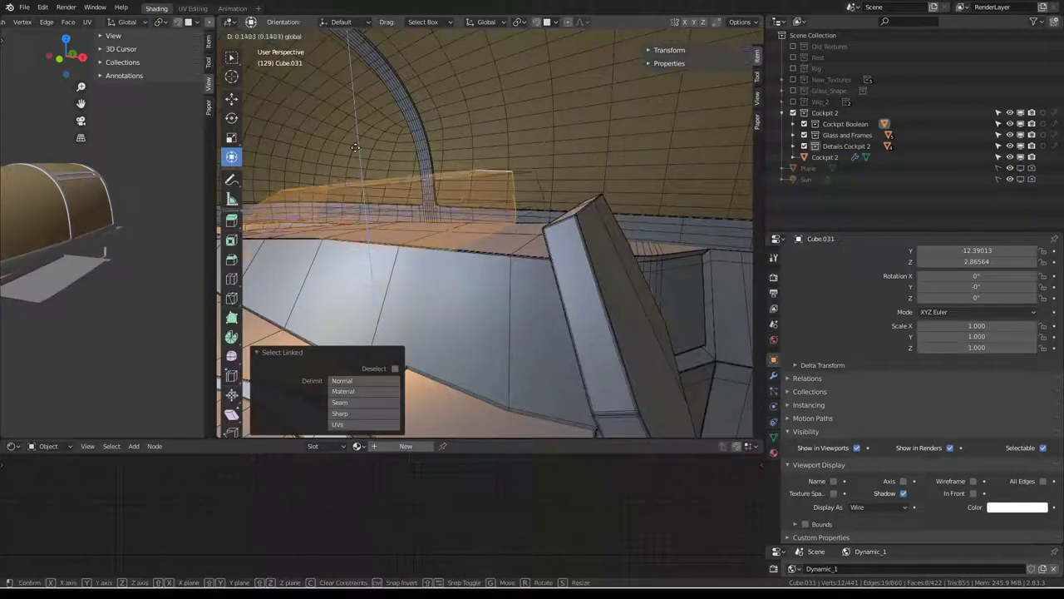
drag(362, 188, 364, 178)
middle_drag(364, 179, 478, 273)
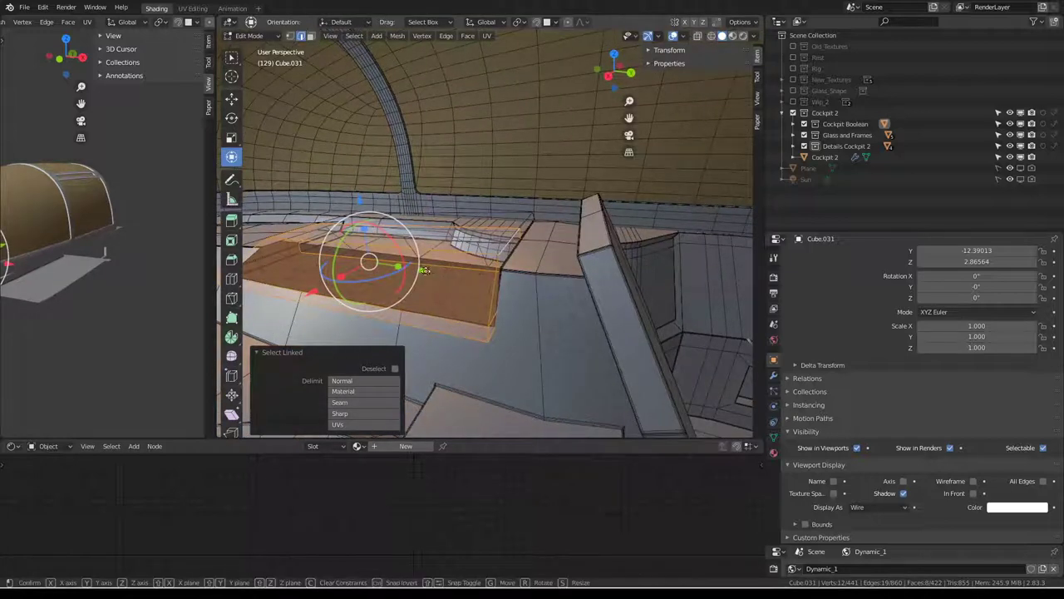
mouse_move(424, 270)
mouse_down()
mouse_move(364, 266)
mouse_move(487, 274)
mouse_up()
mouse_move(488, 275)
middle_down()
mouse_move(570, 215)
mouse_move(424, 247)
middle_up()
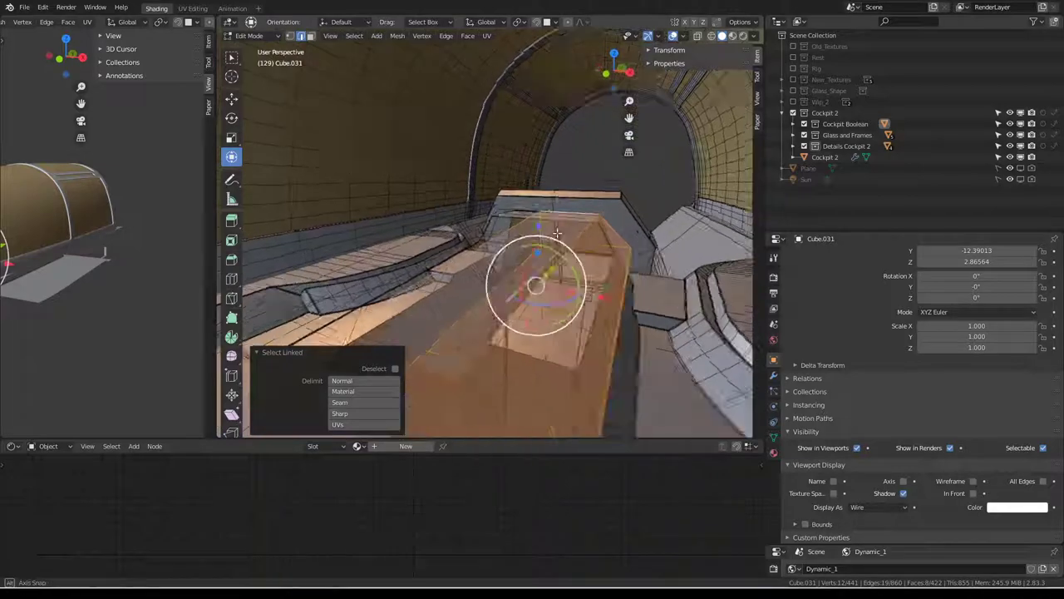
middle_drag(514, 219, 615, 231)
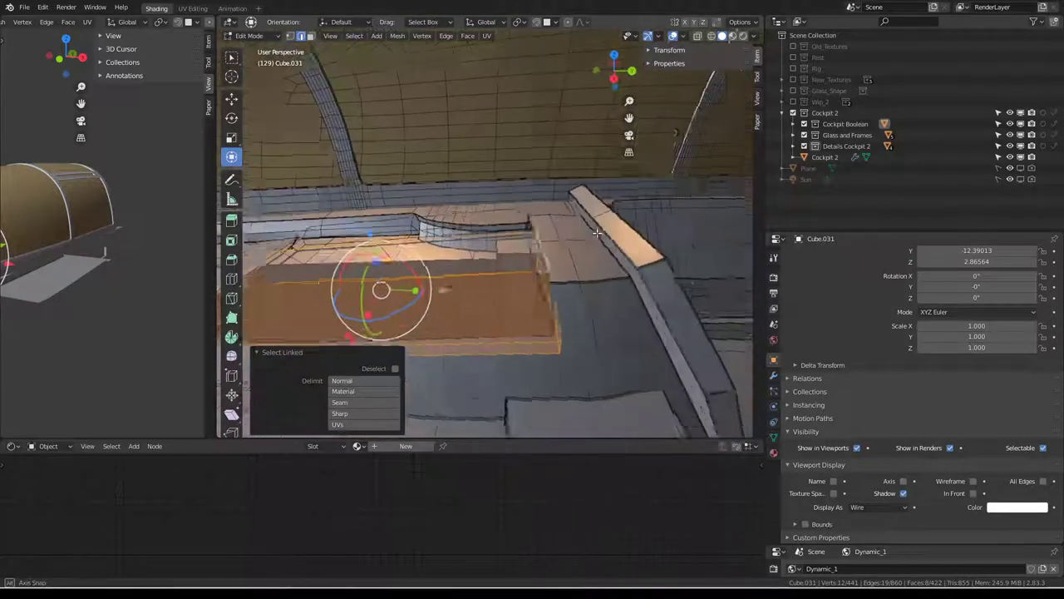
middle_drag(632, 266, 588, 232)
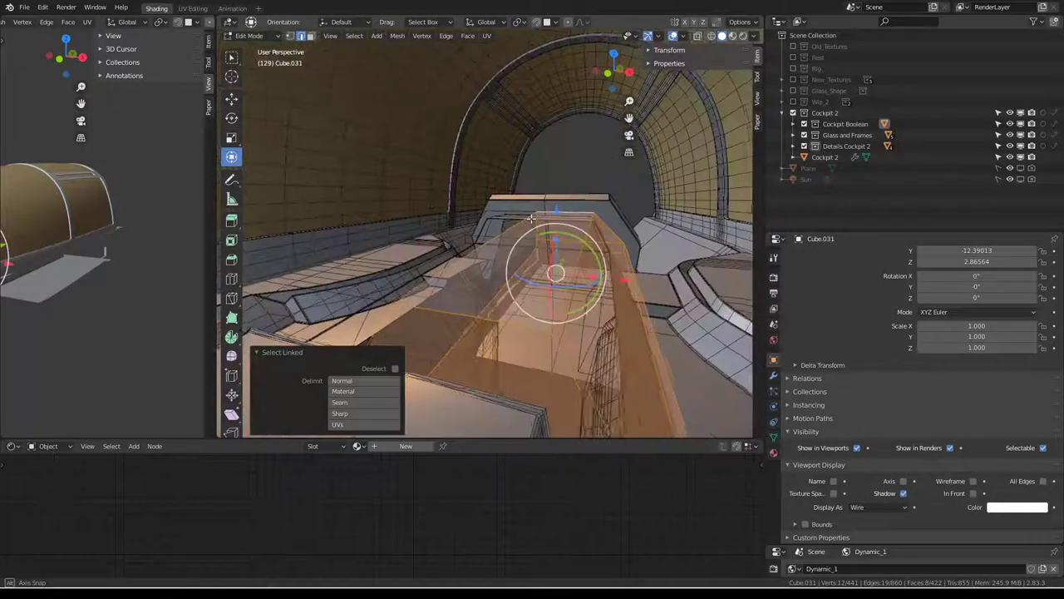
- Toggle the cutter's Mirror viewport display off and on, then return to Object Mode
click(774, 376)
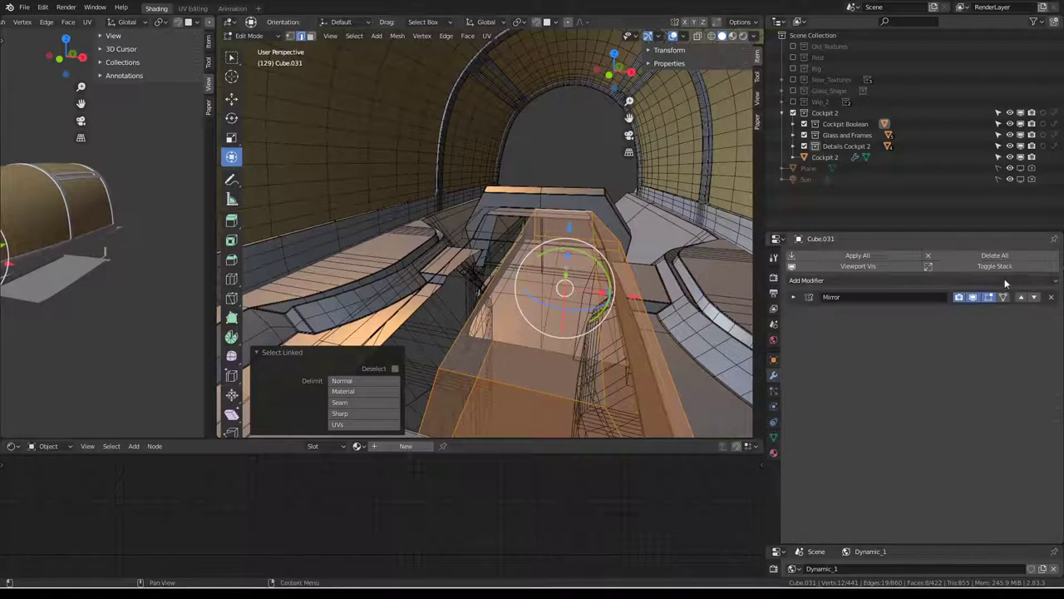
click(974, 298)
click(974, 297)
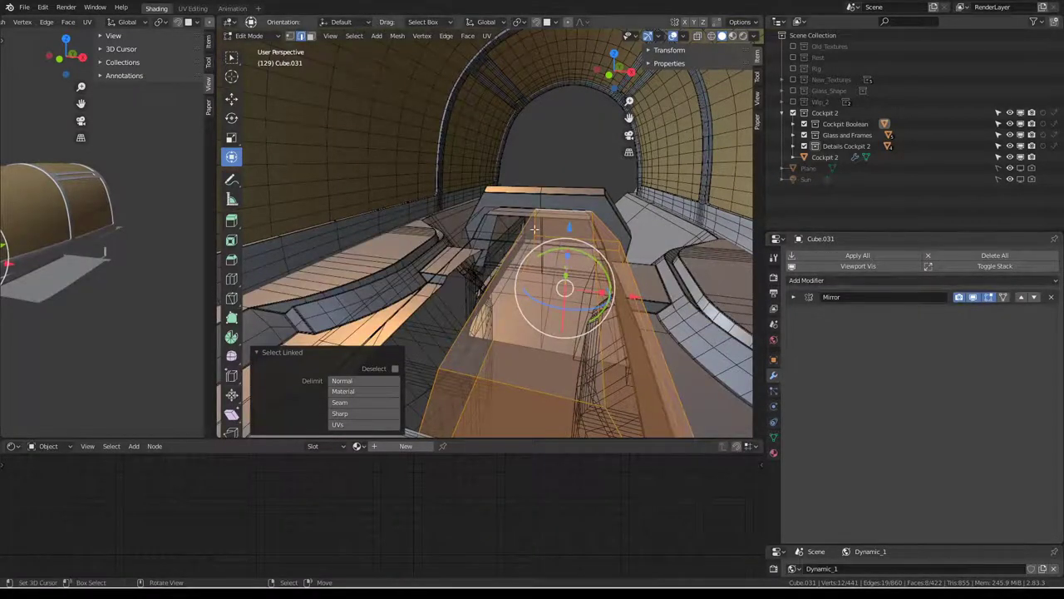
mouse_move(534, 229)
middle_down()
mouse_move(543, 237)
mouse_move(523, 221)
mouse_move(402, 226)
mouse_move(580, 202)
mouse_move(551, 202)
mouse_move(574, 225)
mouse_move(560, 256)
mouse_move(600, 385)
mouse_move(523, 278)
mouse_move(535, 251)
mouse_move(499, 250)
middle_up()
key(Tab)
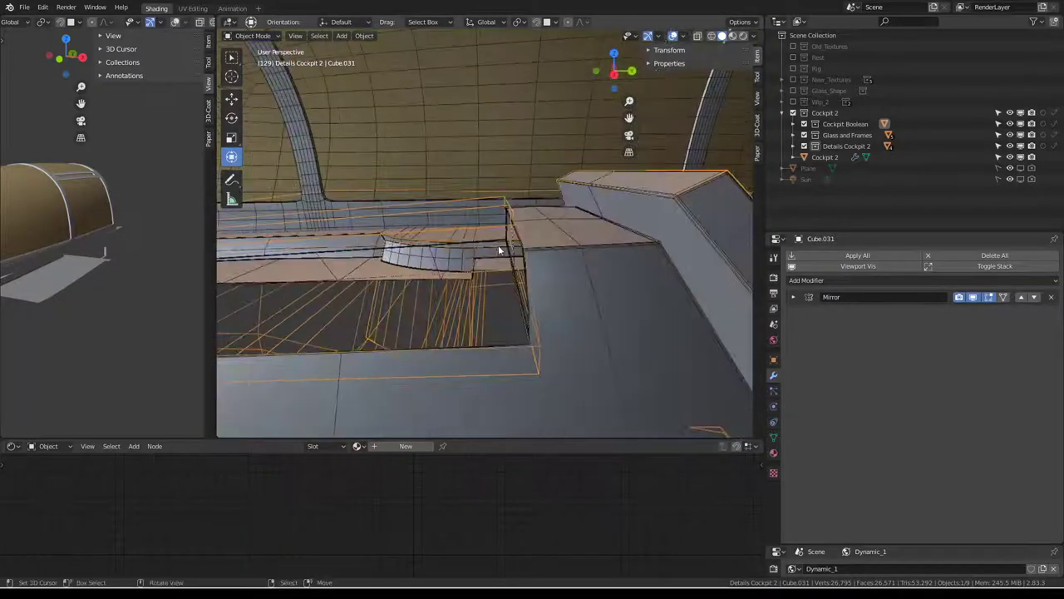
- On Cockpit 2, toggle the Boolean's viewport display and move it above Mirror
click(613, 231)
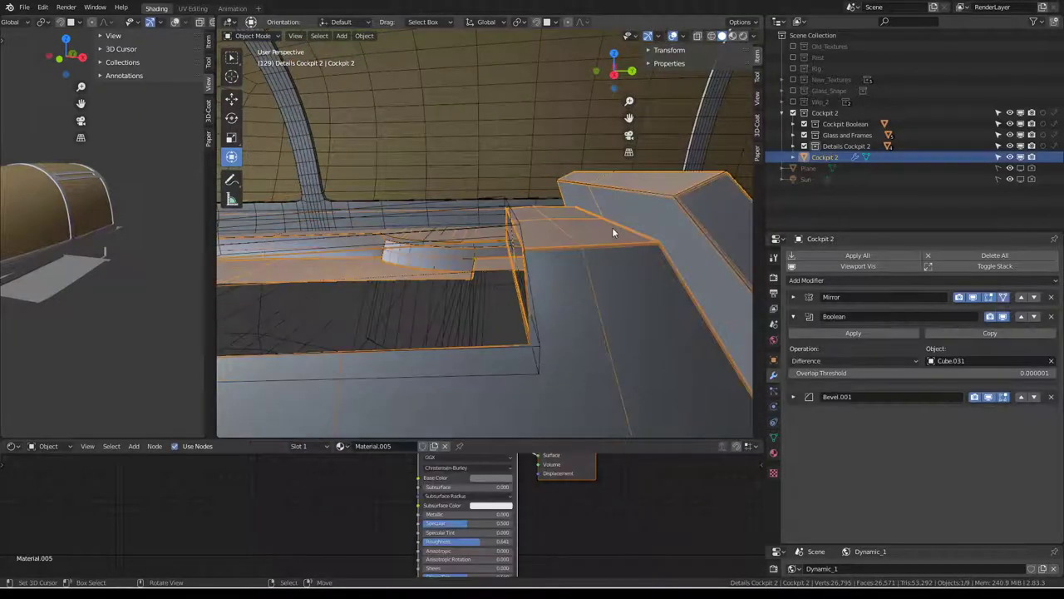
click(1003, 316)
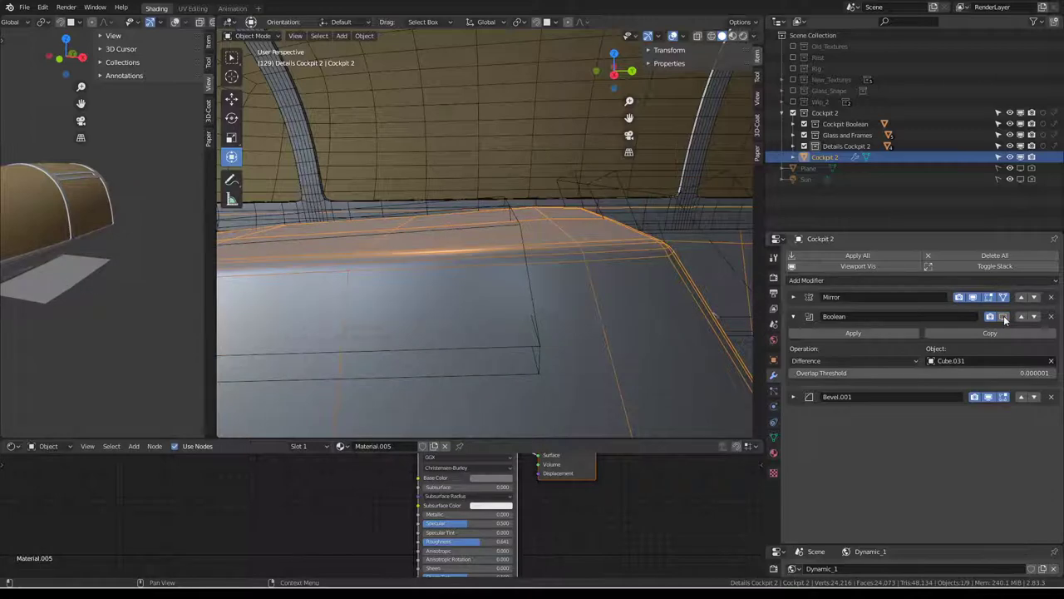
click(1003, 316)
click(1022, 317)
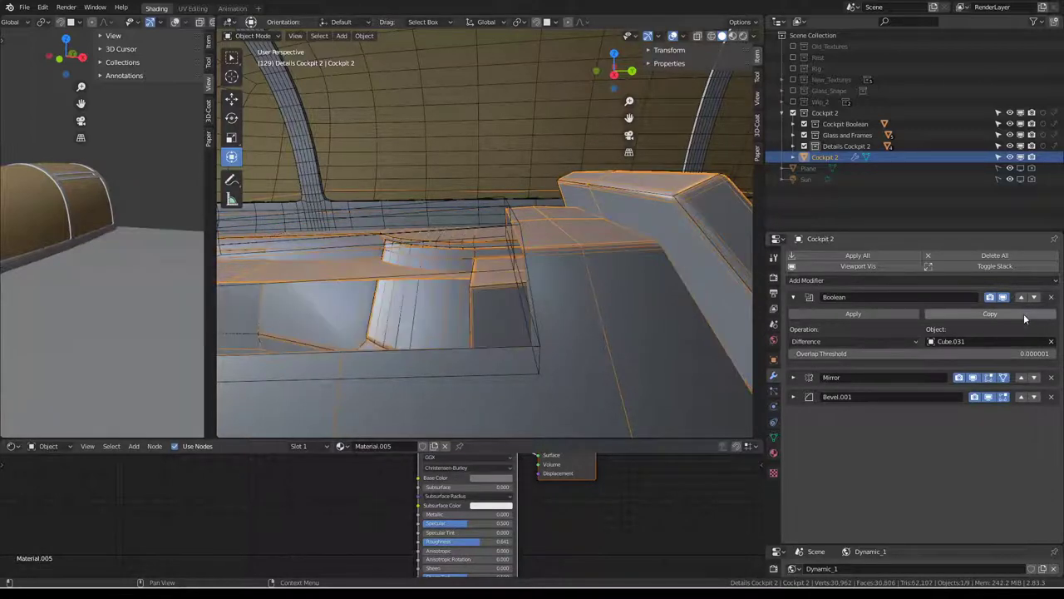
mouse_move(470, 211)
middle_down()
mouse_move(525, 225)
mouse_move(557, 207)
mouse_move(613, 206)
middle_up()
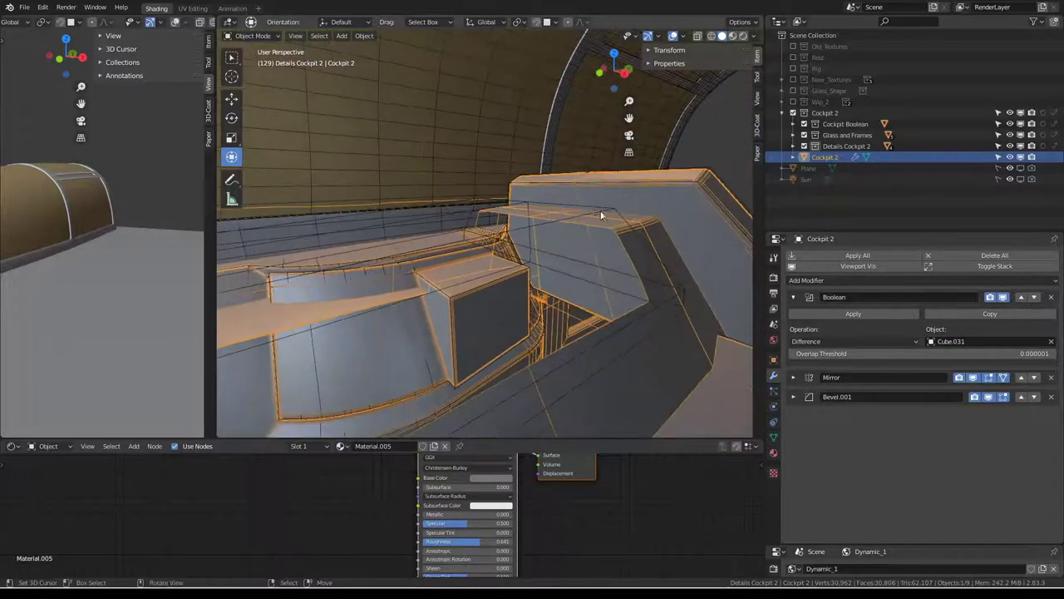
click(613, 206)
- Split off a linked cutter block, Boolean-cut it into the cockpit panel with Ctrl+Numpad minus, and apply rotation
key(Tab)
key(l)
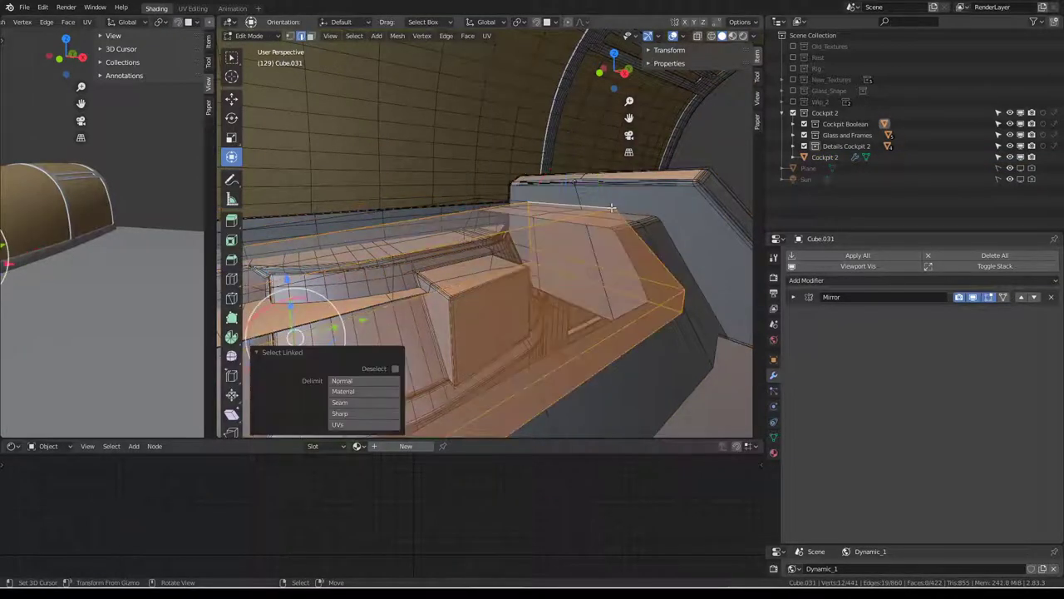
click(612, 207)
key(Tab)
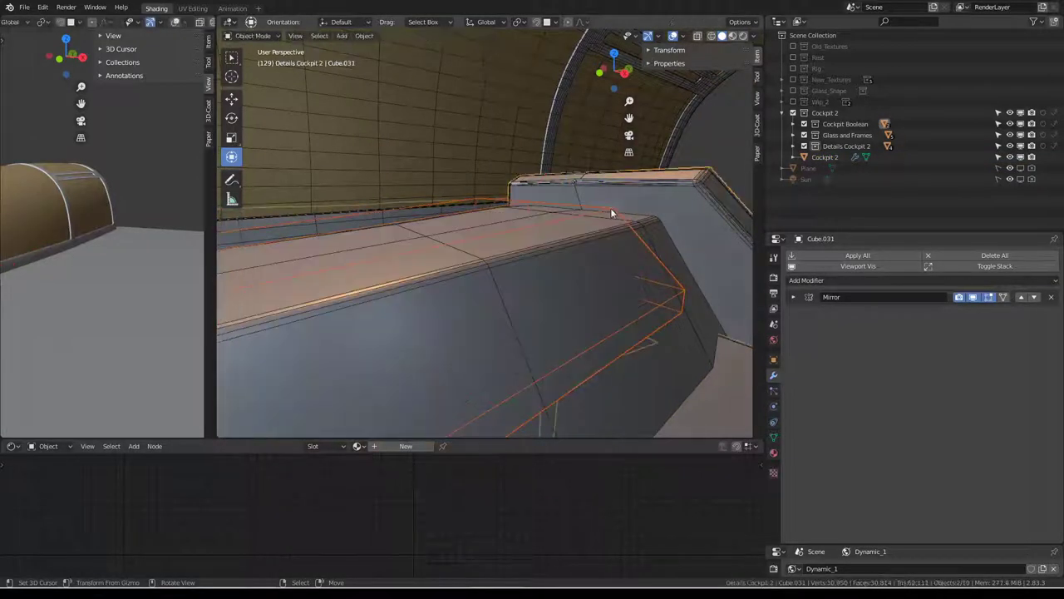
click(610, 208)
mouse_move(610, 207)
middle_down()
mouse_move(505, 214)
mouse_move(559, 224)
middle_up()
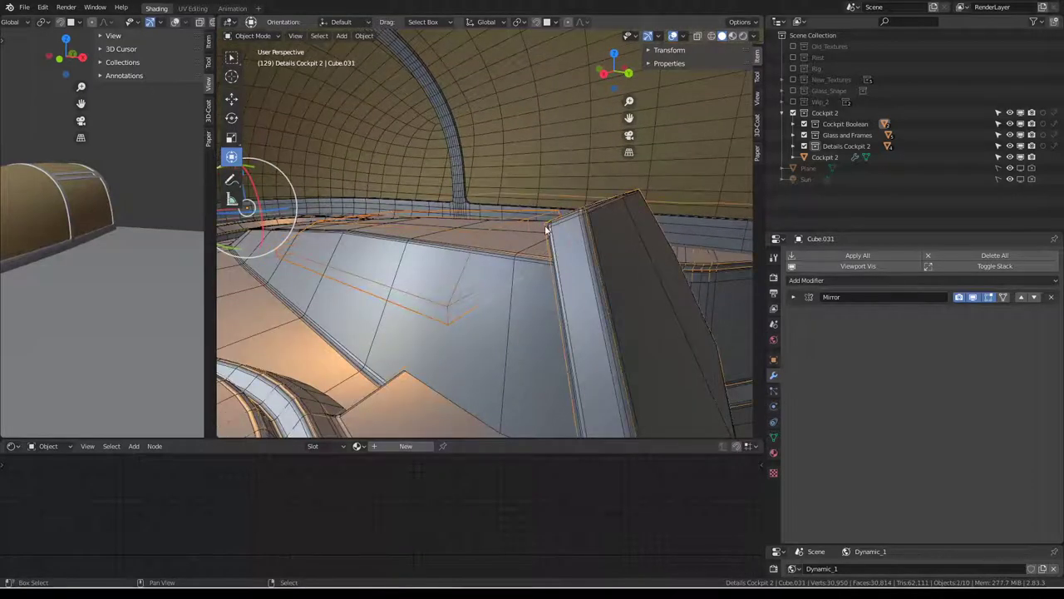
key(ctrl+KP_Subtract)
mouse_move(521, 235)
middle_down()
mouse_move(546, 238)
mouse_move(527, 227)
mouse_move(469, 249)
mouse_move(460, 240)
middle_up()
key(ctrl+a)
click(525, 215)
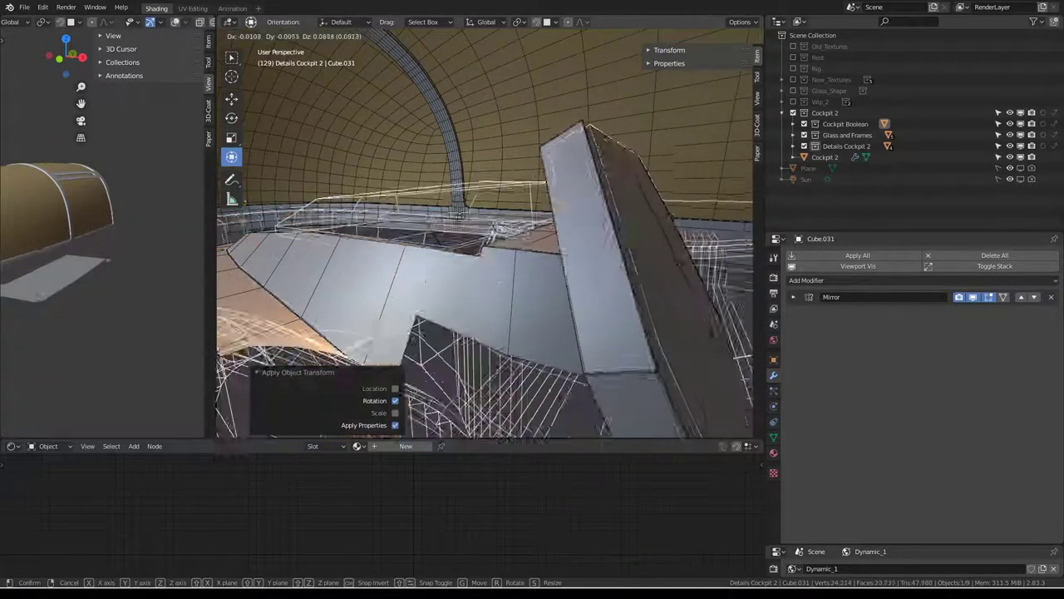
- Subdivide the cutter's edges from Quick Favorites and slide the new edge loop into place
key(Tab)
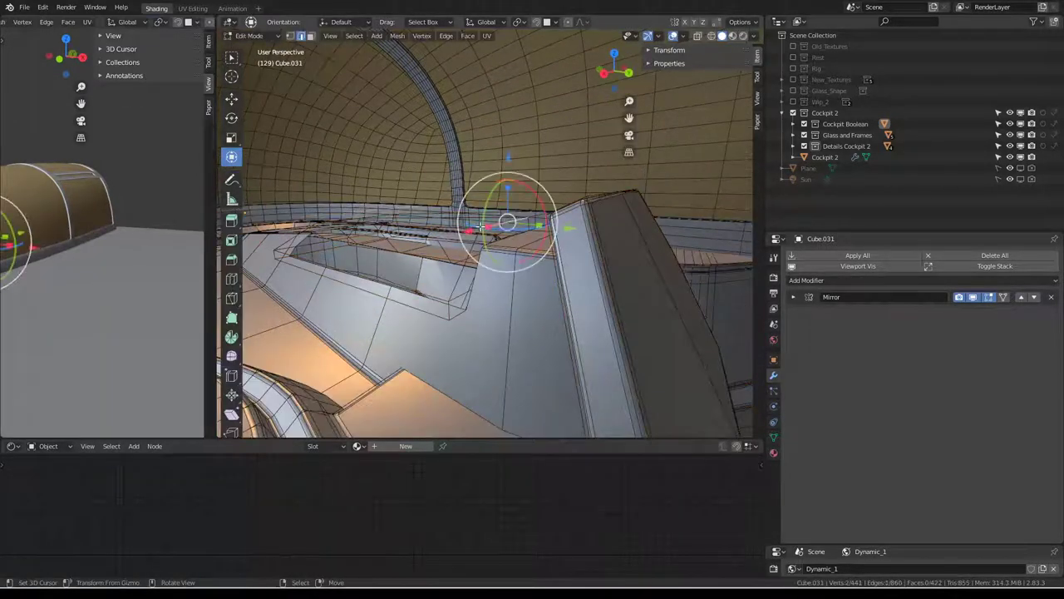
key(l)
middle_drag(481, 226, 501, 265)
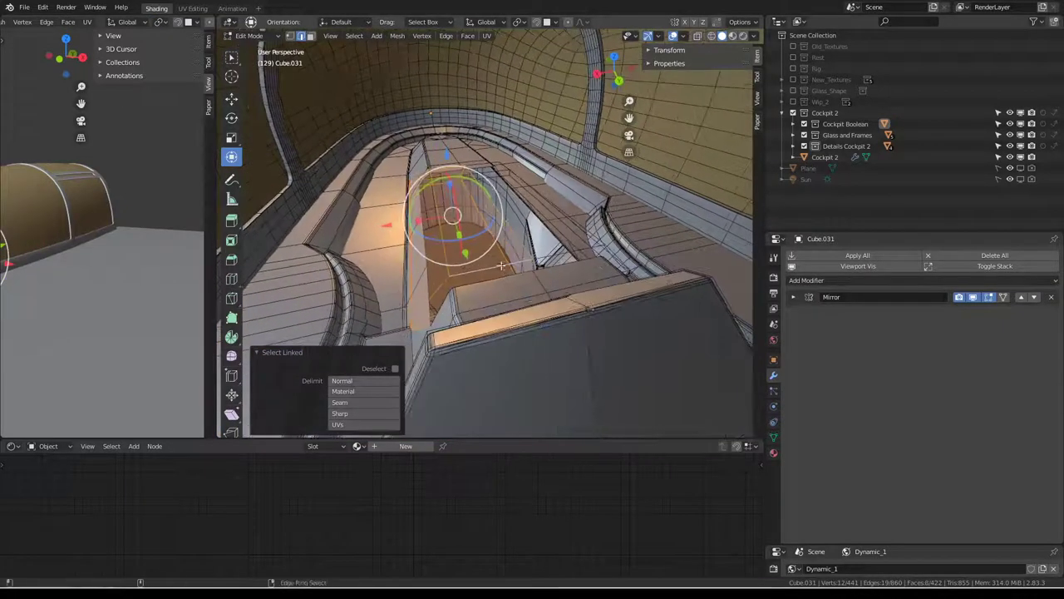
key(alt+a)
key(q)
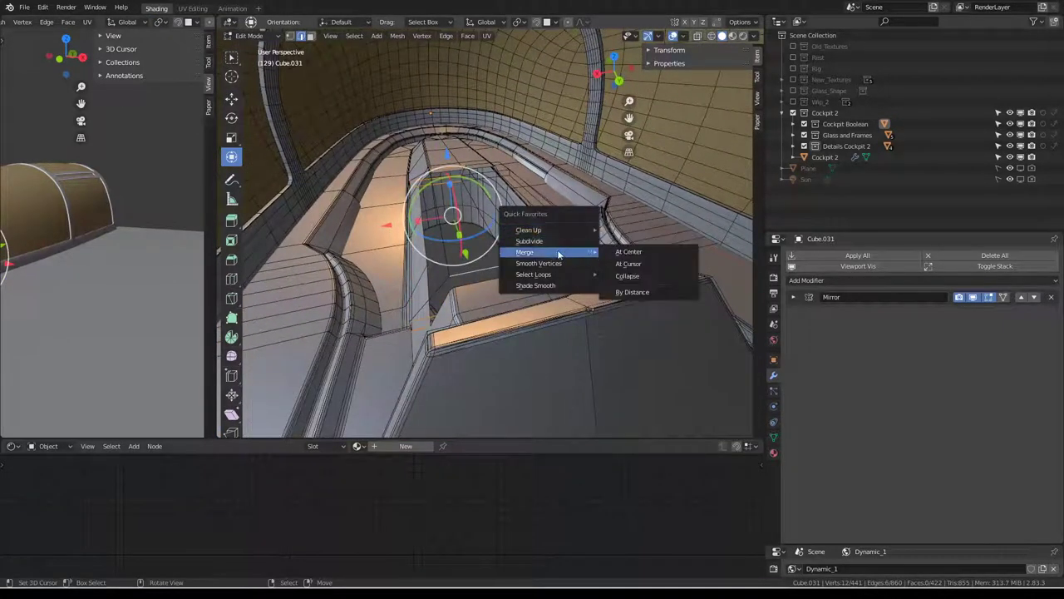
click(556, 243)
key(g)
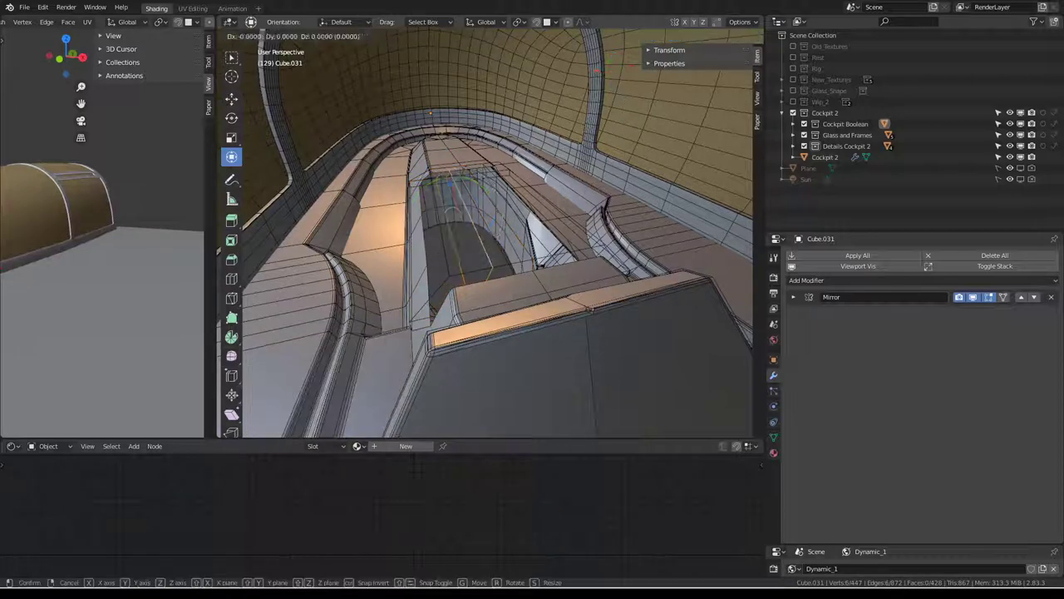
click(456, 250)
middle_drag(456, 251, 478, 239)
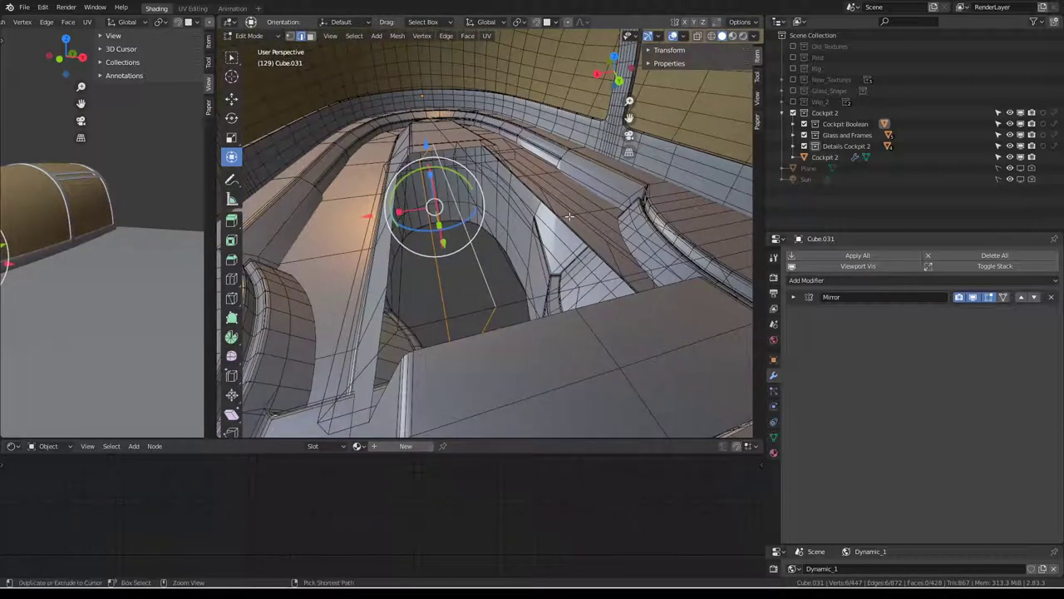
- Dissolve the vertical edge loop, recalculate normals on the linked tube faces, and reselect Cockpit 2
key(ctrl+x)
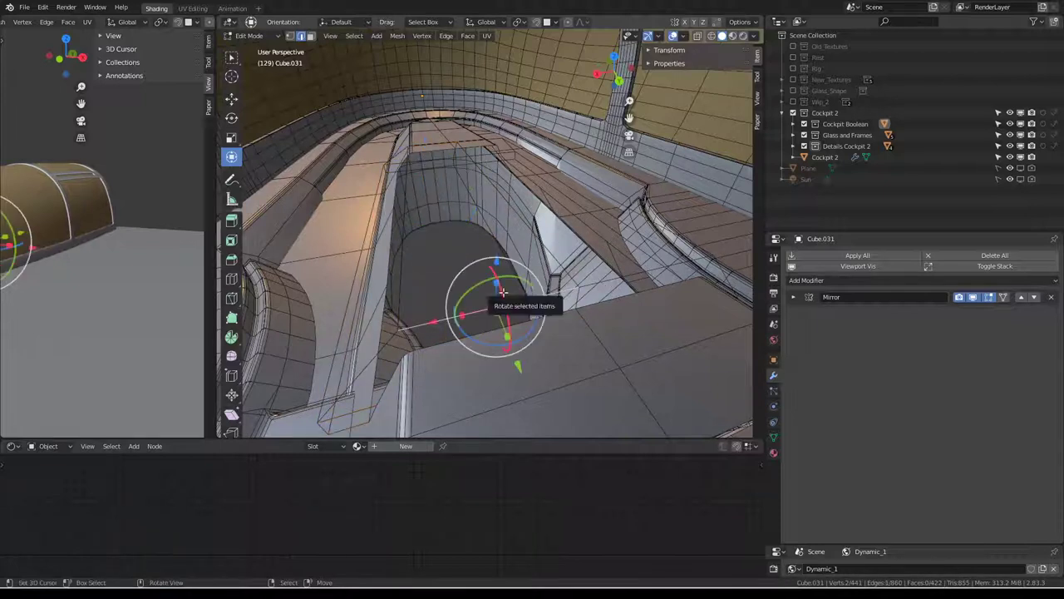
key(l)
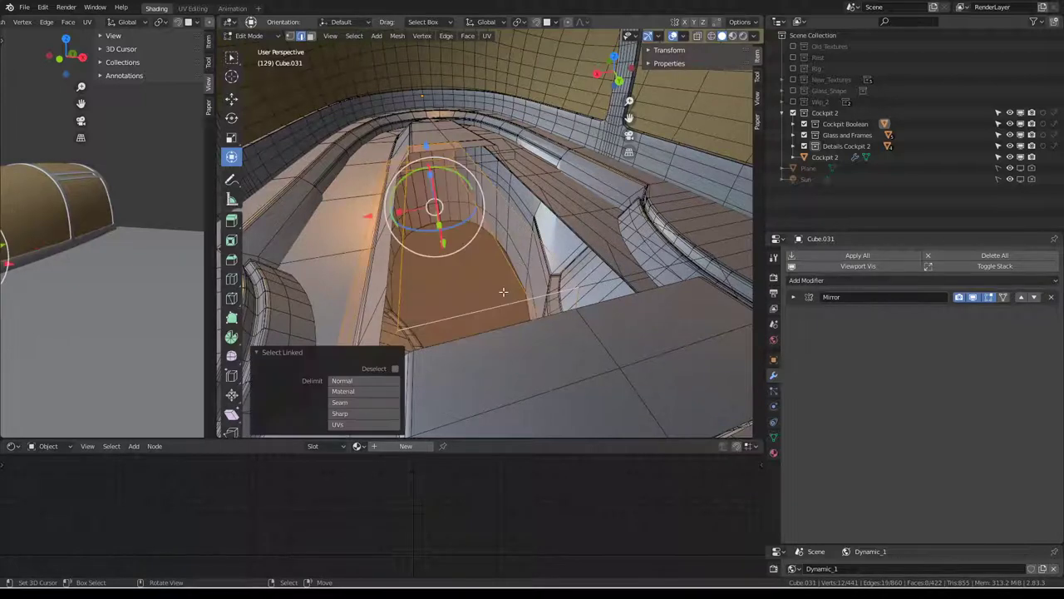
key(shift+n)
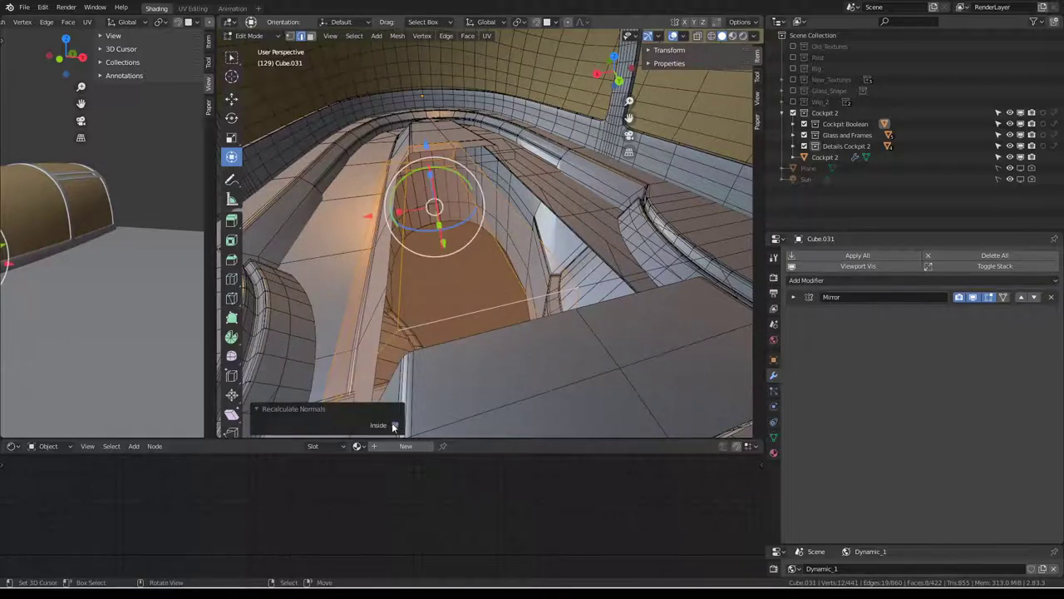
mouse_move(394, 426)
middle_down()
mouse_move(465, 275)
mouse_move(557, 256)
mouse_move(566, 233)
mouse_move(391, 327)
middle_up()
key(Tab)
click(392, 326)
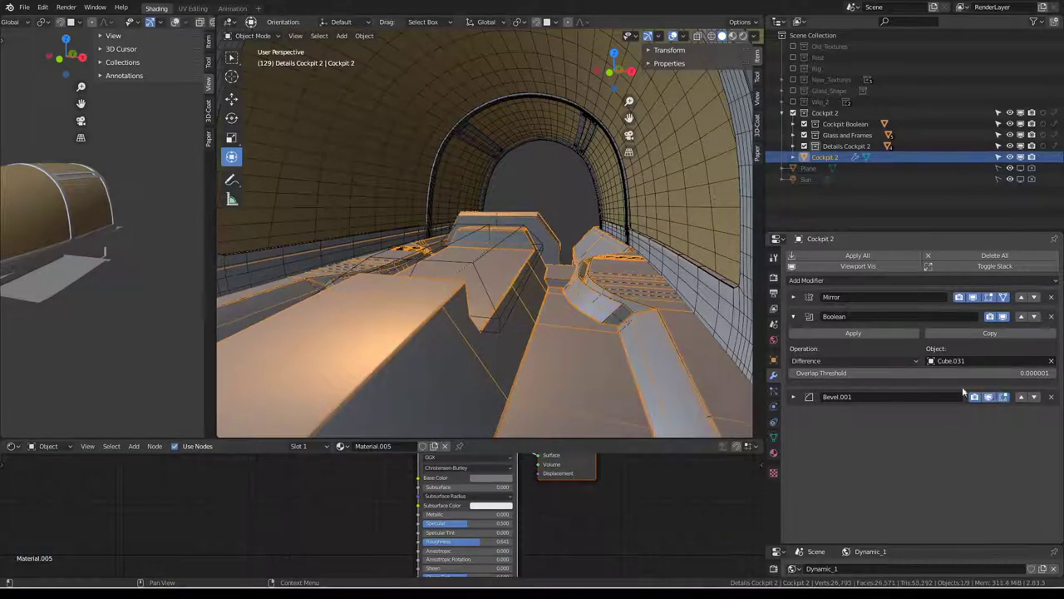
- Separate the selected part of Cube.031 with P > Selection into Cube.029, then select Cockpit 2
mouse_move(511, 256)
middle_down()
mouse_move(382, 246)
mouse_move(508, 240)
mouse_move(496, 235)
middle_up()
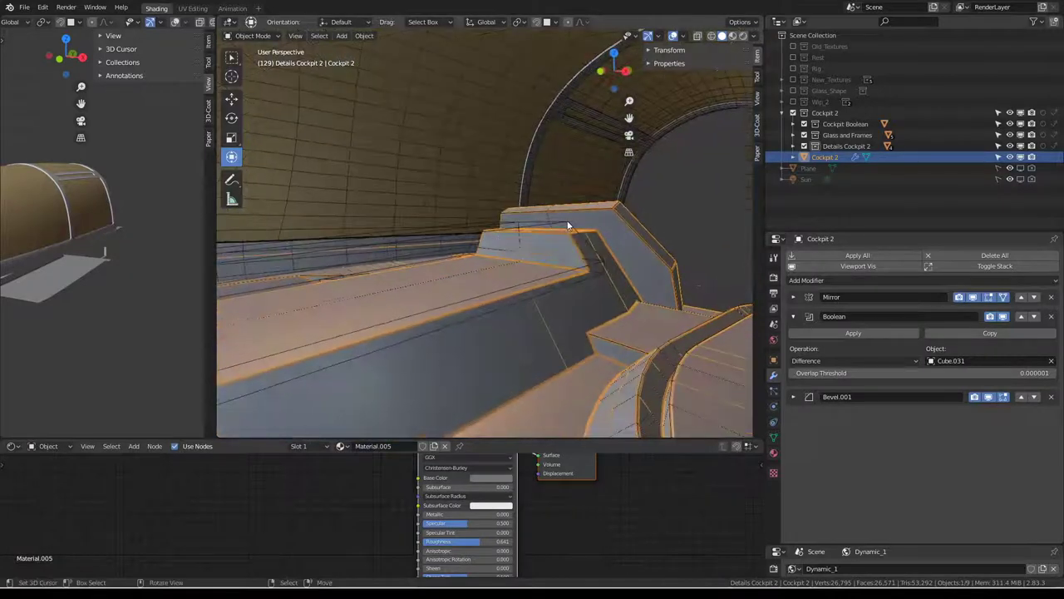
middle_drag(600, 214, 563, 225)
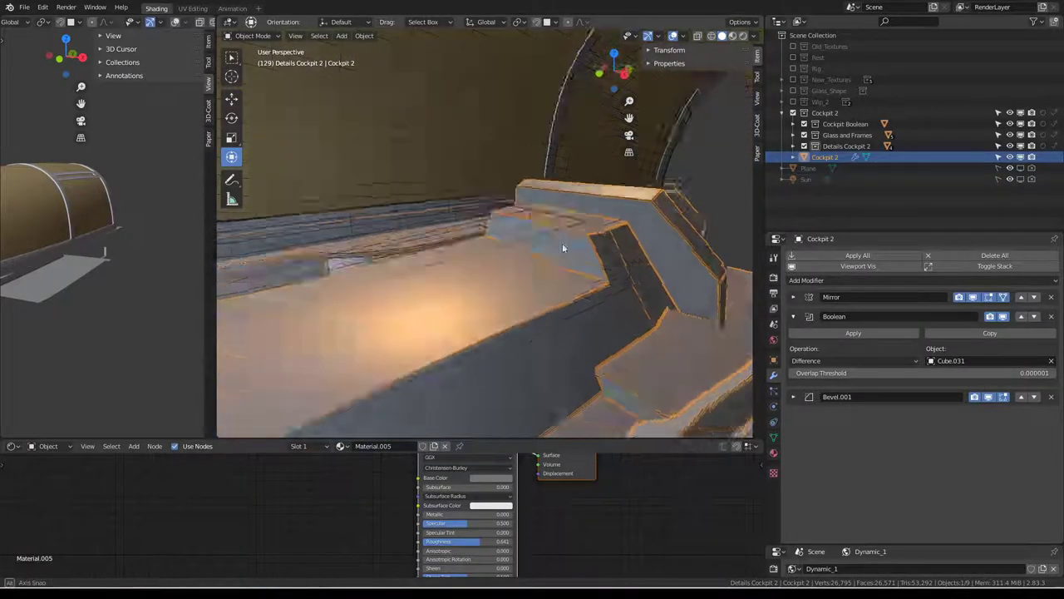
click(552, 242)
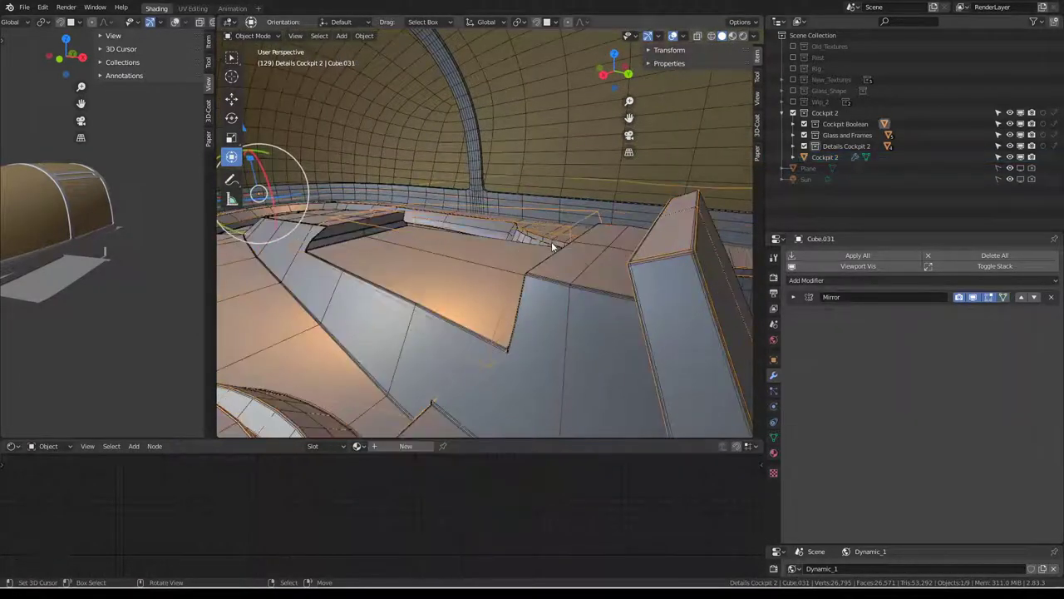
click(548, 239)
click(547, 237)
key(Tab)
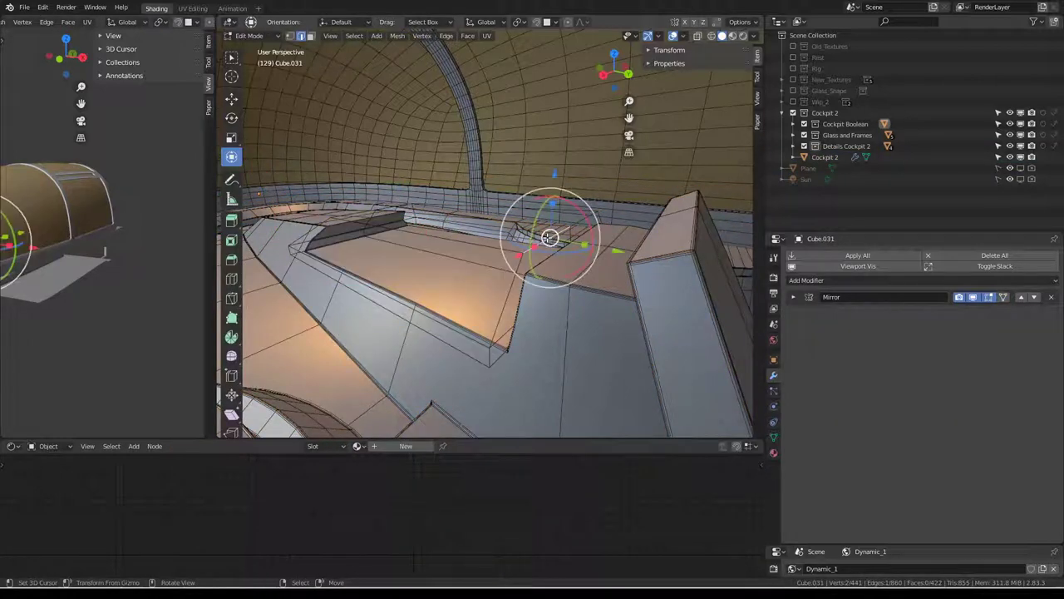
key(p)
click(499, 237)
key(Tab)
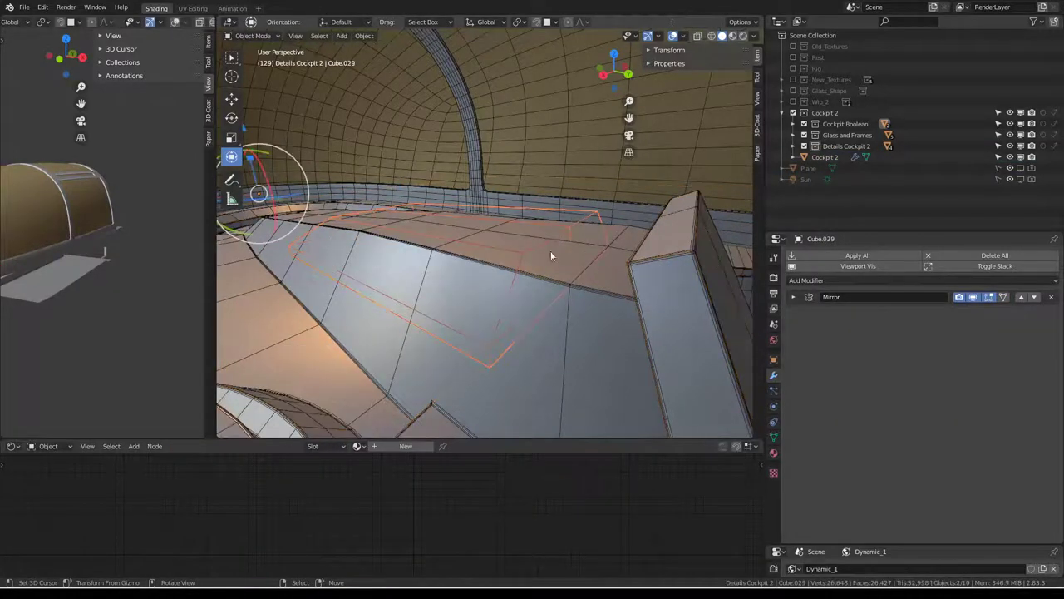
click(550, 256)
- Duplicate Cockpit 2's Boolean modifier, retarget the copy to Cube.029 and set it to Union
click(1003, 317)
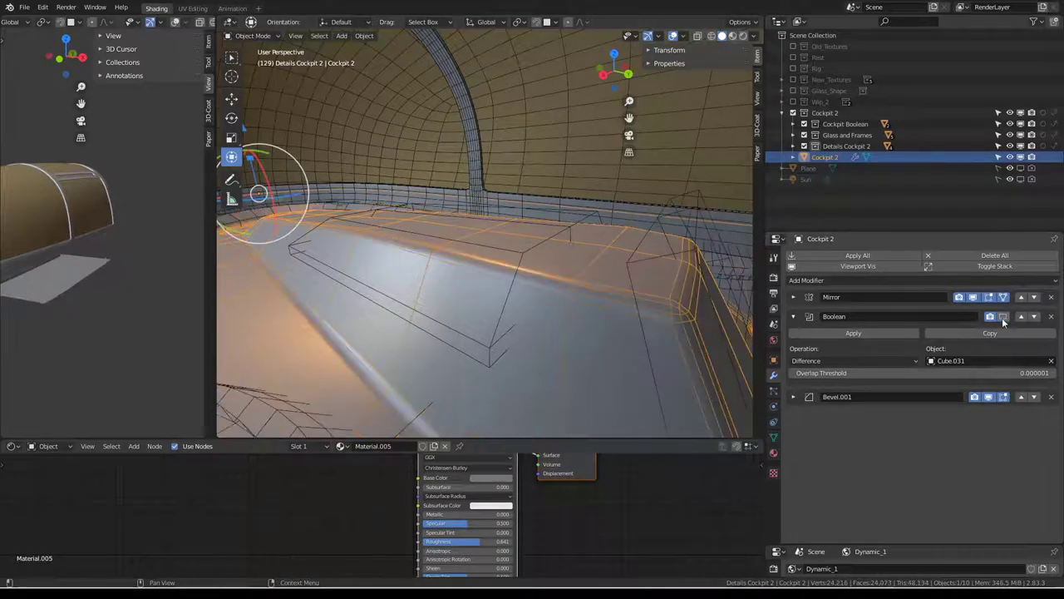
click(1002, 318)
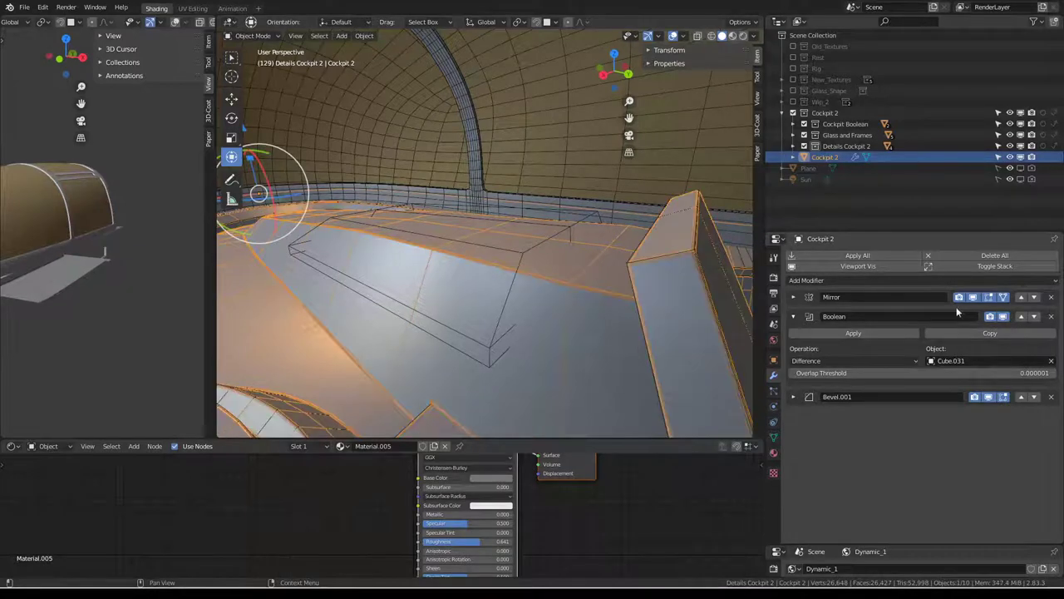
click(1042, 333)
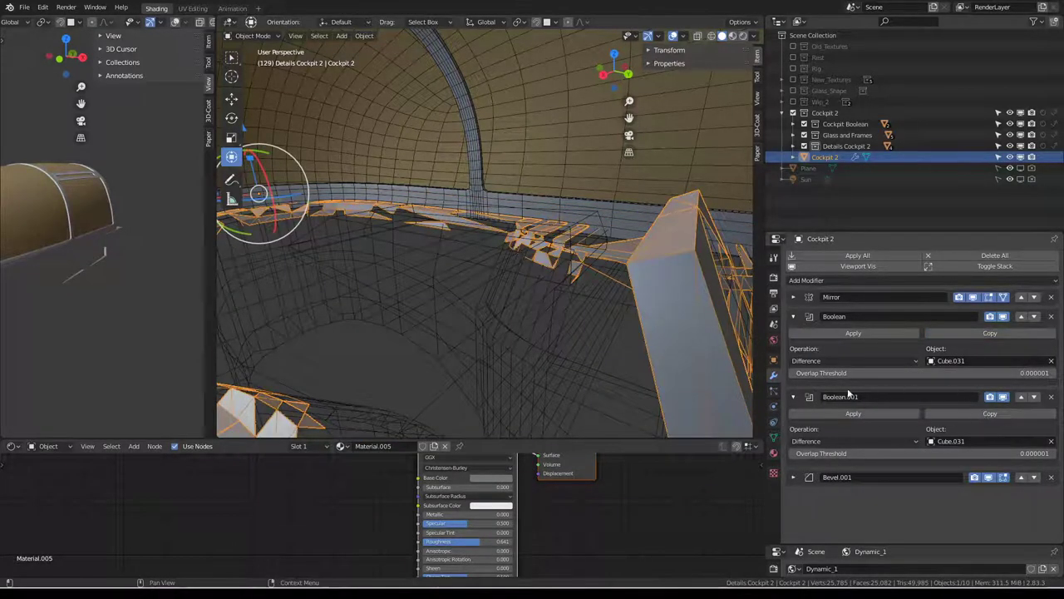
click(1051, 441)
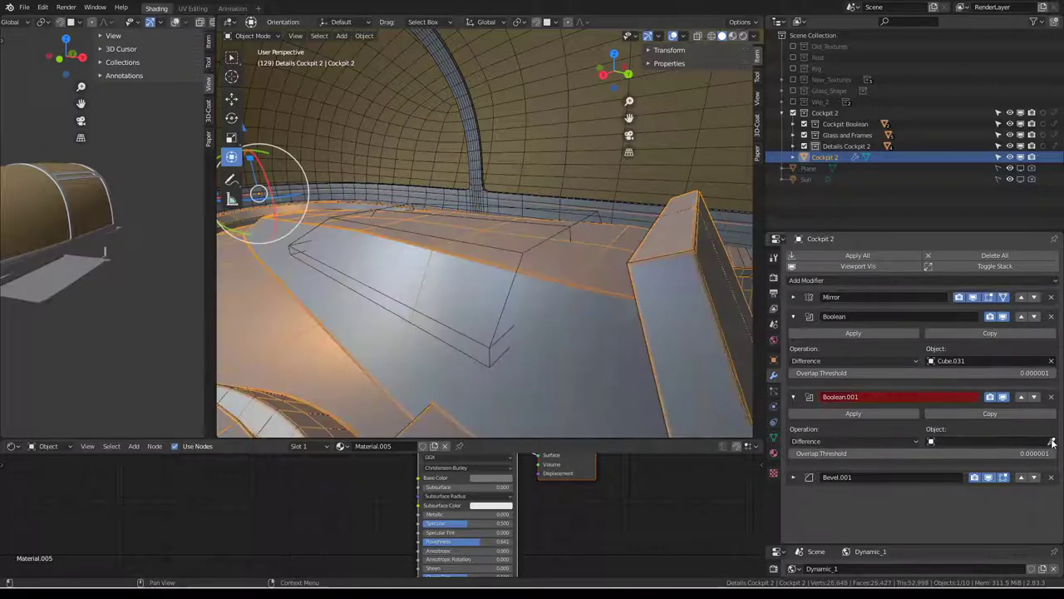
click(553, 236)
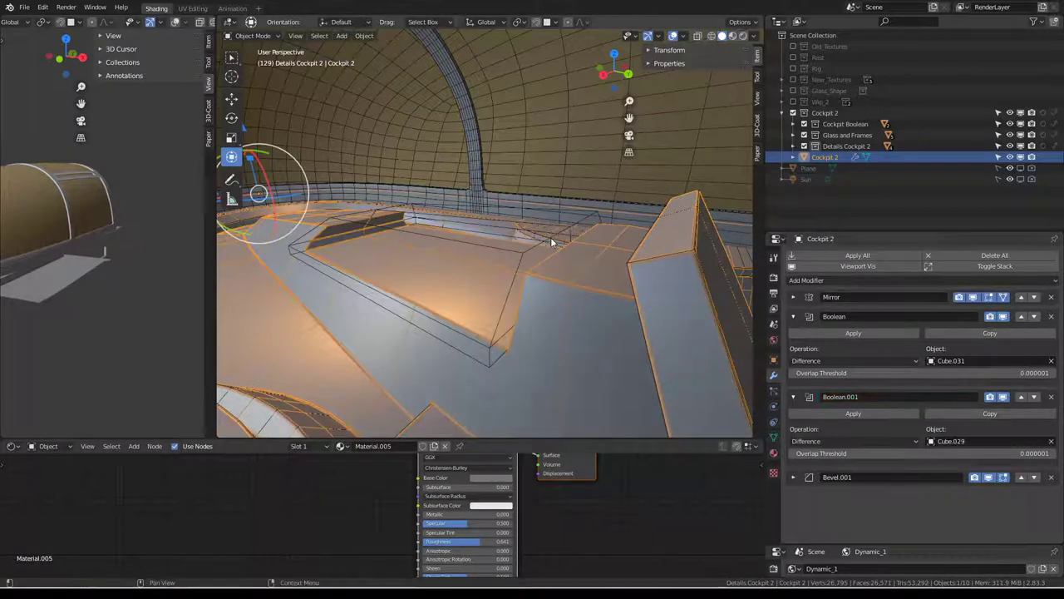
click(816, 441)
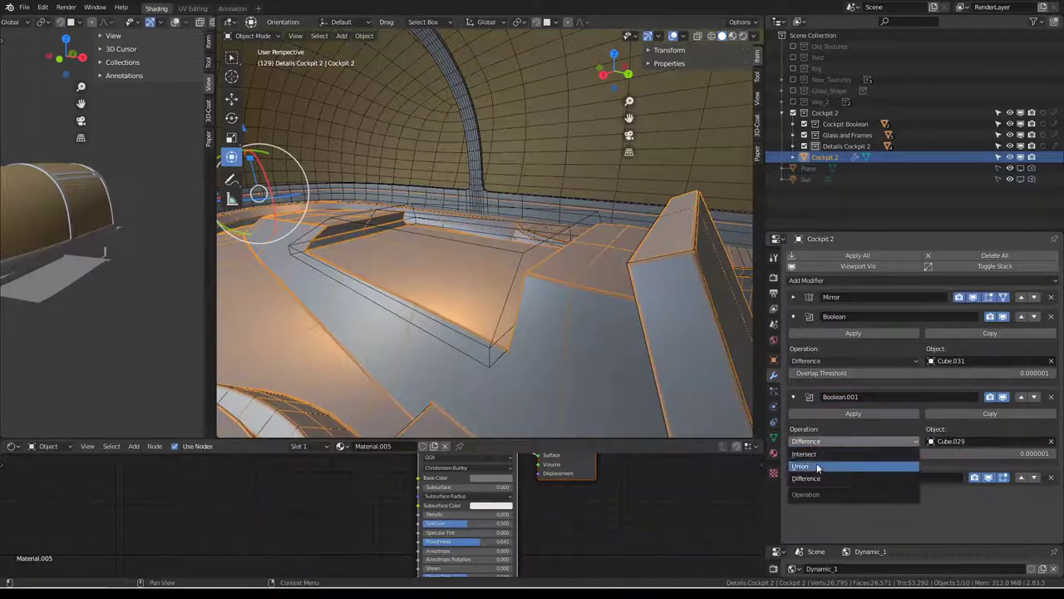
click(816, 465)
- Collapse the first Boolean panel and orbit inside the cockpit to check the union
mouse_move(350, 234)
middle_down()
mouse_move(405, 234)
mouse_move(534, 190)
mouse_move(657, 171)
mouse_move(549, 174)
mouse_move(523, 216)
mouse_move(444, 249)
mouse_move(483, 221)
mouse_move(582, 233)
middle_up()
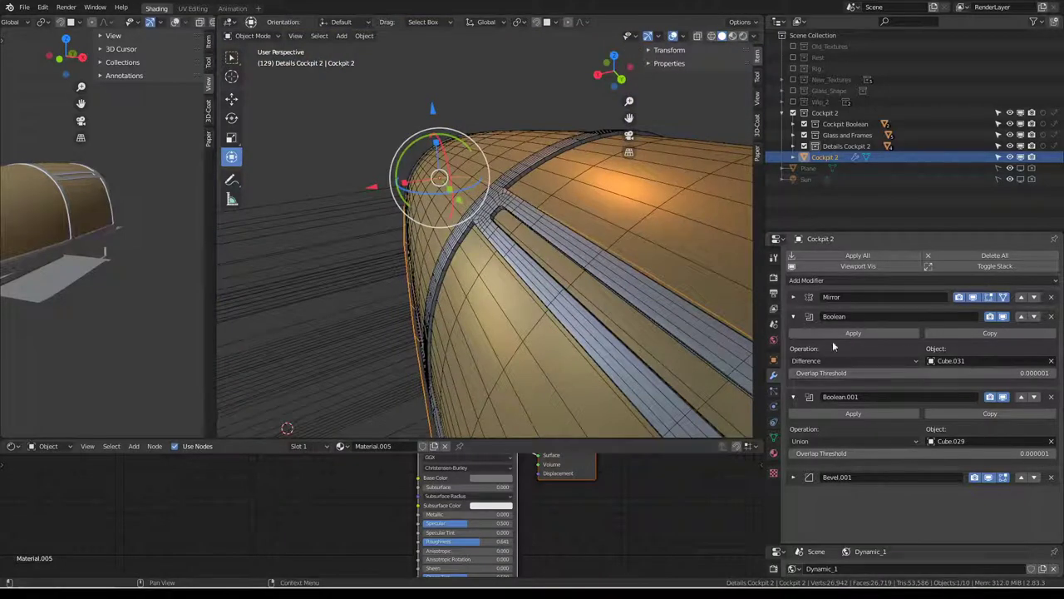
click(793, 316)
scroll(606, 285, up, 5)
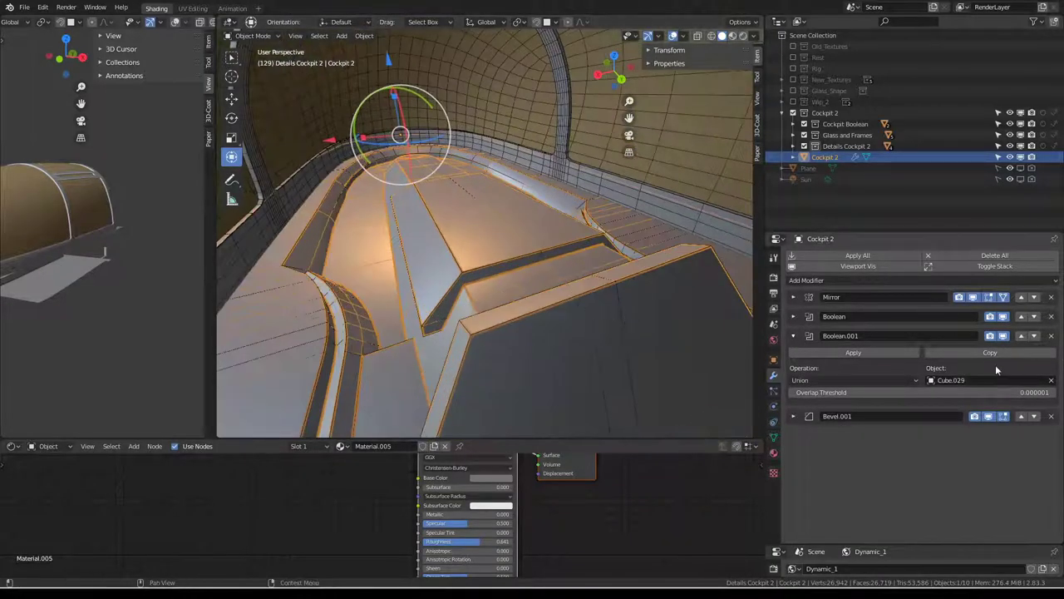
mouse_move(574, 310)
middle_down()
mouse_move(593, 231)
mouse_move(518, 204)
mouse_move(572, 285)
mouse_move(687, 273)
mouse_move(499, 257)
mouse_move(589, 214)
mouse_move(770, 44)
middle_up()
- Deselect everything and switch the viewport to Material Preview shading
key(alt+a)
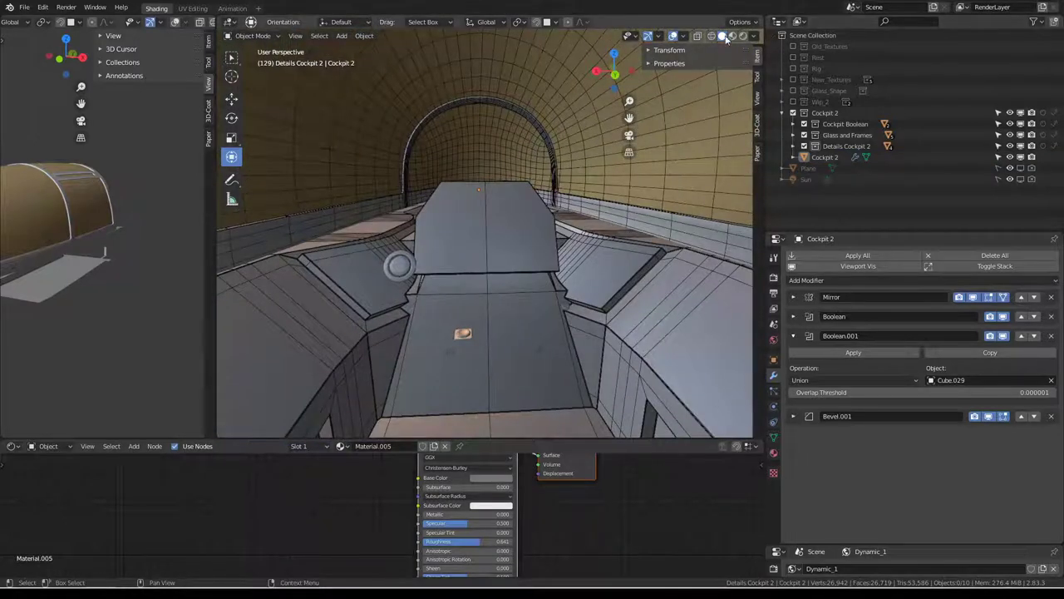
click(732, 37)
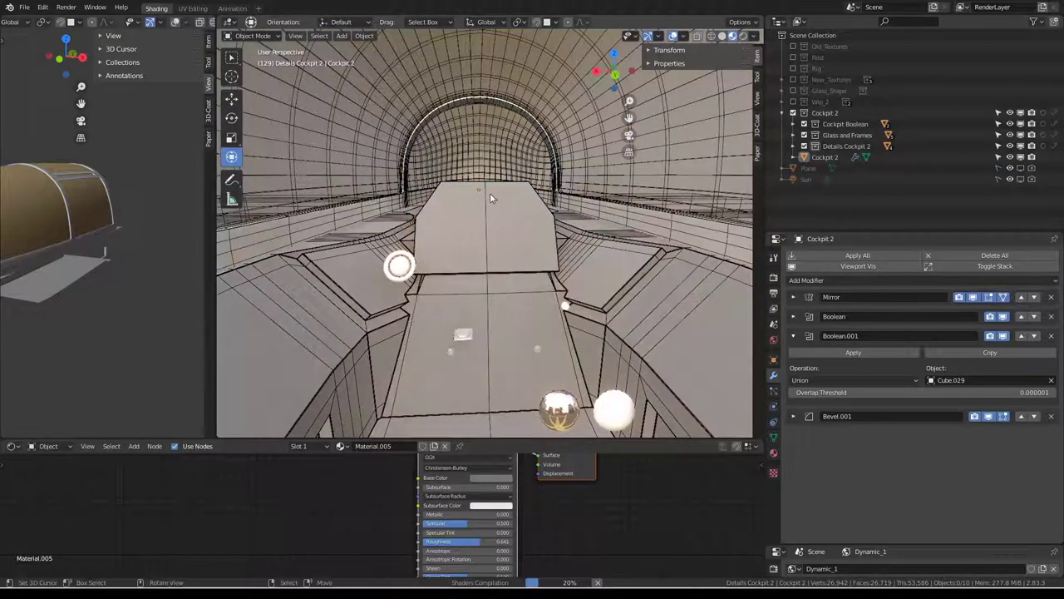
scroll(495, 191, down, 5)
middle_drag(499, 190, 566, 199)
scroll(582, 191, up, 3)
- Turn off Wireframe display for the Glass canopy in Viewport Display
click(613, 185)
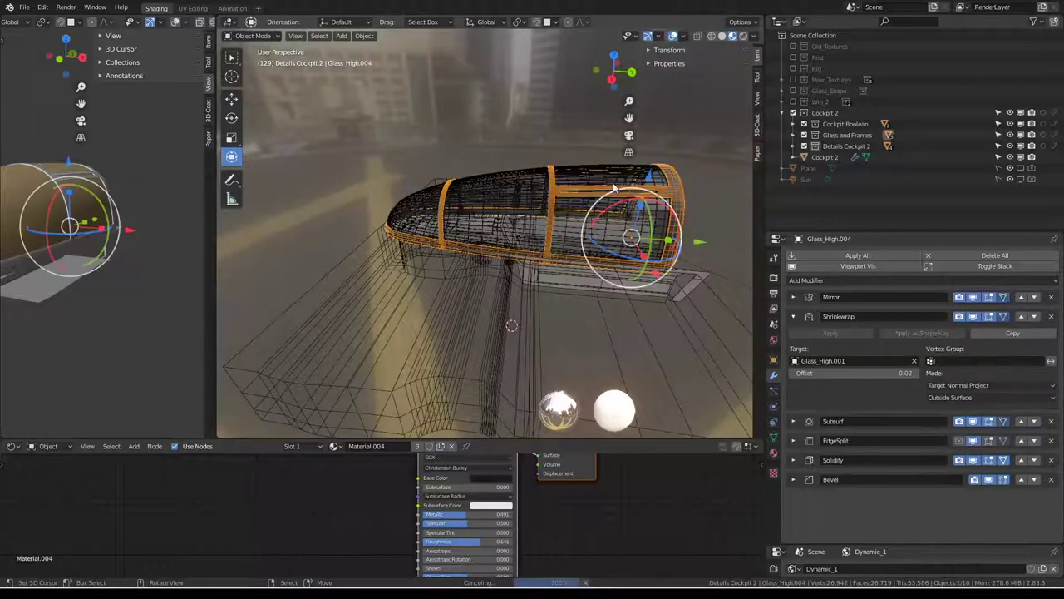
click(612, 178)
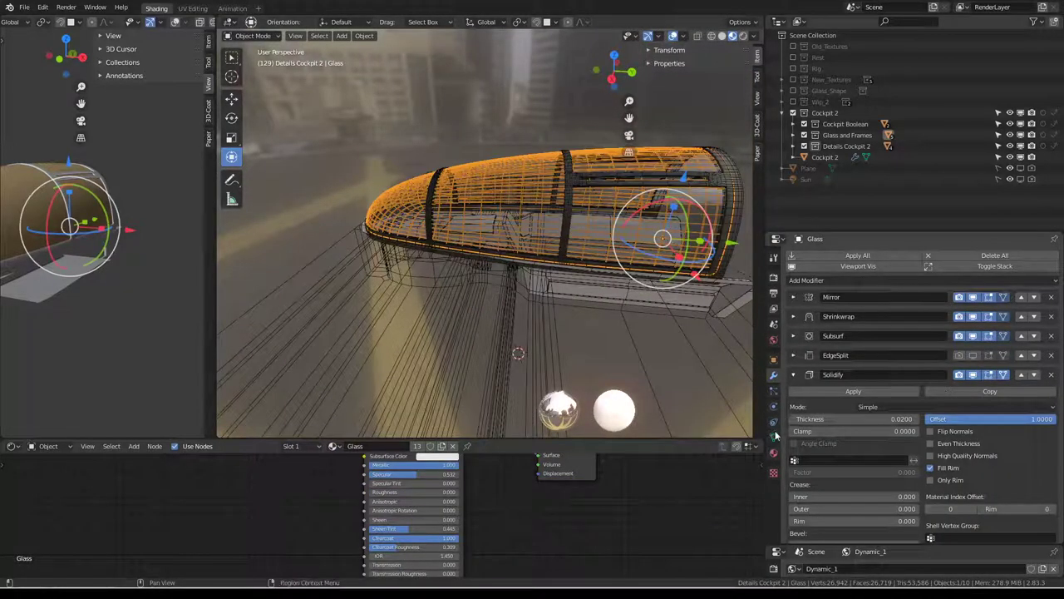
click(773, 360)
click(973, 481)
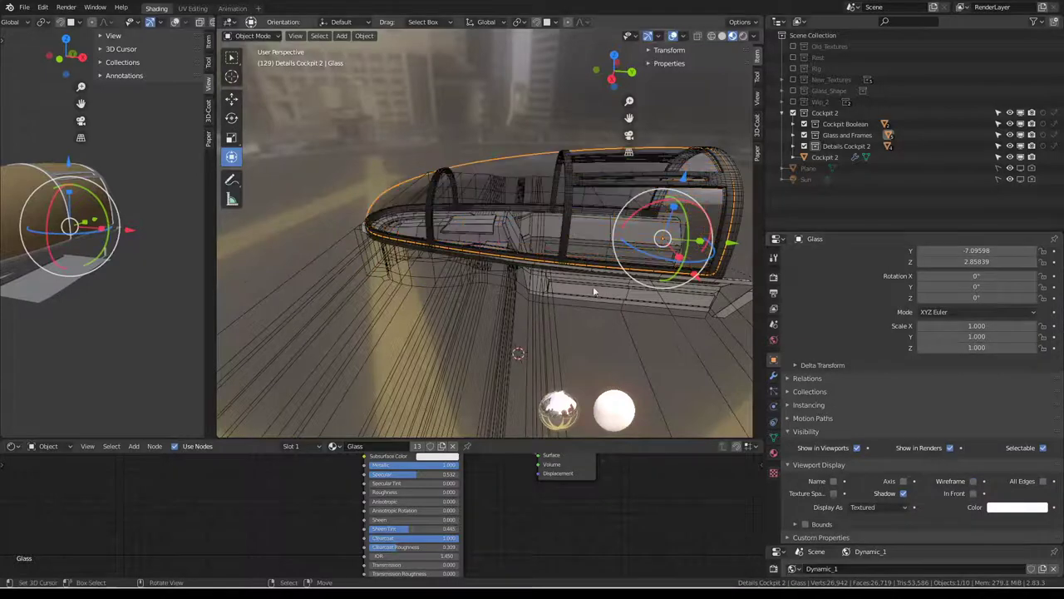
scroll(466, 241, up, 1)
middle_drag(415, 237, 525, 219)
- Turn off Wireframe display for the Glass_High.004 and Glass_High.003 frames
click(525, 219)
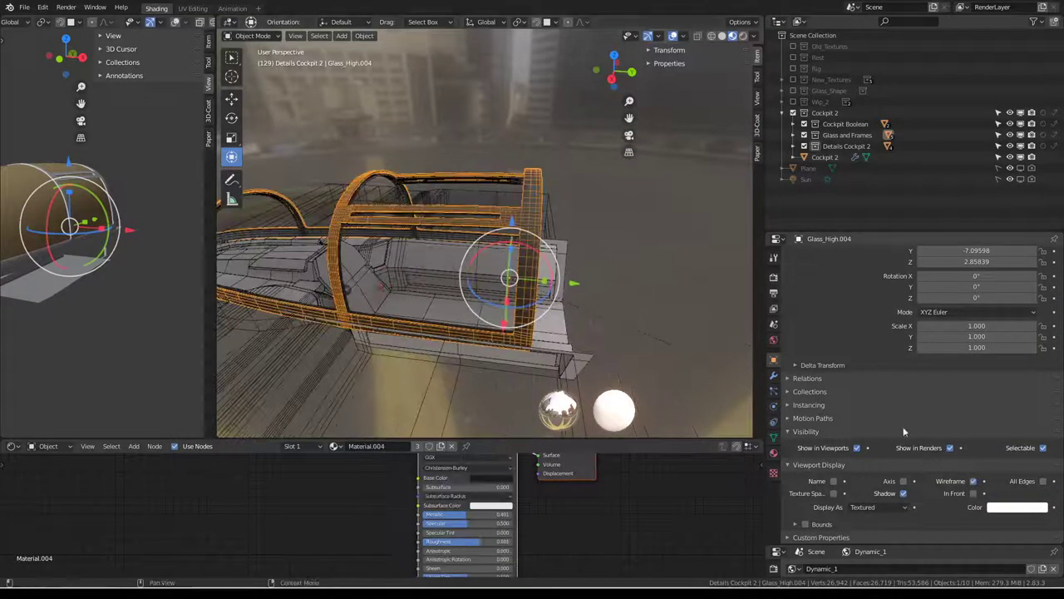
click(973, 480)
click(515, 207)
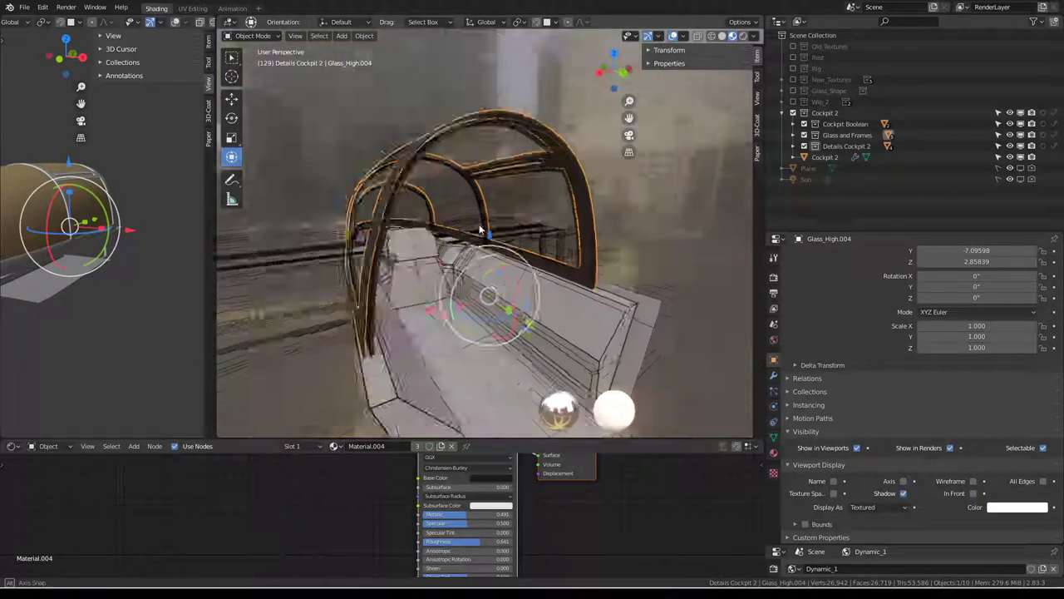
middle_drag(515, 207, 597, 97)
click(607, 106)
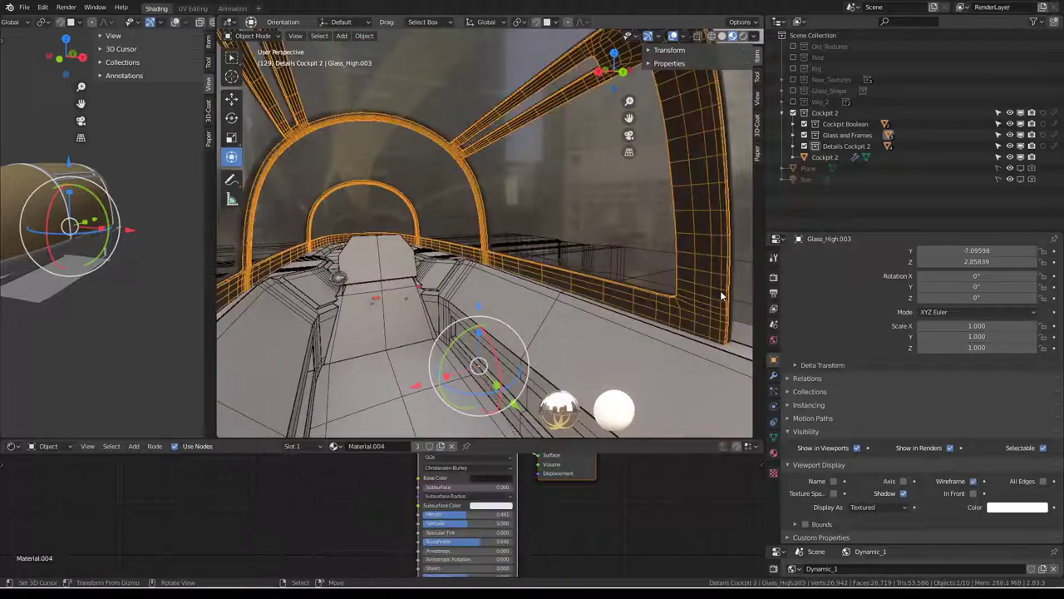
click(974, 485)
click(607, 309)
mouse_move(532, 249)
middle_down()
mouse_move(607, 309)
mouse_move(437, 260)
mouse_move(479, 250)
mouse_move(472, 219)
middle_up()
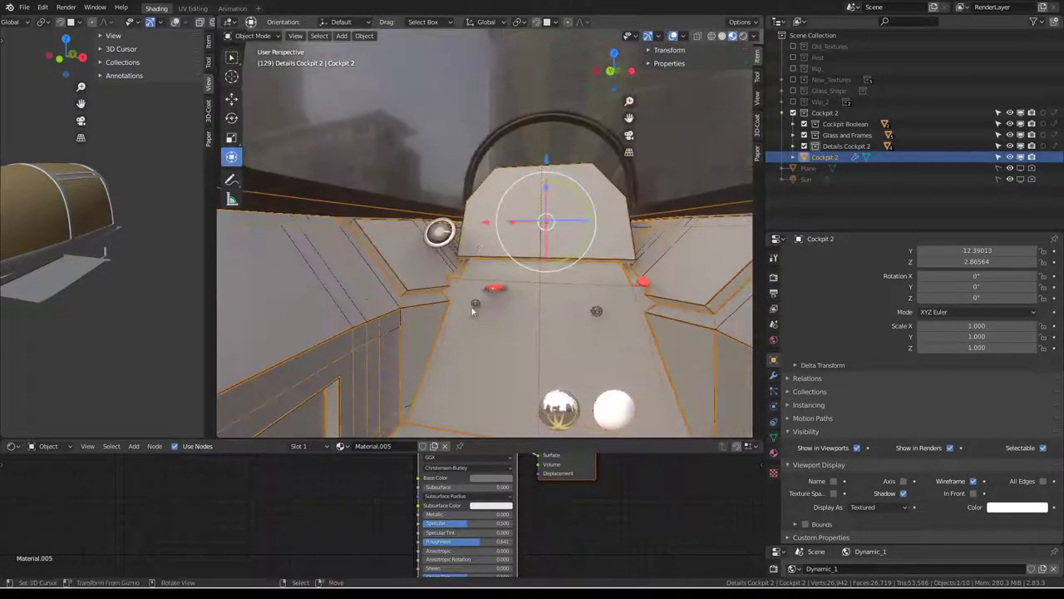
- Inspect the Circle.016 gauge ring in Edit Mode, then select Cockpit 2 and enter Edit Mode
click(473, 304)
scroll(474, 304, up, 3)
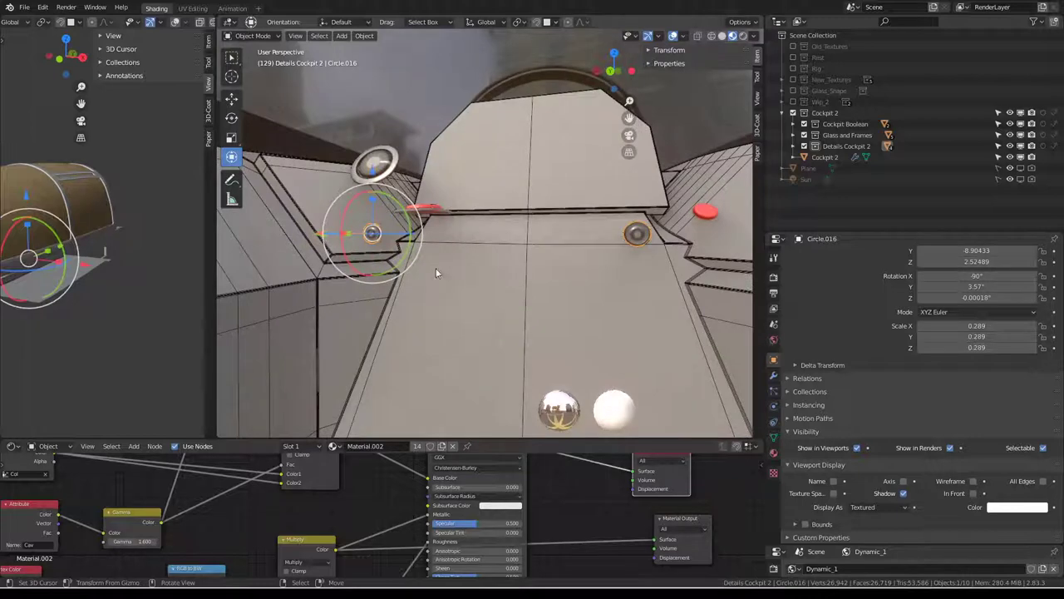
mouse_move(439, 273)
middle_down()
mouse_move(649, 308)
mouse_move(461, 232)
middle_up()
key(Tab)
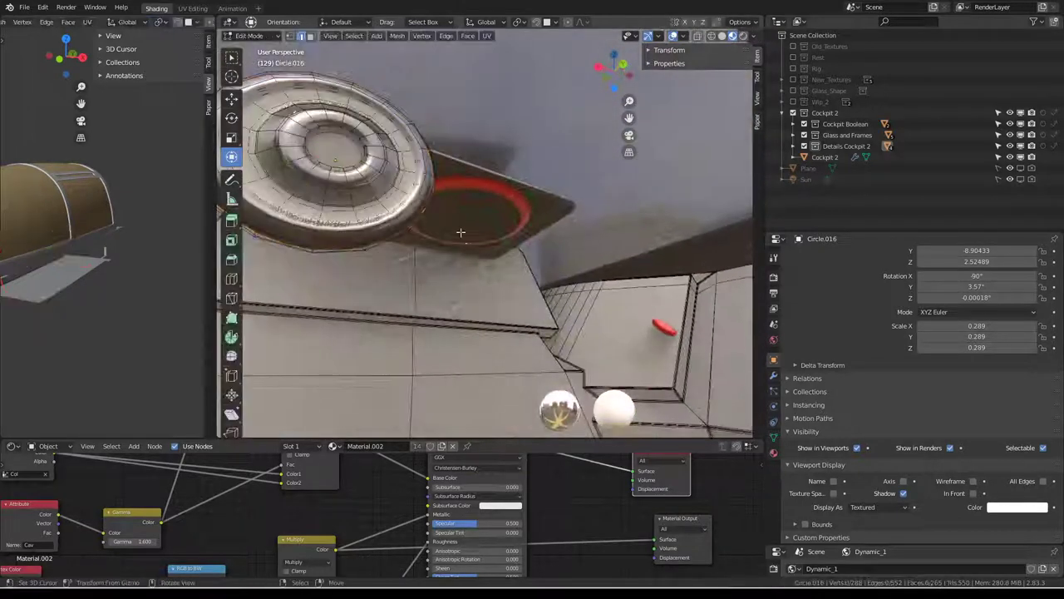
mouse_move(364, 202)
middle_down()
mouse_move(561, 241)
mouse_move(475, 226)
mouse_move(514, 196)
mouse_move(597, 360)
mouse_move(434, 182)
mouse_move(549, 158)
mouse_move(503, 178)
mouse_move(505, 189)
middle_up()
key(Tab)
click(549, 158)
key(Tab)
key(Tab)
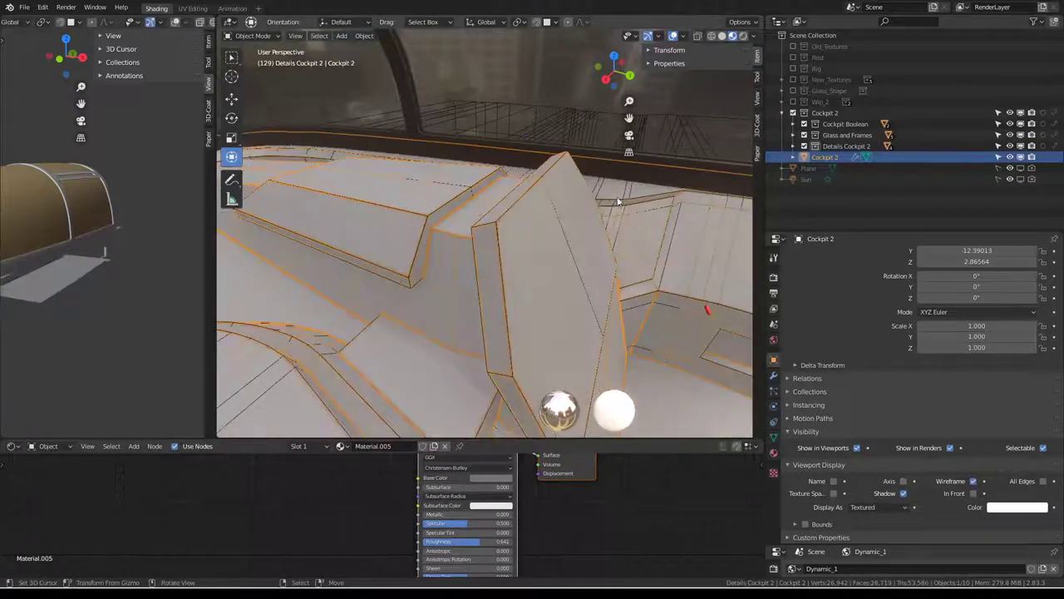
- Toggle Cockpit 2's Boolean modifiers in the viewport, collapse Boolean.001, and select beam Cube.031
click(773, 376)
key(Tab)
key(Tab)
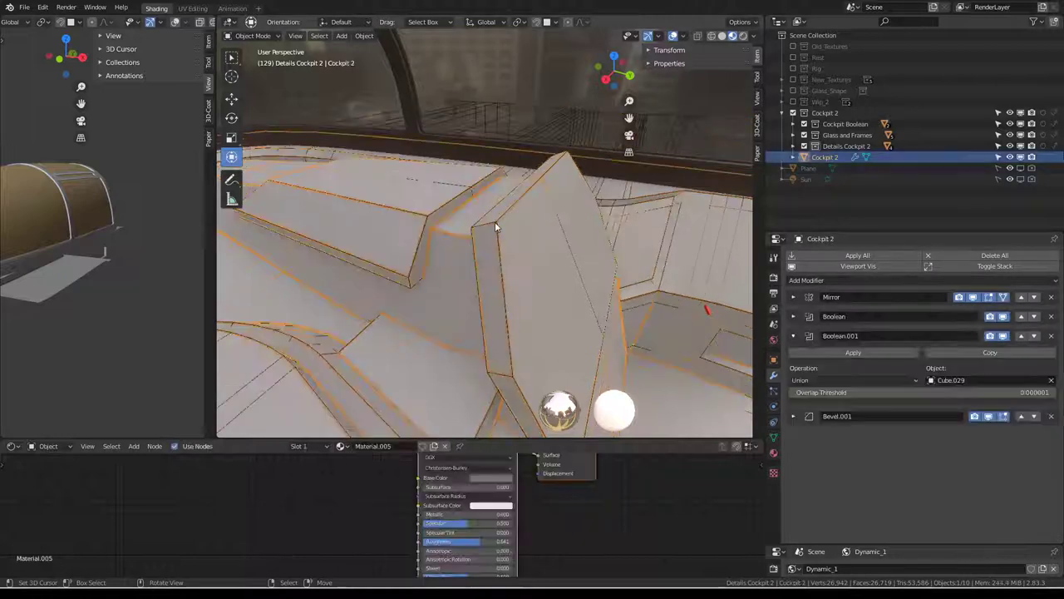
click(1002, 316)
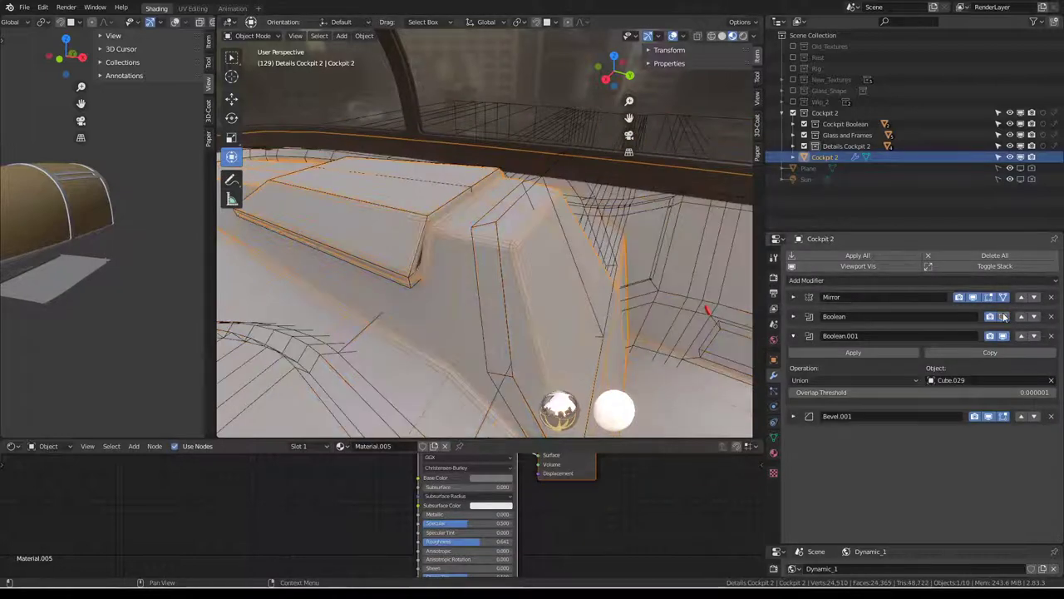
click(1003, 315)
click(1003, 335)
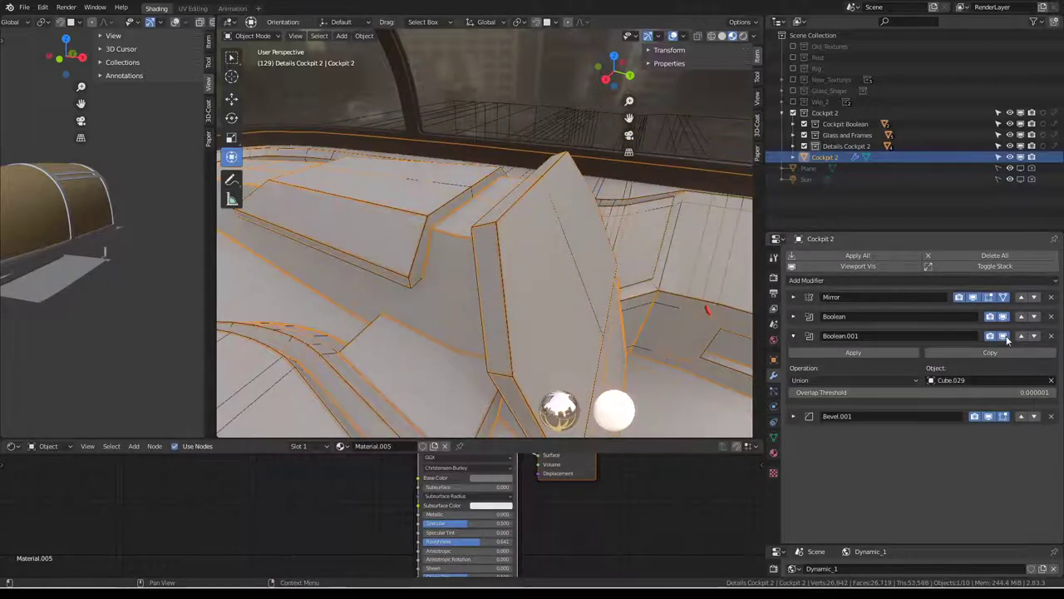
click(793, 335)
middle_drag(453, 258, 635, 185)
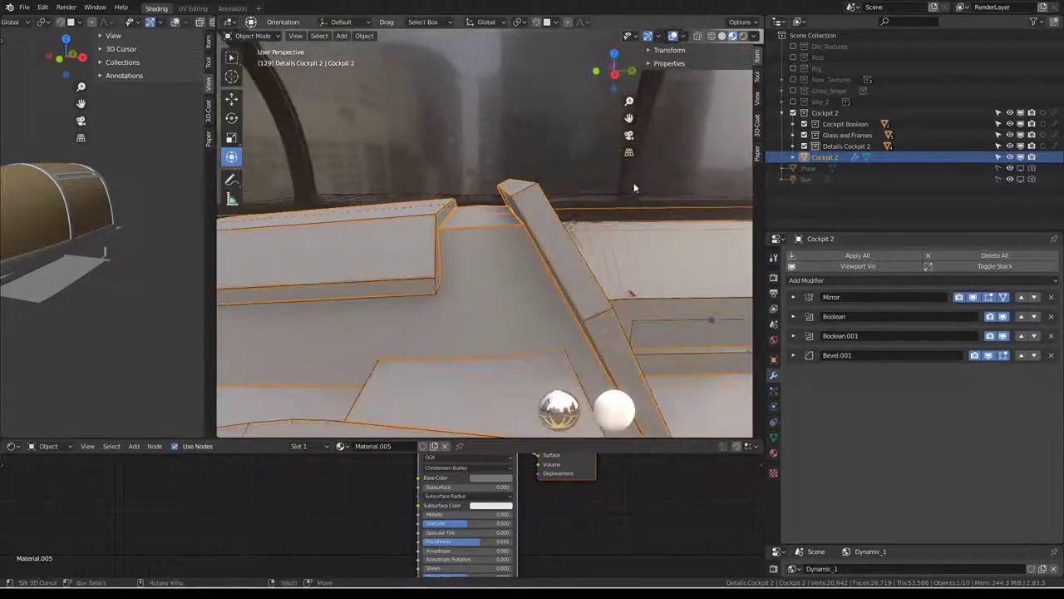
click(530, 190)
- Select the whole Cube.031 beam in Edit Mode and set Transform Orientation to Normal
key(Tab)
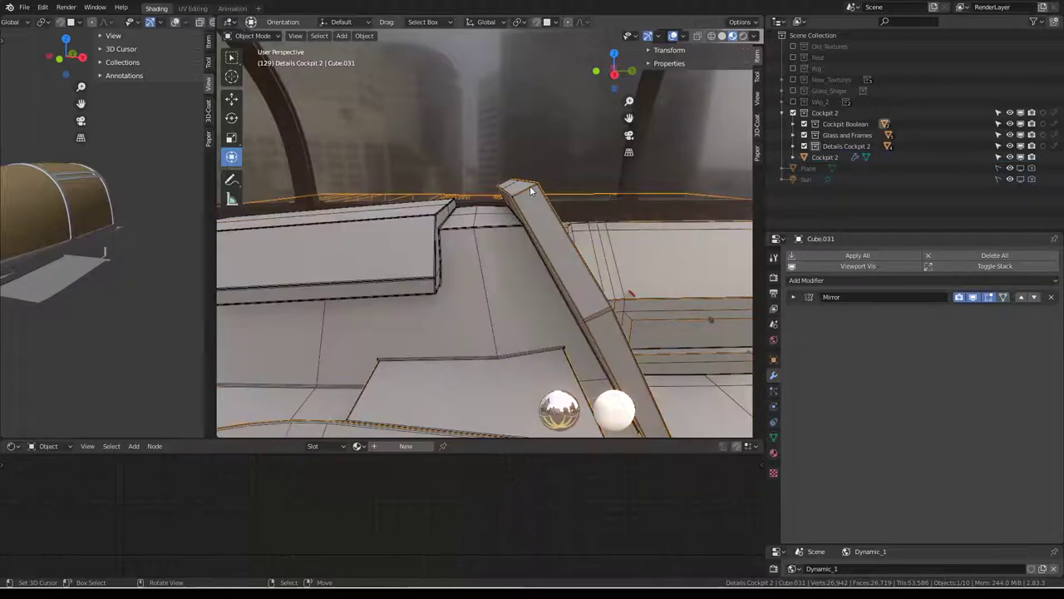
middle_drag(530, 188, 541, 204)
click(541, 204)
key(l)
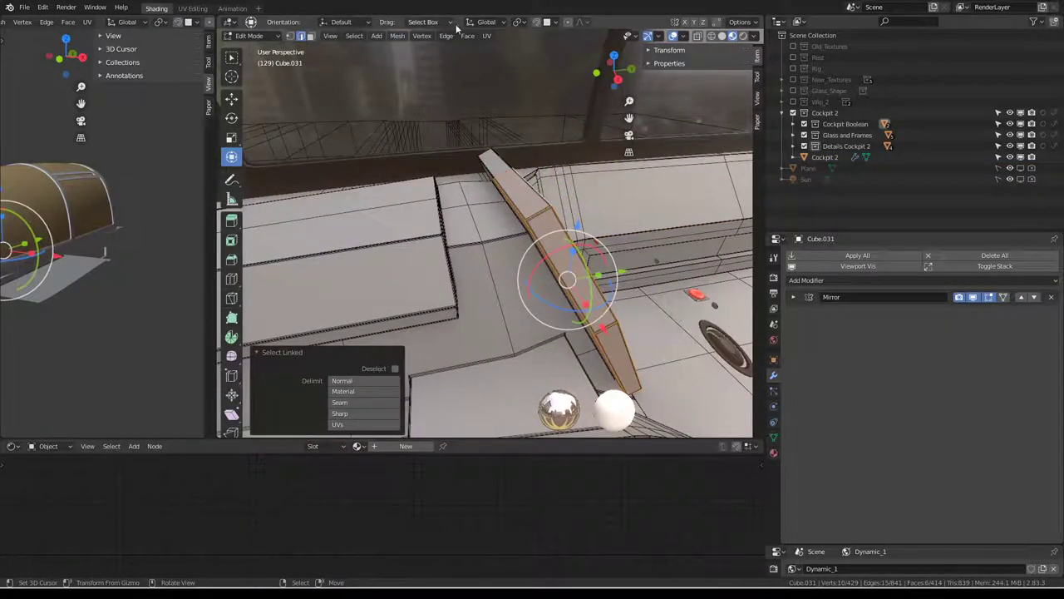
click(487, 23)
click(479, 79)
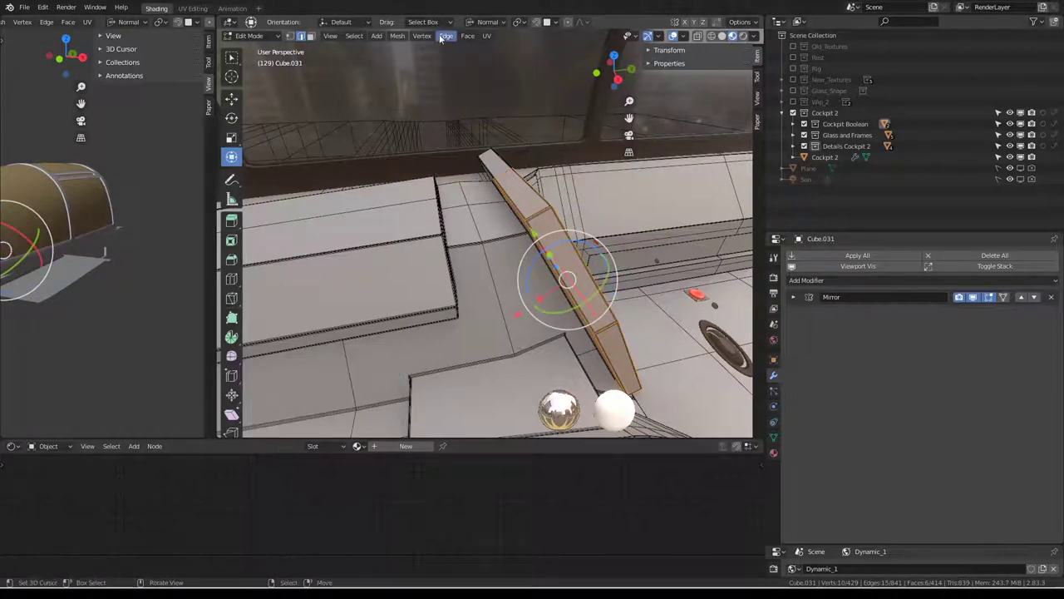
- Select the beam's top face and enable the Mirror modifier's On Cage display
key(alt+Tab)
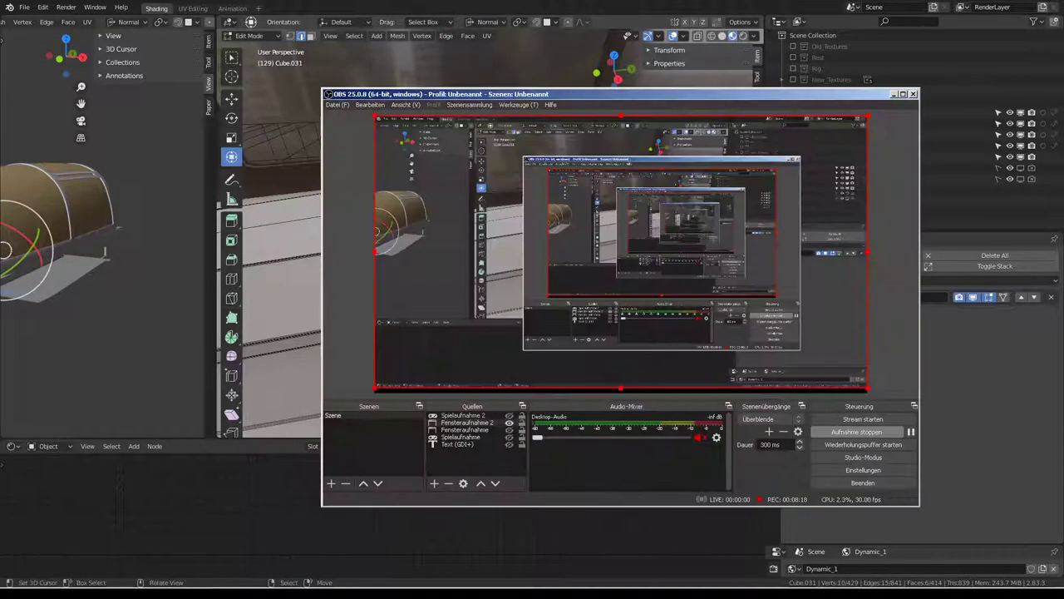
key(alt+Tab)
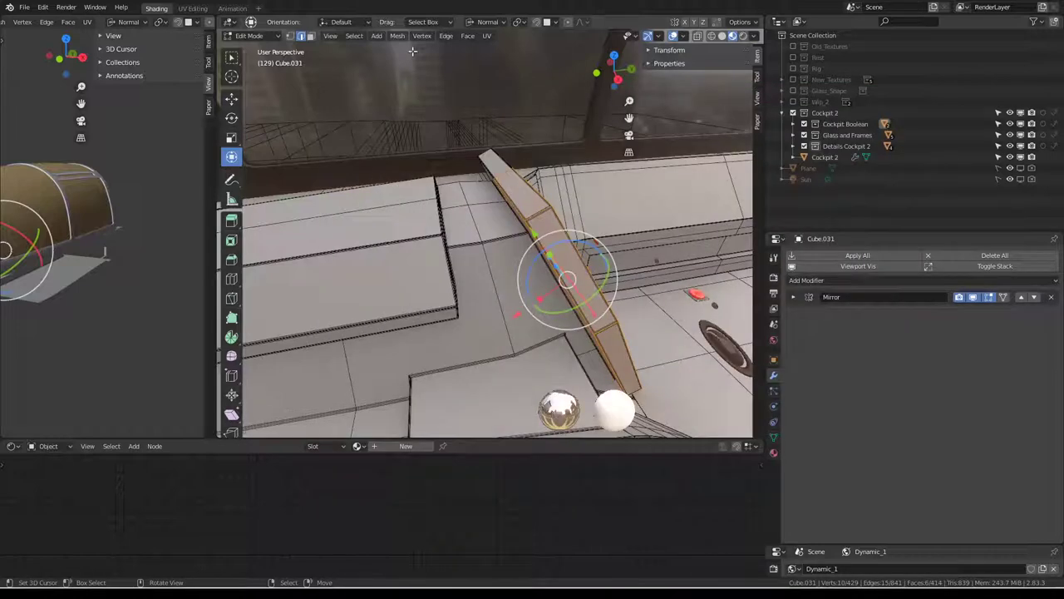
shift+click(519, 197)
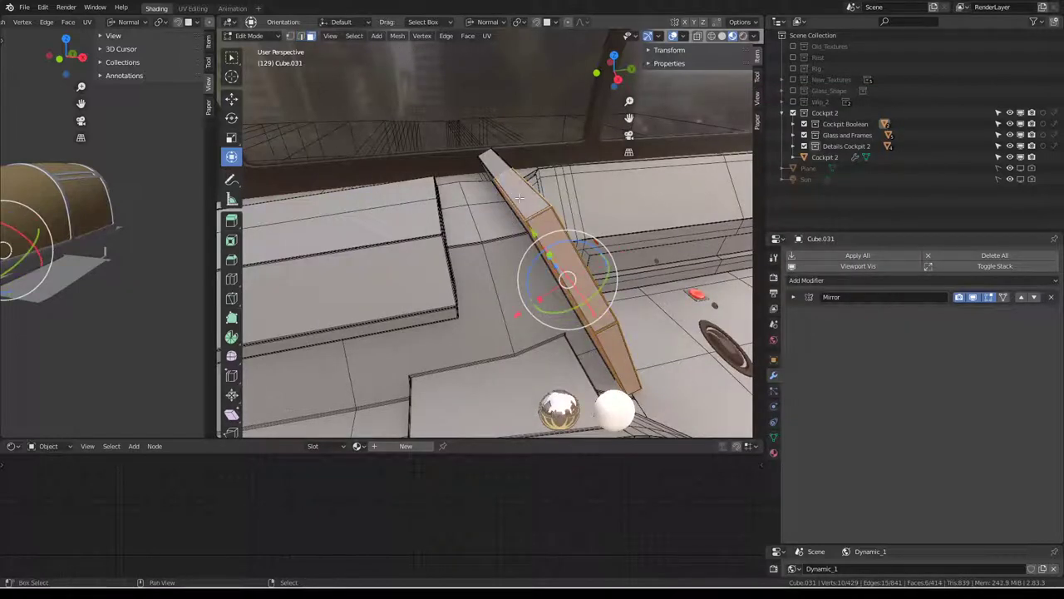
shift+middle_drag(507, 320, 532, 333)
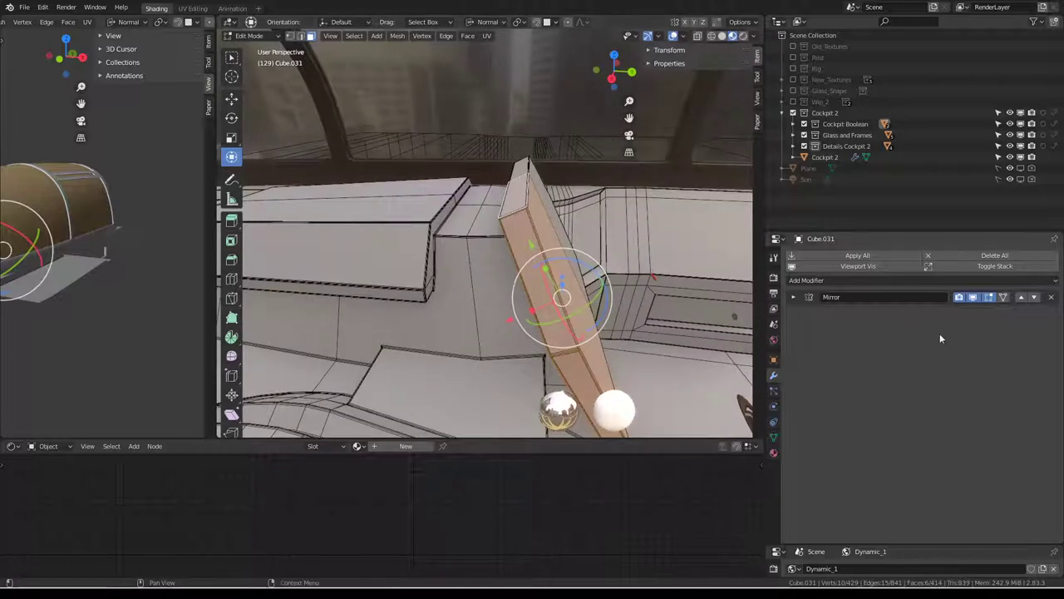
click(1003, 297)
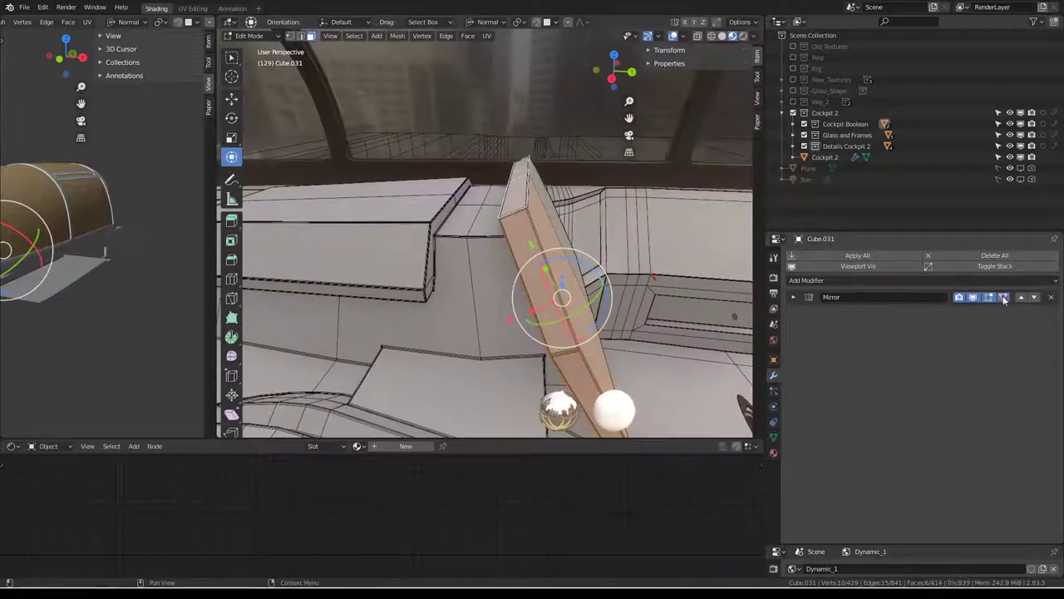
- Try extruding the beam faces along their normal, then select and frame one dashboard panel face
drag(508, 318, 582, 308)
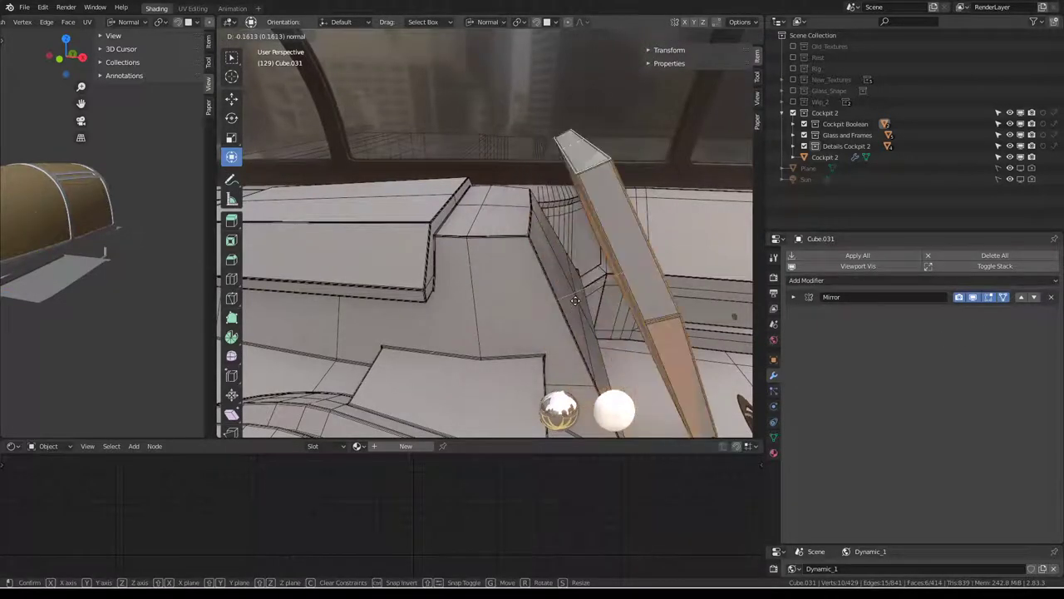
middle_drag(582, 300, 575, 217)
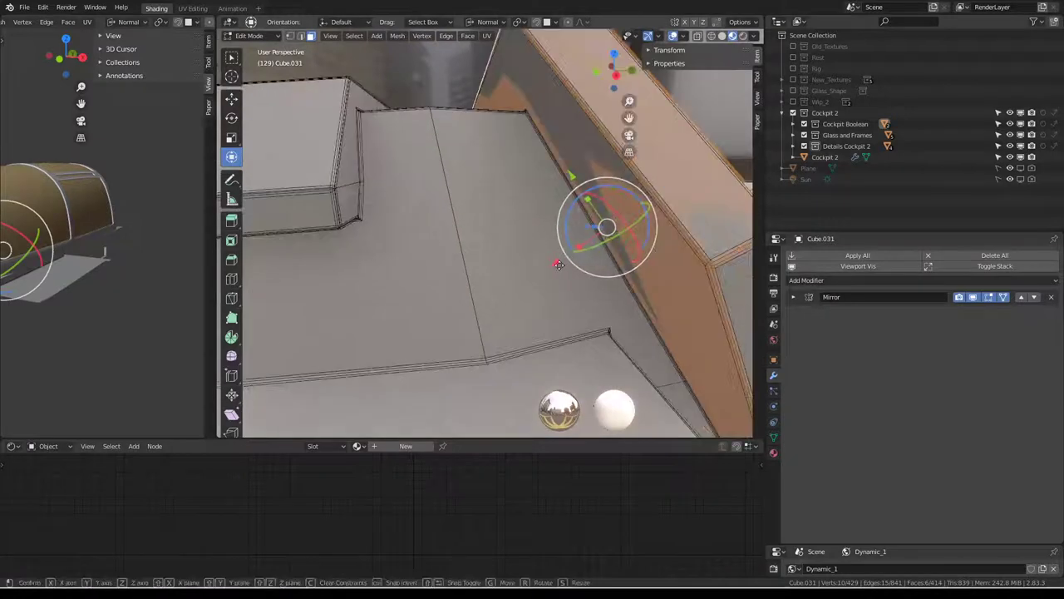
key(e)
right_click(577, 256)
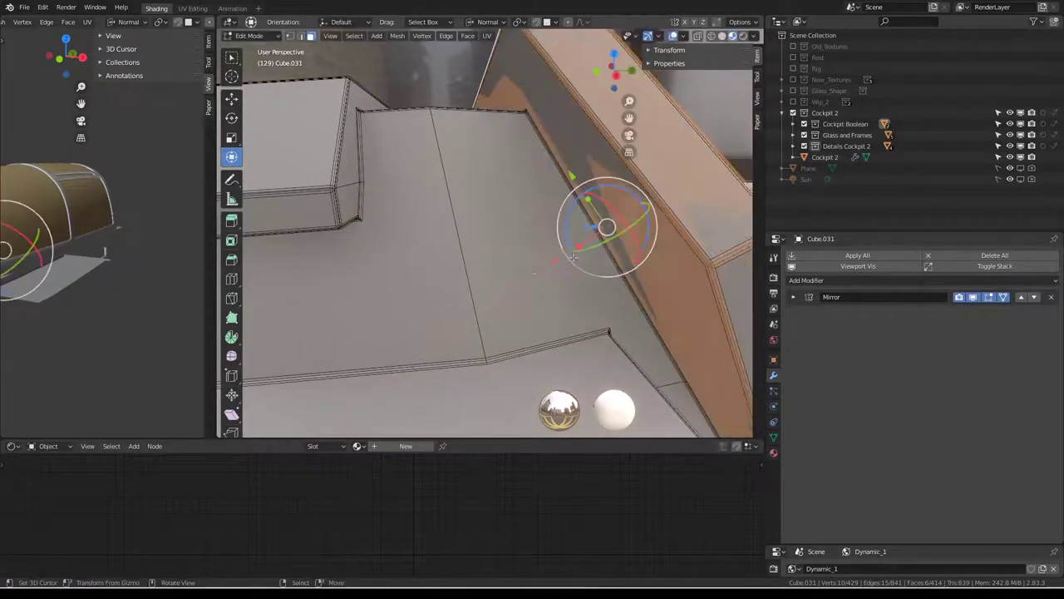
key(e)
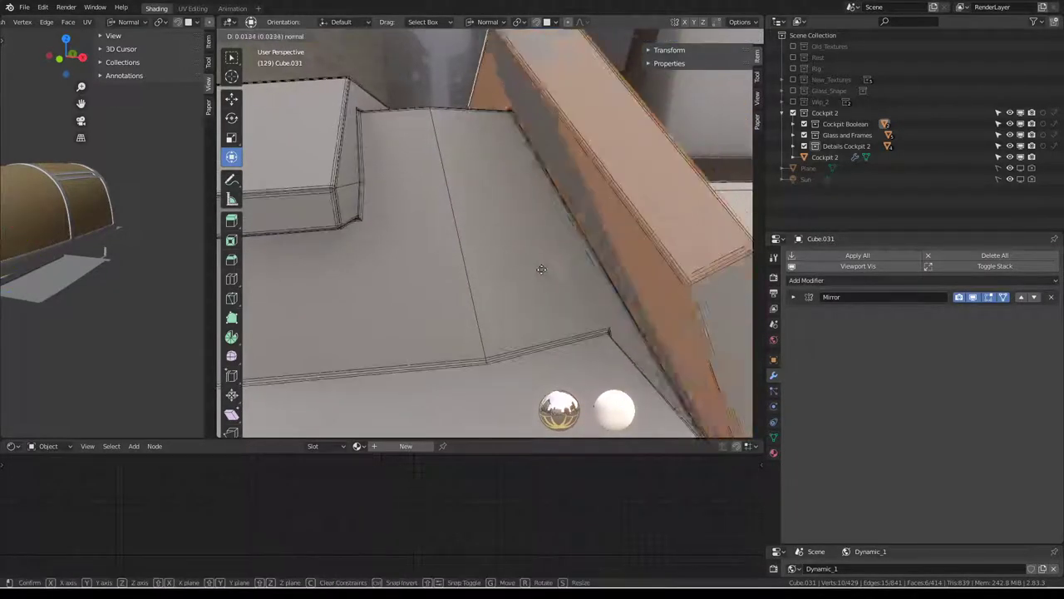
right_click(554, 266)
mouse_move(555, 266)
middle_down()
mouse_move(587, 168)
mouse_move(541, 192)
mouse_move(551, 243)
mouse_move(551, 229)
middle_up()
click(540, 192)
key(KP_Decimal)
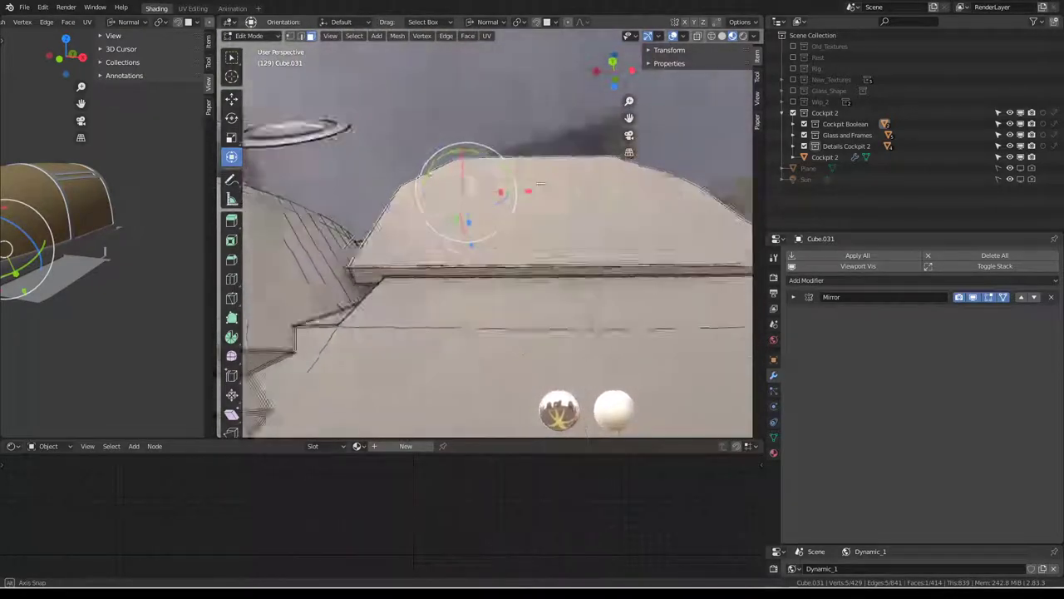
- Inset the selected panel face with a border thickness of 0.0508
middle_drag(551, 229, 588, 222)
key(ctrl+f)
click(588, 222)
click(351, 316)
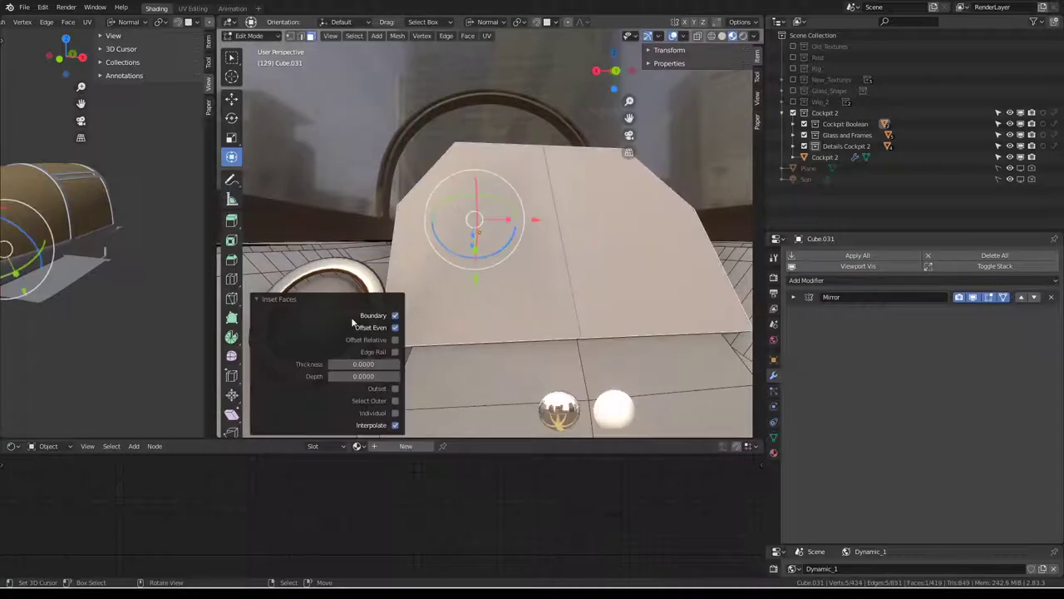
mouse_move(363, 364)
mouse_down()
mouse_move(399, 363)
mouse_move(389, 345)
mouse_up()
mouse_move(573, 275)
middle_down()
mouse_move(604, 208)
mouse_move(549, 217)
middle_up()
- Extrude the panel's centre strip inward into a groove and leave Edit Mode
click(547, 216)
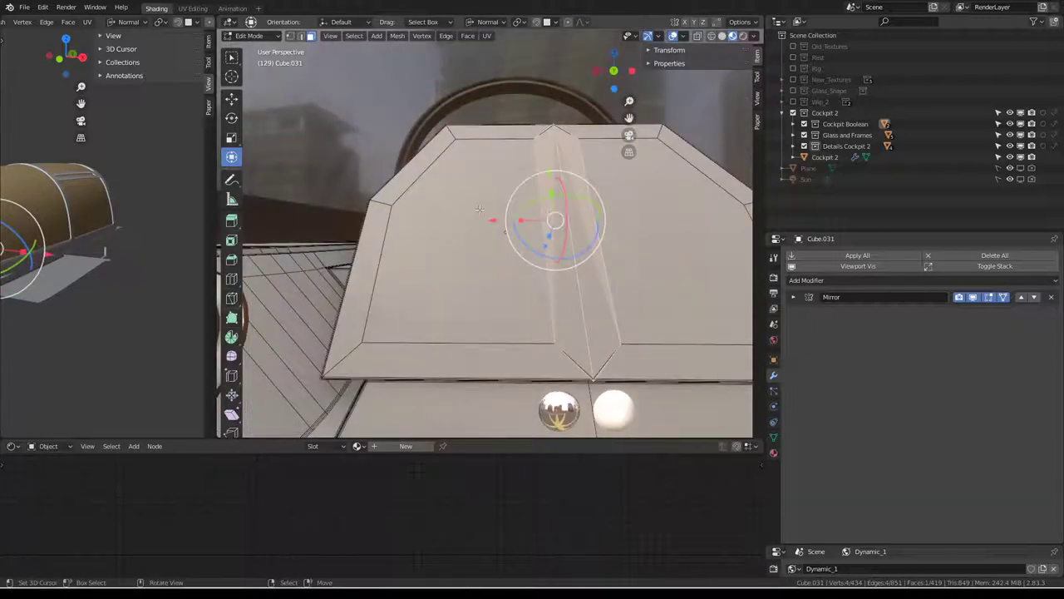
key(e)
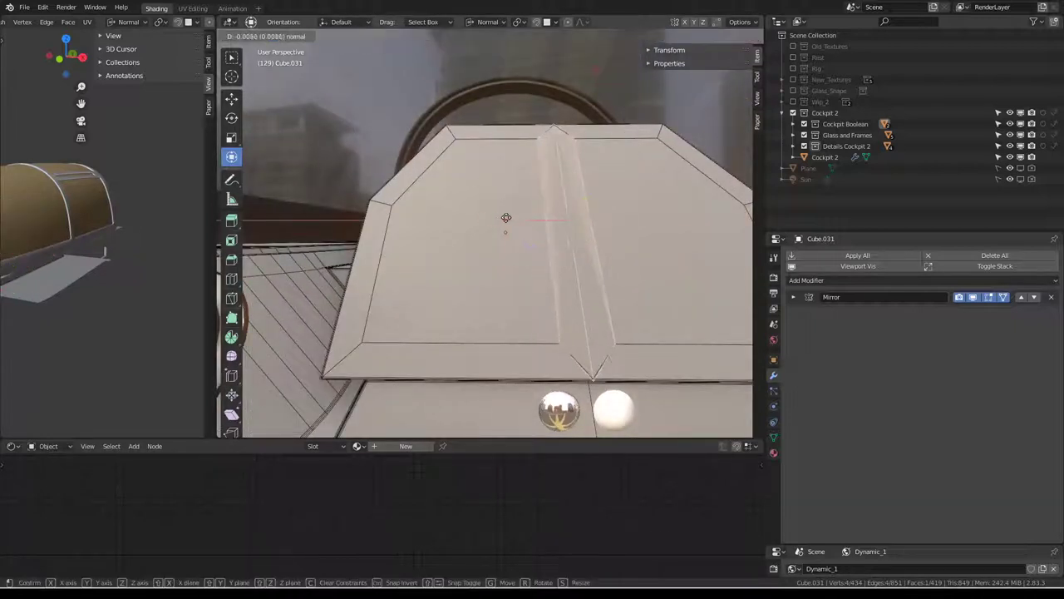
click(541, 220)
key(x)
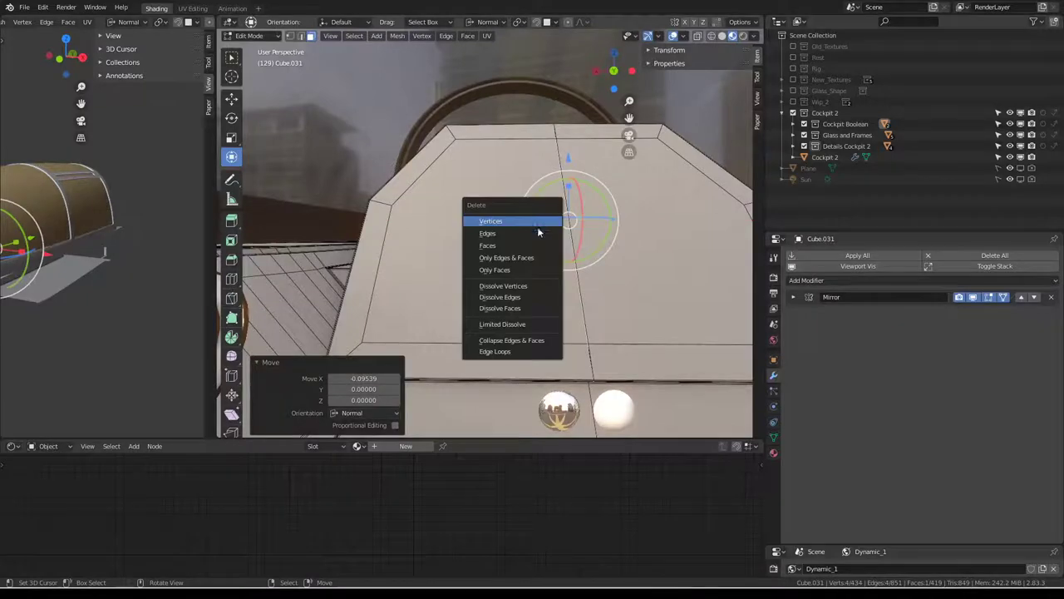
key(Escape)
key(Tab)
mouse_move(378, 197)
middle_down()
mouse_move(688, 163)
mouse_move(455, 121)
mouse_move(496, 186)
mouse_move(479, 200)
mouse_move(499, 230)
mouse_move(482, 229)
mouse_move(348, 123)
middle_up()
- Return to Edit Mode and reselect the panel's top edge and face
key(Tab)
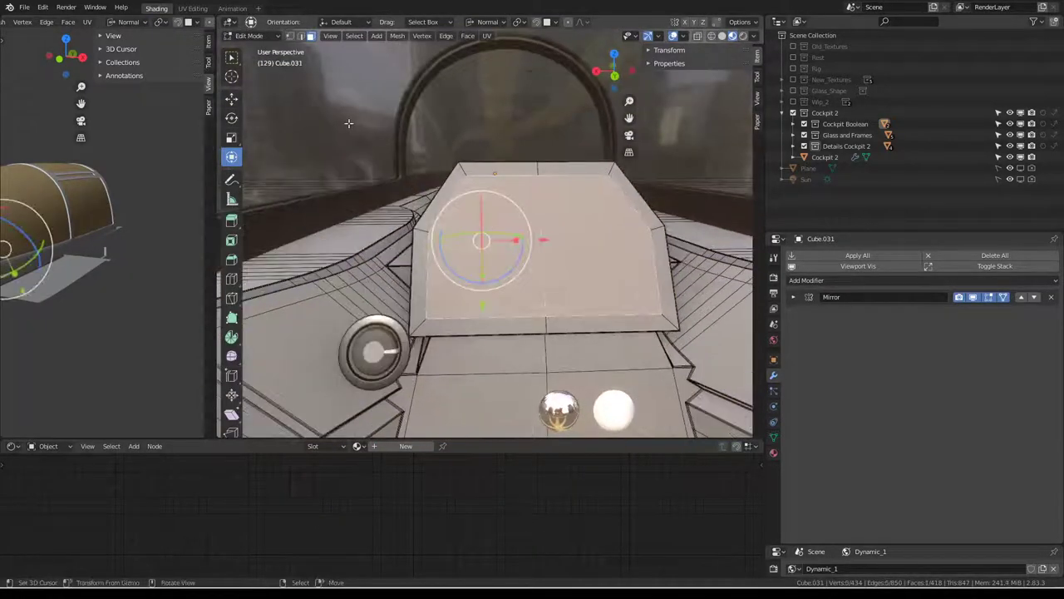
middle_drag(314, 47, 476, 349)
click(475, 359)
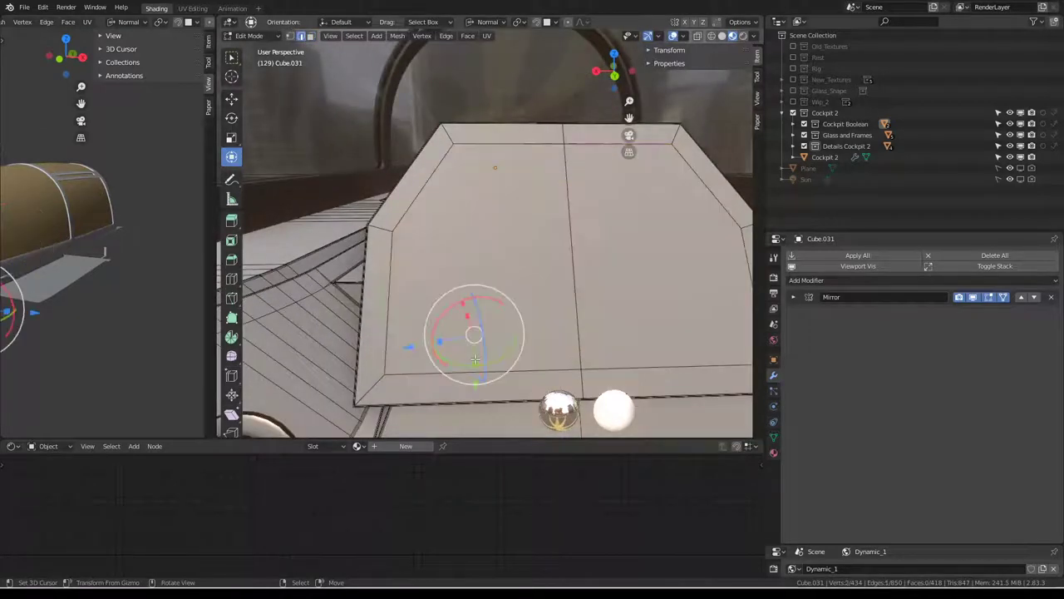
click(488, 142)
click(531, 380)
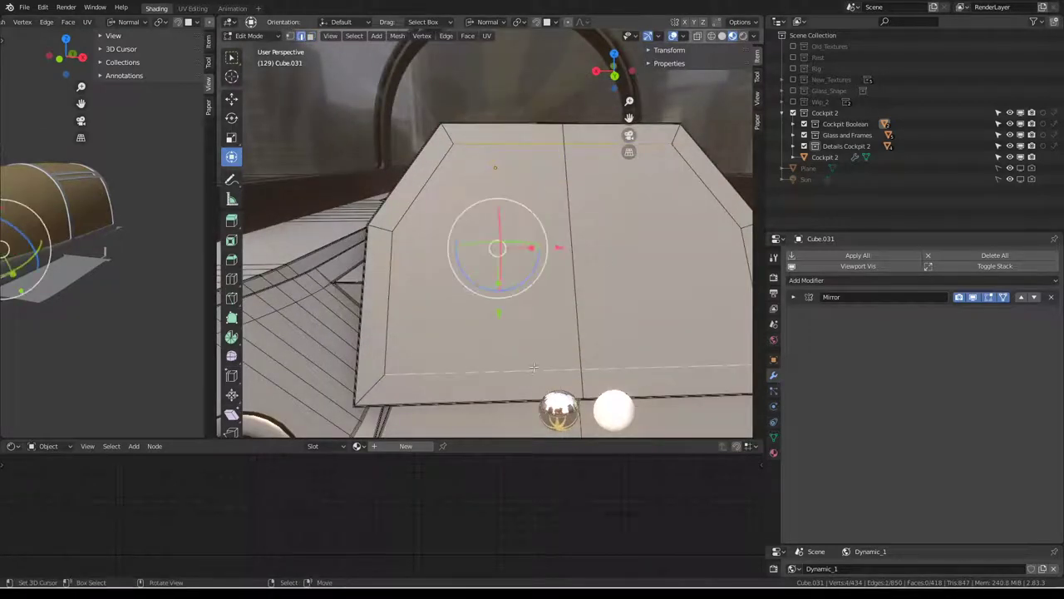
middle_drag(530, 380, 556, 247)
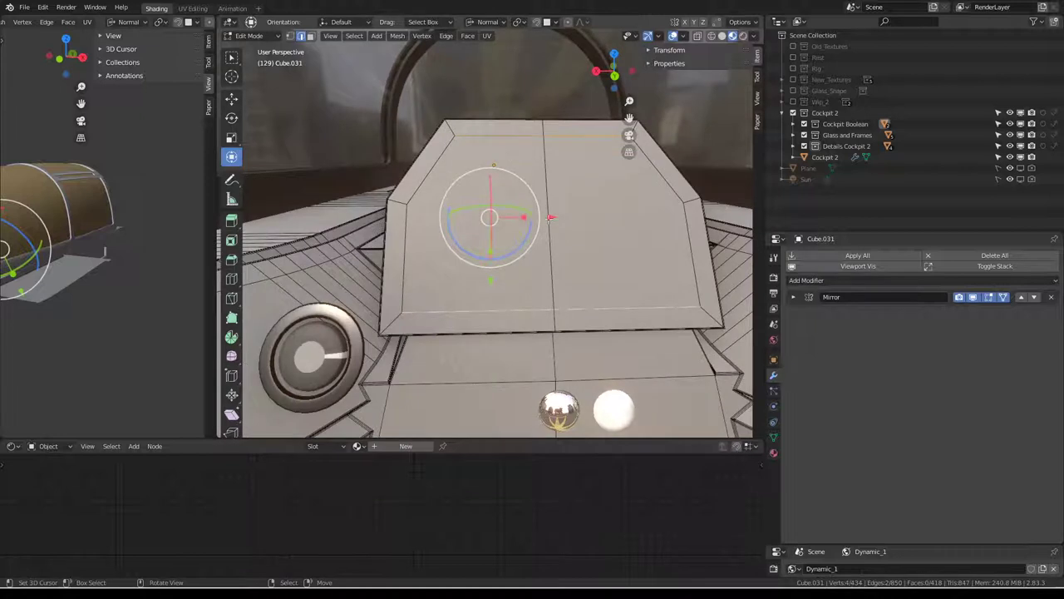
- Subdivide the selected panel edges and reposition the new vertices
key(q)
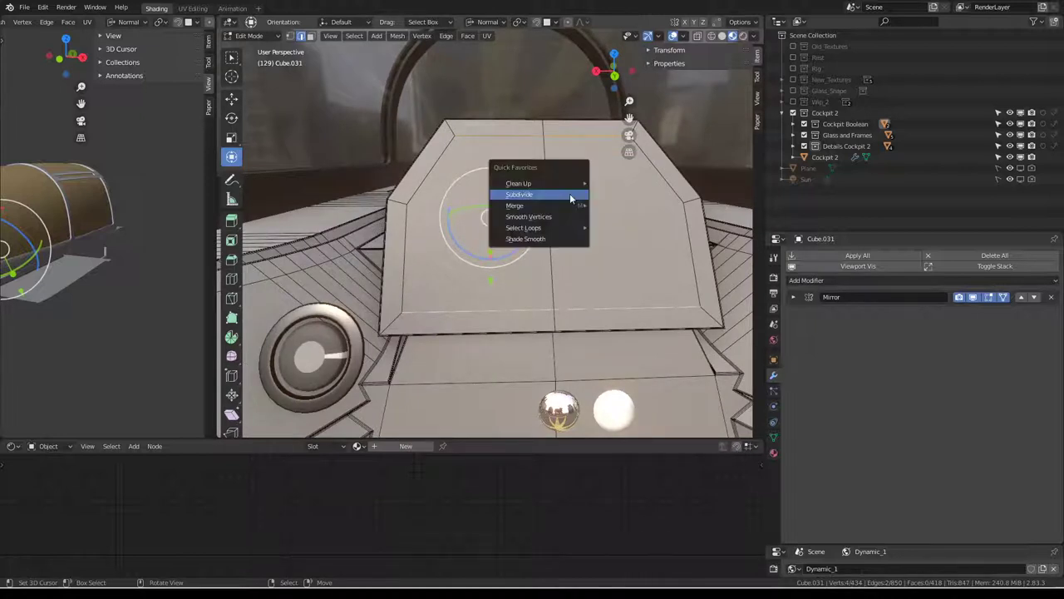
click(571, 195)
alt+click(558, 193)
key(s)
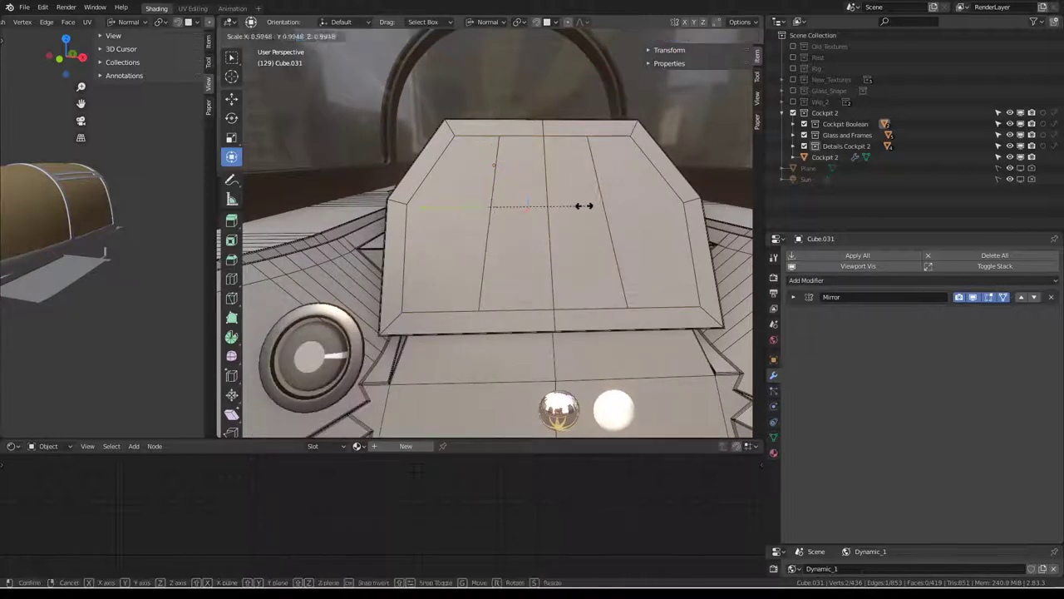
key(g)
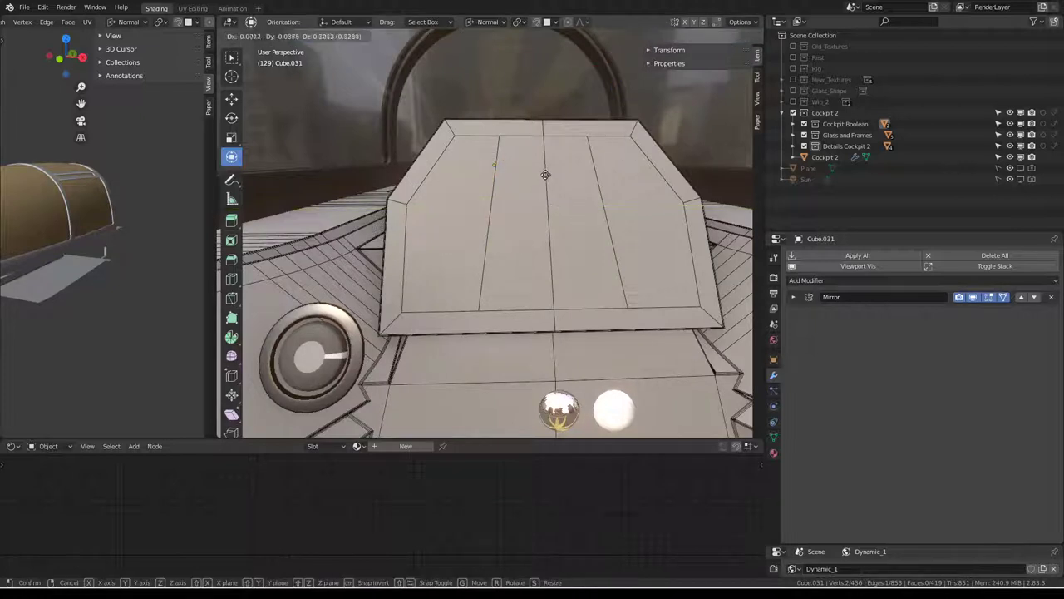
click(505, 208)
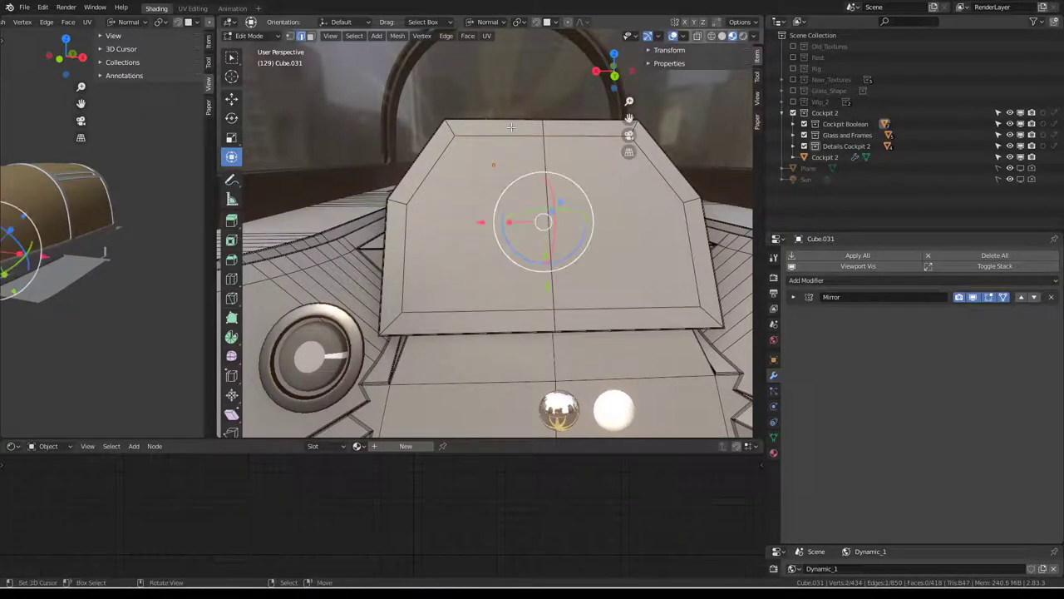
- Select two edges across the panel top and subdivide them
click(509, 133)
middle_drag(505, 309, 521, 84)
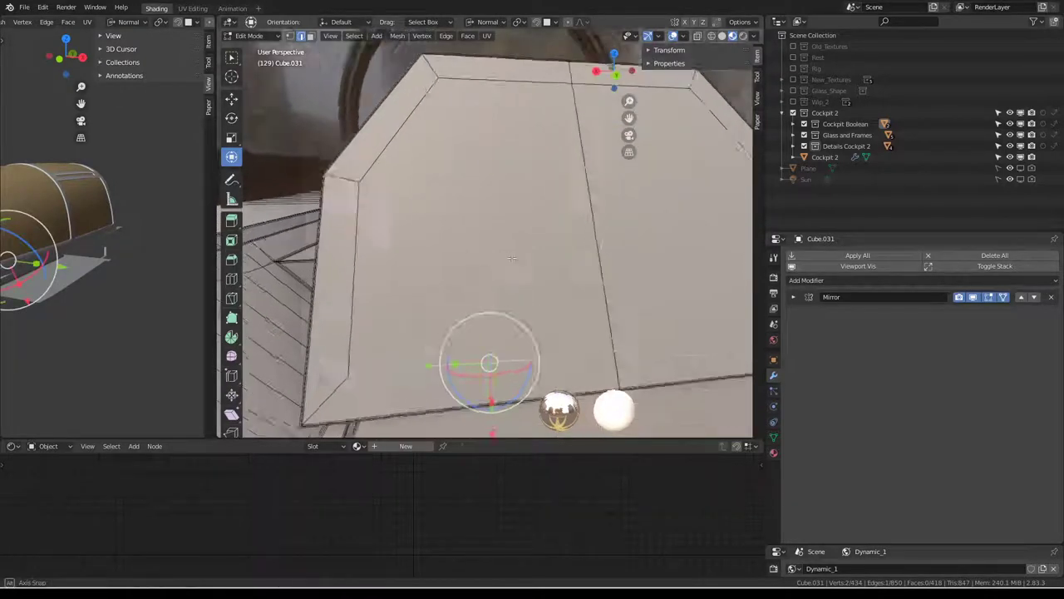
right_click(504, 320)
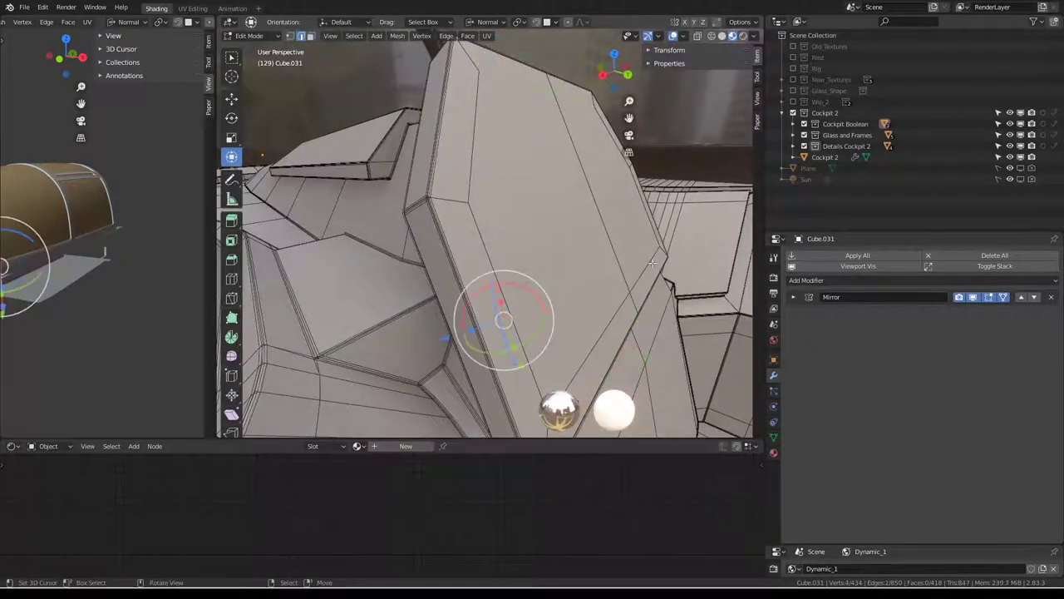
mouse_move(504, 320)
middle_down()
mouse_move(562, 258)
mouse_move(538, 263)
mouse_move(582, 162)
middle_up()
right_click(548, 262)
shift+right_click(582, 162)
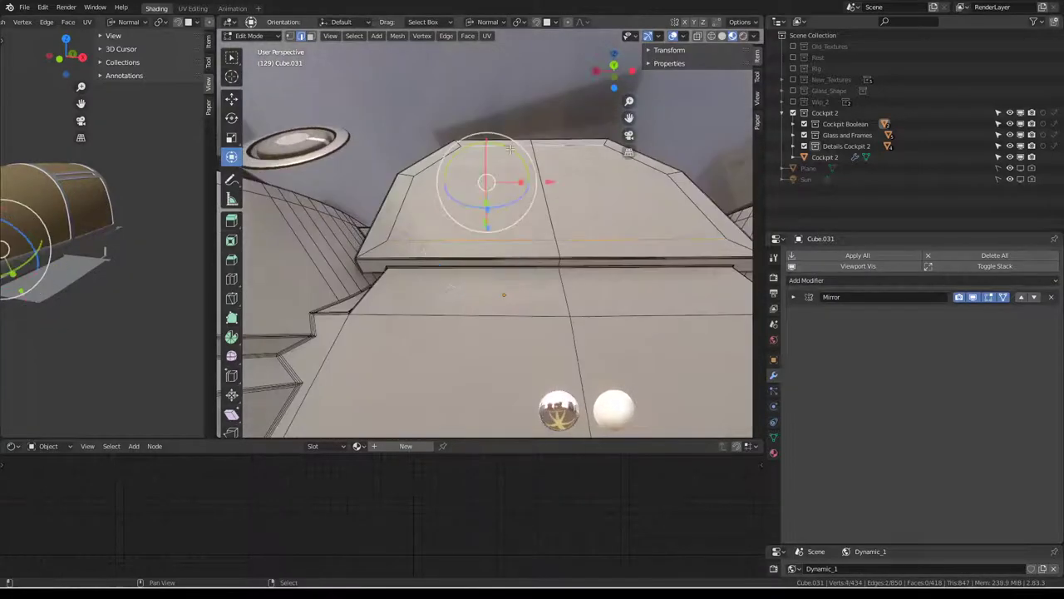
key(q)
click(534, 152)
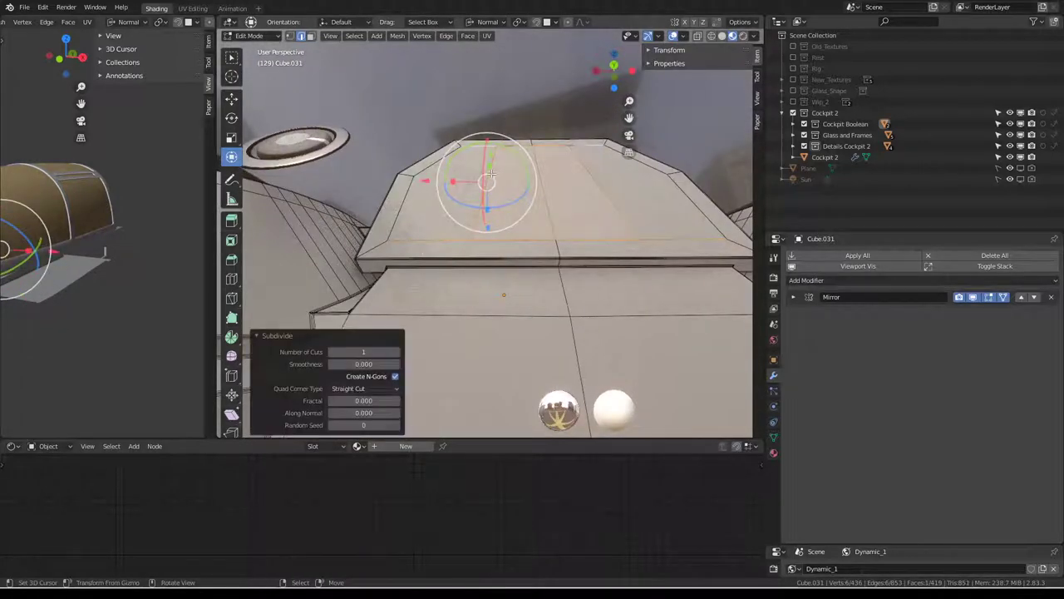
- Scale the new edge to zero along X in Global orientation to straighten it
key(s)
key(x)
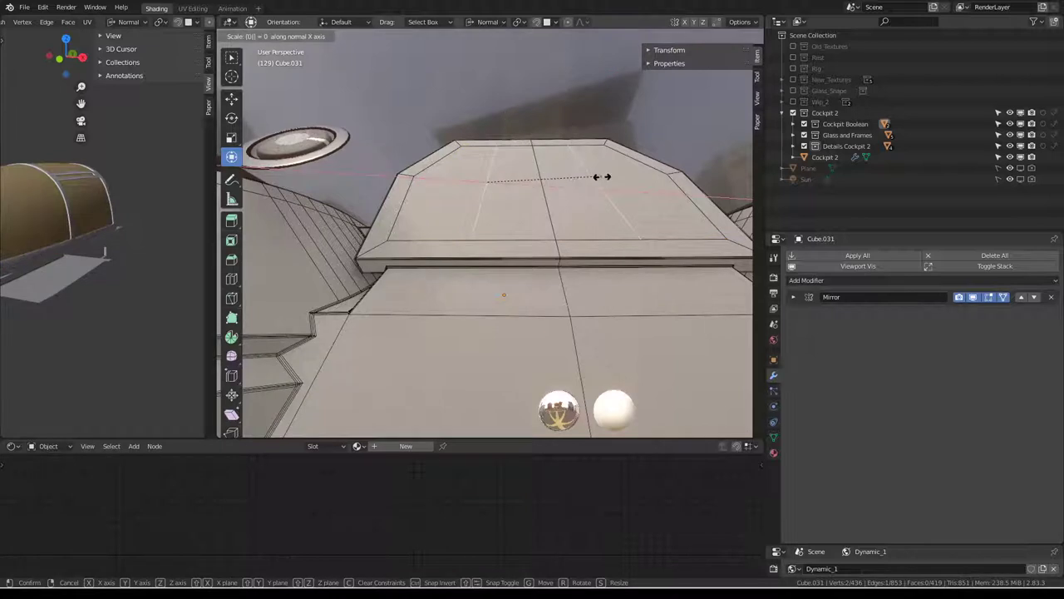
key(Return)
click(486, 23)
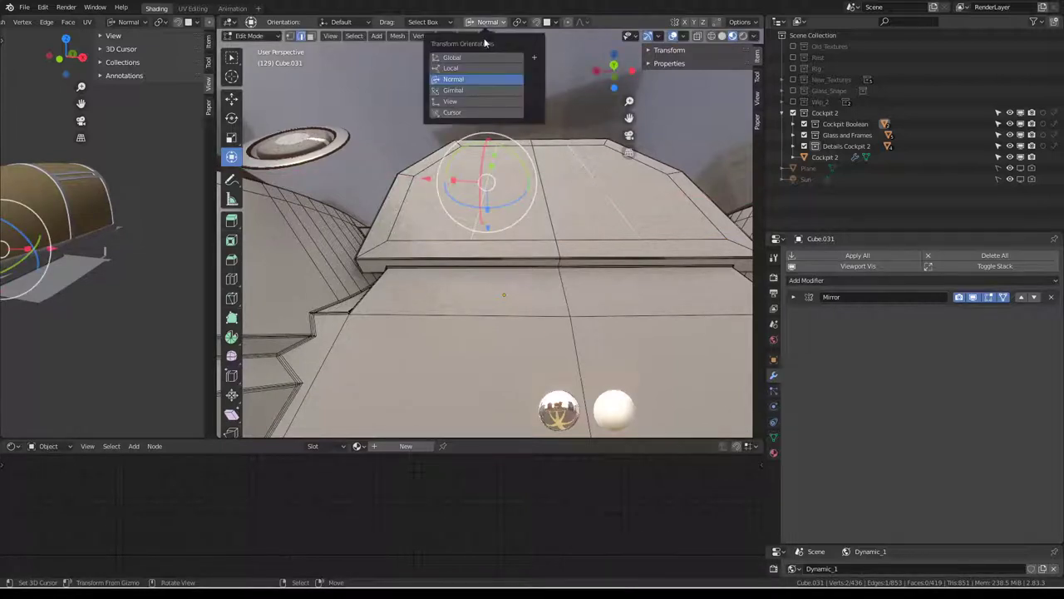
click(479, 56)
key(s)
key(x)
text(0)
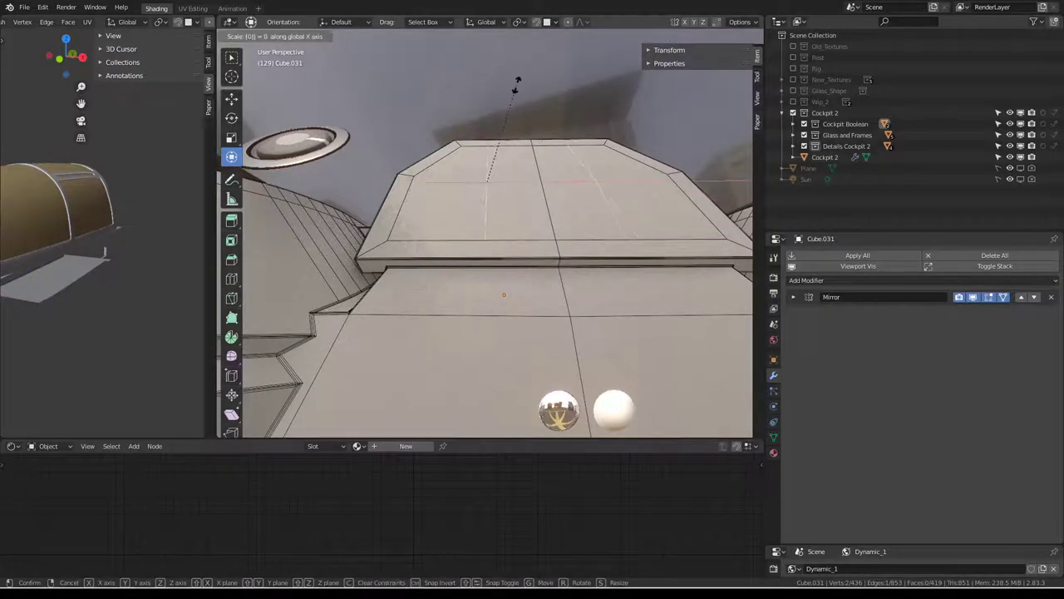
key(Return)
- Slide the new vertical edge sideways along X across the panel
drag(422, 183, 408, 184)
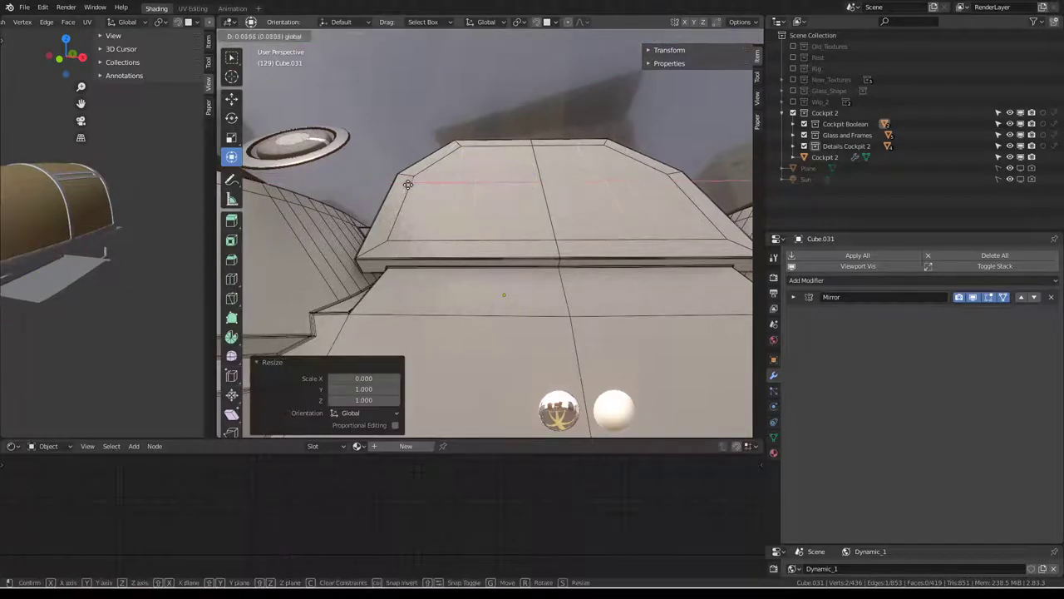
key(Escape)
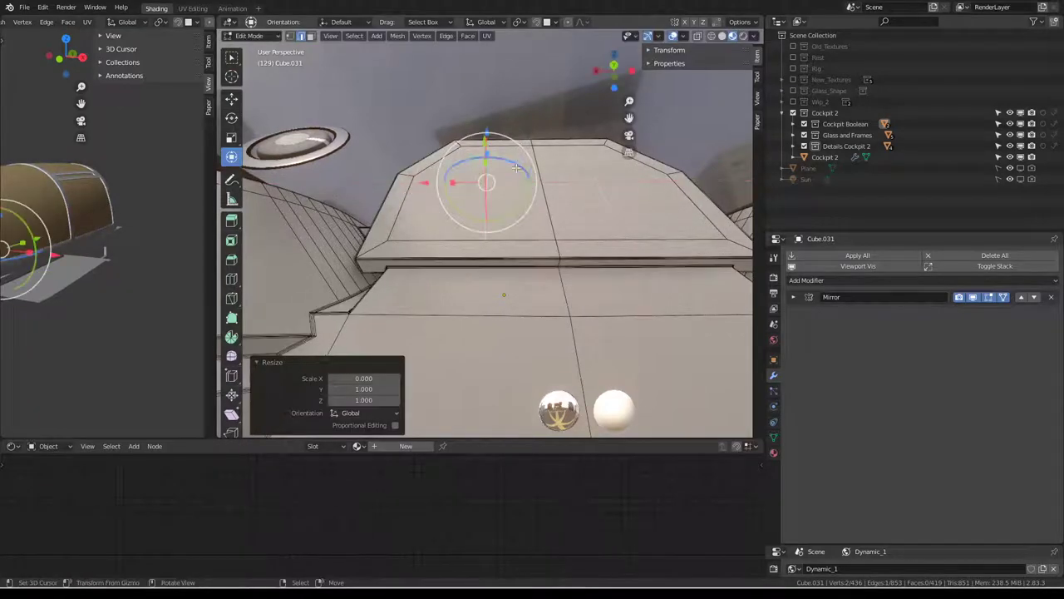
mouse_move(432, 200)
middle_down()
mouse_move(516, 232)
mouse_move(447, 239)
middle_up()
drag(425, 231, 404, 236)
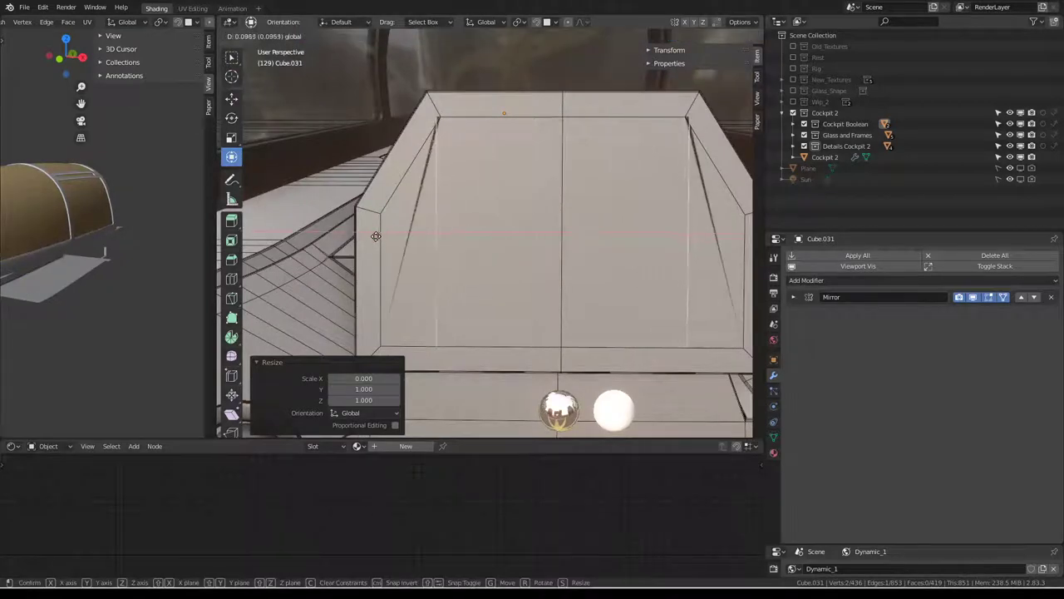
drag(388, 236, 388, 236)
mouse_move(389, 236)
middle_down()
mouse_move(560, 186)
mouse_move(423, 238)
mouse_move(435, 266)
middle_up()
scroll(479, 235, up, 2)
drag(454, 218, 480, 218)
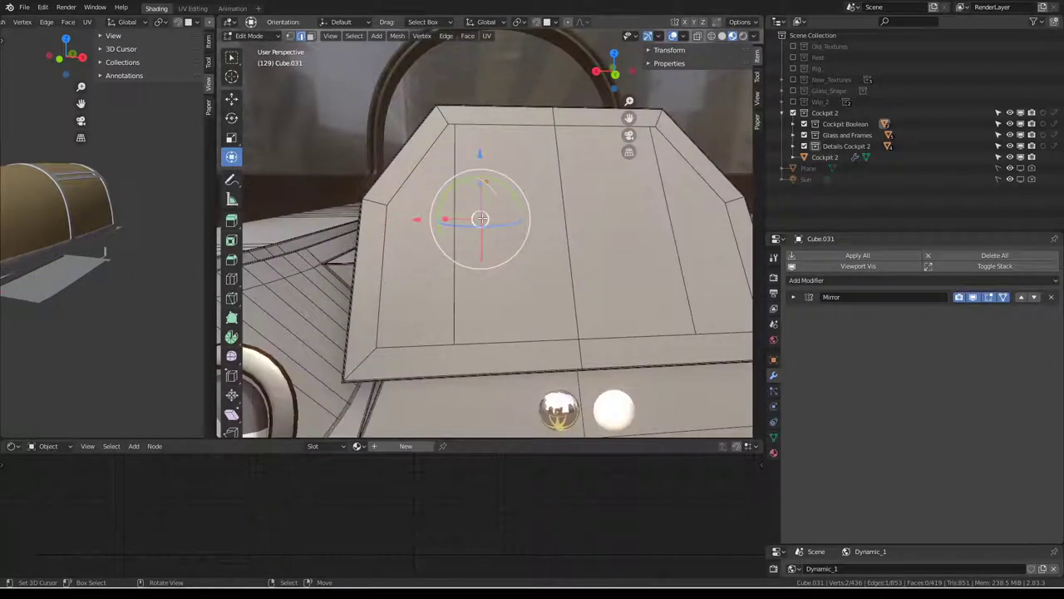
- Select the rectangular face beside the new edge and inspect it from several angles
click(502, 200)
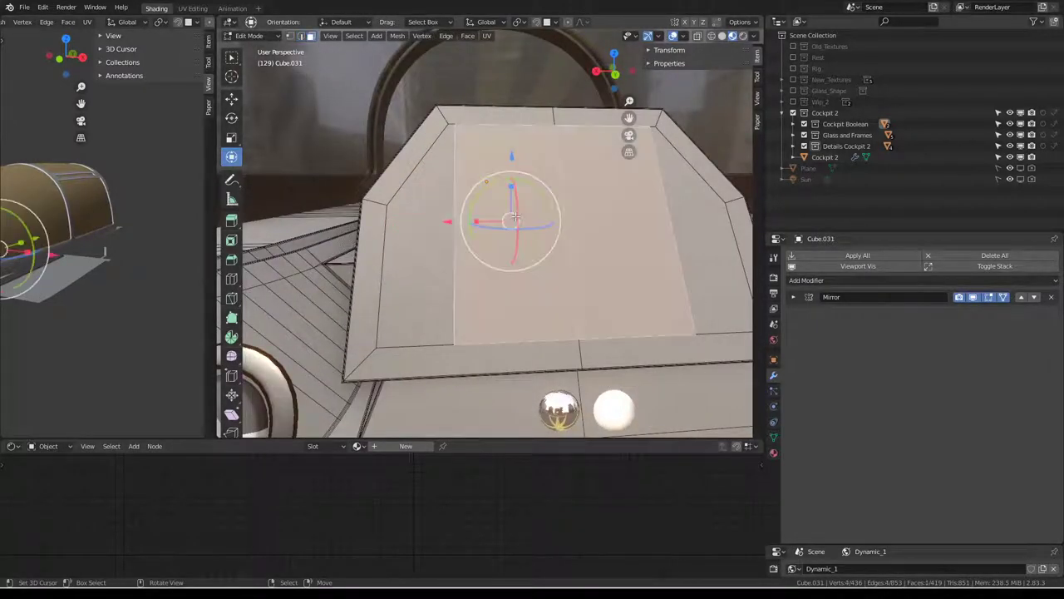
middle_drag(502, 200, 510, 216)
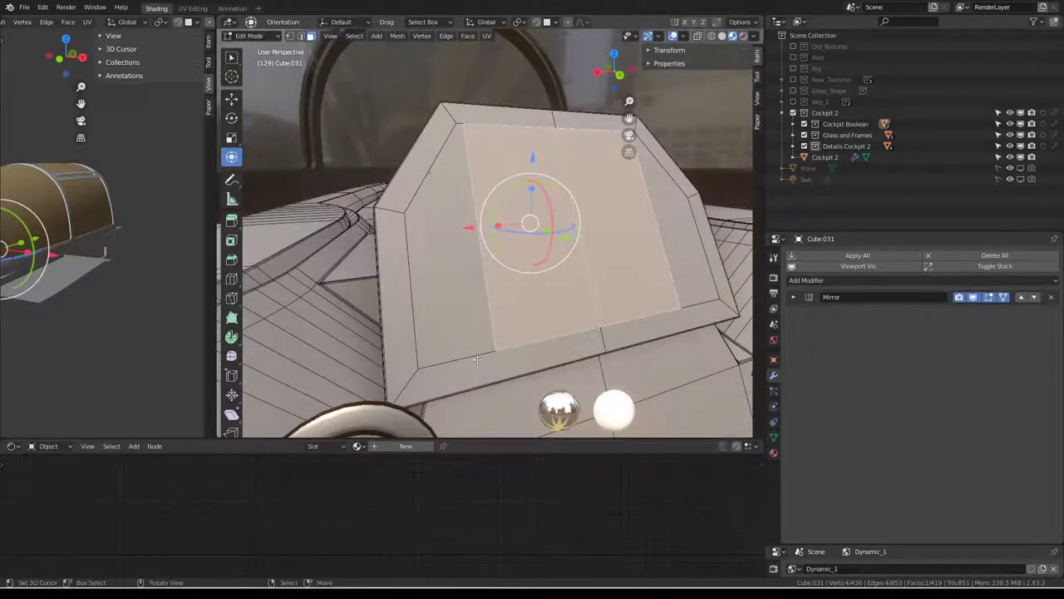
middle_drag(477, 359, 468, 319)
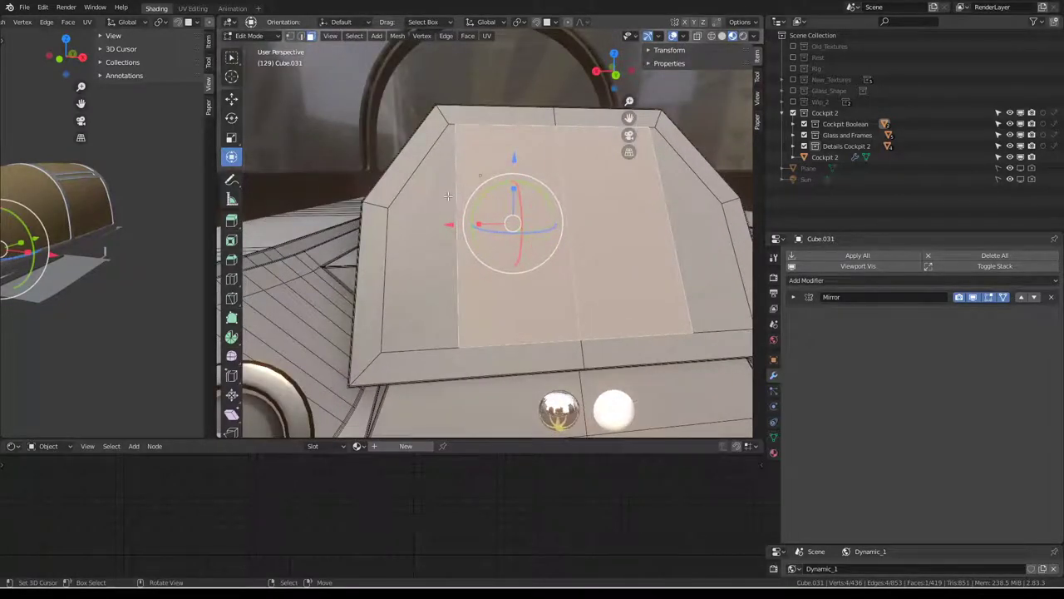
mouse_move(447, 196)
middle_down()
mouse_move(449, 301)
mouse_move(454, 137)
middle_up()
middle_drag(474, 243, 454, 168)
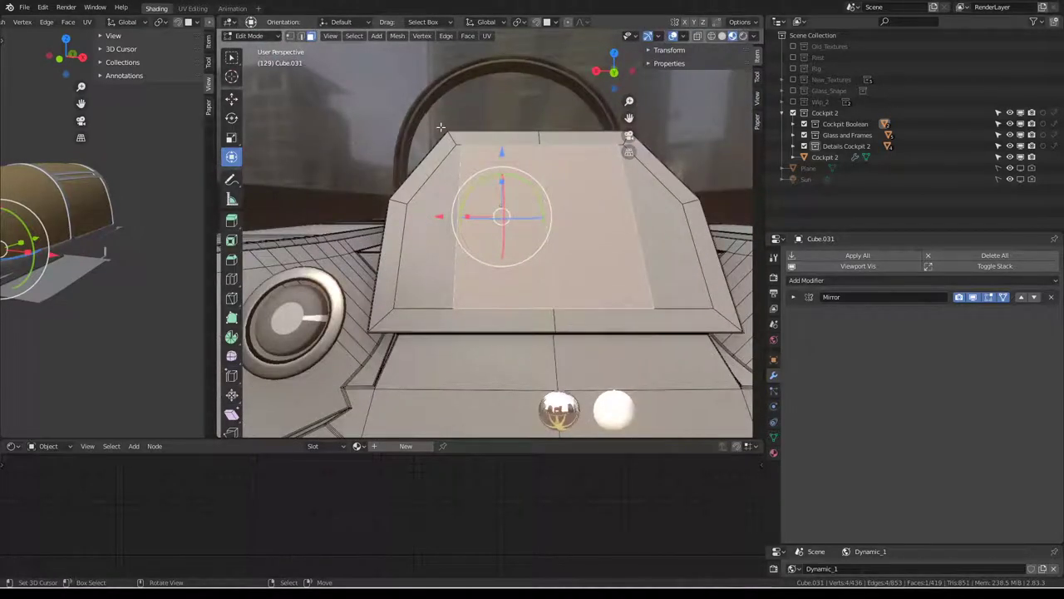
mouse_move(499, 162)
middle_down()
mouse_move(579, 192)
mouse_move(438, 137)
mouse_move(495, 218)
mouse_move(483, 213)
middle_up()
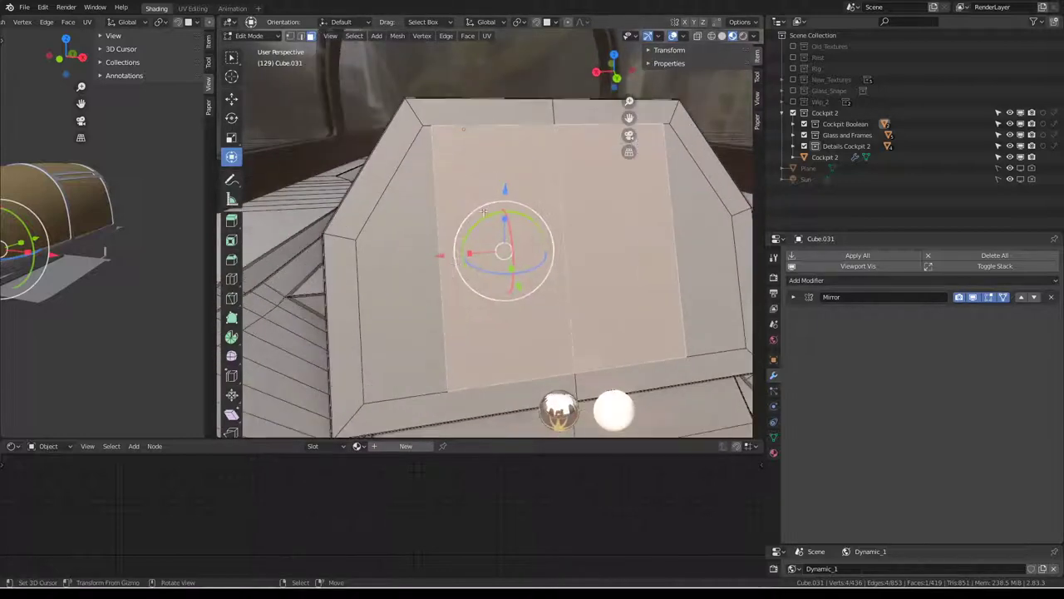
- Clear the selection and pick two edges on the panel top
ctrl+alt+click(450, 312)
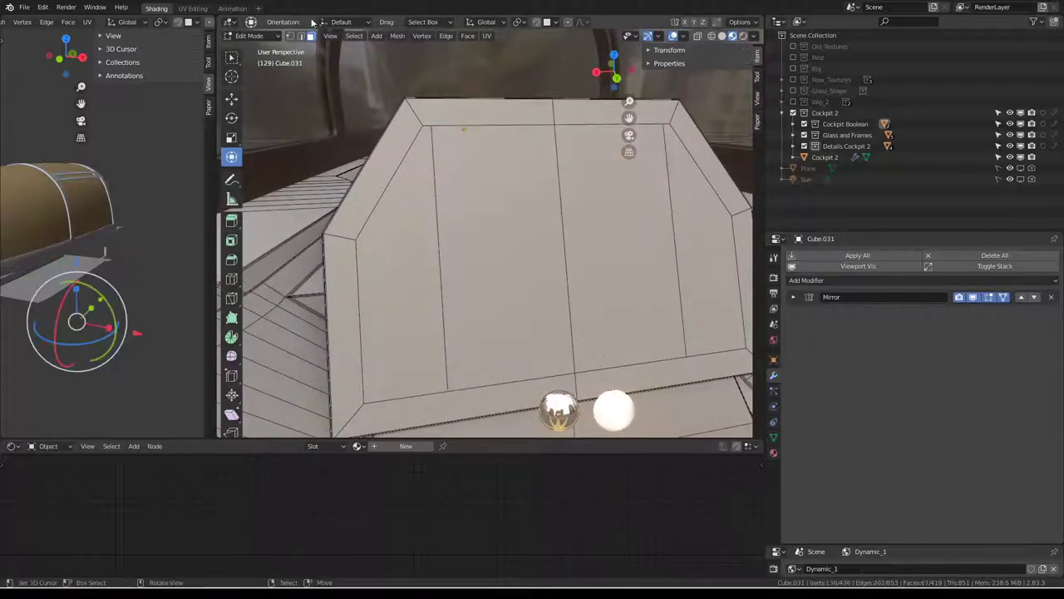
click(445, 221)
middle_drag(444, 261, 463, 218)
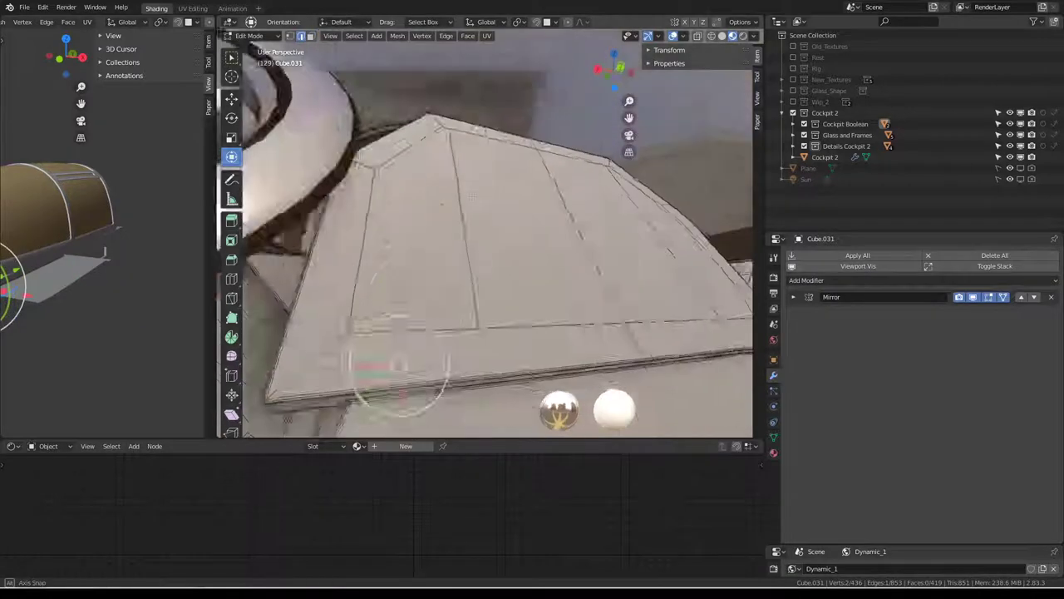
shift+click(598, 234)
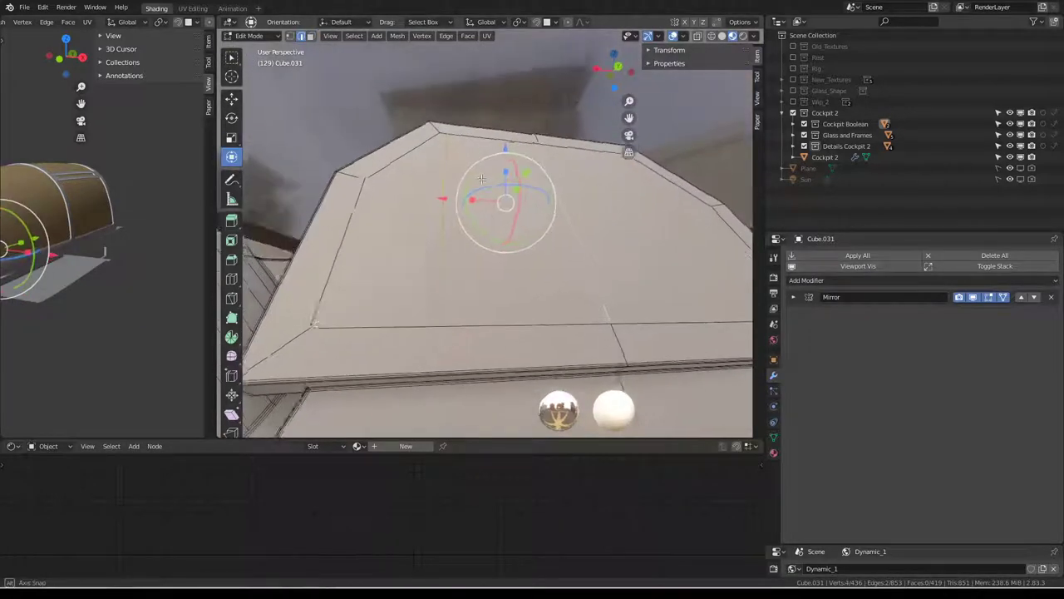
mouse_move(599, 234)
middle_down()
mouse_move(399, 217)
mouse_move(489, 206)
middle_up()
- Subdivide the two selected edges to add a new cut across the raised dashboard panel
key(q)
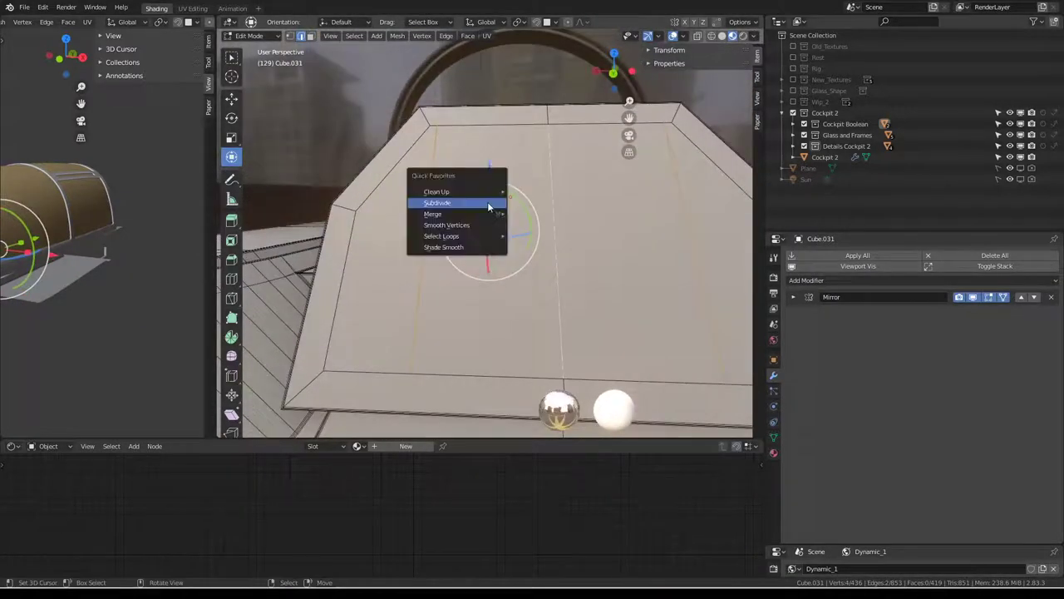
click(489, 202)
click(492, 232)
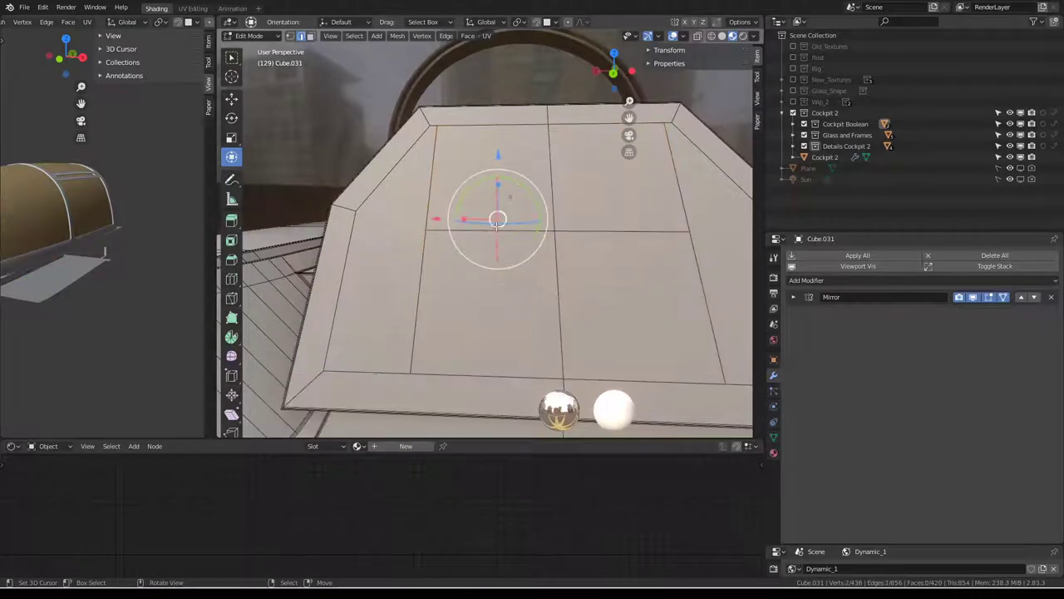
- Edge-slide the new loop along the sloped panel face to factor 0.440
middle_drag(507, 229, 573, 227)
key(g)
key(g)
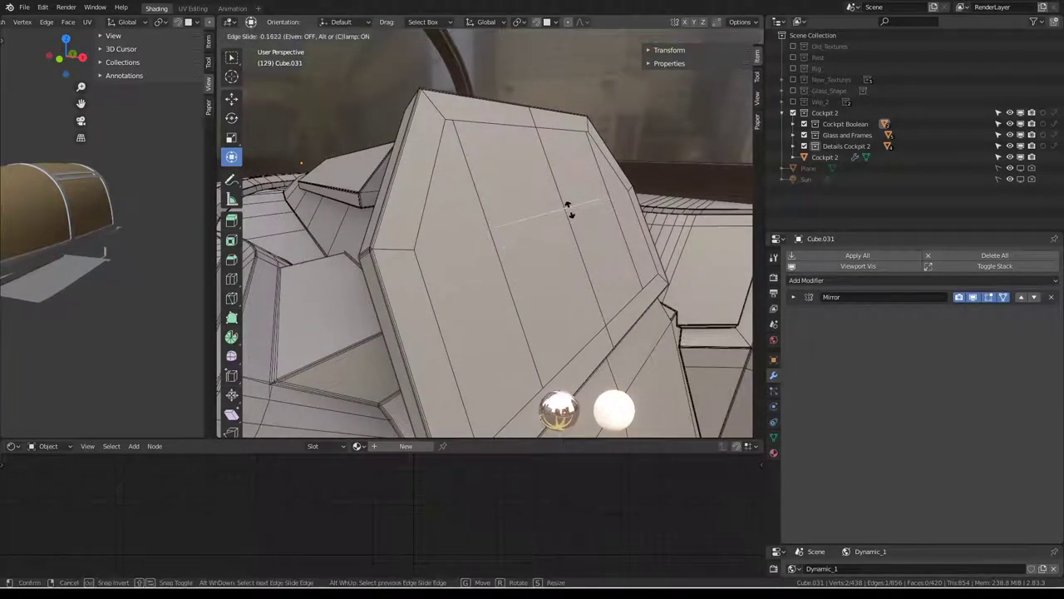
click(567, 206)
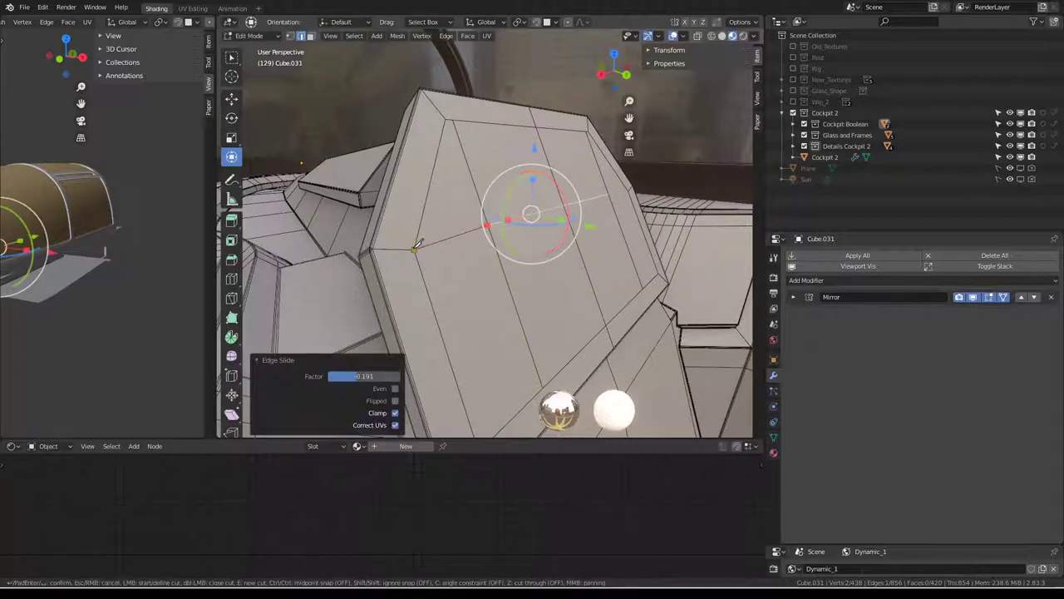
key(Return)
middle_drag(556, 193, 520, 206)
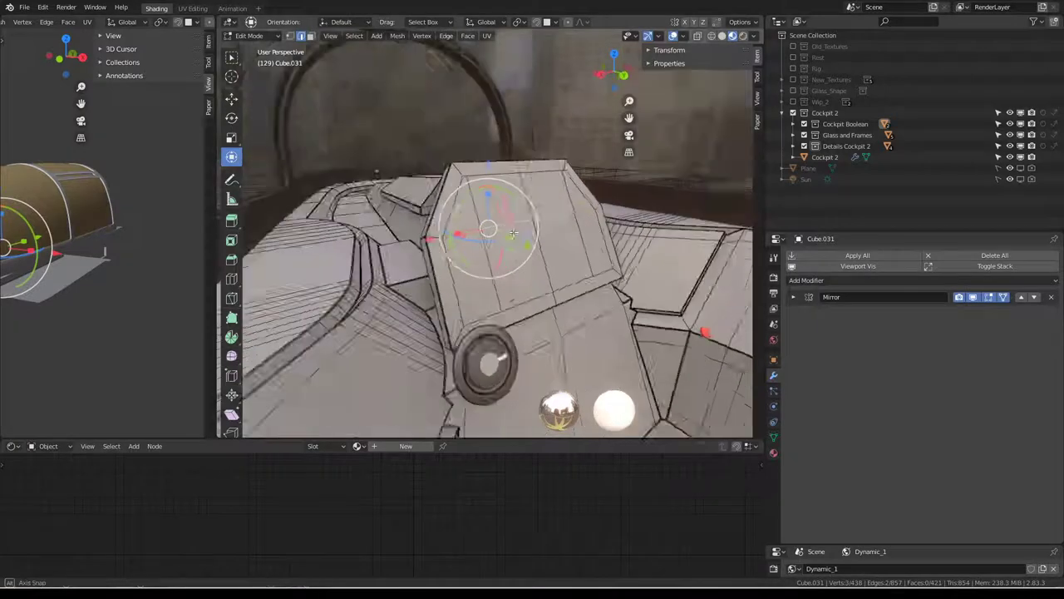
key(g)
key(g)
click(521, 206)
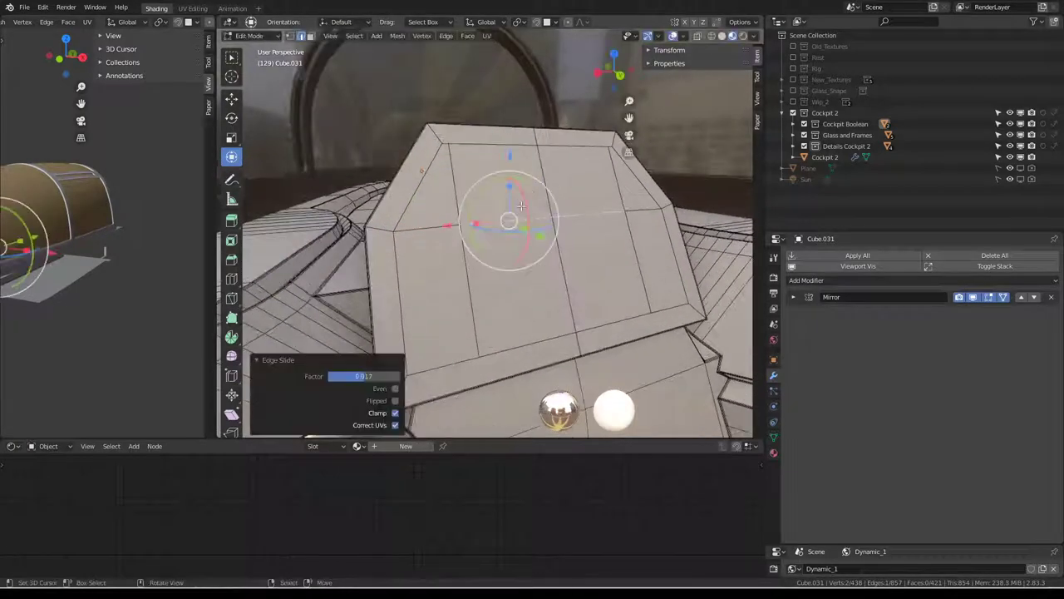
middle_drag(521, 206, 535, 196)
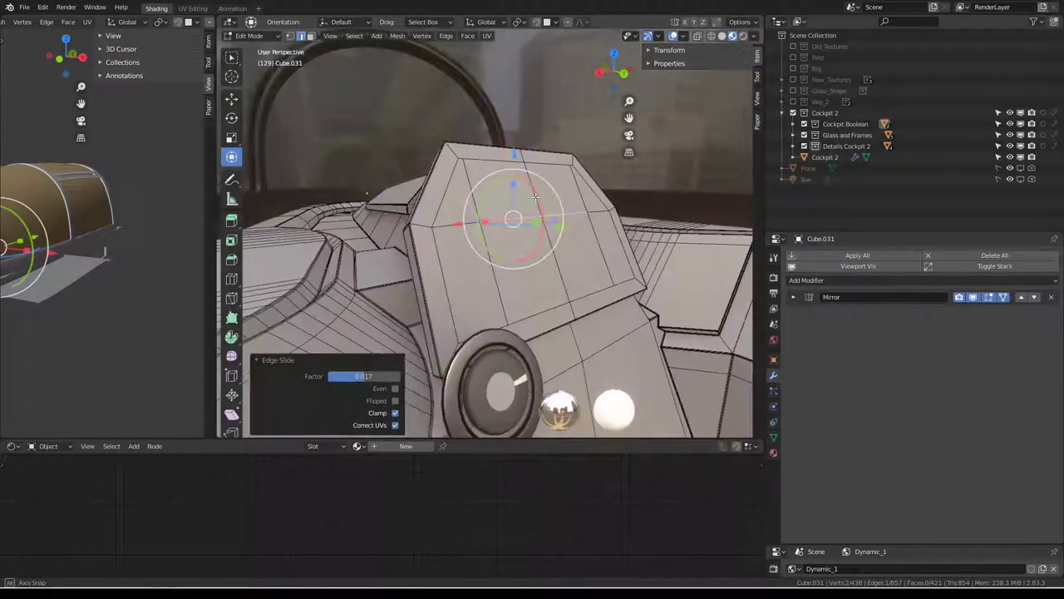
key(g)
key(g)
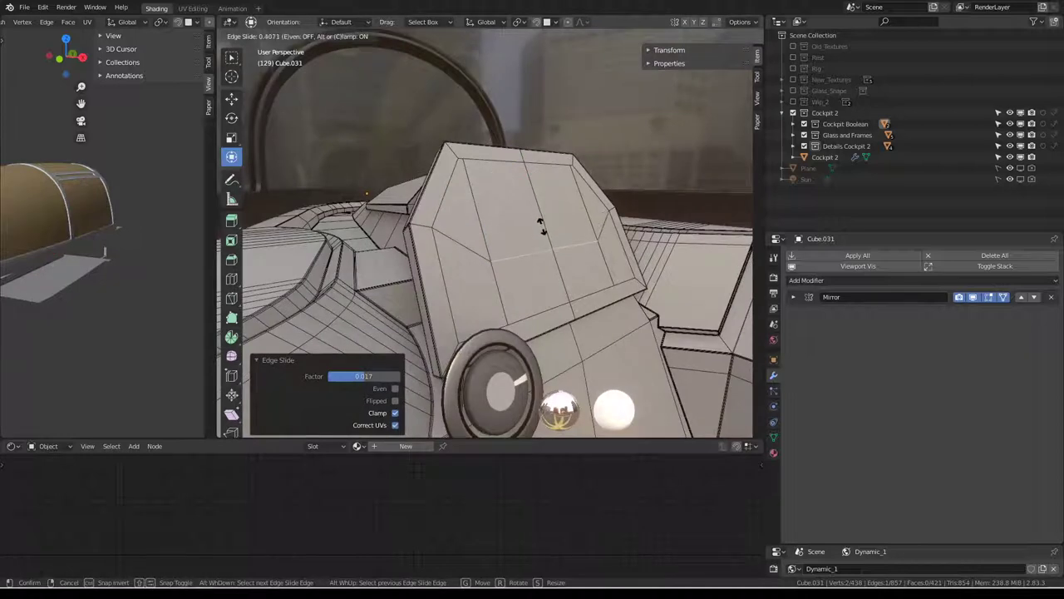
click(540, 226)
middle_drag(540, 226, 509, 225)
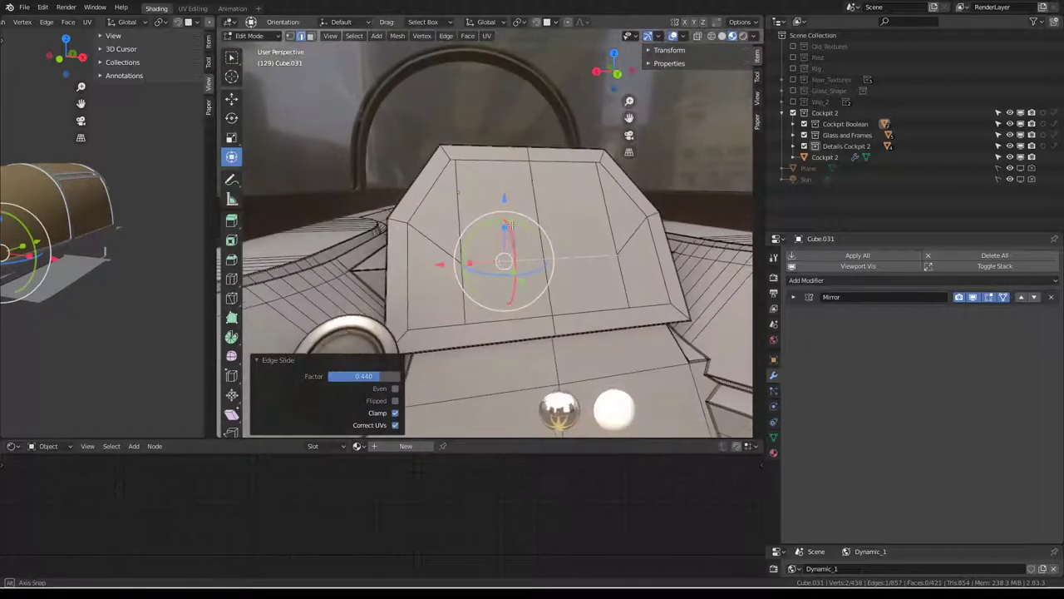
- Switch to Face select and pick the panel's upper face
click(311, 36)
click(482, 178)
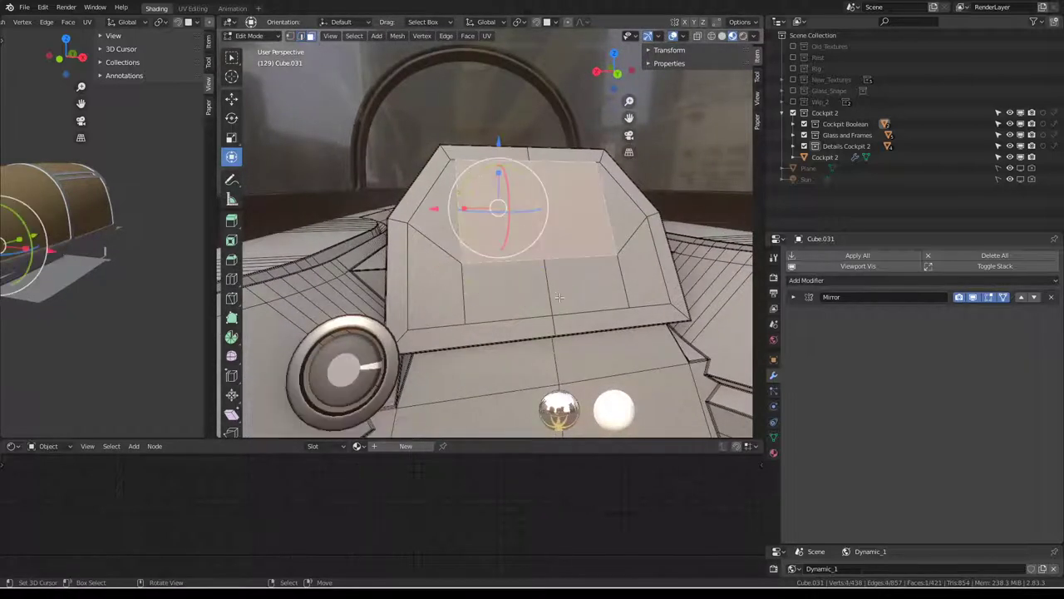
middle_drag(559, 297, 580, 226)
- Inset the upper panel face and widen its border thickness
key(ctrl+f)
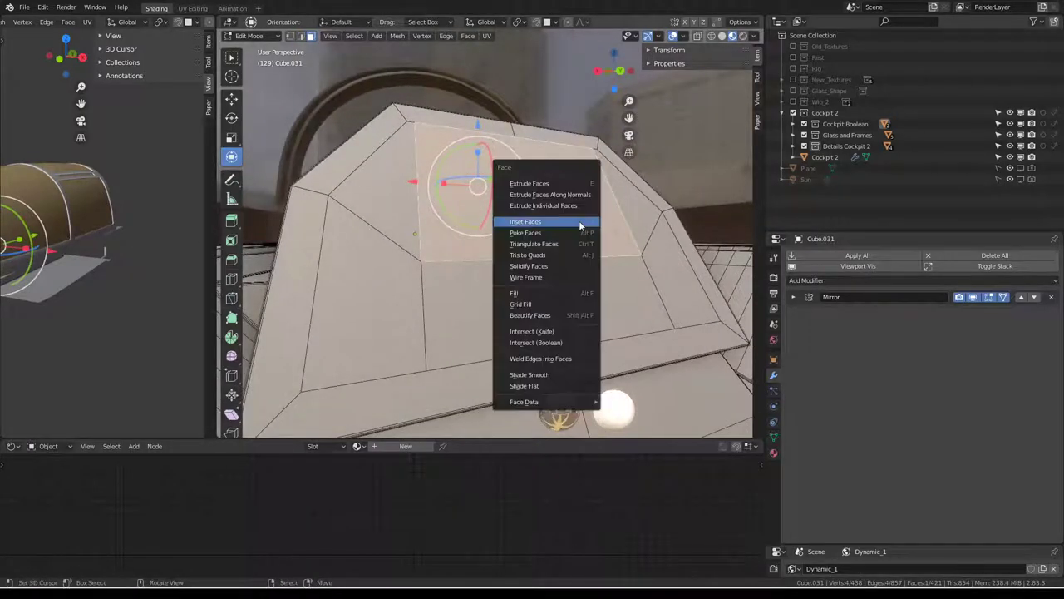
click(580, 224)
drag(366, 364, 371, 363)
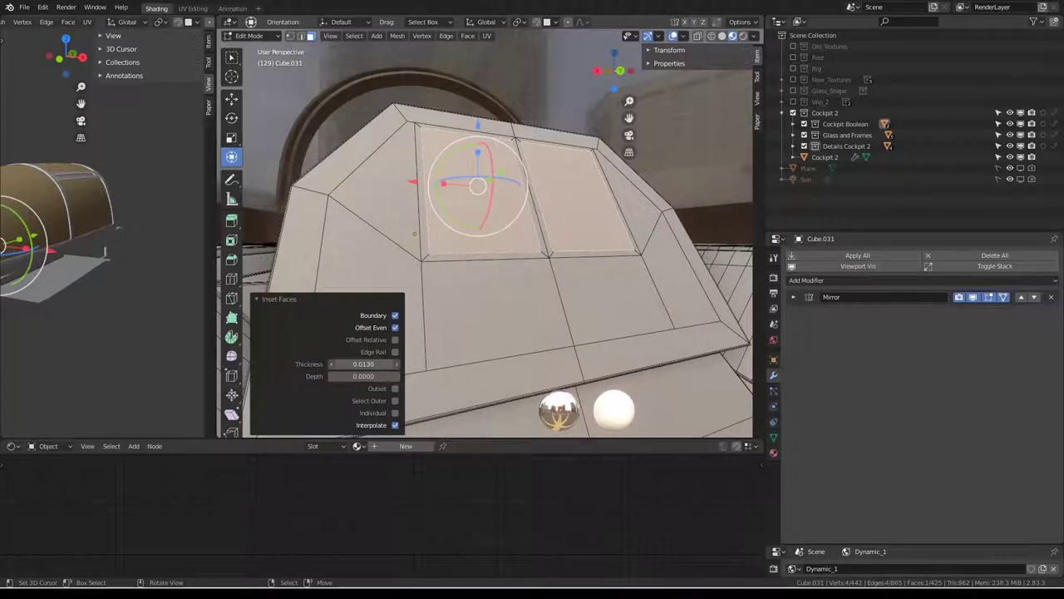
- Select the lower panel face and inset it with a similar widened border
click(557, 310)
key(ctrl+f)
click(605, 291)
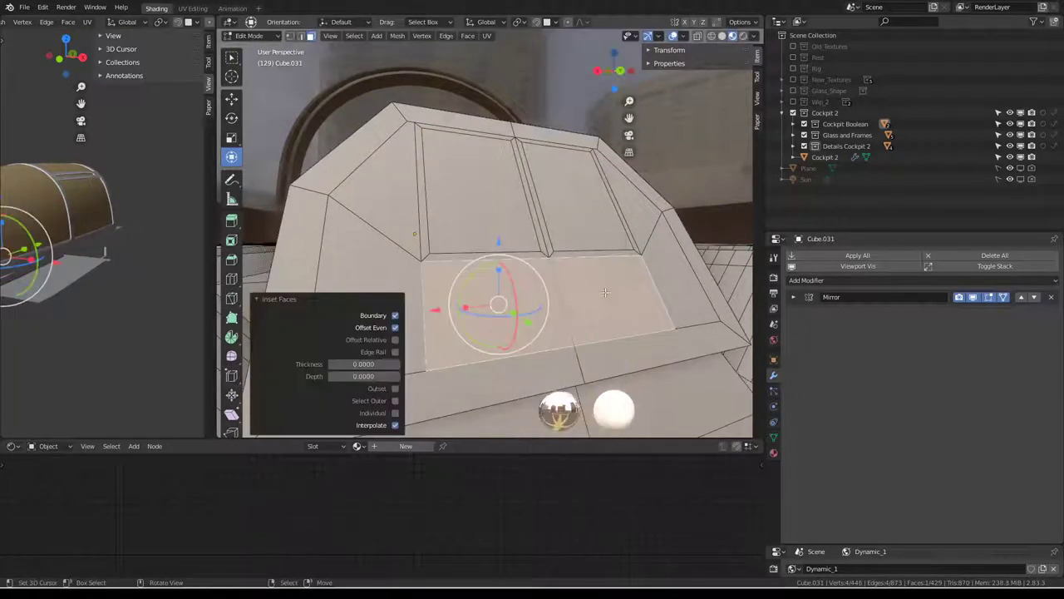
drag(363, 364, 372, 363)
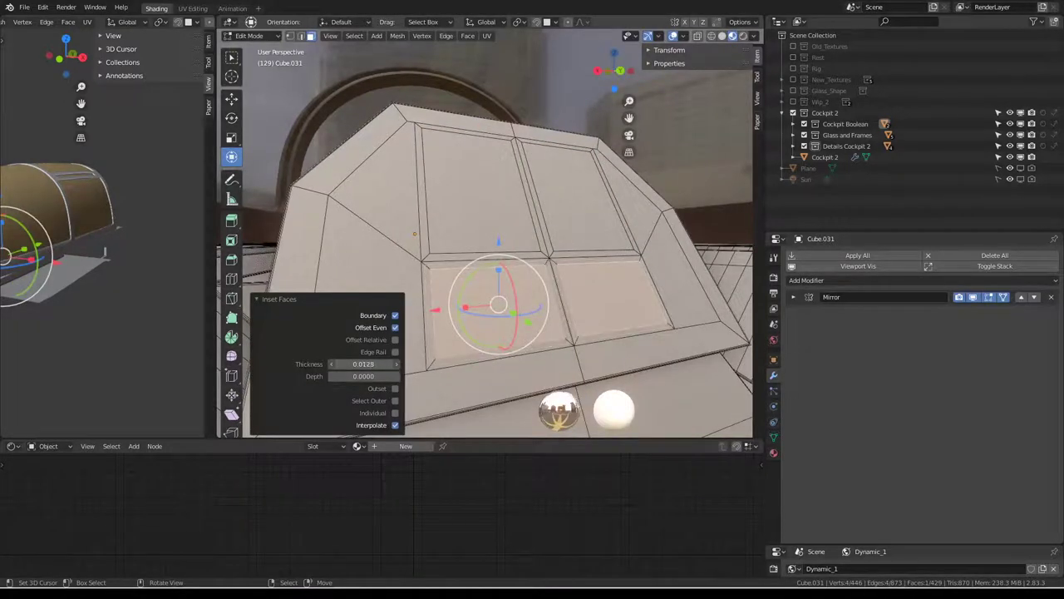
- Select the upper and lower vertical strip faces between the insets
click(471, 171)
key(s)
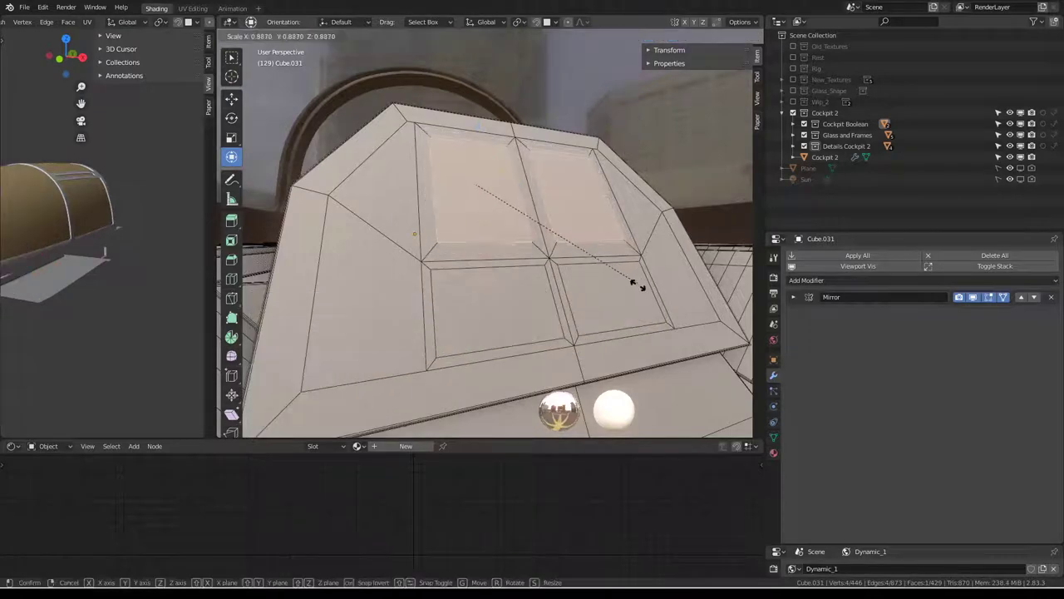
key(Escape)
middle_drag(518, 280, 468, 286)
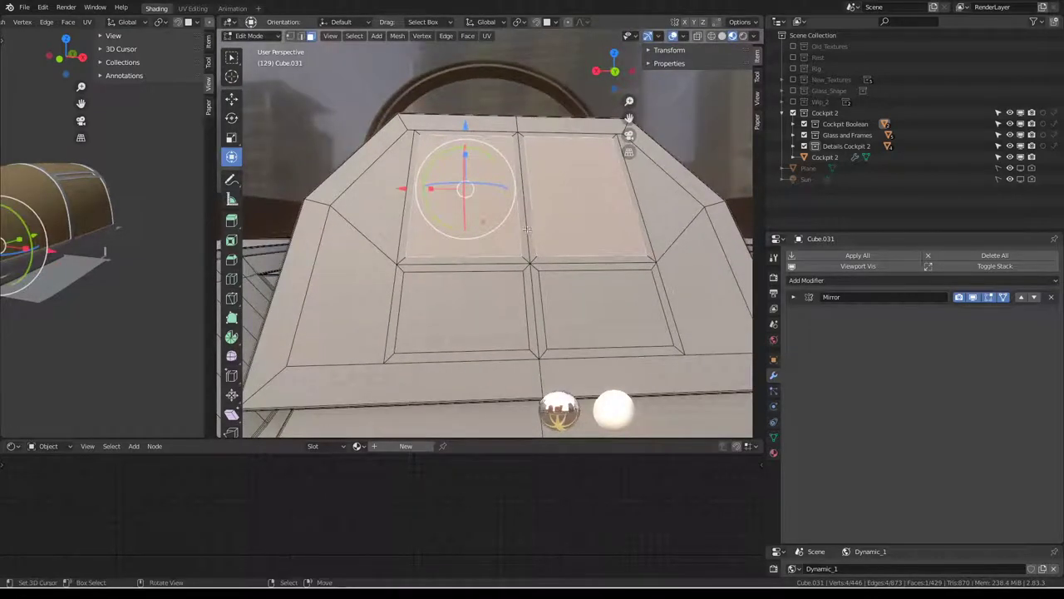
shift+click(512, 287)
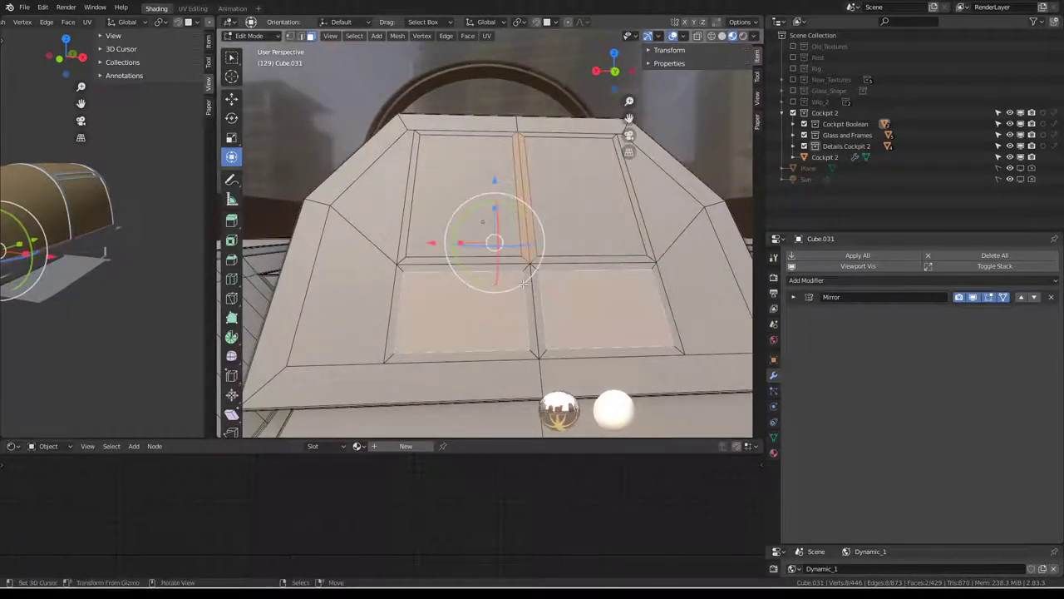
shift+click(525, 240)
- Delete the selected strip faces and review the cockpit with overlays hidden, then shown again
key(x)
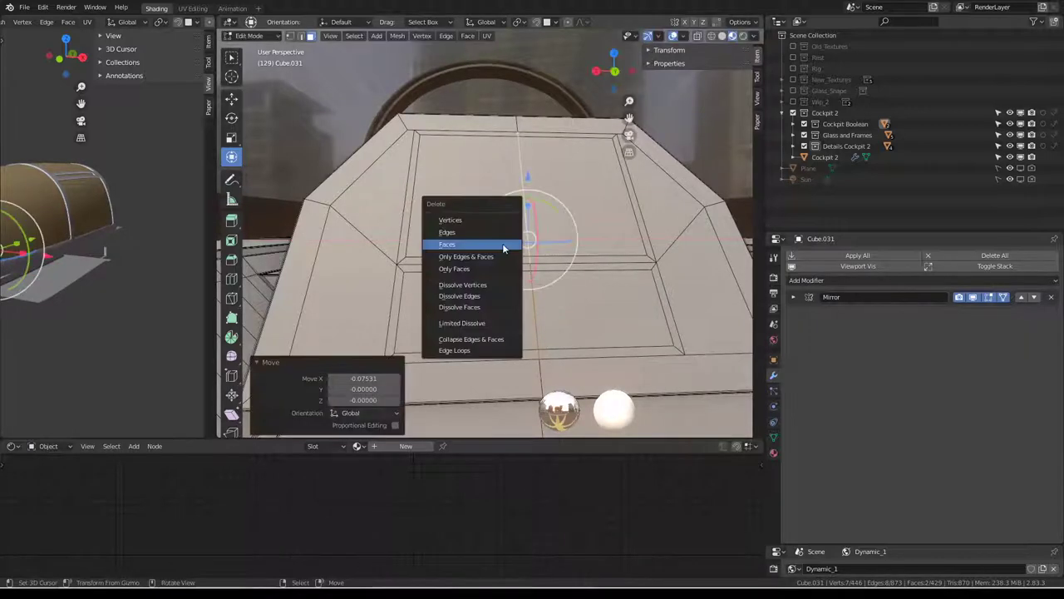
click(502, 243)
key(Tab)
mouse_move(466, 215)
middle_down()
mouse_move(507, 221)
mouse_move(407, 223)
mouse_move(491, 242)
mouse_move(453, 194)
mouse_move(480, 194)
mouse_move(574, 154)
mouse_move(625, 163)
mouse_move(549, 146)
mouse_move(556, 195)
mouse_move(511, 261)
mouse_move(574, 297)
mouse_move(513, 248)
mouse_move(543, 261)
mouse_move(452, 242)
mouse_move(409, 218)
mouse_move(506, 191)
mouse_move(498, 164)
mouse_move(531, 158)
mouse_move(443, 243)
mouse_move(475, 238)
mouse_move(563, 297)
mouse_move(568, 319)
mouse_move(452, 290)
mouse_move(491, 241)
mouse_move(479, 226)
middle_up()
click(677, 37)
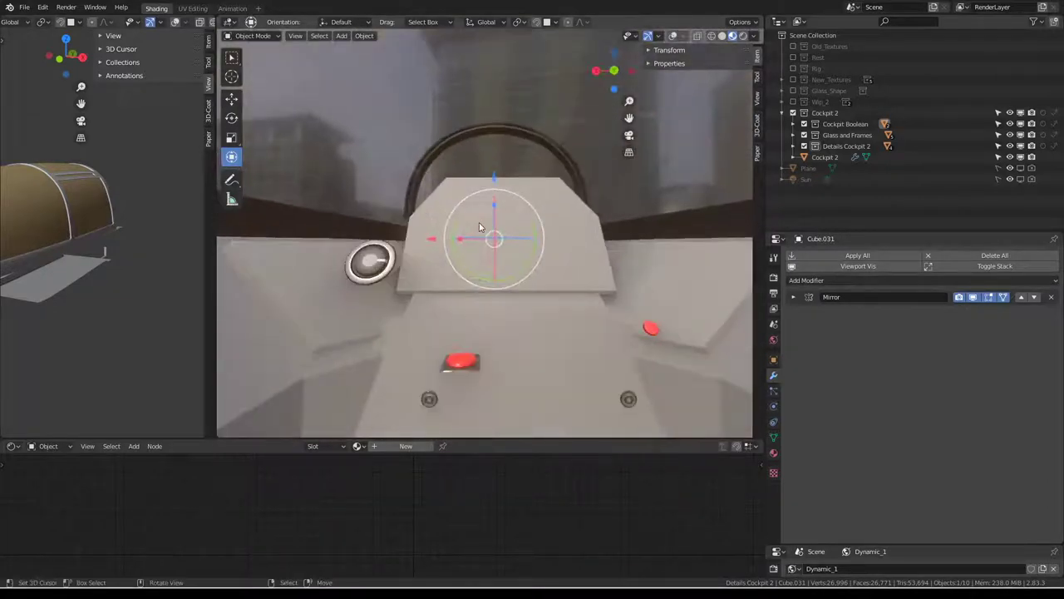
click(673, 37)
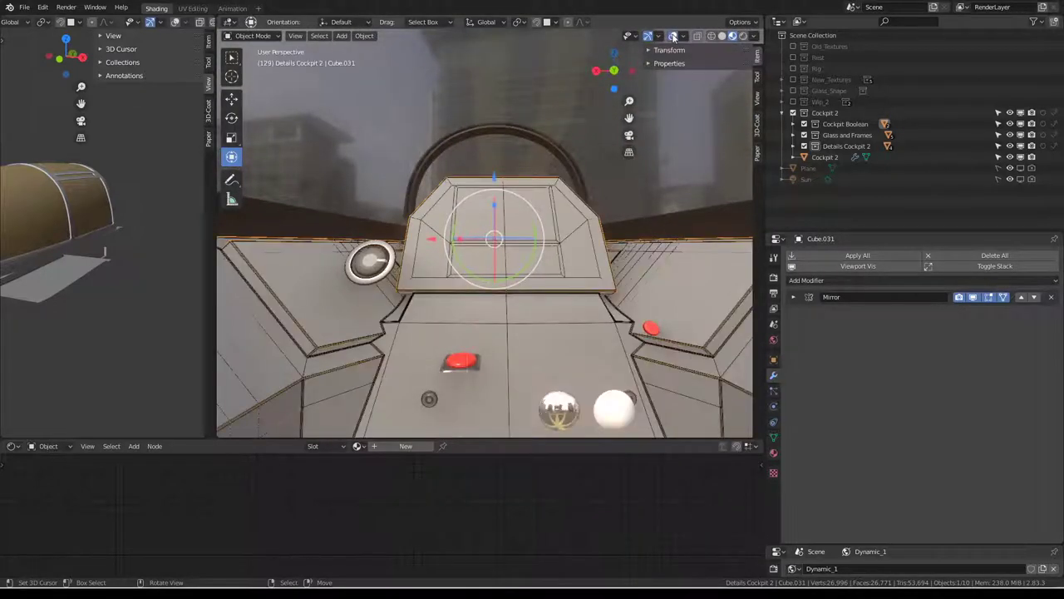
- Reopen Cube.031 in Edit Mode and select the panel's top face
scroll(478, 240, up, 2)
click(470, 236)
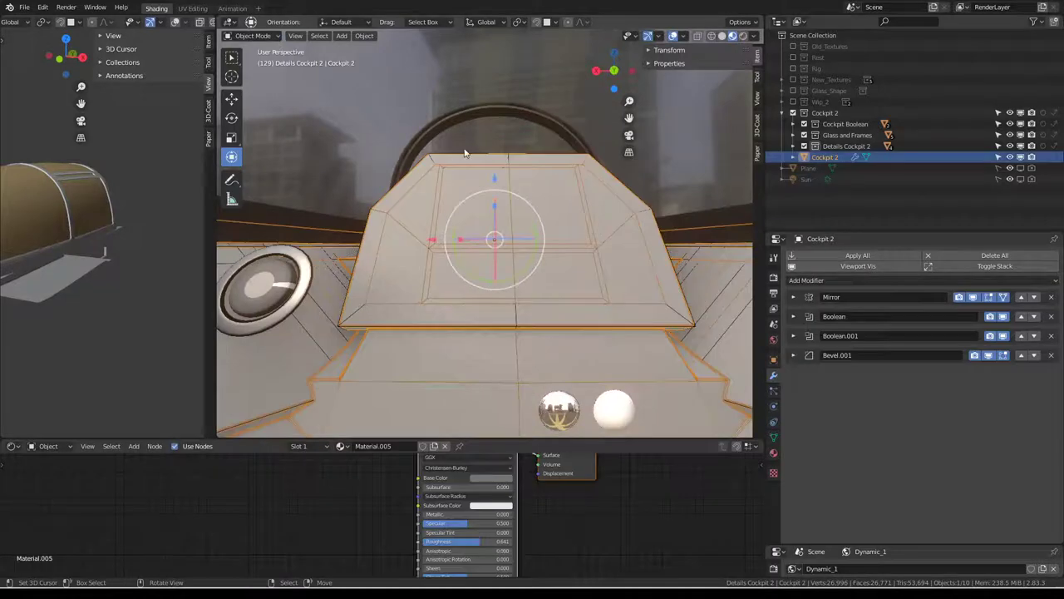
key(Tab)
key(Tab)
click(465, 189)
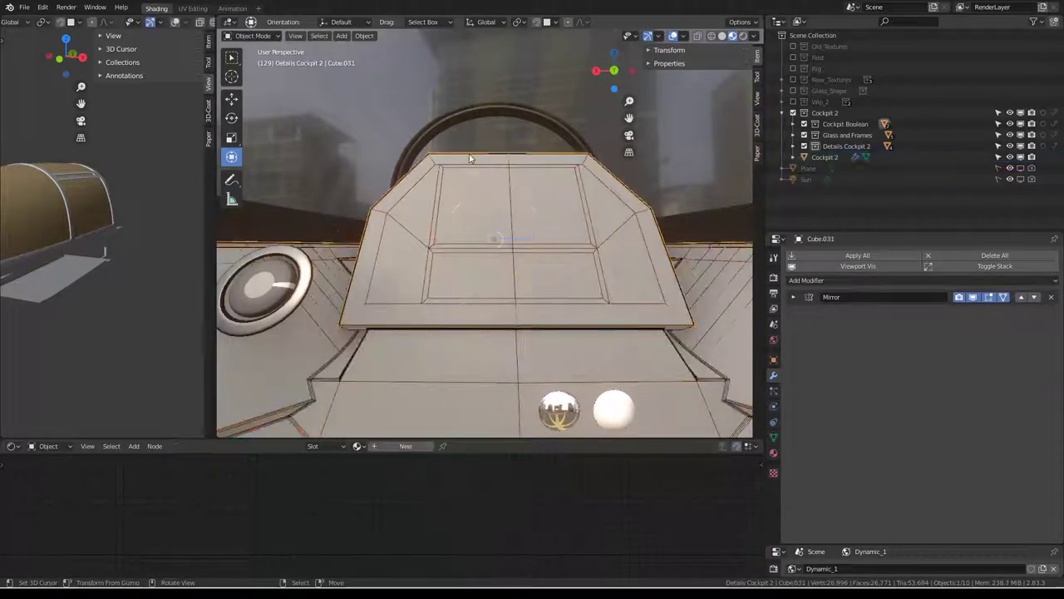
key(Tab)
click(471, 201)
scroll(471, 202, up, 2)
mouse_move(470, 201)
middle_down()
mouse_move(502, 259)
mouse_move(532, 266)
mouse_move(587, 253)
middle_up()
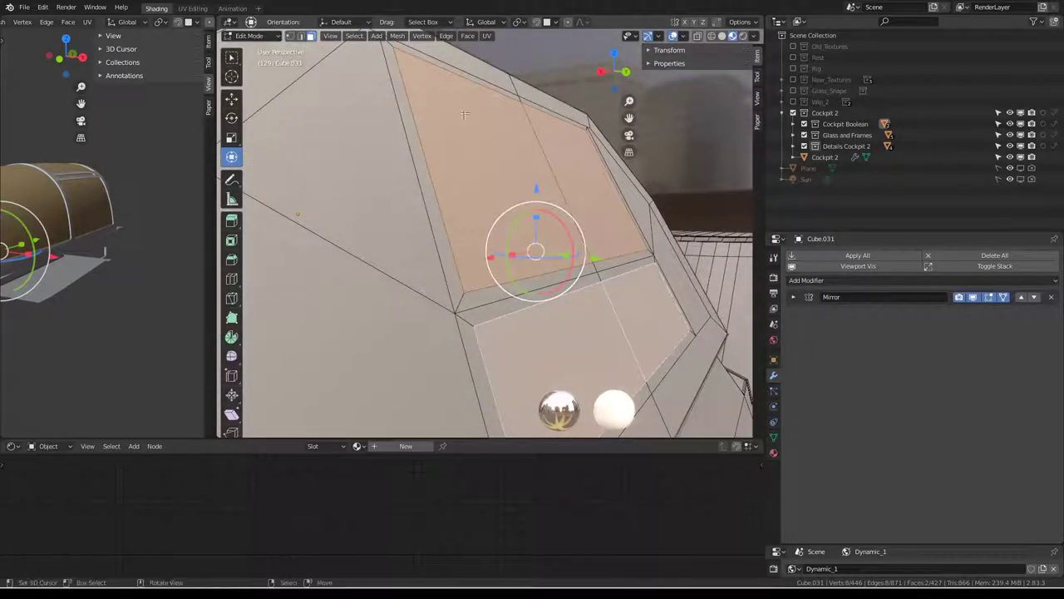
- Set Transform Orientation to Normal and inset the selected screen faces with a thin rim
click(485, 22)
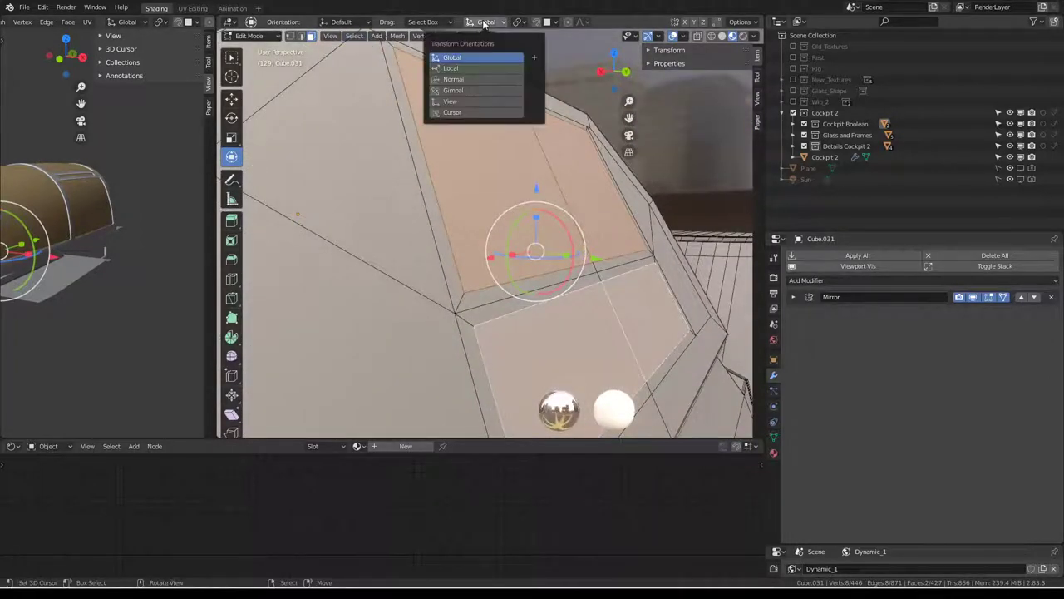
click(479, 79)
middle_drag(572, 190, 619, 248)
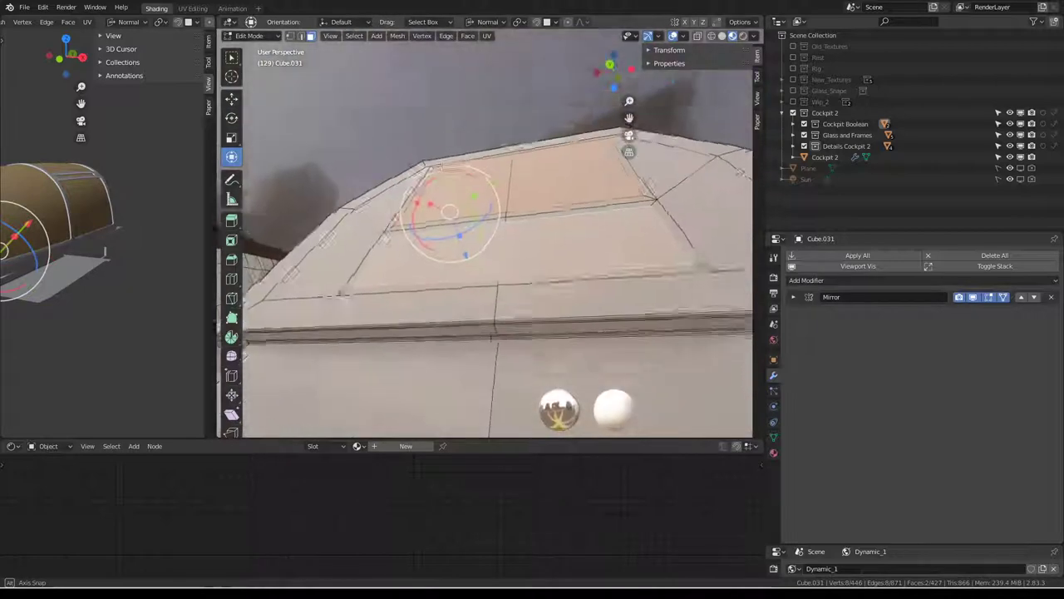
right_click(620, 248)
click(606, 233)
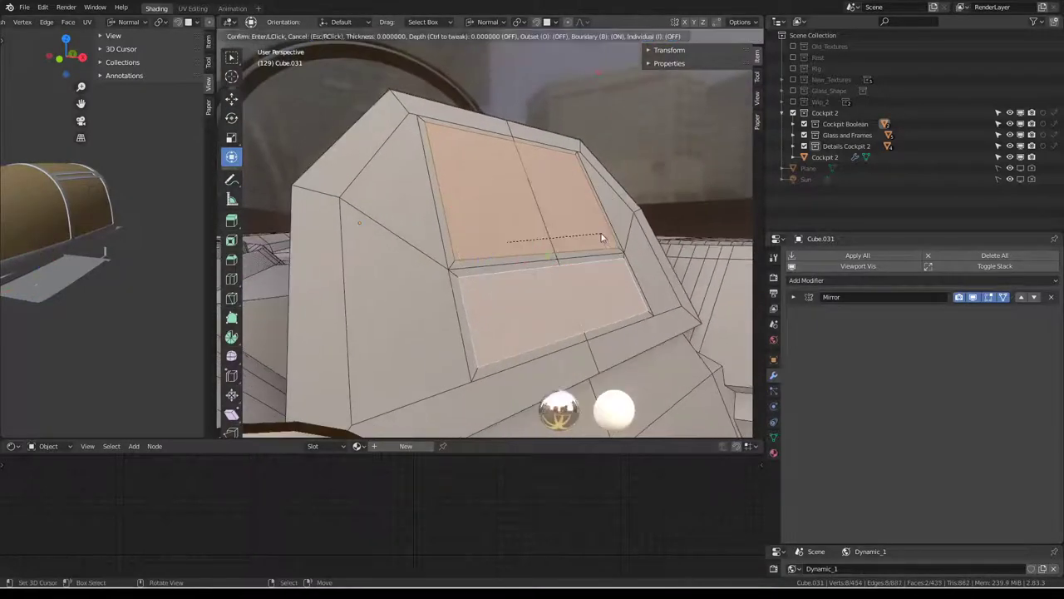
click(458, 256)
- Recess the screen faces -0.00544 along their normal into the panel
drag(480, 262, 483, 270)
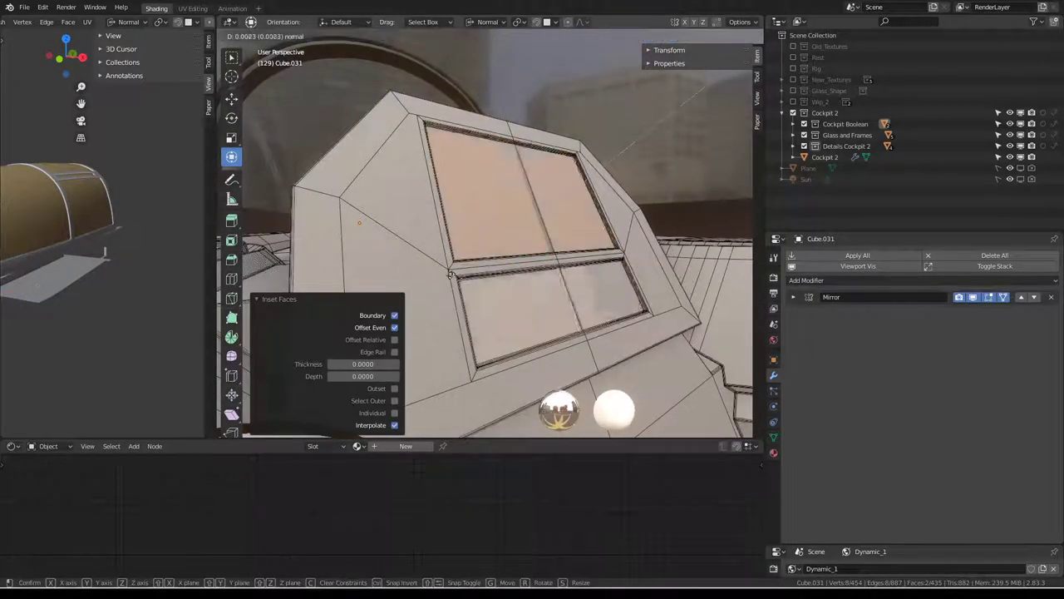
mouse_move(483, 270)
middle_down()
mouse_move(441, 249)
mouse_move(481, 257)
middle_up()
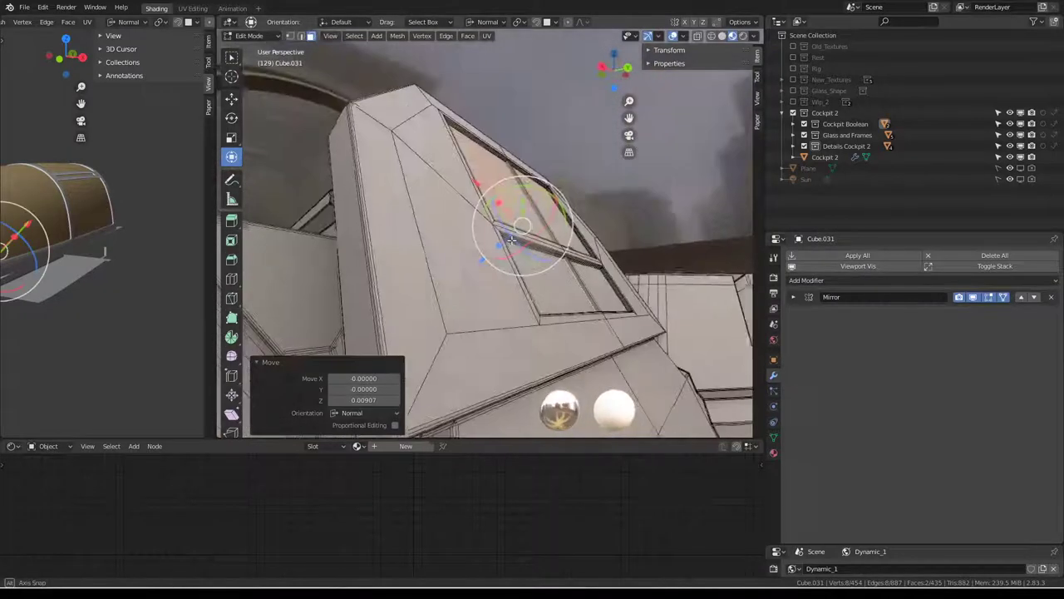
drag(479, 258, 499, 255)
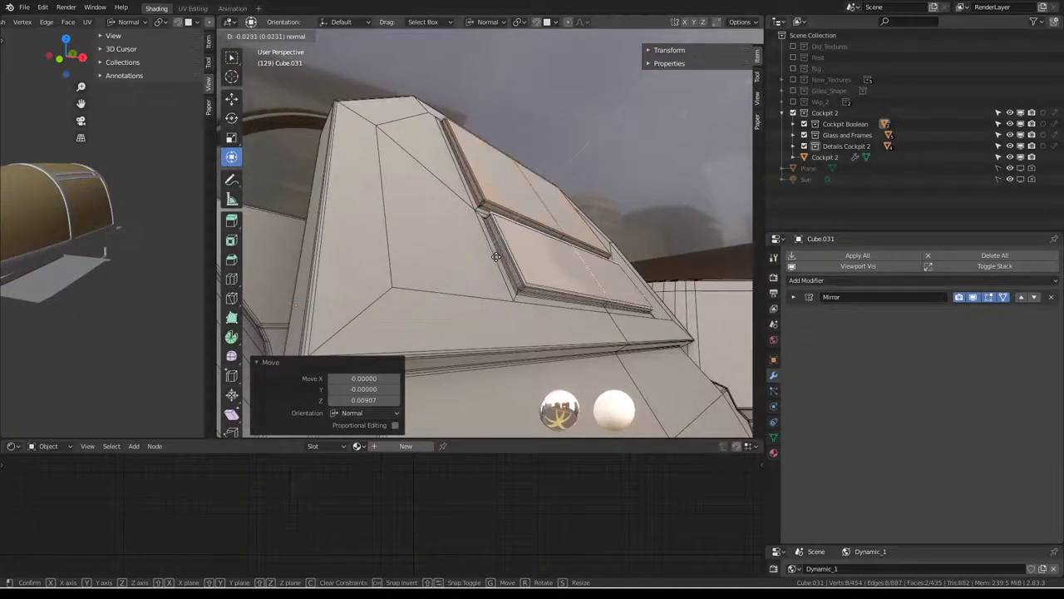
mouse_move(492, 257)
mouse_down()
mouse_move(470, 257)
mouse_move(483, 257)
mouse_up()
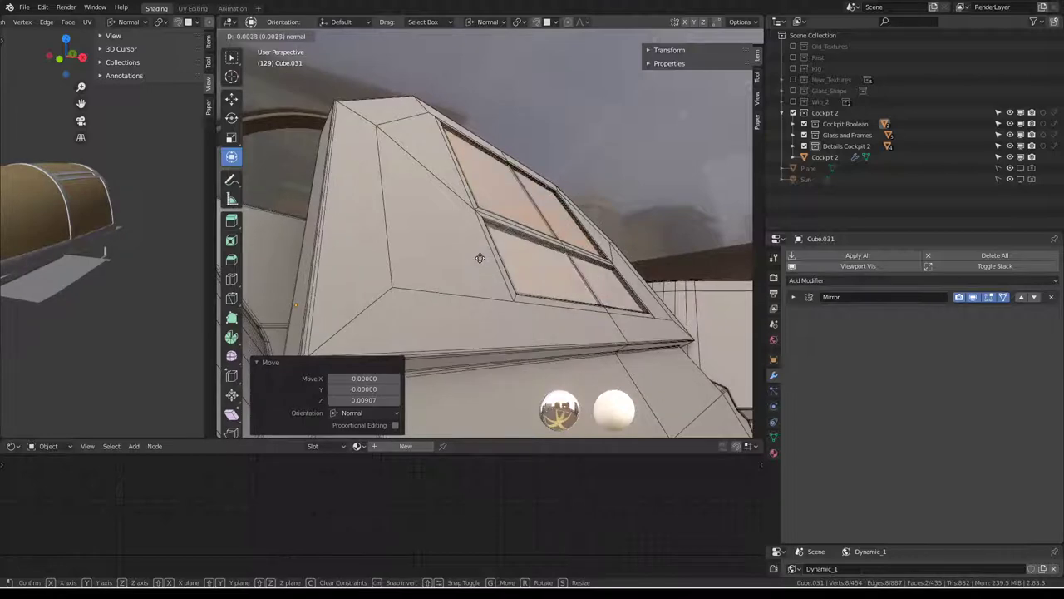
click(480, 257)
mouse_move(480, 257)
middle_down()
mouse_move(510, 242)
mouse_move(466, 200)
middle_up()
mouse_move(465, 200)
mouse_down()
mouse_move(451, 204)
mouse_move(457, 211)
mouse_up()
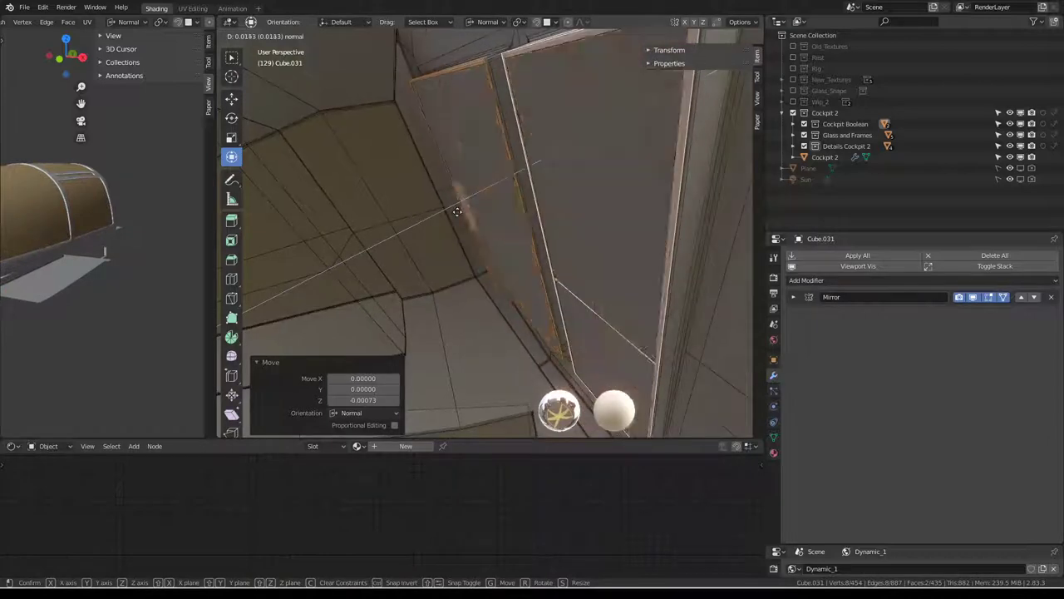
drag(457, 211, 534, 148)
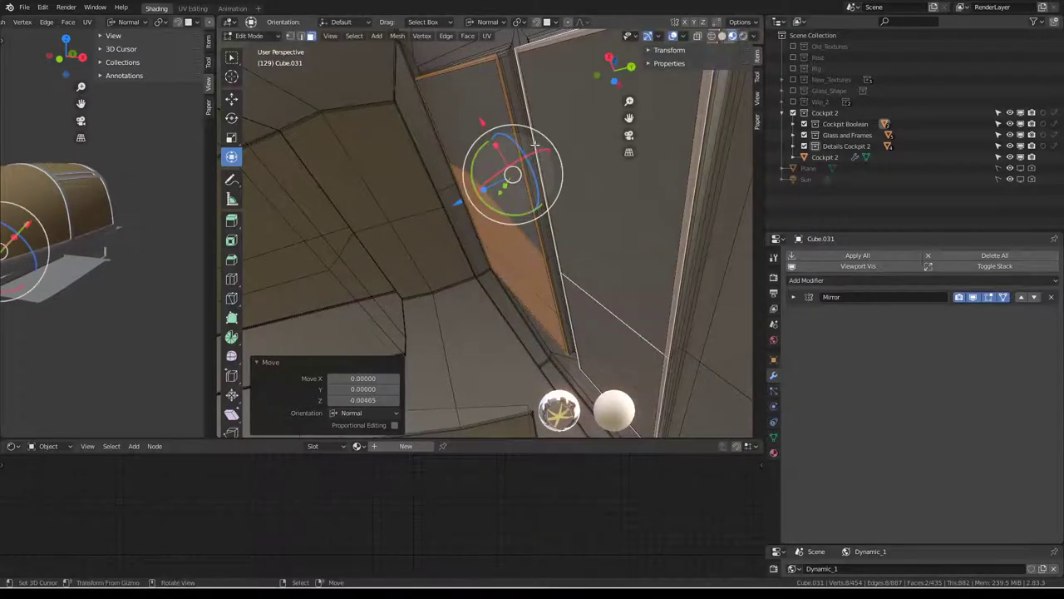
middle_drag(535, 147, 448, 205)
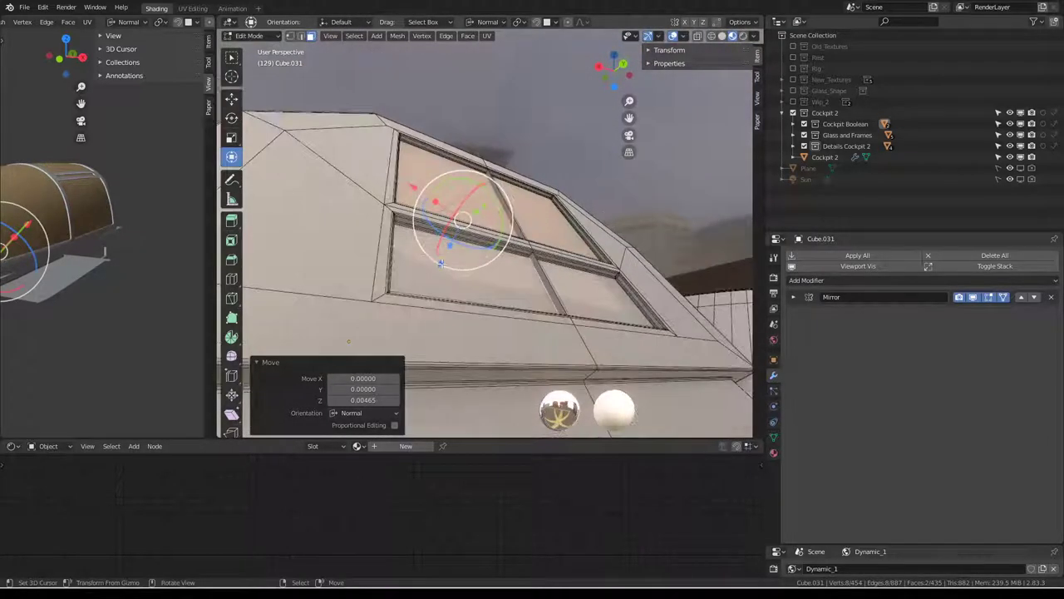
drag(442, 264, 441, 261)
middle_drag(441, 261, 518, 240)
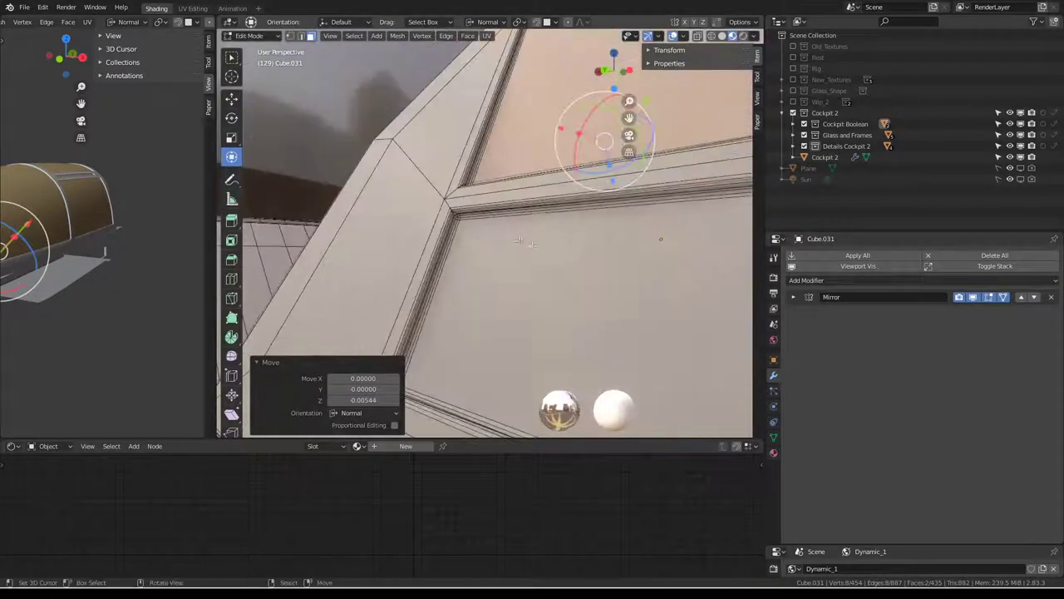
mouse_move(518, 240)
middle_down()
mouse_move(575, 222)
mouse_move(582, 202)
middle_up()
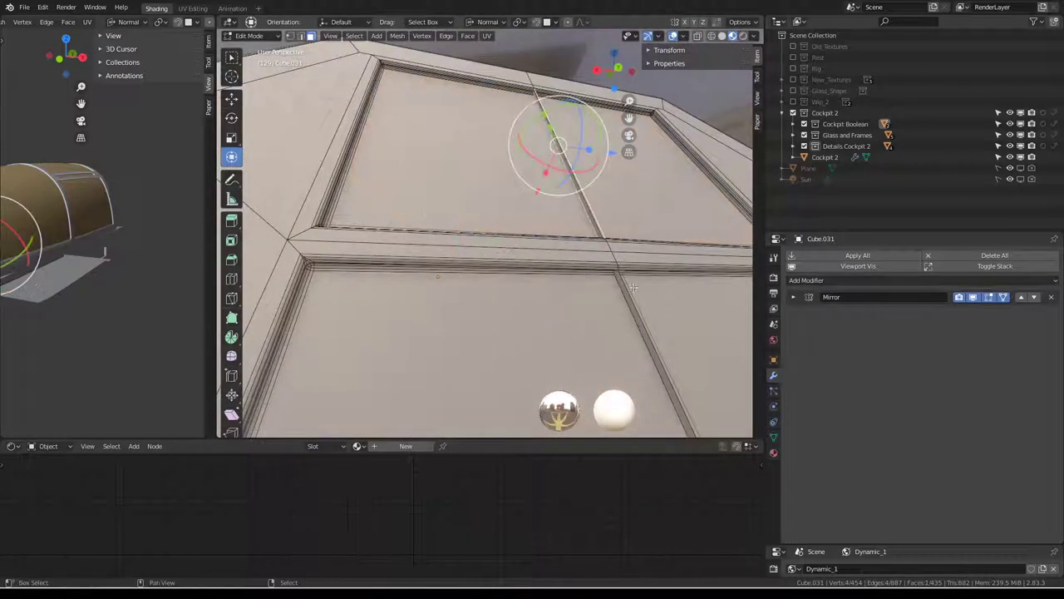
mouse_move(632, 288)
middle_down()
mouse_move(613, 231)
mouse_move(496, 218)
mouse_move(542, 269)
mouse_move(698, 20)
middle_up()
- Return to Object Mode and turn the viewport overlays off
key(Tab)
right_click(617, 226)
key(Escape)
click(670, 39)
- From a low frontal view of the dashboard, select the round gauge knob Circle.030
mouse_move(615, 173)
middle_down()
mouse_move(501, 182)
mouse_move(526, 227)
mouse_move(483, 208)
mouse_move(470, 286)
middle_up()
scroll(495, 209, down, 3)
click(424, 266)
scroll(442, 262, up, 2)
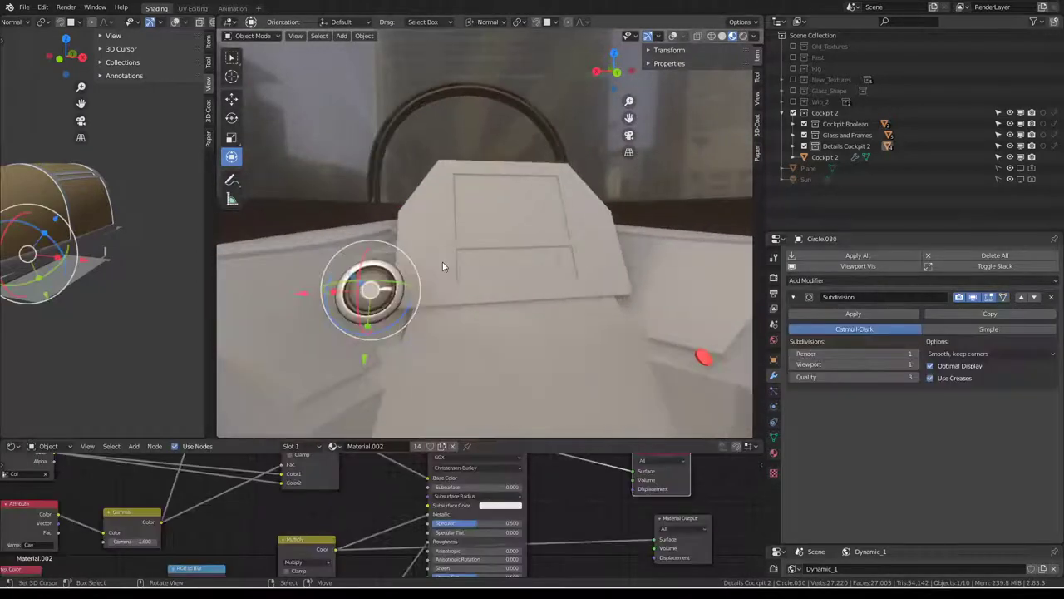
- Enable face snapping and snap the round knob onto the cockpit's left side surface
click(536, 23)
key(g)
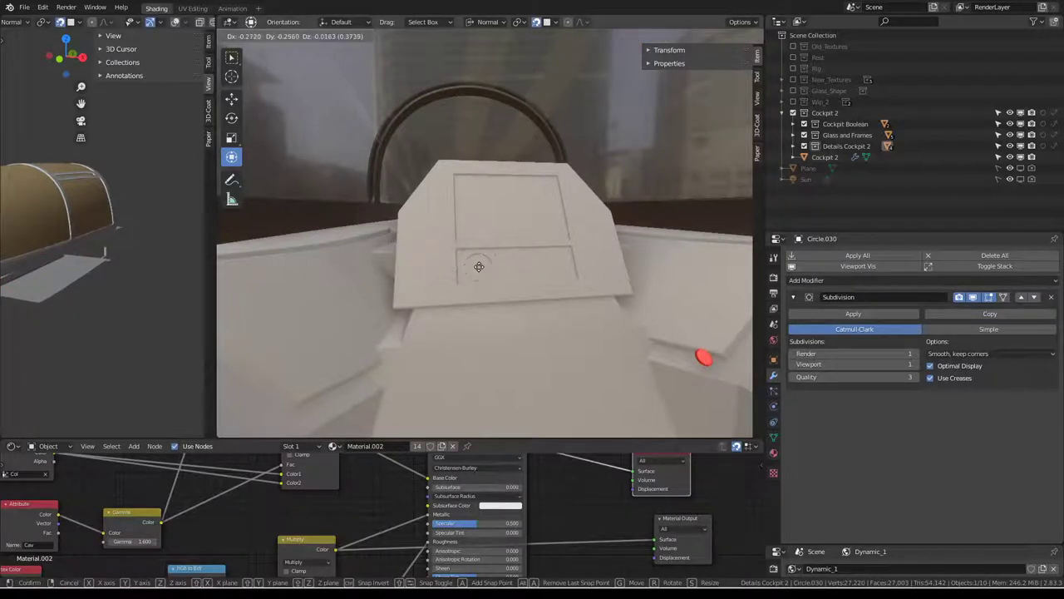
click(426, 279)
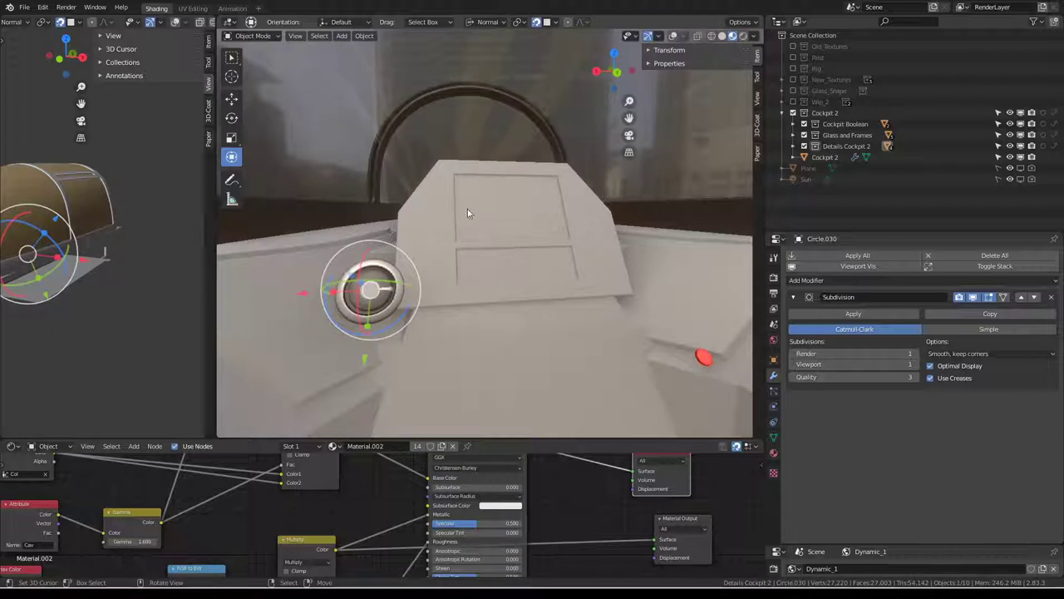
click(553, 22)
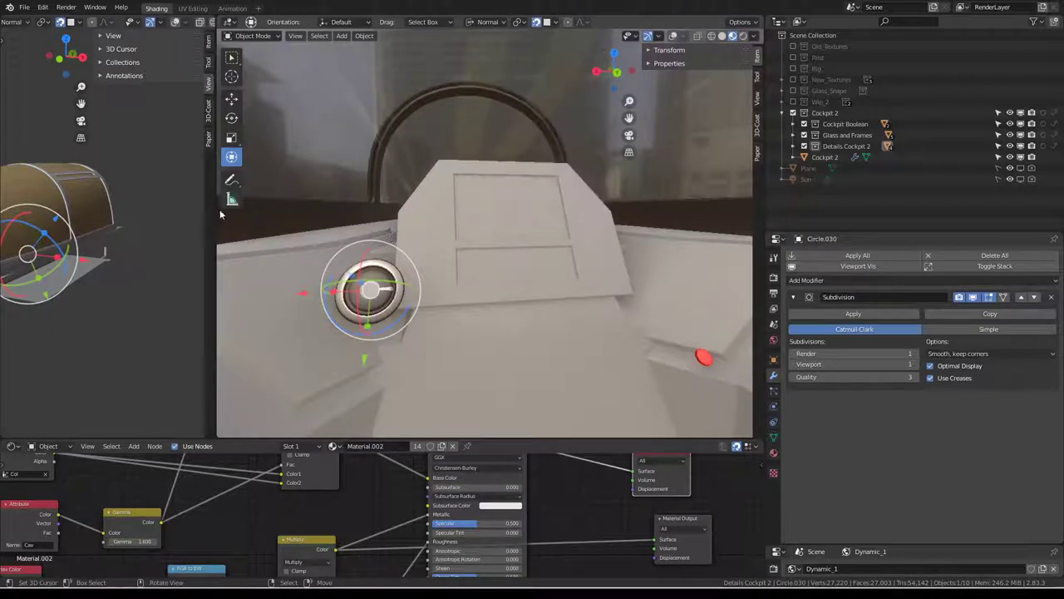
mouse_move(466, 274)
middle_down()
mouse_move(428, 294)
mouse_move(517, 233)
middle_up()
key(s)
key(Escape)
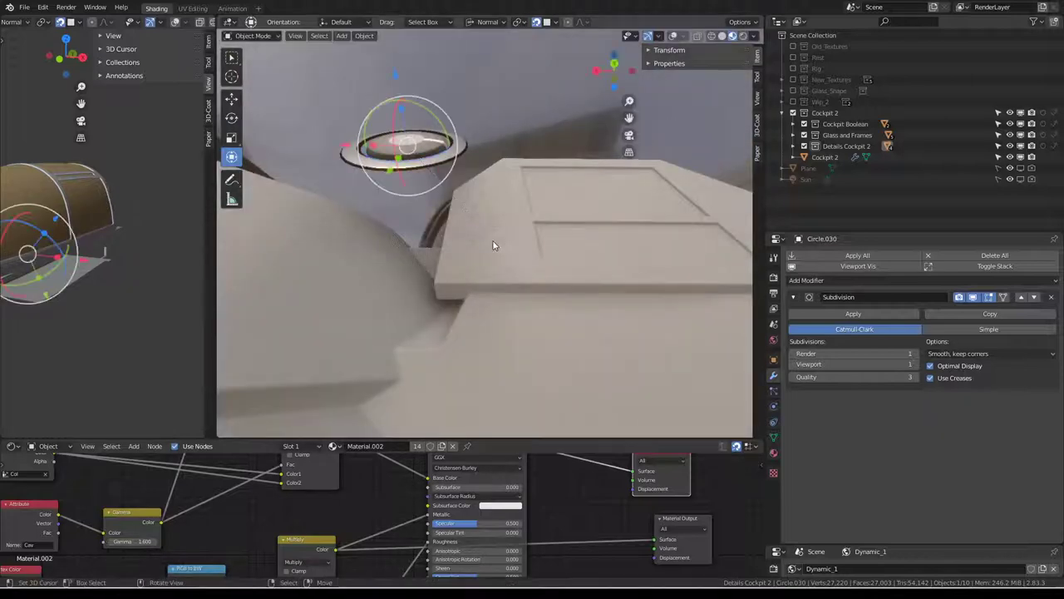
key(g)
click(493, 240)
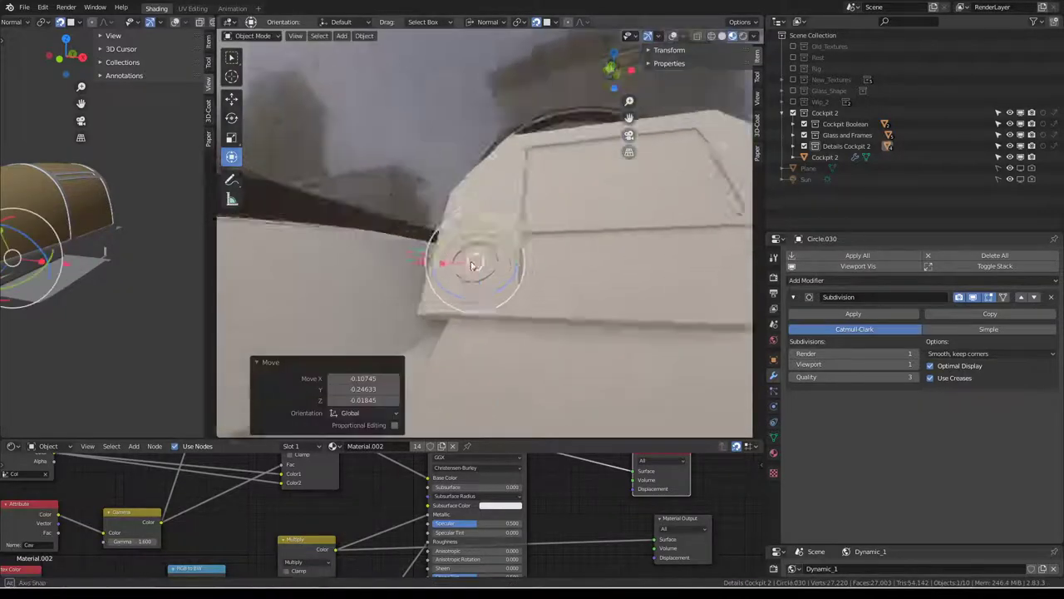
- Refine the knob's placement beside the central console with a few more snapped moves
mouse_move(493, 240)
middle_down()
mouse_move(388, 297)
mouse_move(452, 278)
middle_up()
key(g)
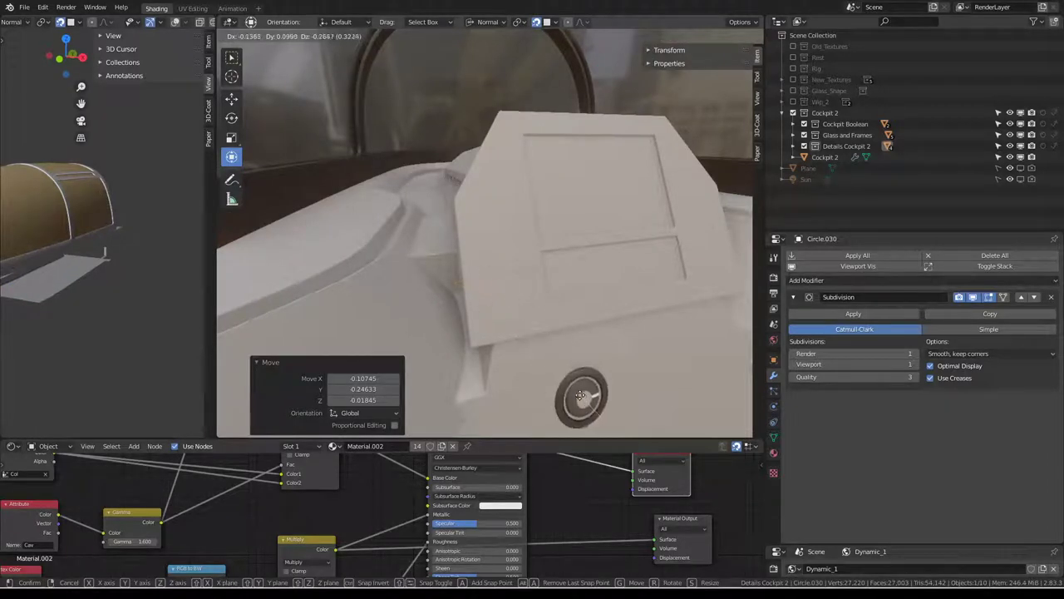
click(348, 316)
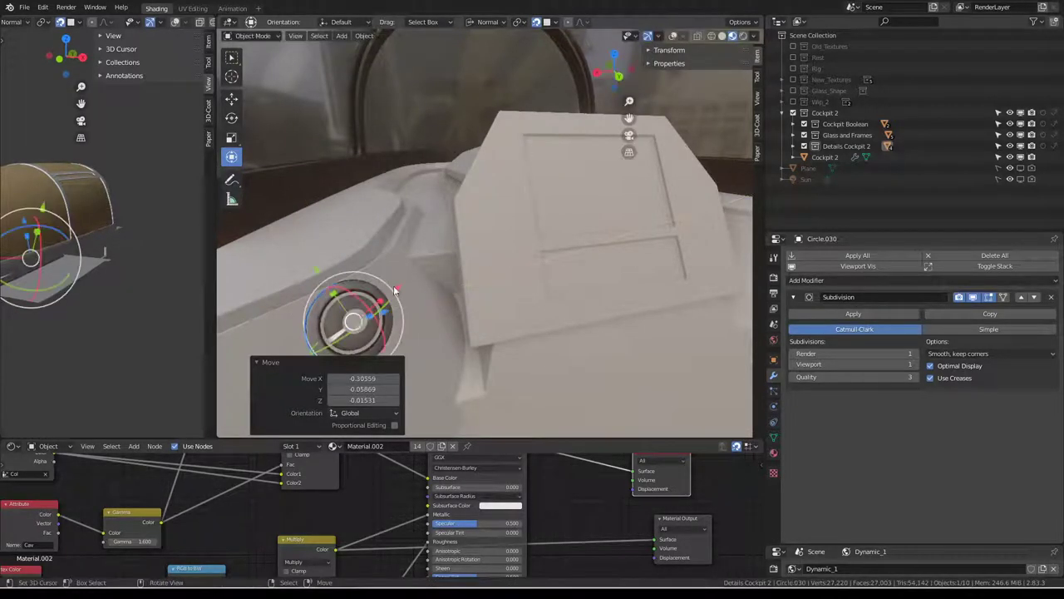
mouse_move(349, 316)
middle_down()
mouse_move(410, 306)
mouse_move(340, 270)
mouse_move(386, 209)
mouse_move(491, 202)
mouse_move(429, 193)
middle_up()
key(g)
click(409, 308)
key(g)
click(405, 217)
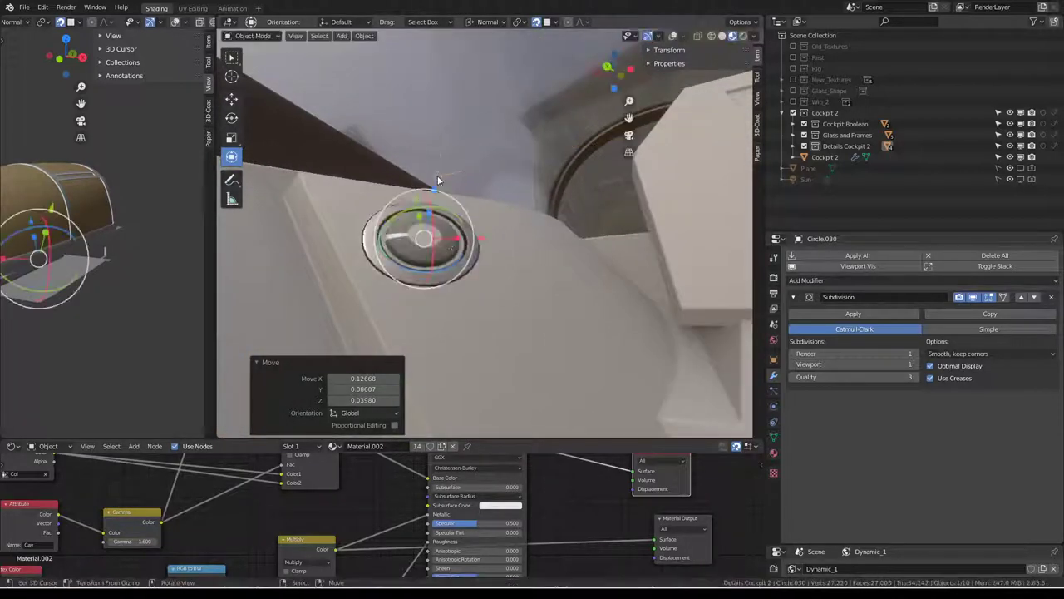
mouse_move(438, 176)
middle_down()
mouse_move(518, 219)
mouse_move(580, 289)
mouse_move(548, 229)
middle_up()
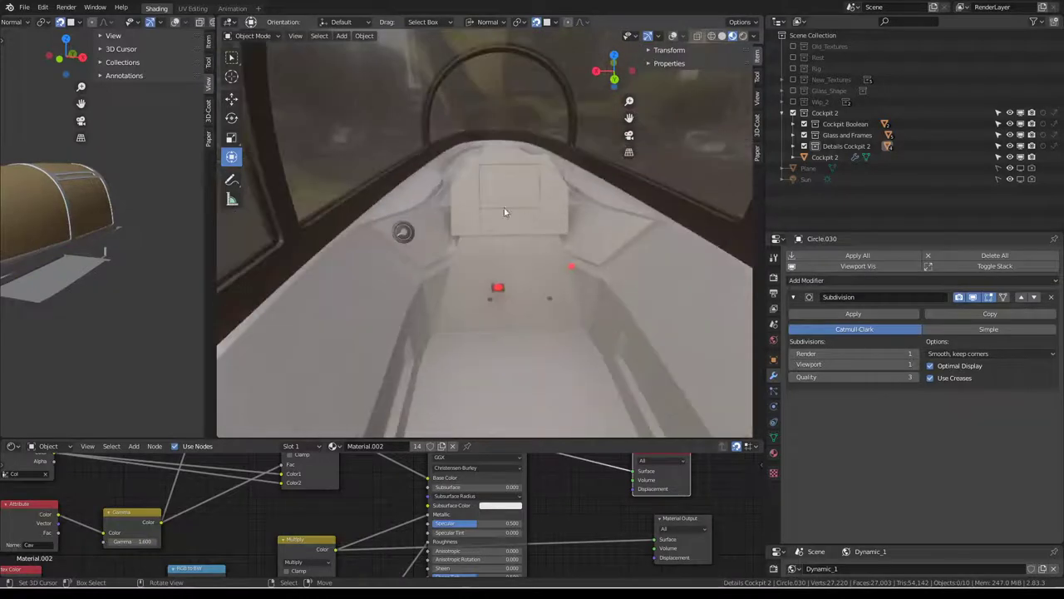
scroll(486, 210, up, 3)
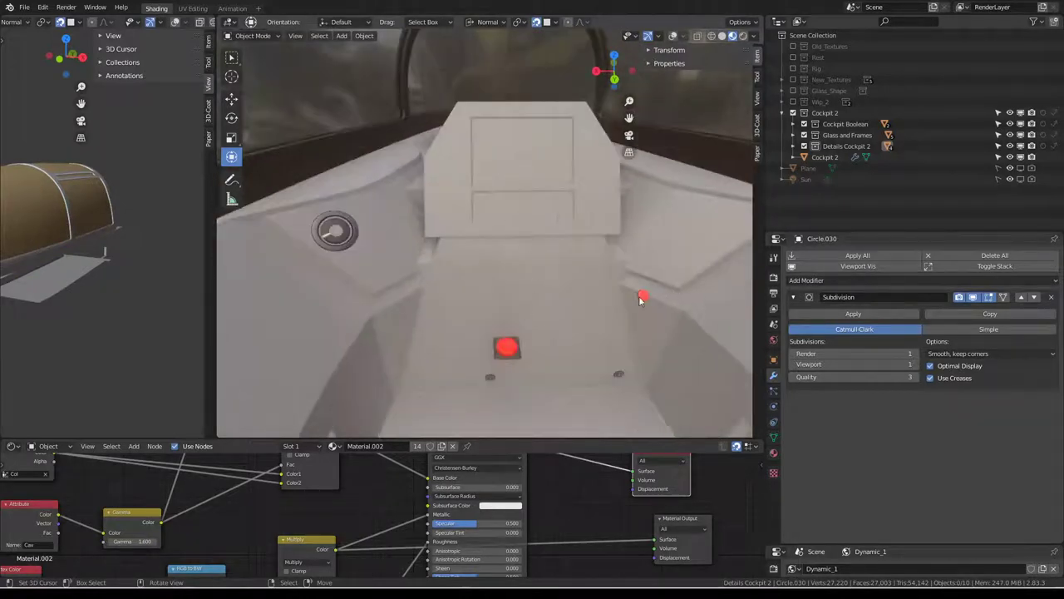
- Select the screw Circle.016 and move it onto the edge of the central console panel
click(619, 374)
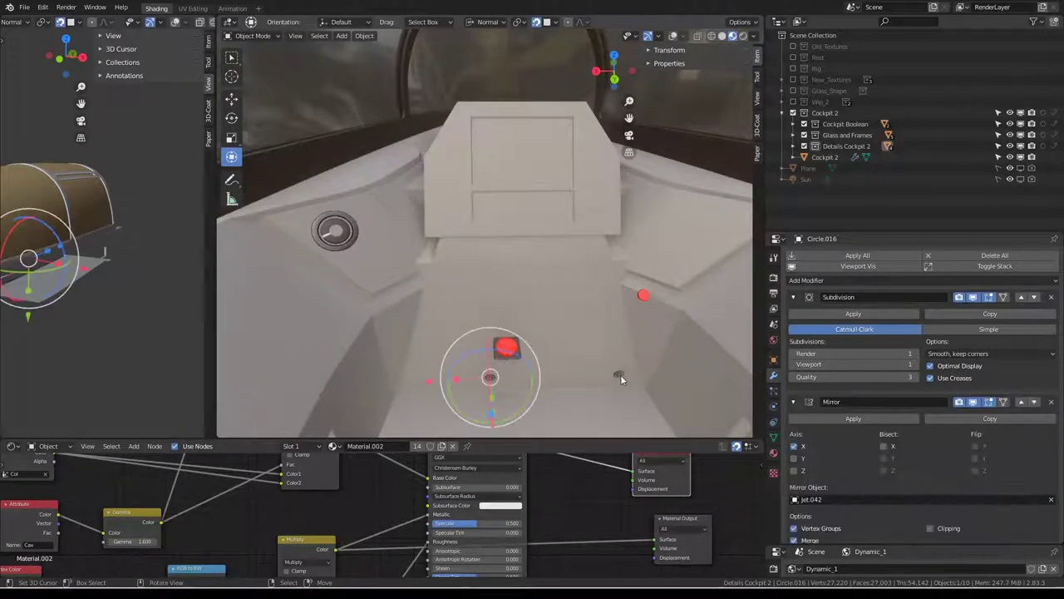
key(g)
click(434, 230)
scroll(435, 230, up, 2)
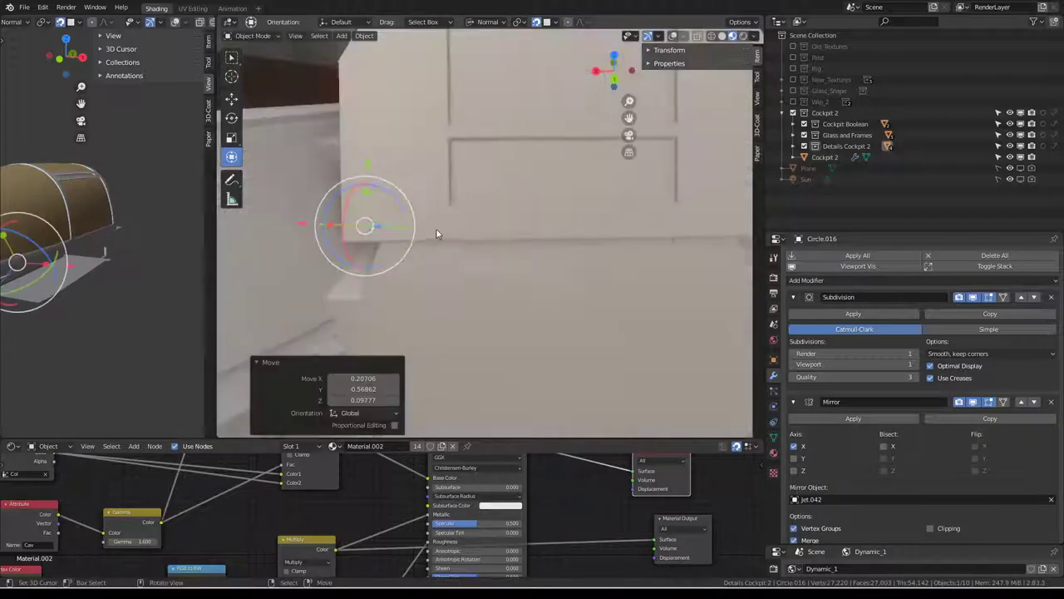
mouse_move(435, 230)
middle_down()
mouse_move(487, 178)
mouse_move(551, 233)
middle_up()
key(g)
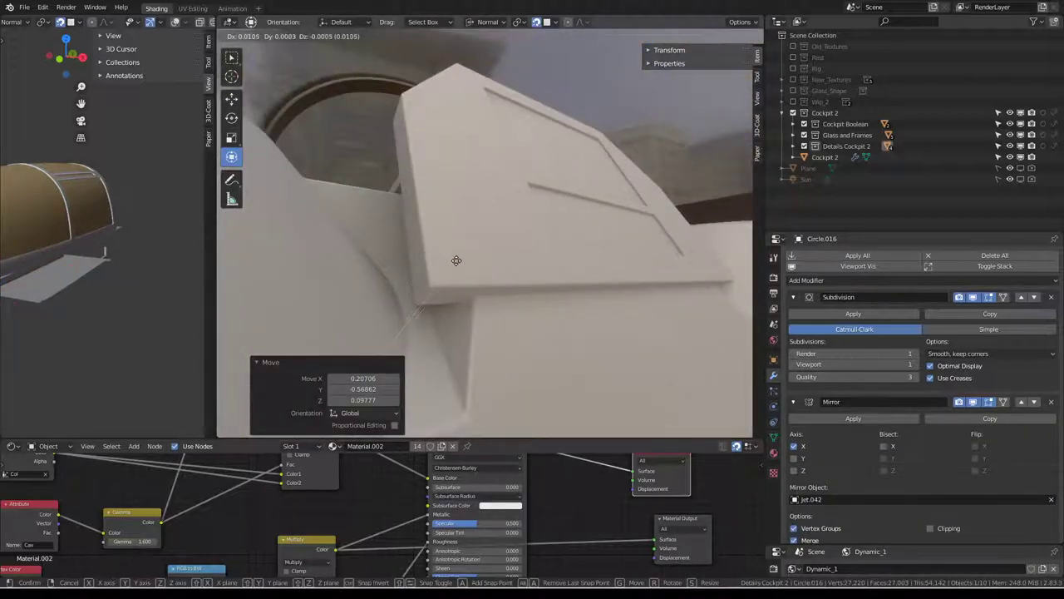
click(457, 260)
mouse_move(456, 260)
middle_down()
mouse_move(424, 250)
mouse_move(463, 221)
middle_up()
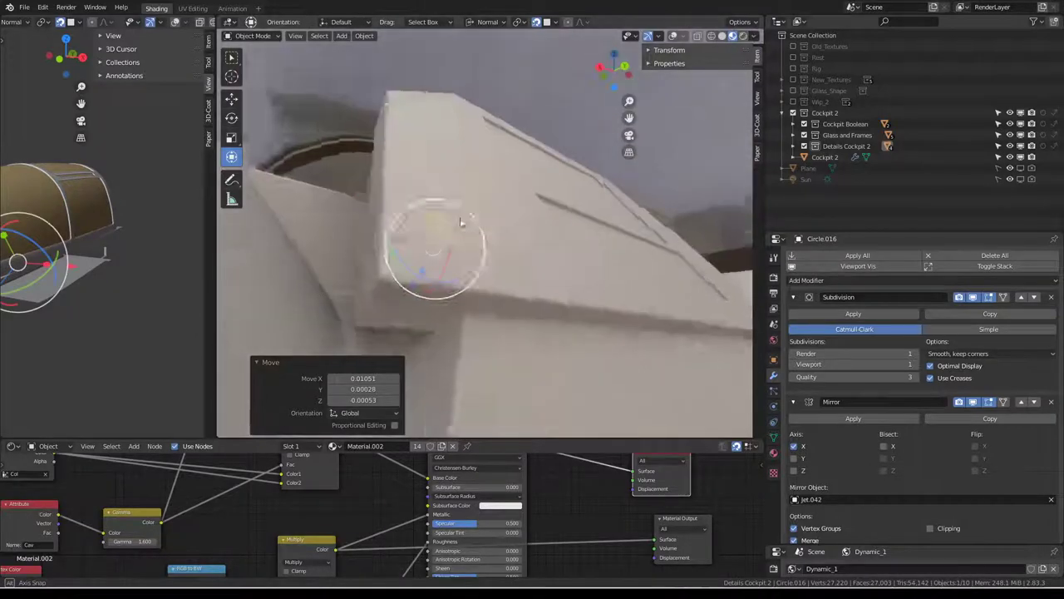
- Switch between solid and material preview shading, then turn viewport overlays back on
click(722, 36)
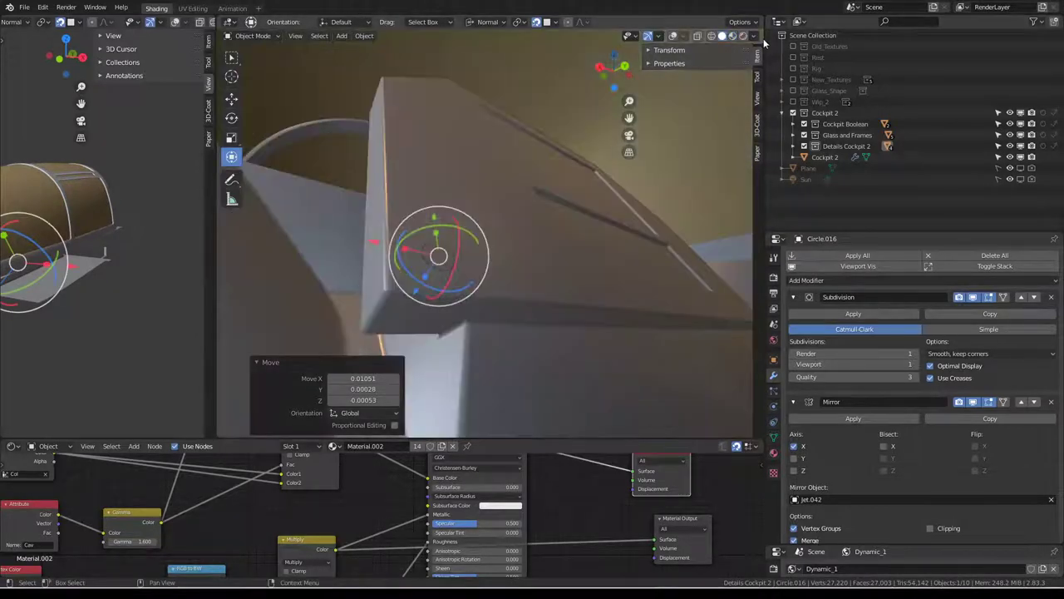
click(754, 35)
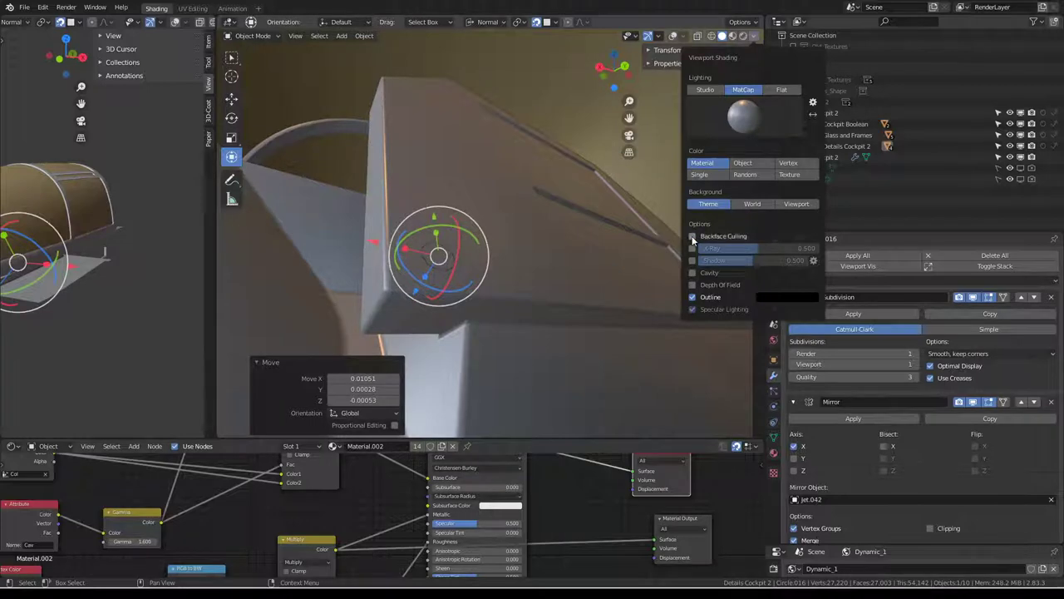
mouse_move(657, 241)
middle_down()
mouse_move(555, 196)
mouse_move(454, 205)
middle_up()
click(732, 36)
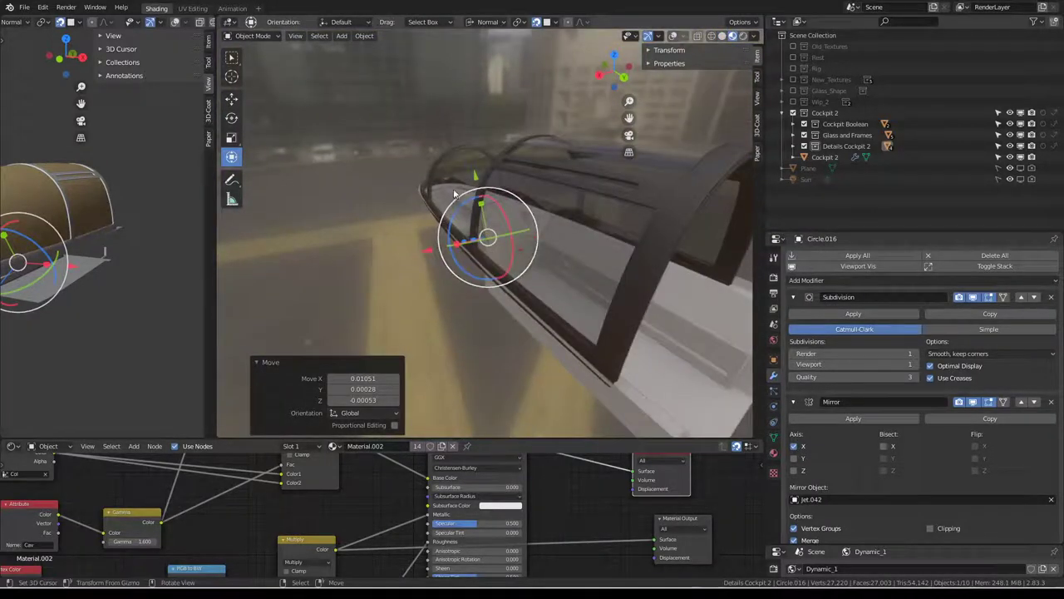
scroll(457, 179, up, 3)
scroll(457, 179, down, 5)
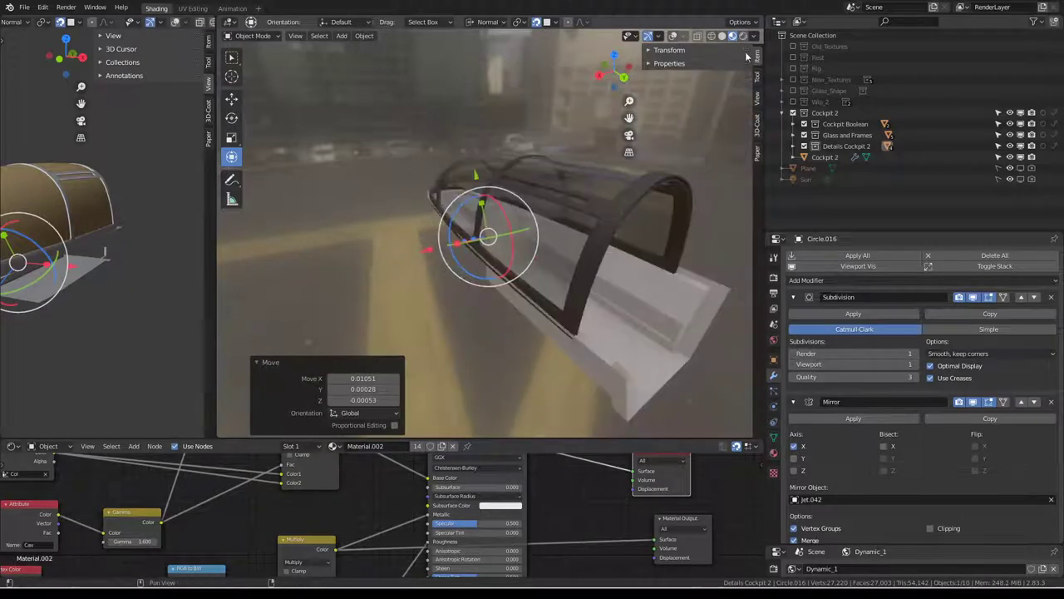
click(675, 36)
- Select and frame the screw, hide overlays, and scale the screw up to 1.432
click(404, 239)
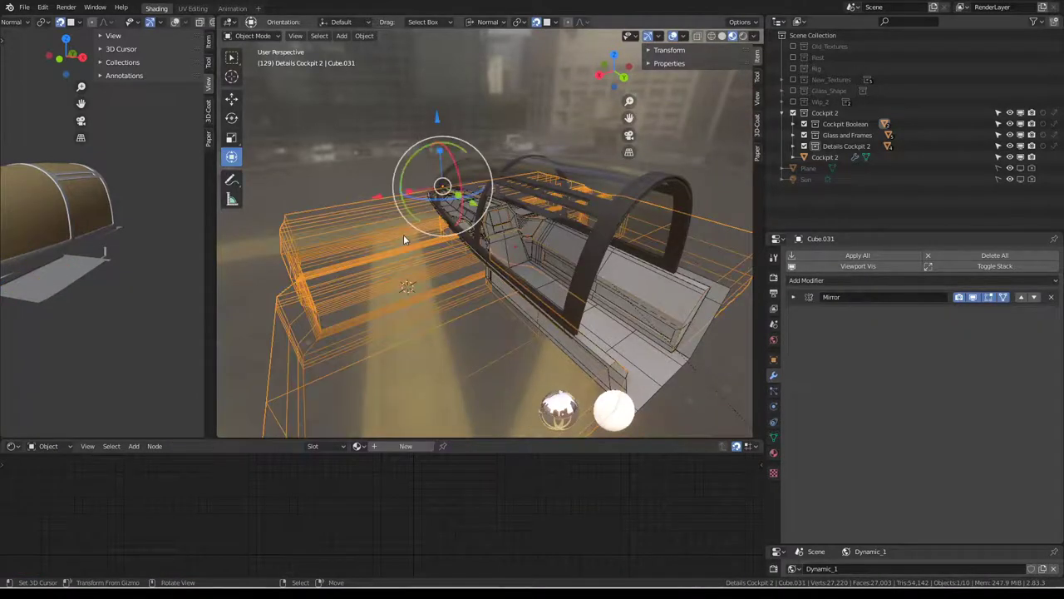
key(KP_Decimal)
click(482, 251)
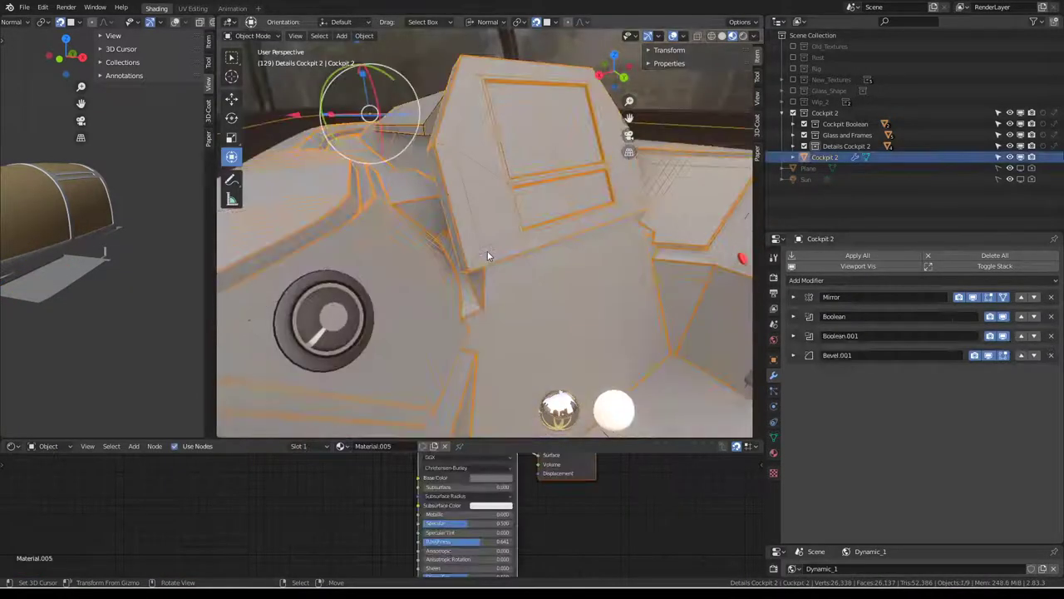
click(481, 251)
key(KP_Decimal)
key(g)
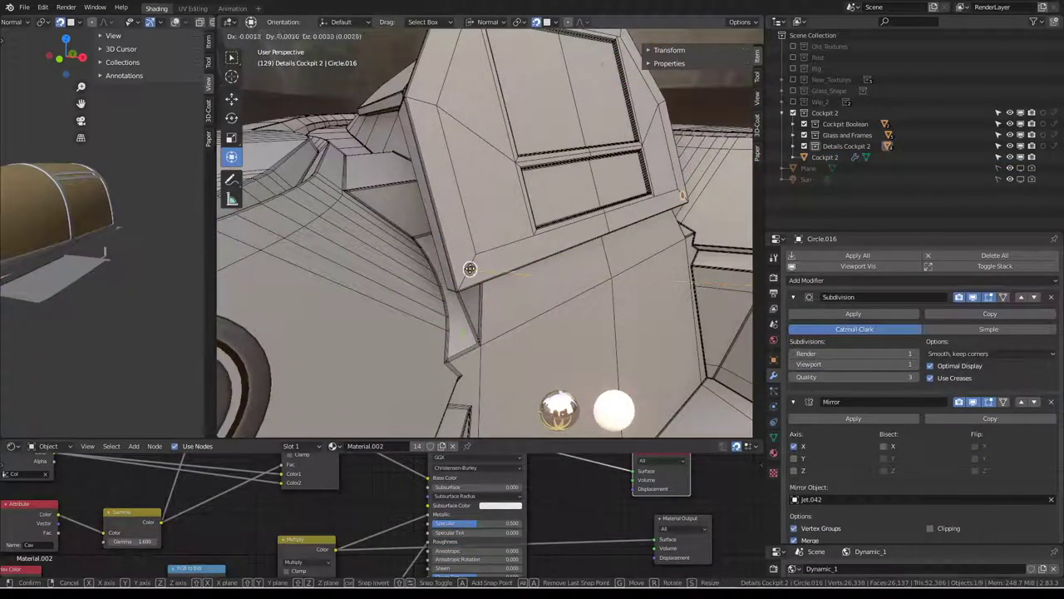
click(470, 268)
scroll(470, 269, up, 3)
click(672, 35)
mouse_move(581, 207)
middle_down()
mouse_move(468, 247)
mouse_move(438, 288)
middle_up()
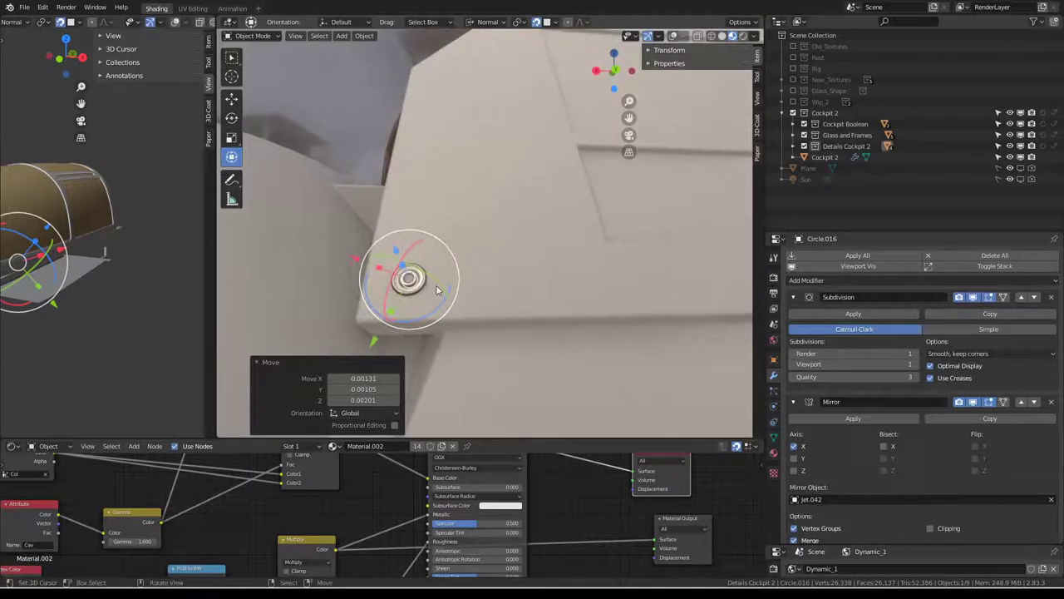
click(443, 293)
- Add duplicate screw bolts at the console panel corners, then deselect everything
key(g)
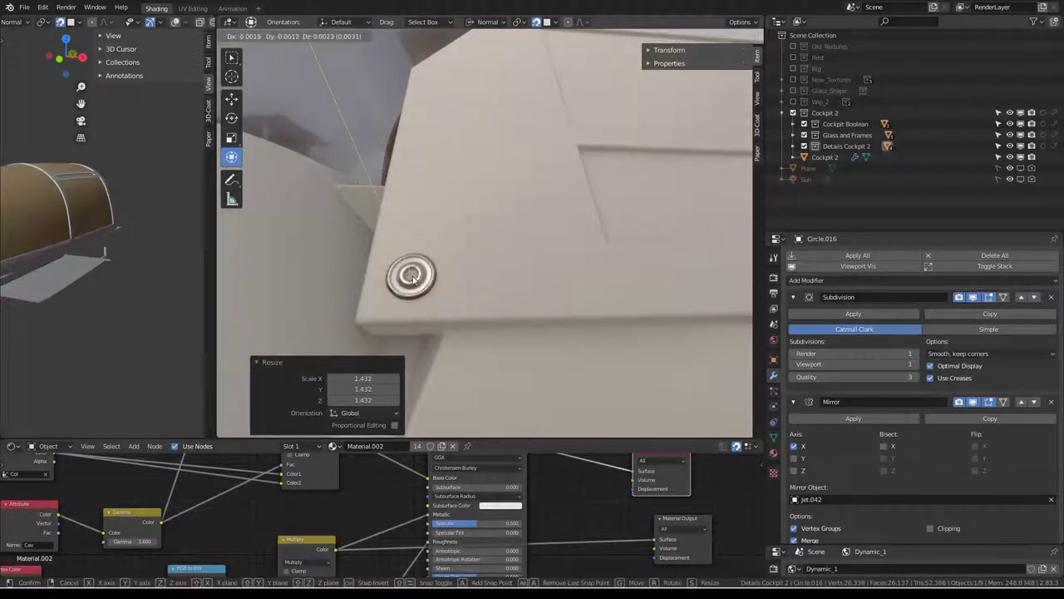
click(413, 278)
mouse_move(523, 185)
middle_down()
mouse_move(527, 268)
mouse_move(468, 190)
mouse_move(506, 180)
mouse_move(583, 287)
mouse_move(452, 169)
mouse_move(403, 194)
mouse_move(496, 199)
mouse_move(485, 235)
mouse_move(468, 212)
mouse_move(468, 245)
mouse_move(377, 284)
middle_up()
key(shift+d)
click(460, 189)
key(alt+a)
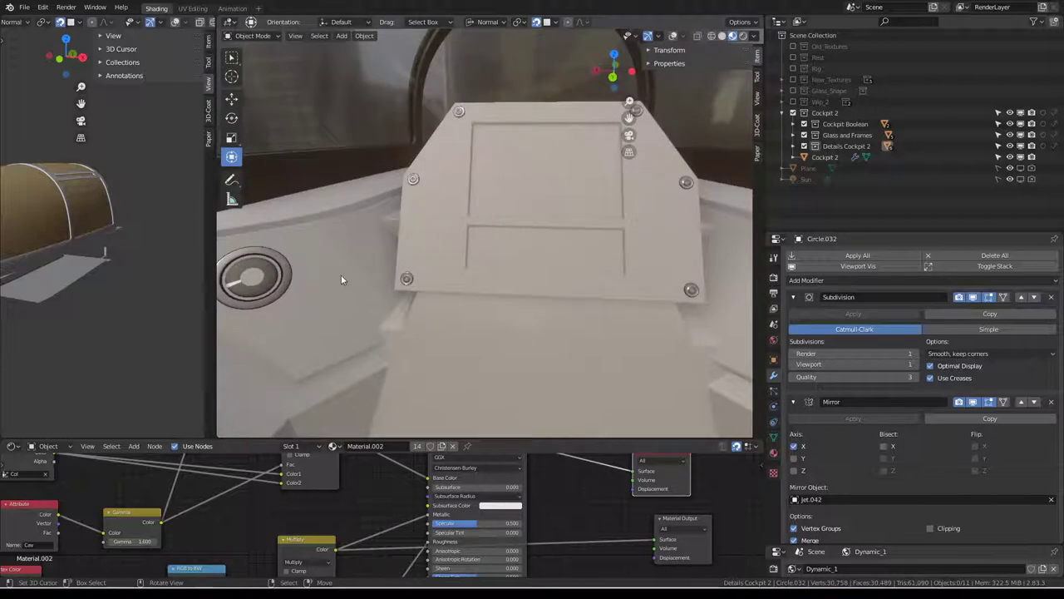
- Toggle Edit Mode on the cockpit body while switching between it and Cube.031
middle_drag(546, 223, 487, 221)
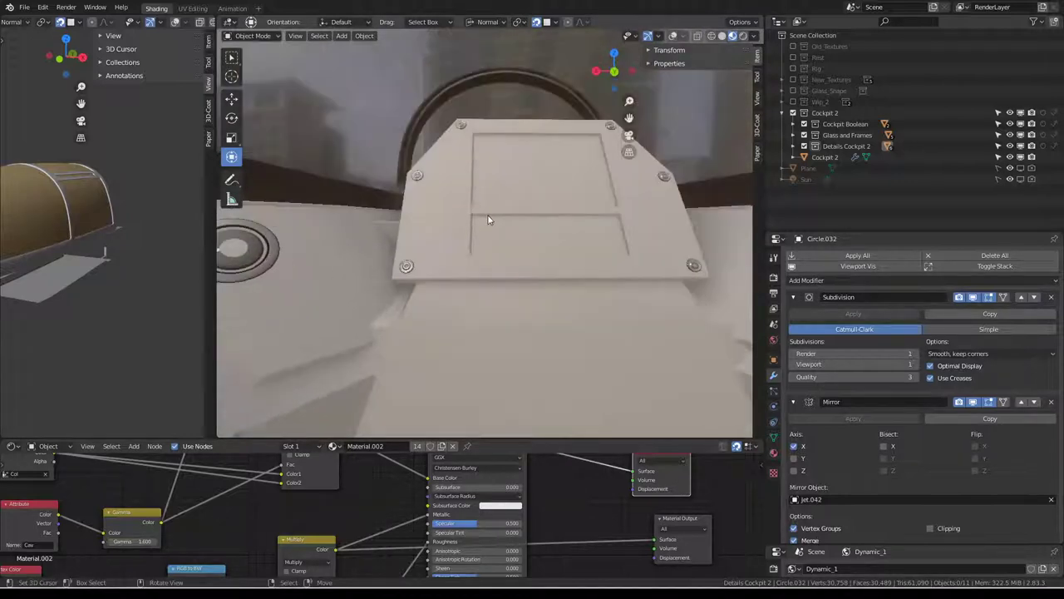
click(469, 224)
key(Tab)
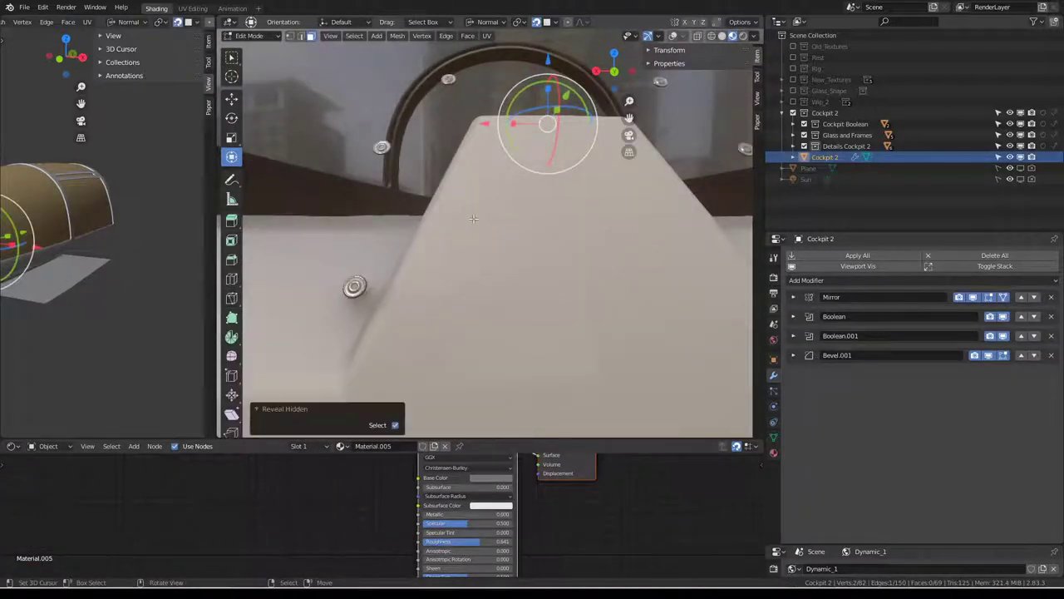
key(Tab)
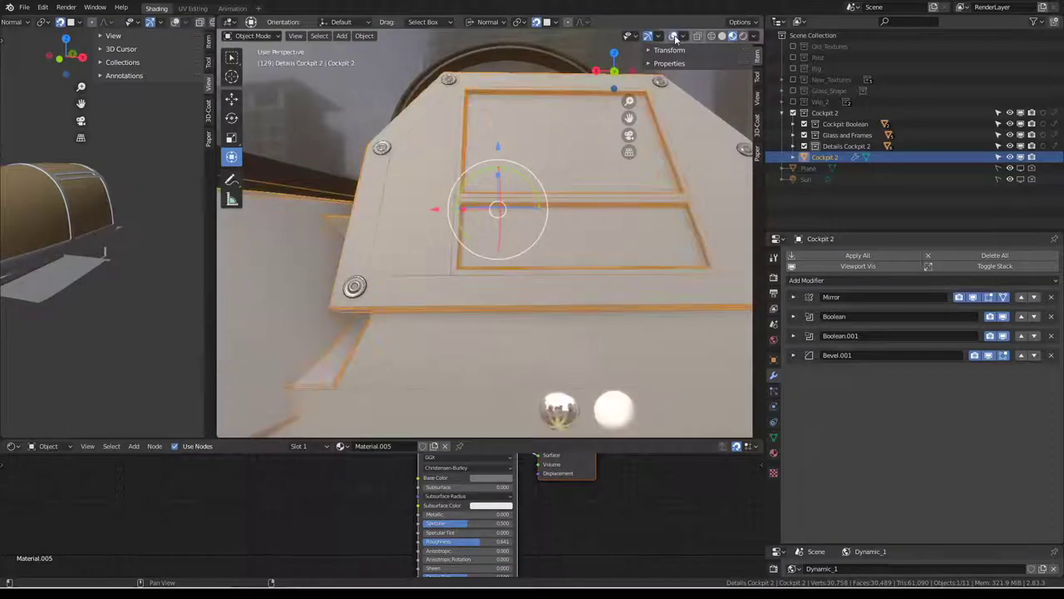
click(499, 210)
click(463, 223)
key(Tab)
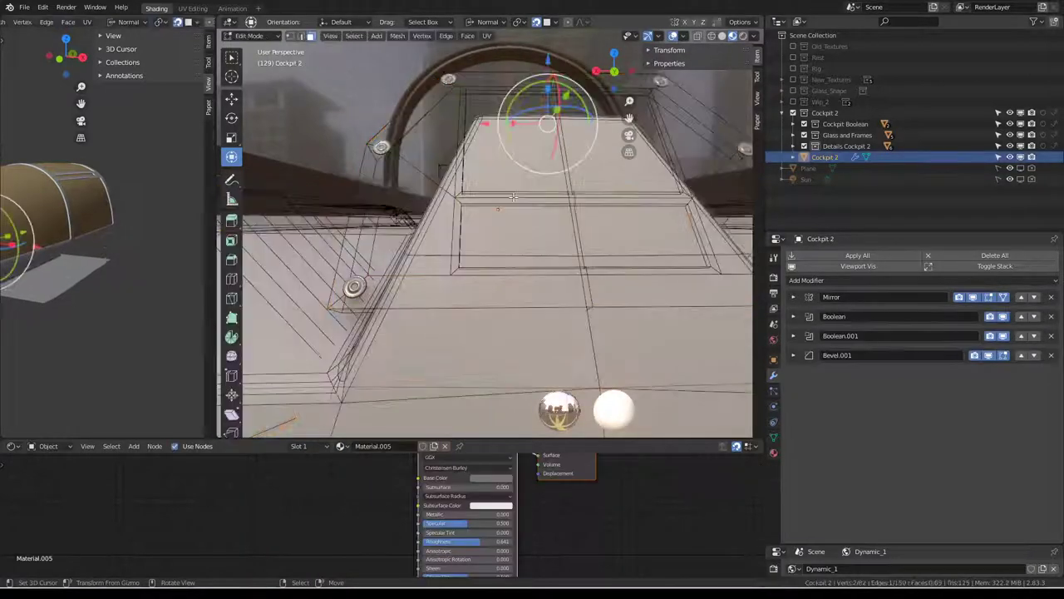
key(Tab)
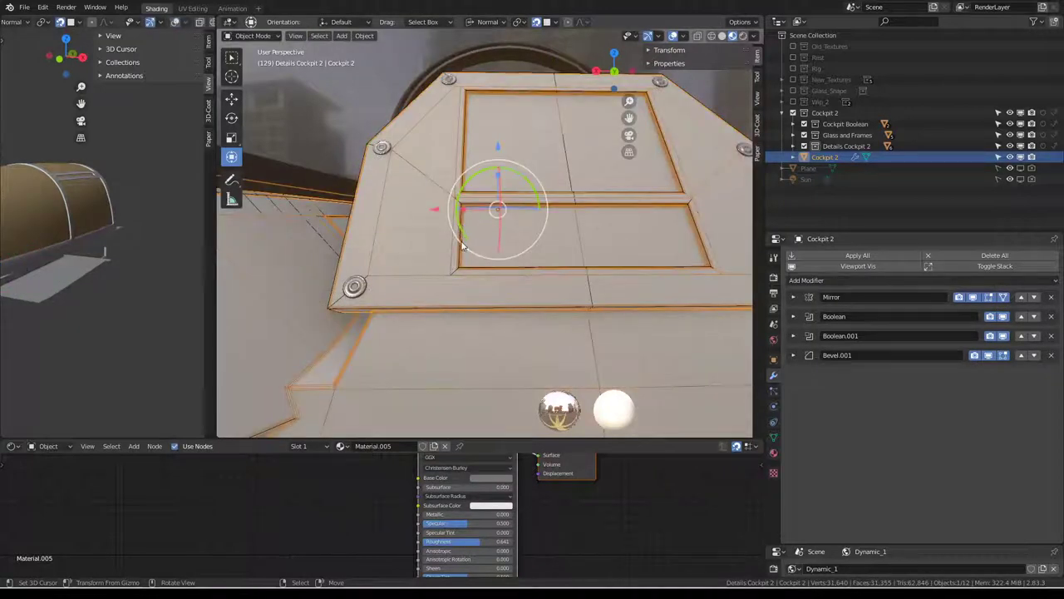
- Select the Cube.031 panel frame and enter its Edit Mode
click(463, 245)
click(459, 244)
key(Tab)
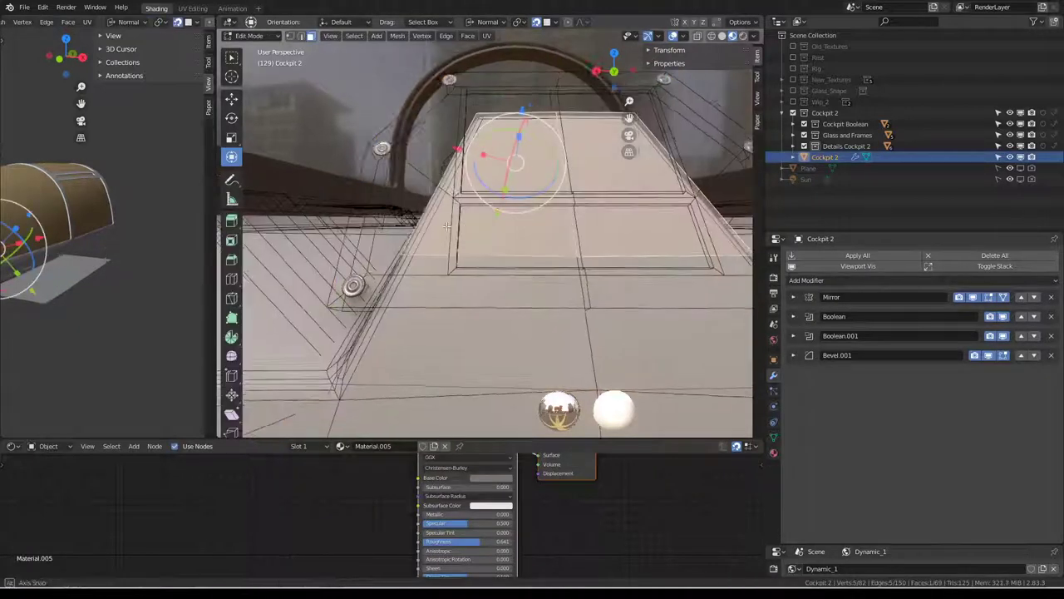
key(Tab)
mouse_move(446, 225)
middle_down()
mouse_move(427, 218)
mouse_move(424, 246)
middle_up()
click(426, 234)
key(Tab)
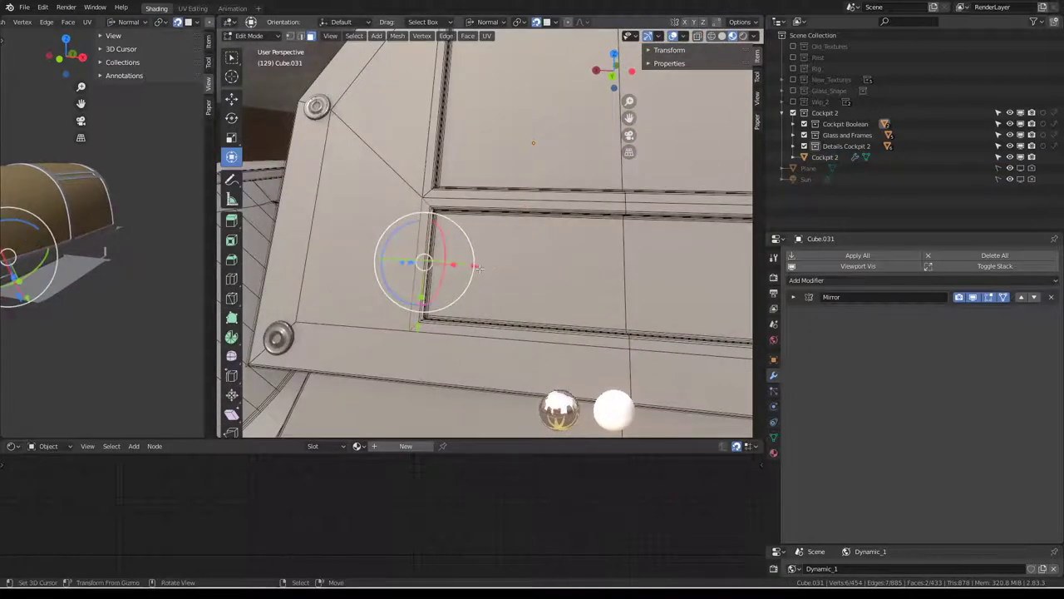
- Push the lower inset panel face deeper along its normal, then return to Object Mode
middle_drag(478, 268, 500, 203)
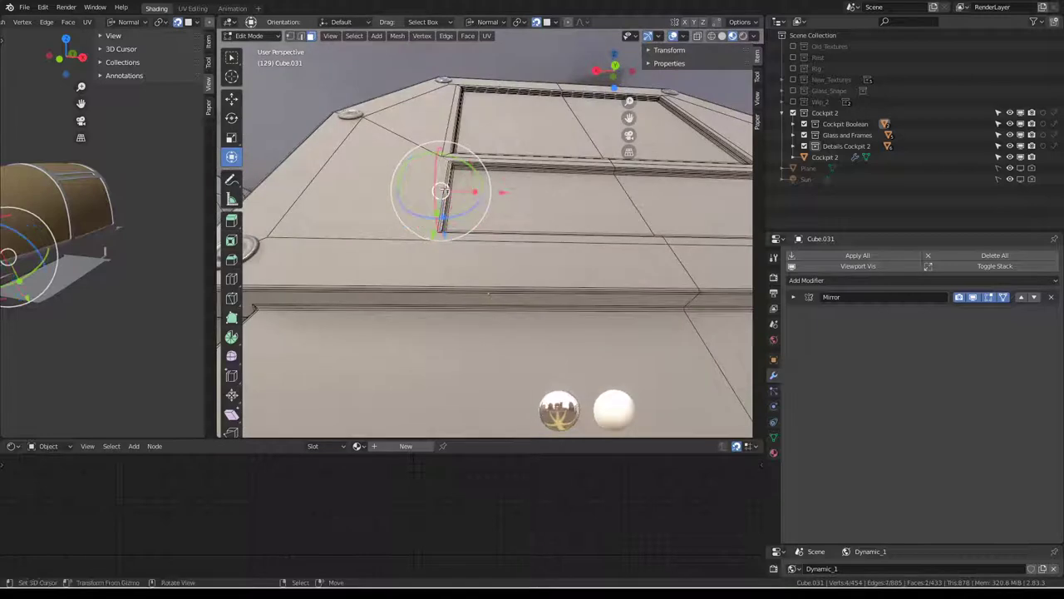
click(446, 190)
mouse_move(443, 191)
middle_down()
mouse_move(355, 276)
mouse_move(498, 174)
mouse_move(673, 98)
middle_up()
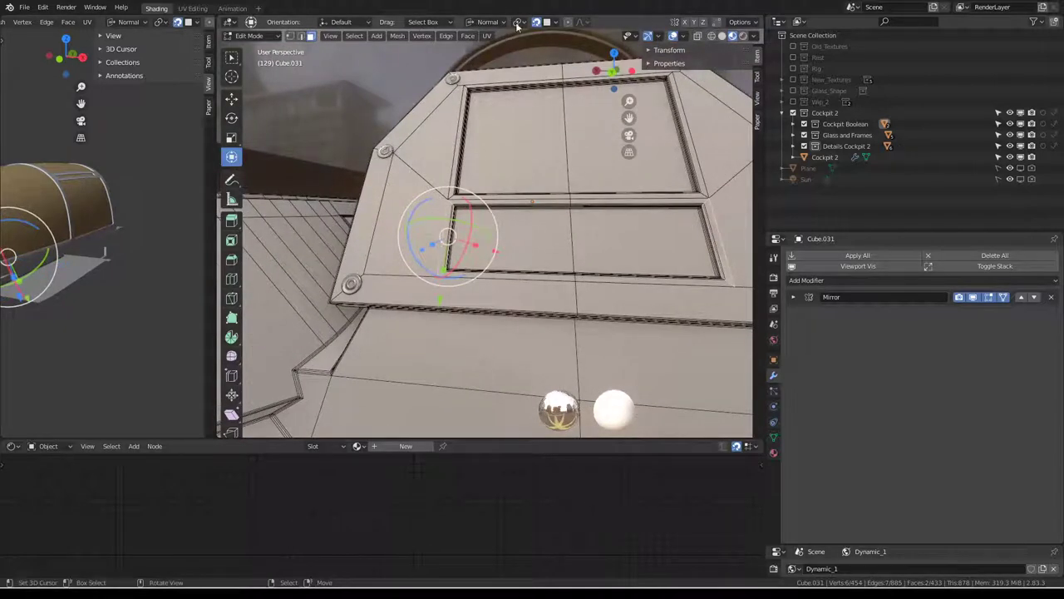
middle_drag(532, 83, 559, 234)
drag(573, 249, 552, 252)
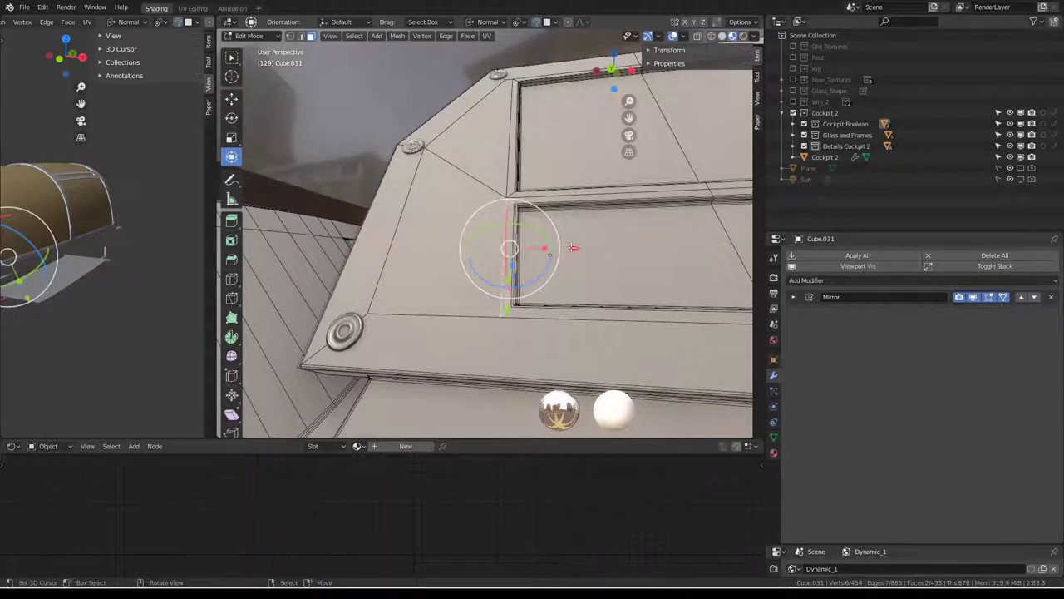
drag(573, 248, 556, 247)
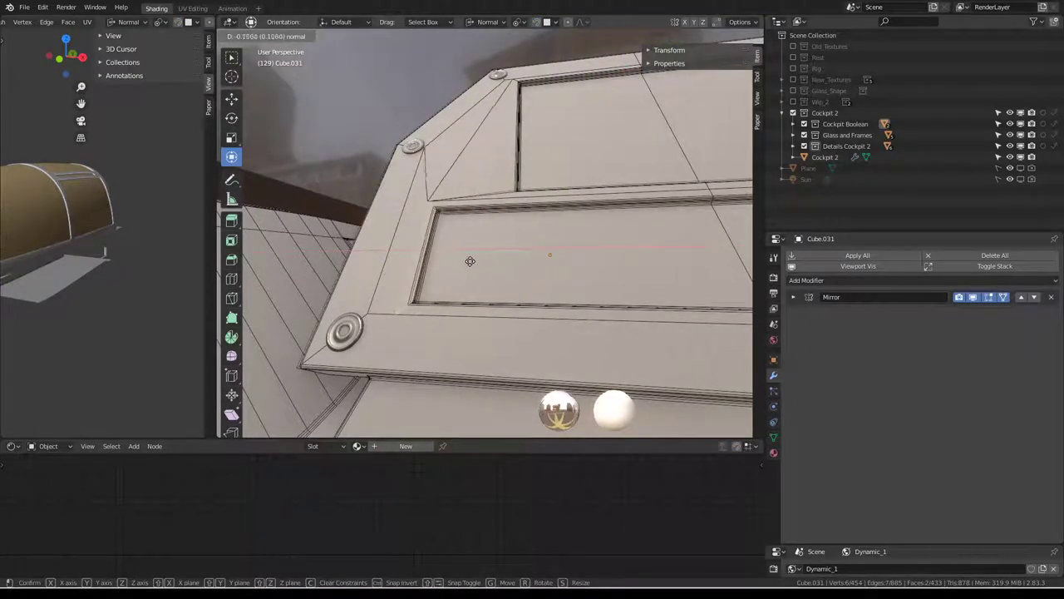
drag(452, 260, 457, 262)
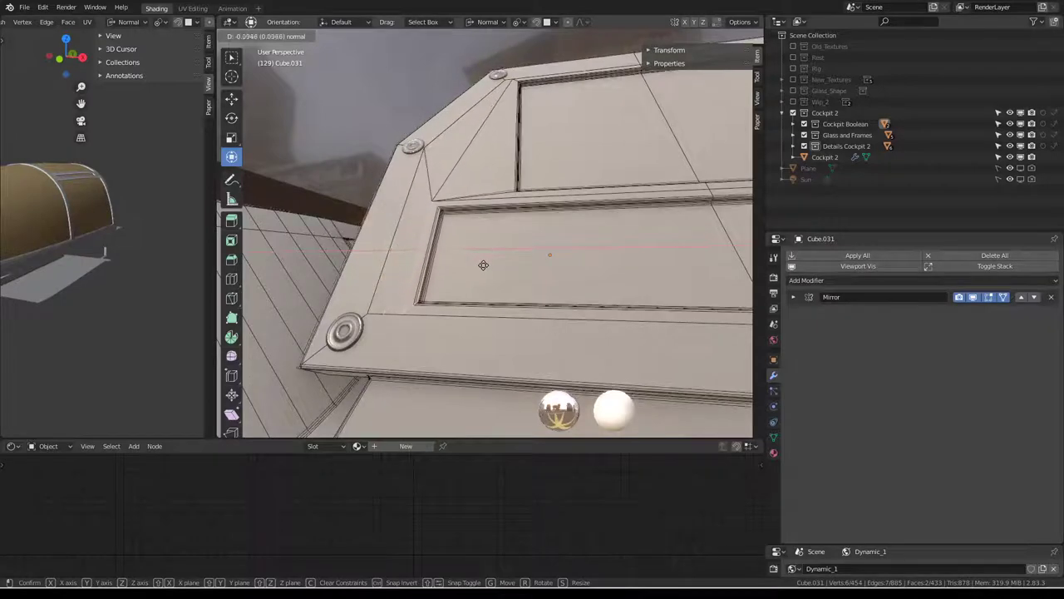
click(483, 264)
key(Tab)
mouse_move(483, 264)
middle_down()
mouse_move(553, 243)
mouse_move(535, 199)
middle_up()
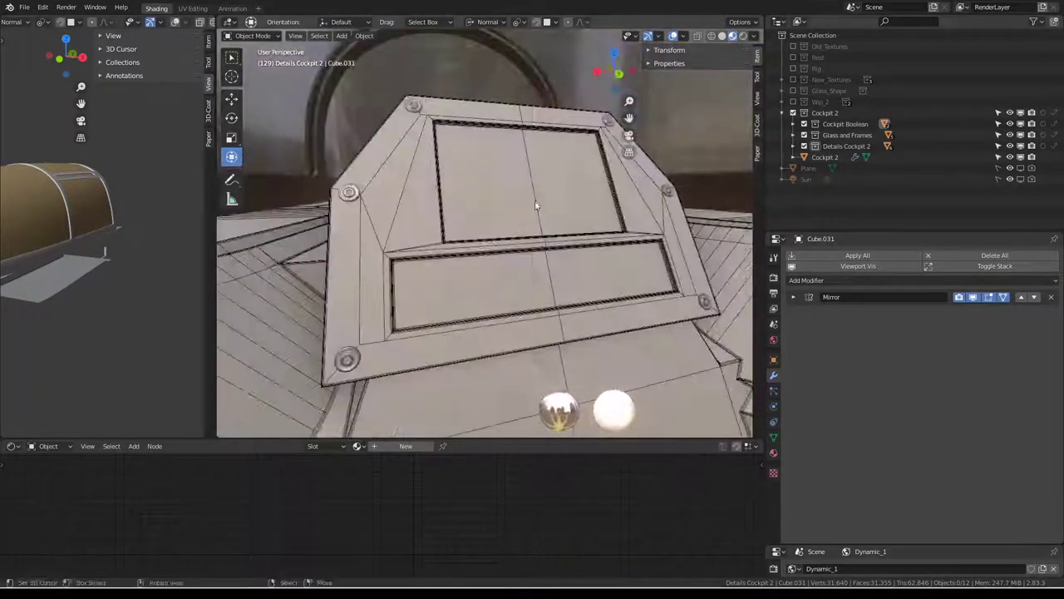
- Turn off viewport overlays and orbit around the shaded console panel to inspect it
click(675, 39)
middle_drag(542, 194, 514, 163)
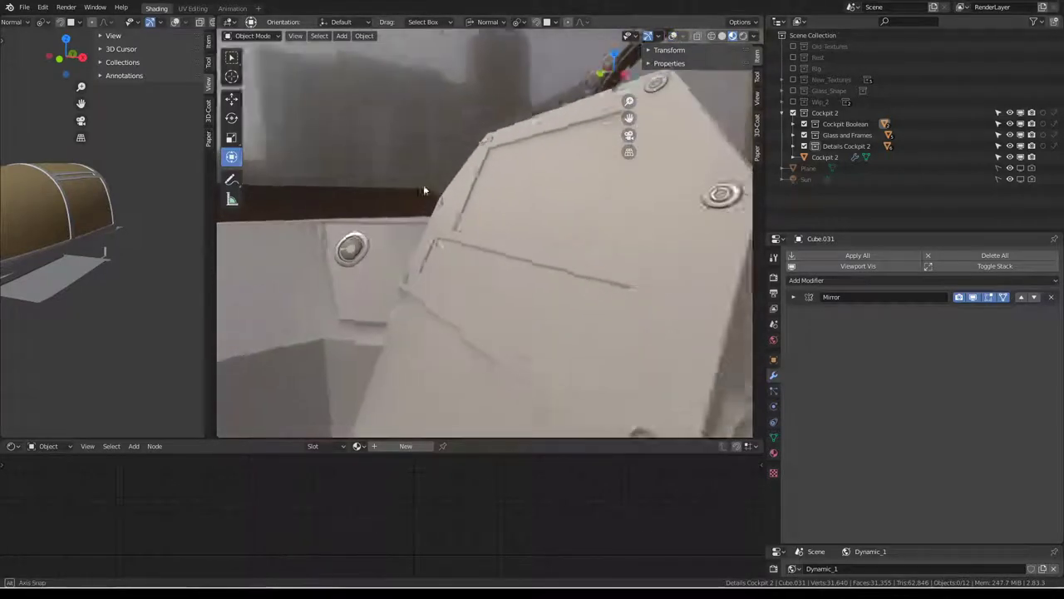
scroll(516, 171, down, 5)
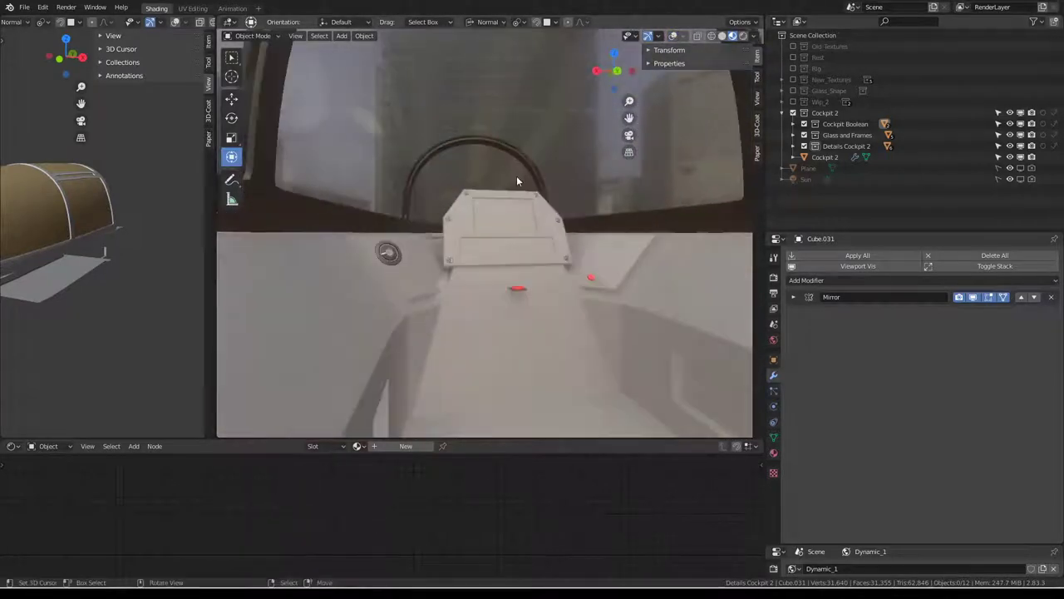
mouse_move(516, 175)
middle_down()
mouse_move(616, 218)
mouse_move(501, 172)
mouse_move(554, 240)
mouse_move(698, 224)
mouse_move(546, 216)
mouse_move(511, 261)
mouse_move(553, 190)
middle_up()
key(alt+Tab)
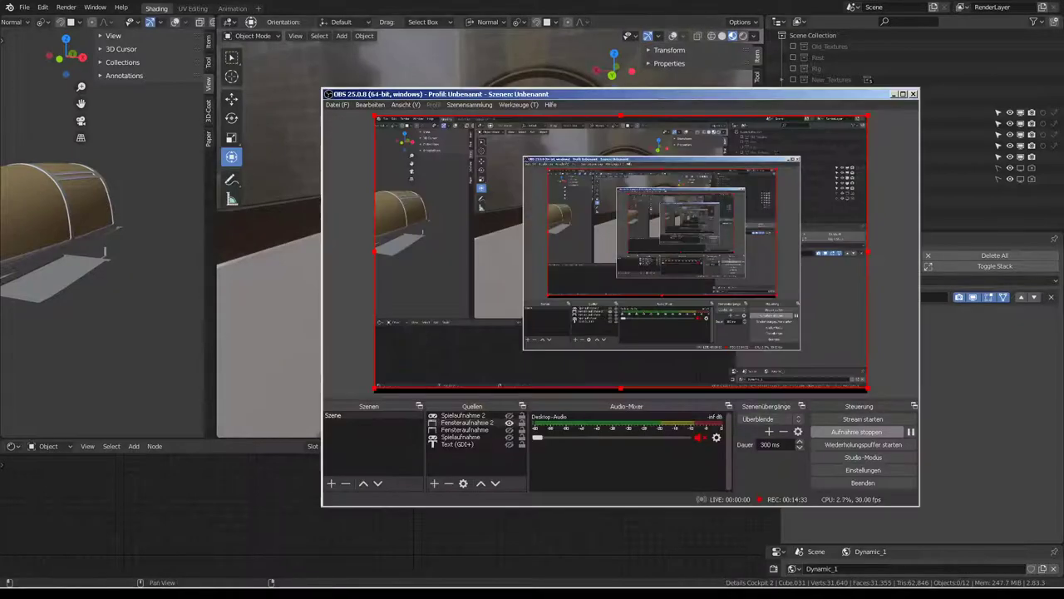
key(alt+Tab)
middle_drag(541, 236, 458, 215)
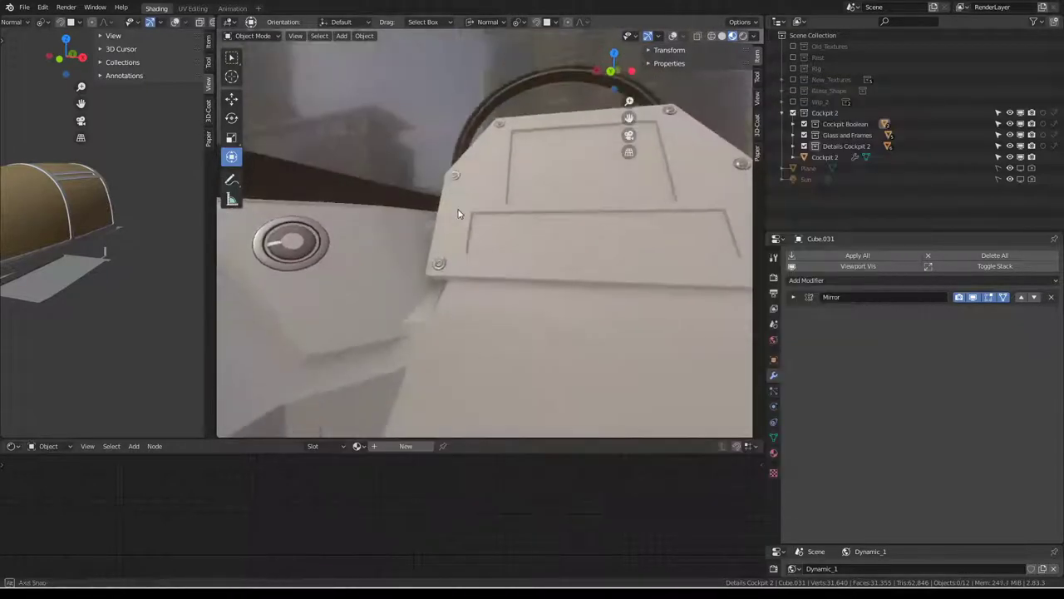
- Select the round button Circle.030, starting a move but cancelling it so it stays put
click(290, 254)
mouse_move(290, 250)
middle_down()
mouse_move(535, 280)
mouse_move(562, 94)
middle_up()
key(g)
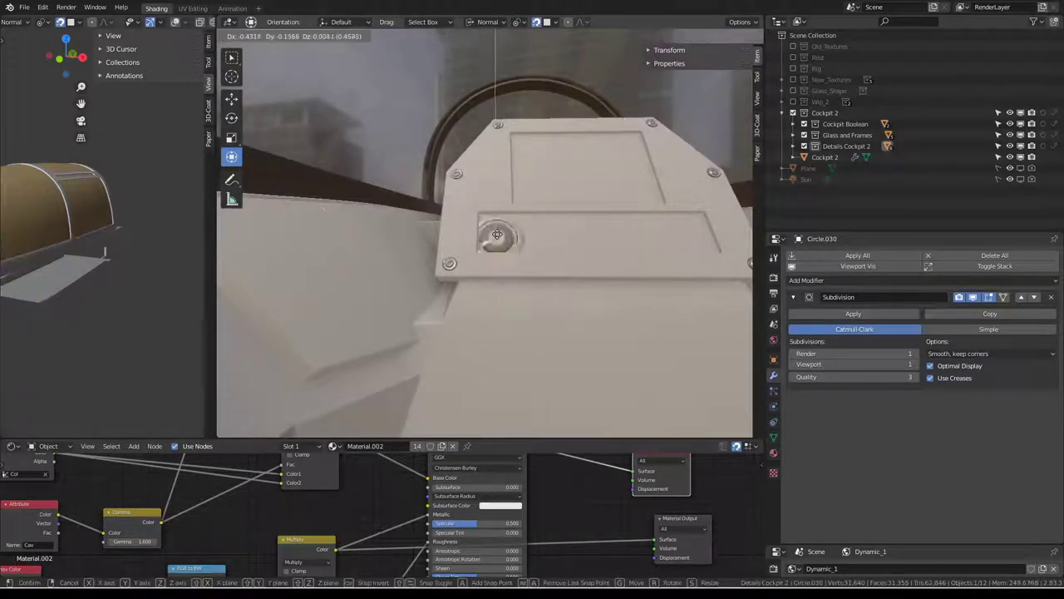
right_click(499, 235)
scroll(498, 240, down, 3)
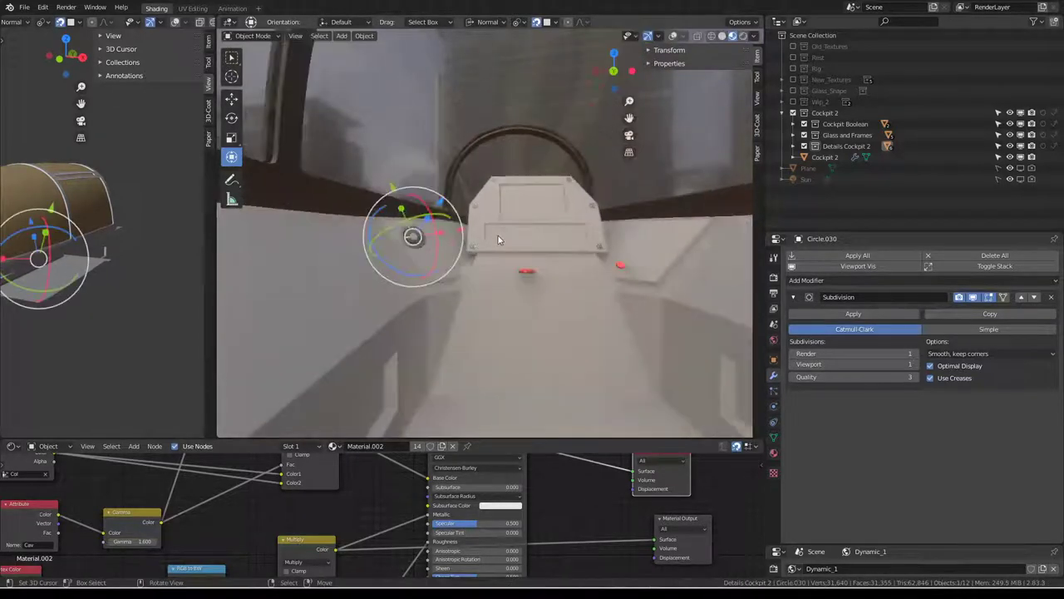
mouse_move(500, 234)
middle_down()
mouse_move(573, 223)
mouse_move(503, 228)
mouse_move(501, 274)
mouse_move(618, 290)
mouse_move(566, 306)
mouse_move(554, 257)
middle_up()
mouse_move(444, 221)
middle_down()
mouse_move(521, 225)
mouse_move(463, 205)
mouse_move(504, 230)
mouse_move(520, 226)
mouse_move(498, 243)
mouse_move(541, 280)
mouse_move(513, 250)
middle_up()
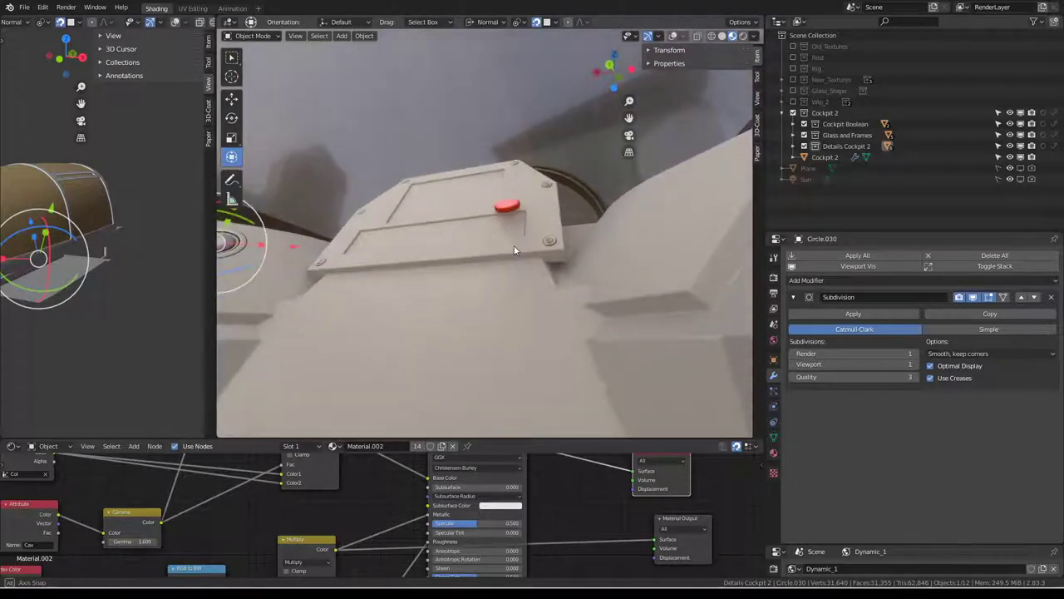
middle_drag(616, 287, 608, 251)
click(608, 251)
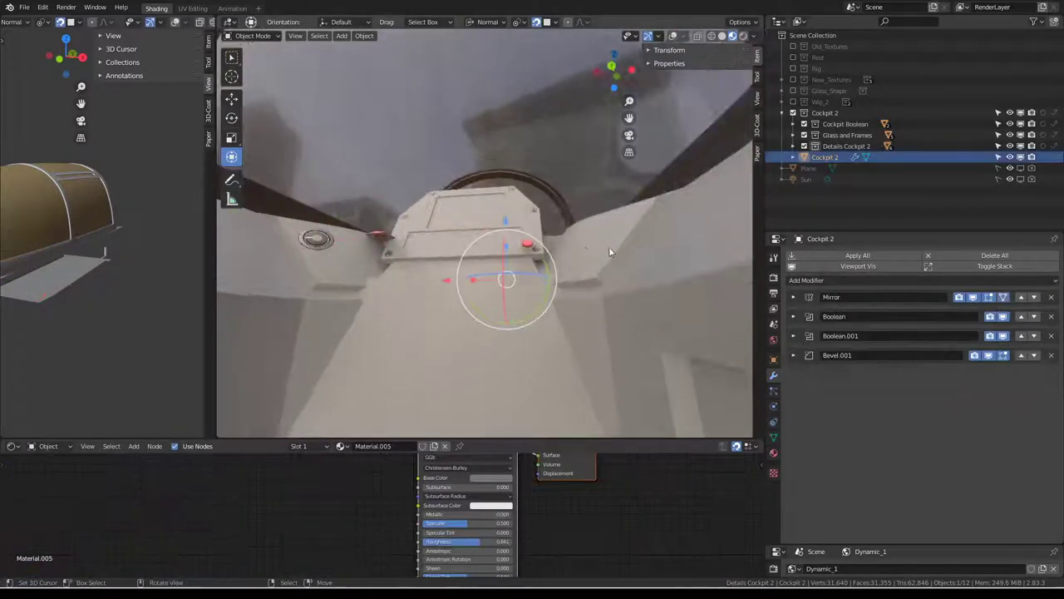
click(866, 266)
click(866, 266)
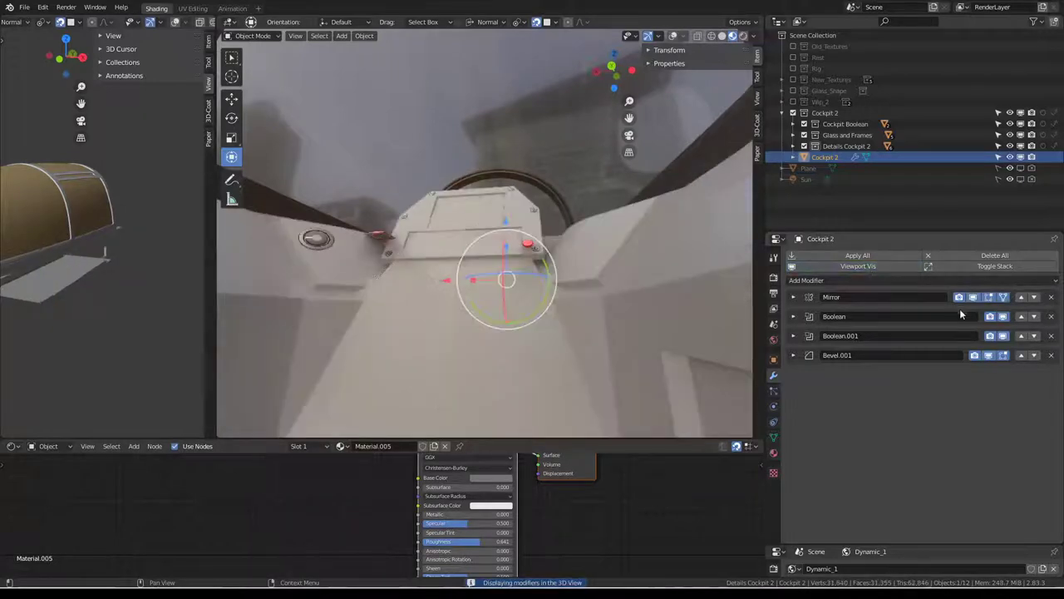
click(1003, 336)
middle_drag(532, 274, 631, 262)
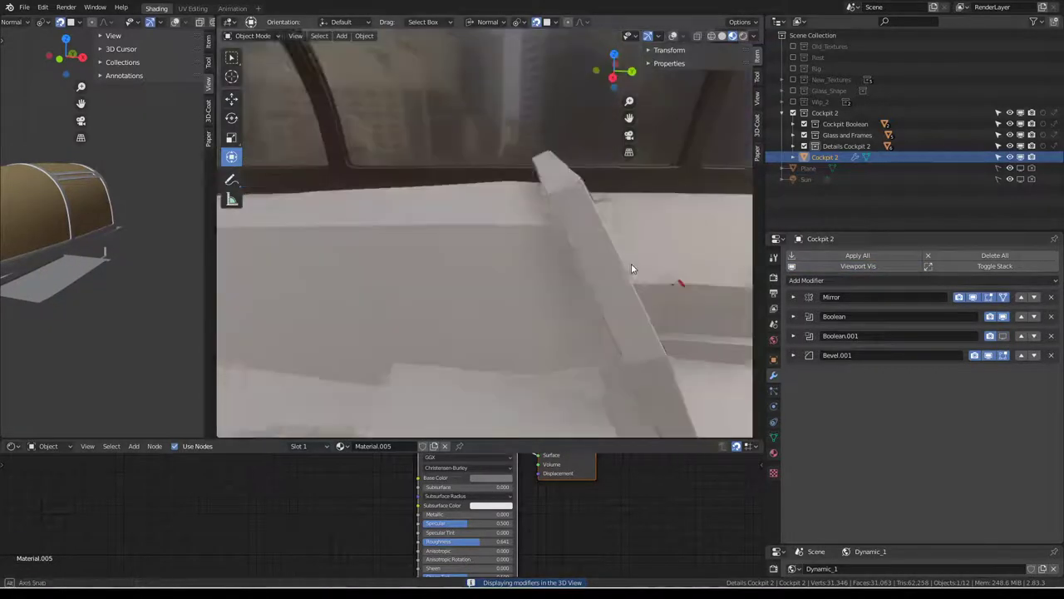
click(1003, 336)
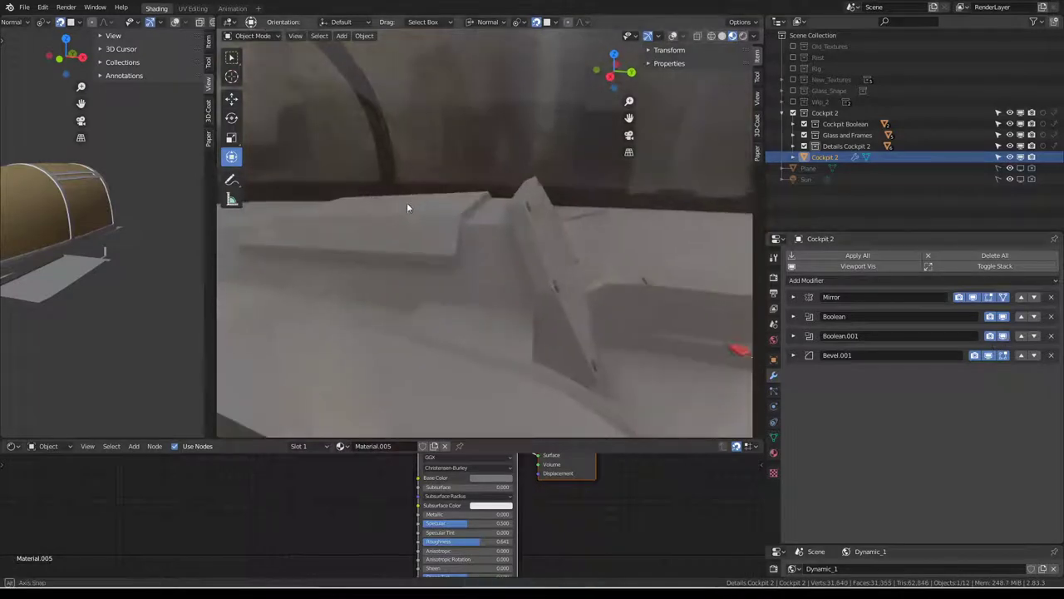
mouse_move(406, 202)
middle_down()
mouse_move(361, 222)
mouse_move(522, 205)
mouse_move(524, 195)
mouse_move(520, 211)
mouse_move(452, 195)
mouse_move(548, 69)
mouse_move(491, 175)
middle_up()
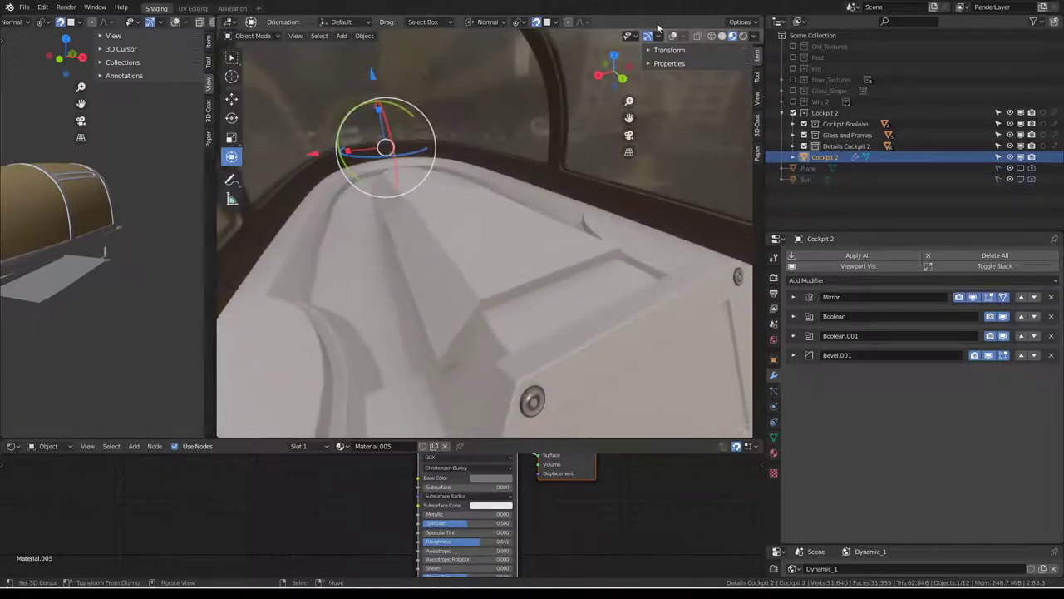
mouse_move(586, 96)
middle_down()
mouse_move(475, 235)
mouse_move(466, 188)
mouse_move(514, 201)
mouse_move(517, 232)
middle_up()
- Move red button Circle.029 onto the lower recessed dashboard panel
click(512, 309)
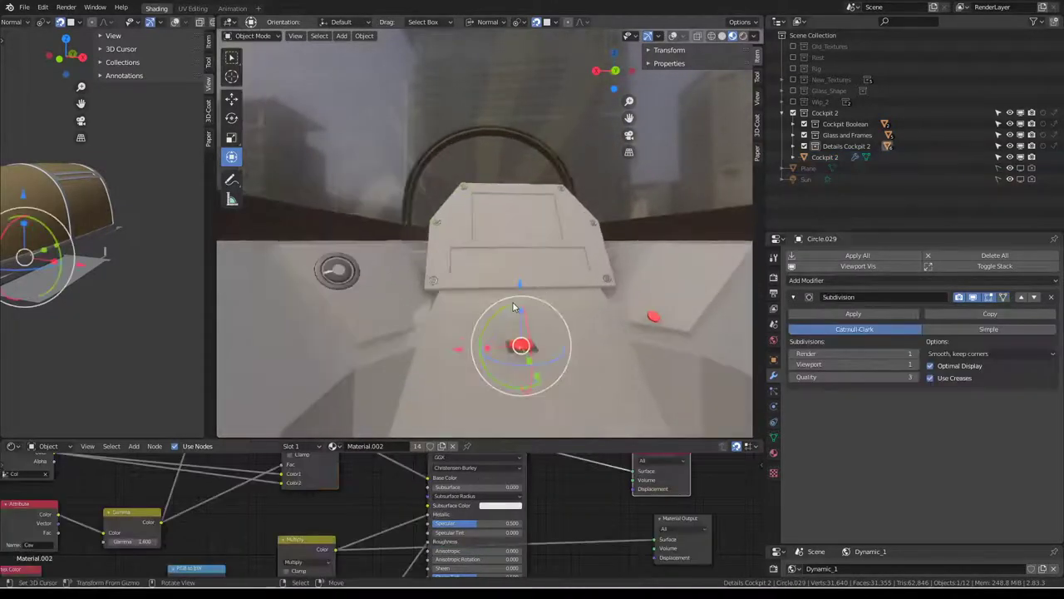
key(KP_Decimal)
key(g)
click(420, 311)
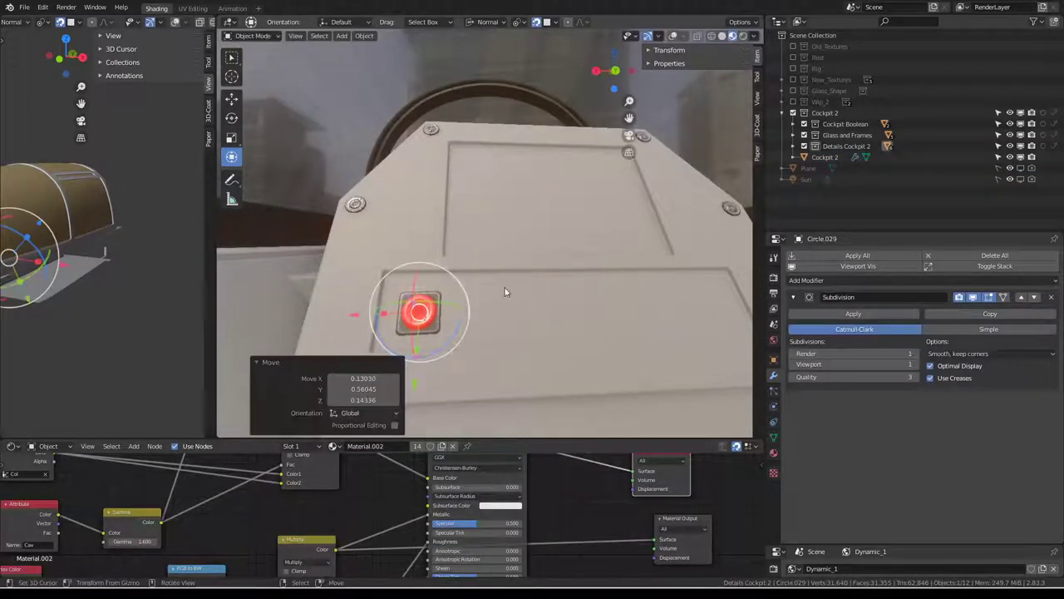
middle_drag(503, 292, 537, 263)
- Place Circle.028 at the lower panel's right end, restore overlays, and select Cube.031
click(635, 343)
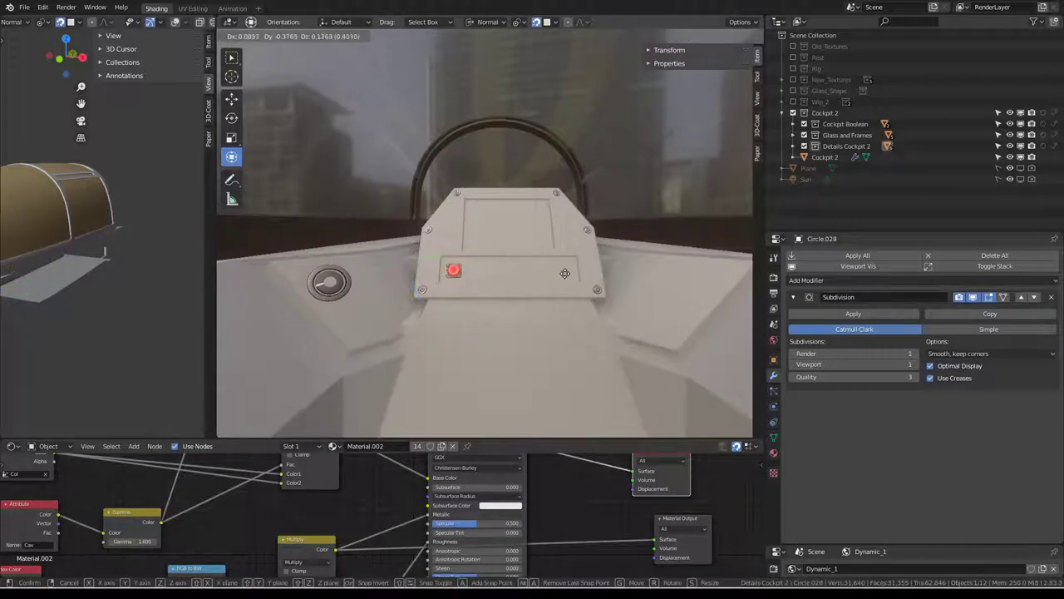
click(568, 265)
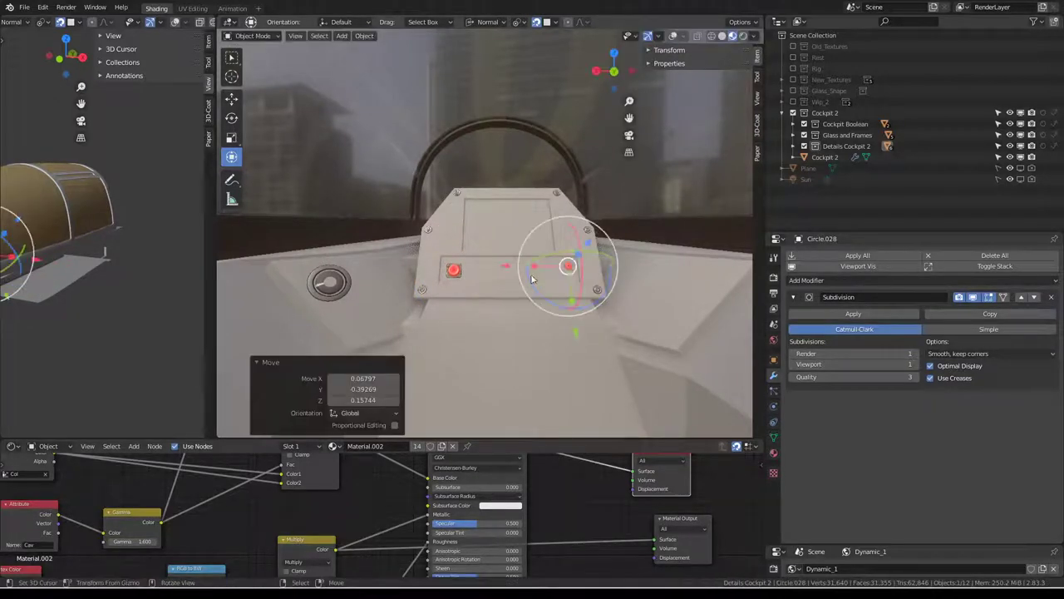
scroll(548, 264, up, 1)
scroll(544, 261, up, 3)
mouse_move(489, 254)
middle_down()
mouse_move(398, 252)
mouse_move(591, 254)
middle_up()
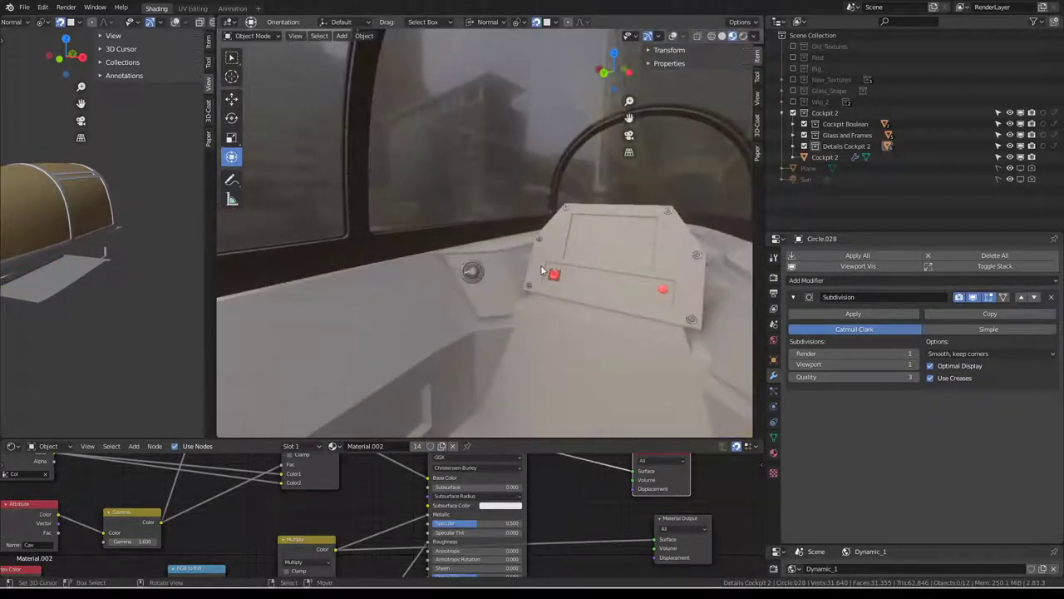
scroll(591, 255, up, 3)
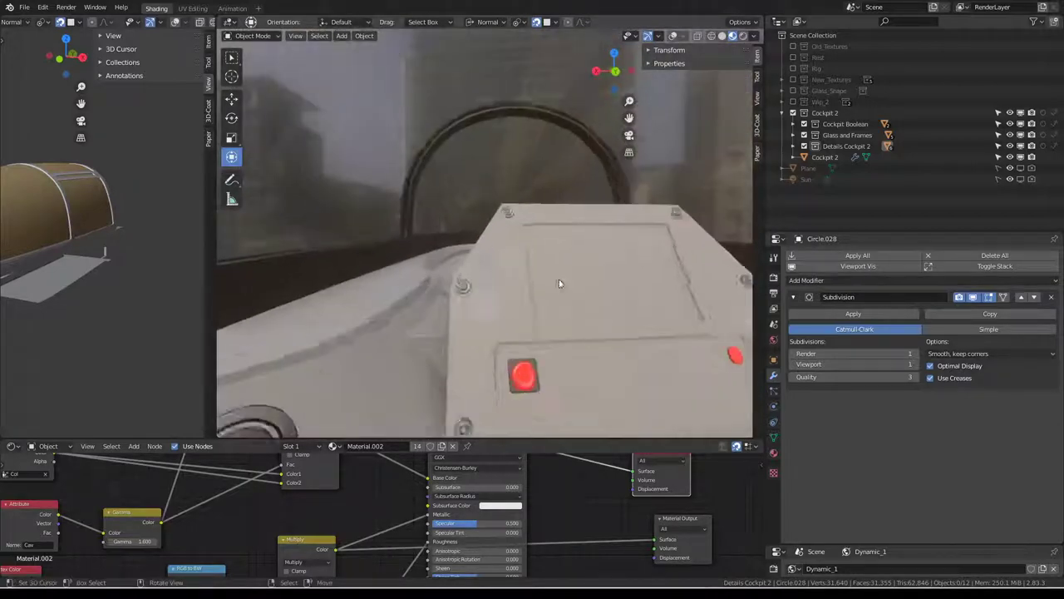
mouse_move(560, 280)
middle_down()
mouse_move(518, 186)
mouse_move(544, 258)
mouse_move(484, 230)
mouse_move(494, 253)
mouse_move(466, 218)
mouse_move(491, 237)
middle_up()
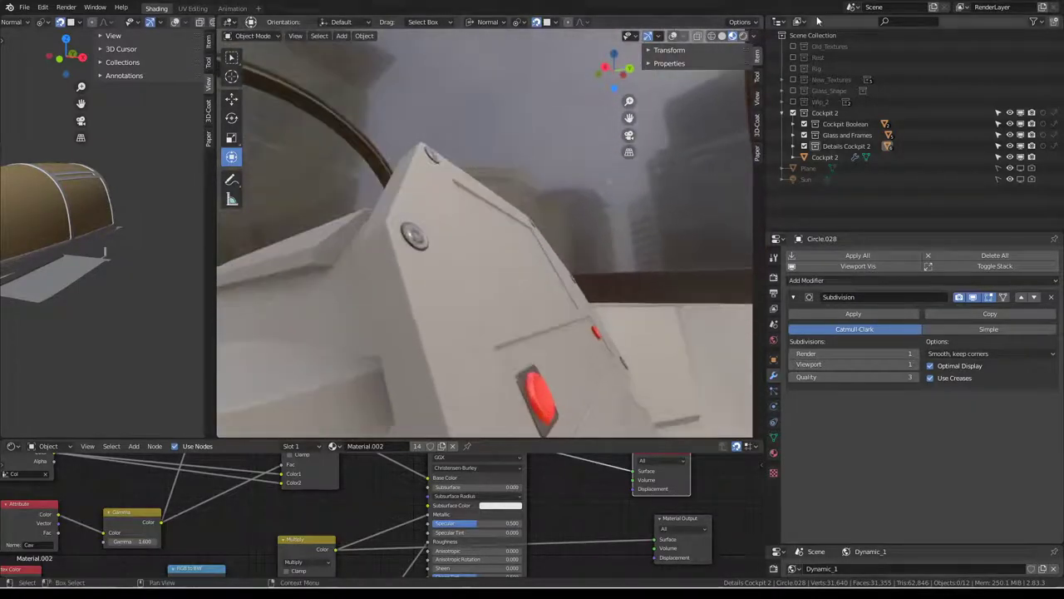
click(674, 35)
click(381, 217)
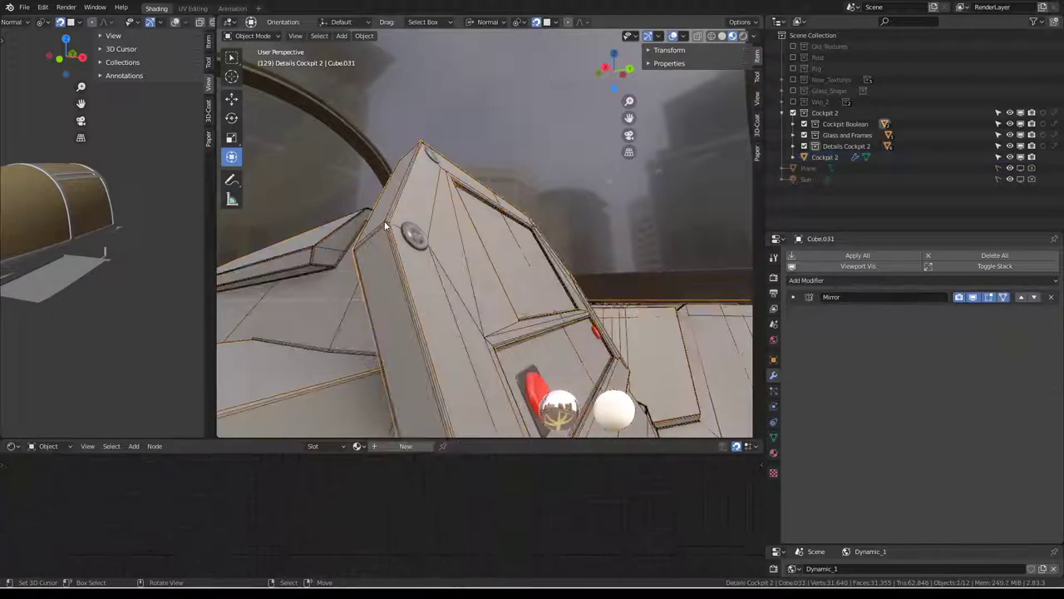
- In Edit Mode, push the screen face along its normal and extrude it outward
key(Tab)
mouse_move(491, 237)
middle_down()
mouse_move(466, 220)
mouse_move(491, 237)
middle_up()
mouse_move(490, 121)
middle_down()
mouse_move(509, 176)
mouse_move(507, 229)
mouse_move(468, 208)
mouse_move(510, 243)
mouse_move(497, 214)
mouse_move(556, 267)
mouse_move(712, 177)
mouse_move(540, 212)
mouse_move(525, 201)
mouse_move(495, 223)
middle_up()
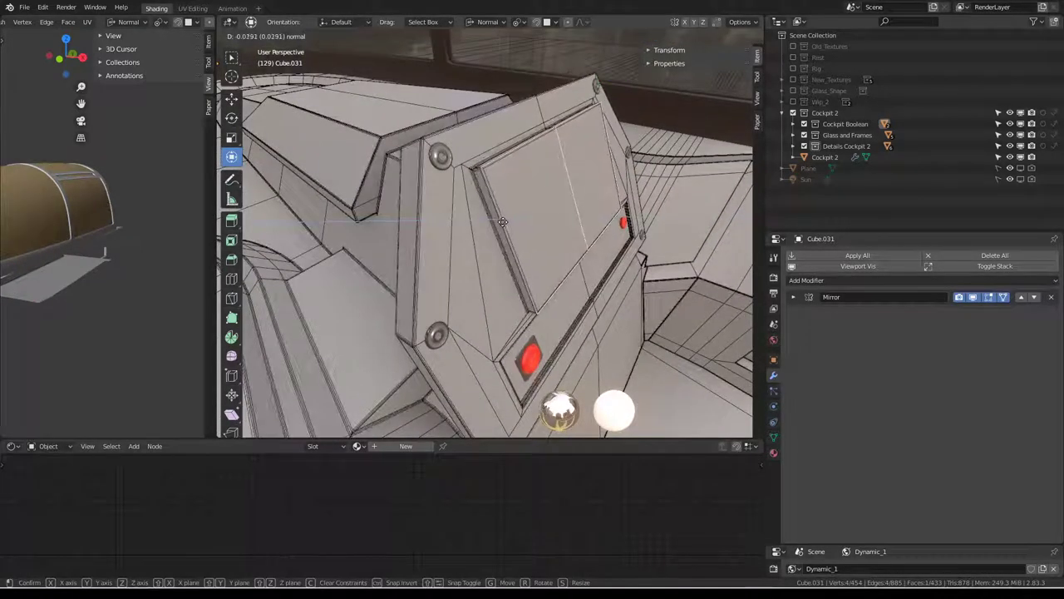
click(503, 222)
middle_drag(502, 222, 517, 173)
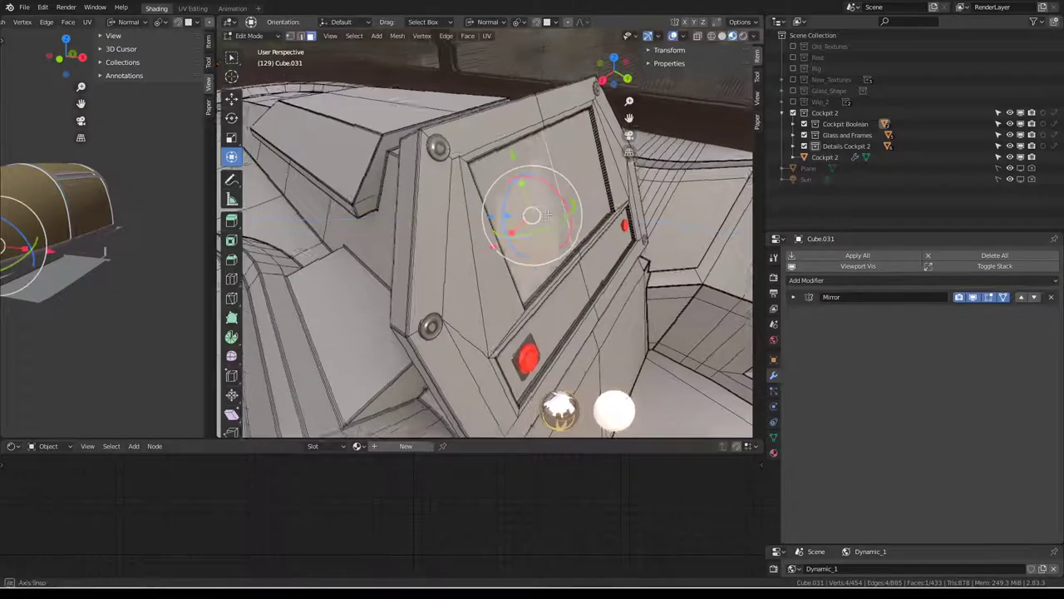
middle_drag(514, 266, 542, 242)
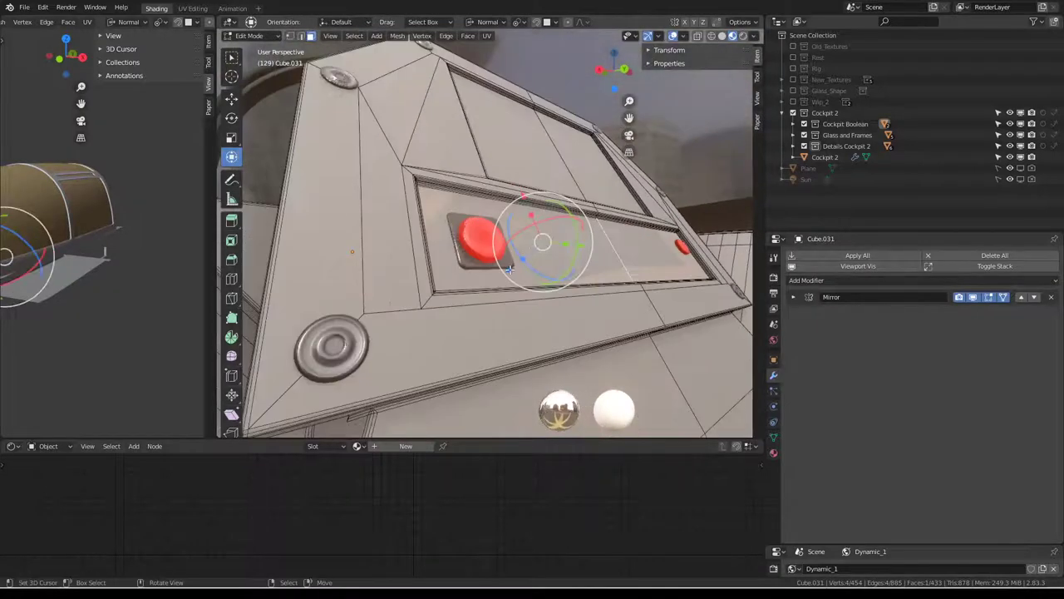
key(e)
click(521, 261)
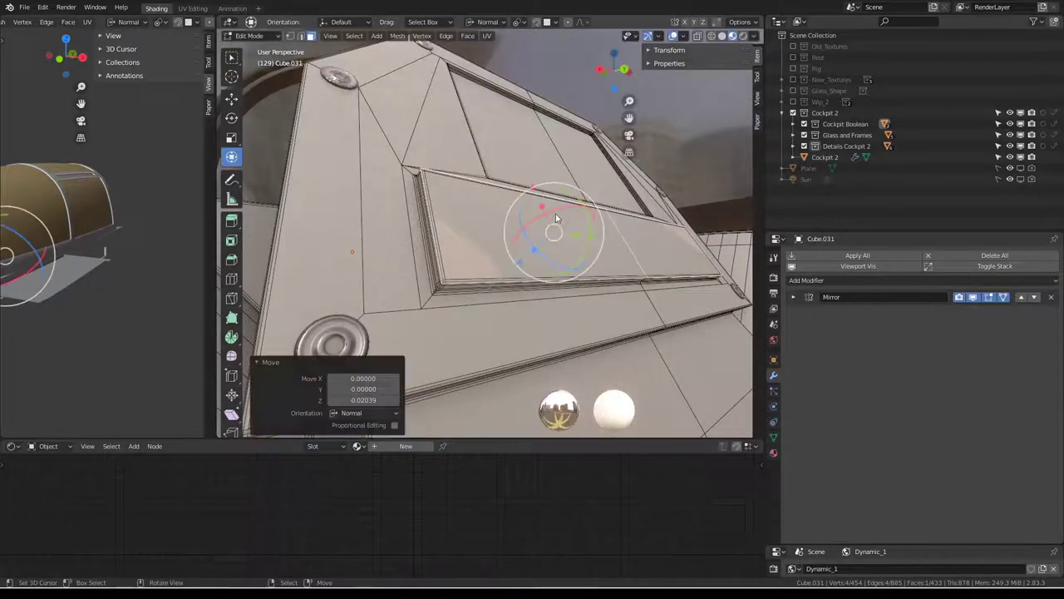
middle_drag(520, 261, 582, 208)
key(Tab)
- Inspect the panel shaded without overlays, then return to Edit Mode with overlays shown
click(675, 38)
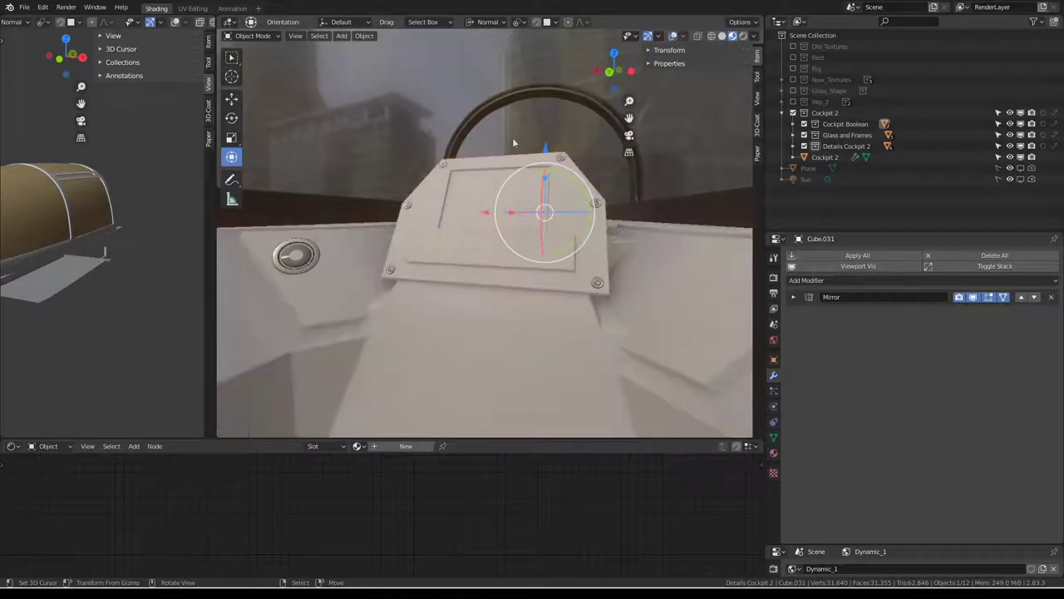
mouse_move(512, 137)
middle_down()
mouse_move(455, 169)
mouse_move(586, 173)
mouse_move(598, 209)
mouse_move(672, 55)
middle_up()
key(Tab)
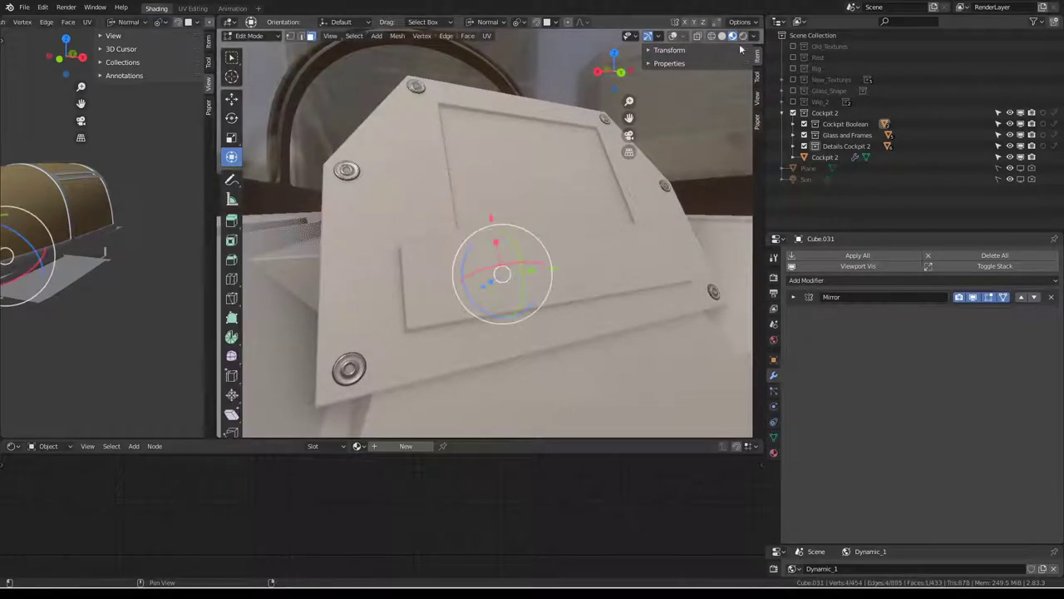
click(673, 36)
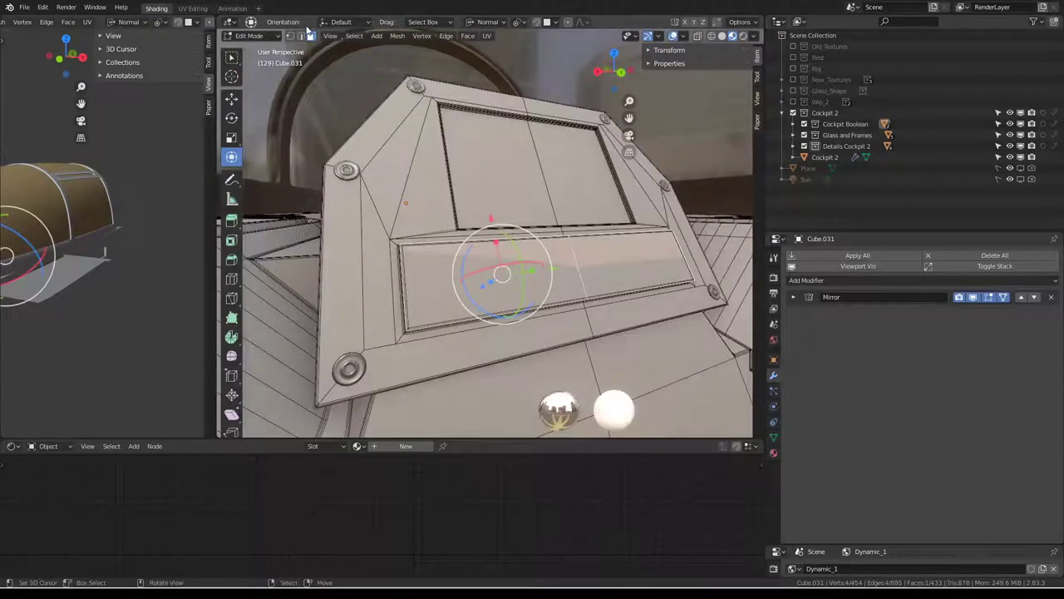
mouse_move(501, 246)
middle_down()
mouse_move(576, 245)
mouse_move(396, 161)
middle_up()
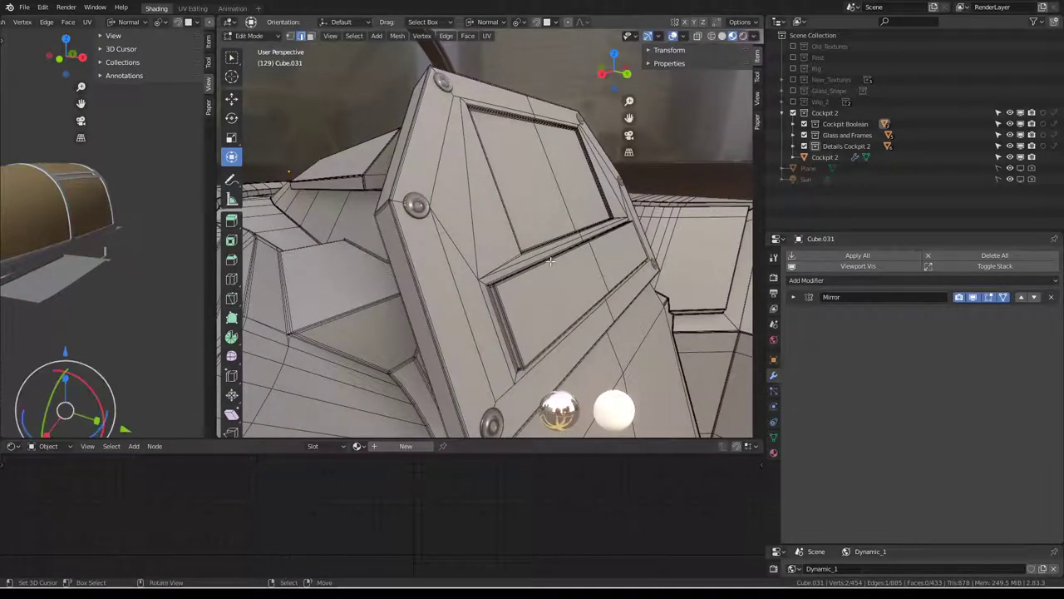
mouse_move(530, 260)
middle_down()
mouse_move(499, 263)
mouse_move(540, 211)
middle_up()
- Slide the panel's dividing edge to a new position and extrude a face from the frame edge
click(499, 263)
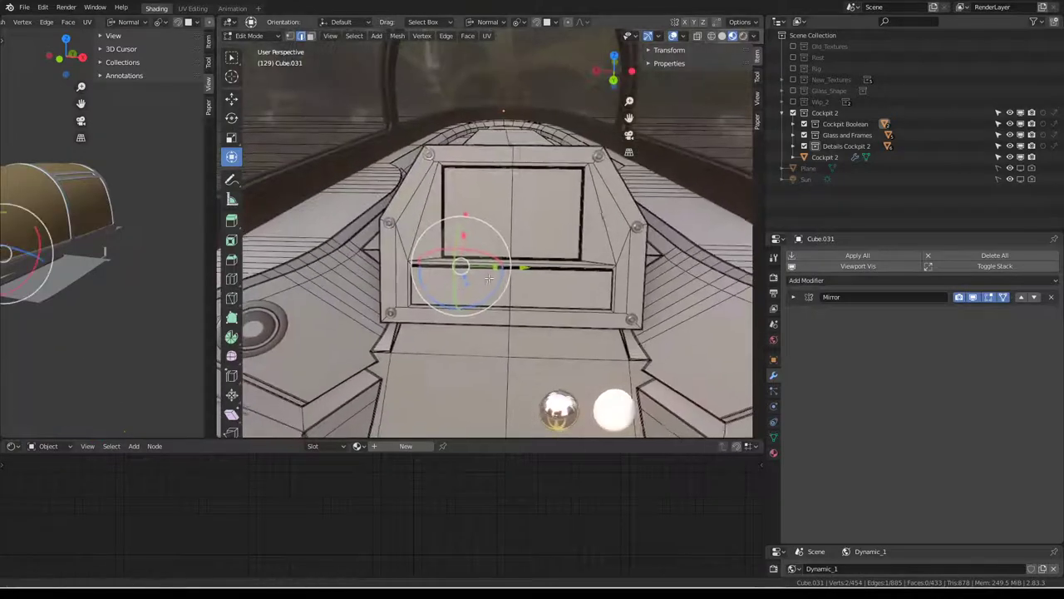
key(g)
key(g)
click(532, 235)
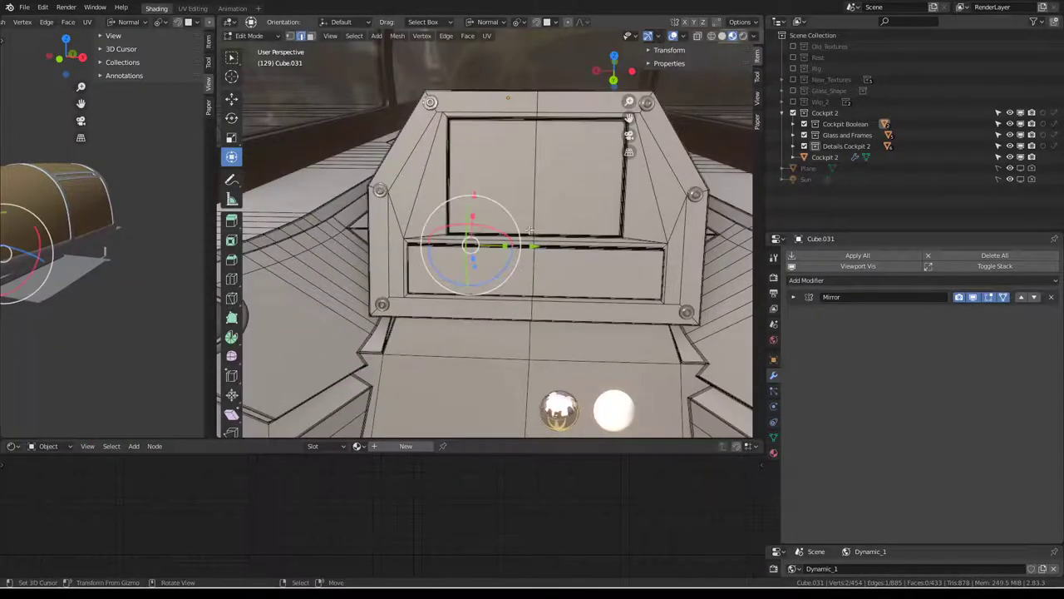
middle_drag(532, 235, 607, 239)
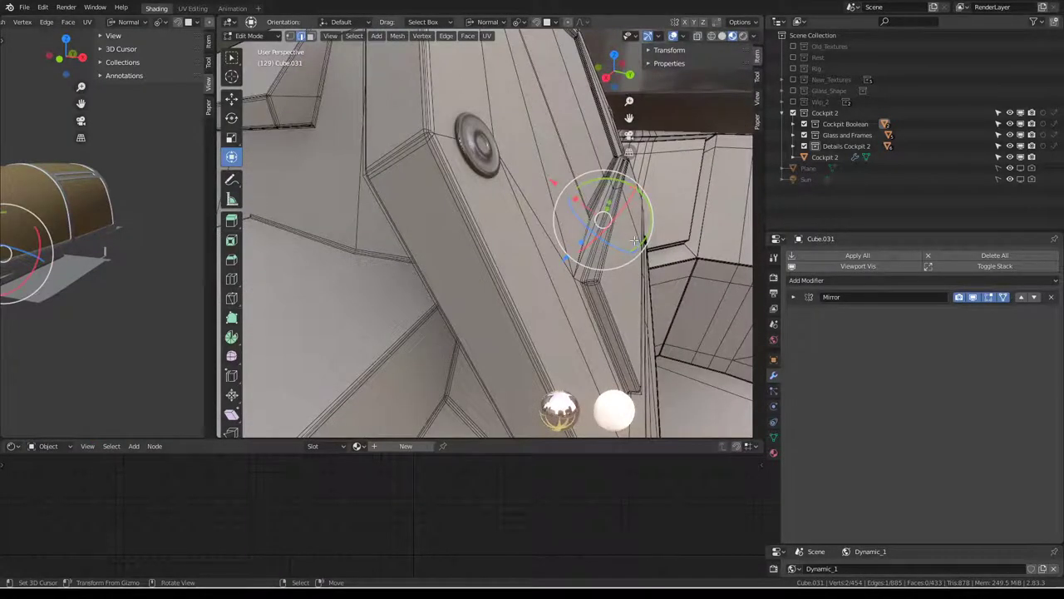
key(e)
click(665, 243)
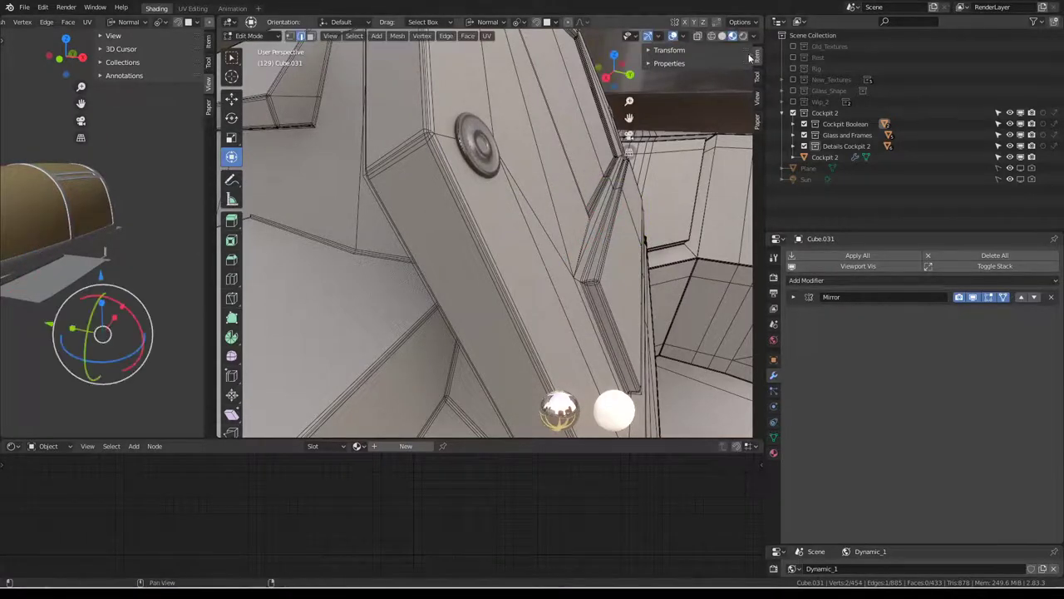
- Inspect the mesh isolated in local view, then restore the full scene in solid shading
key(slash)
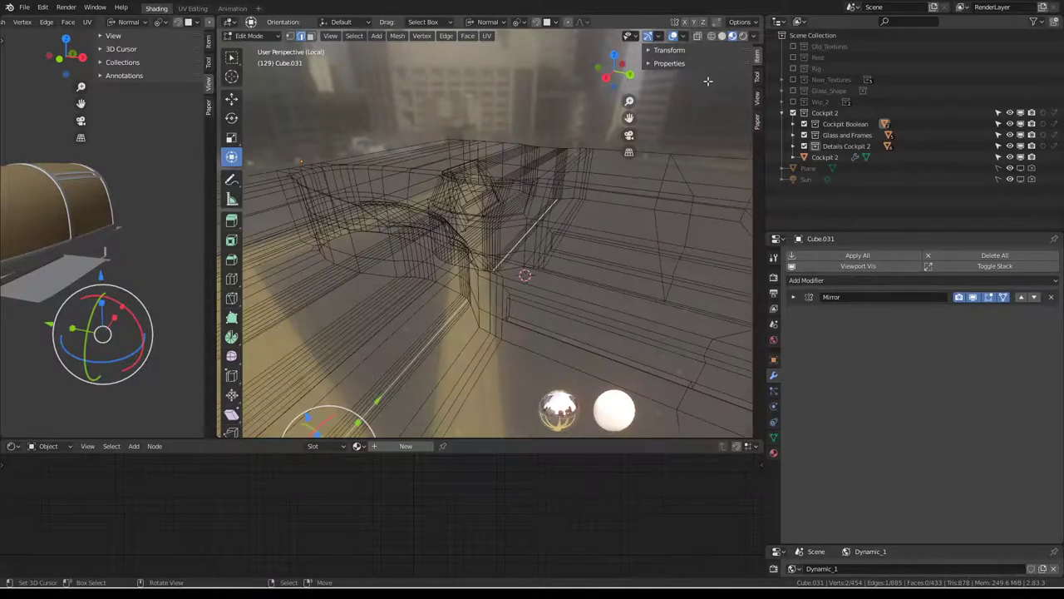
scroll(475, 154, up, 5)
mouse_move(475, 154)
middle_down()
mouse_move(492, 114)
mouse_move(536, 243)
middle_up()
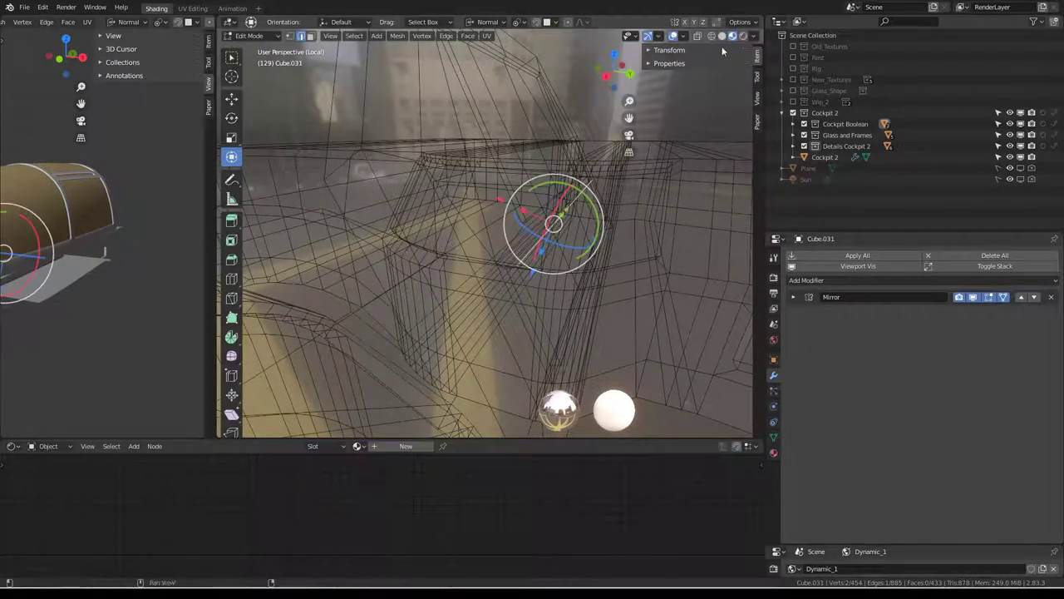
key(KP_Divide)
key(shift+z)
- Confirm the divider edge's slid position on the dash panel and toggle Edit Mode
middle_drag(660, 108, 562, 180)
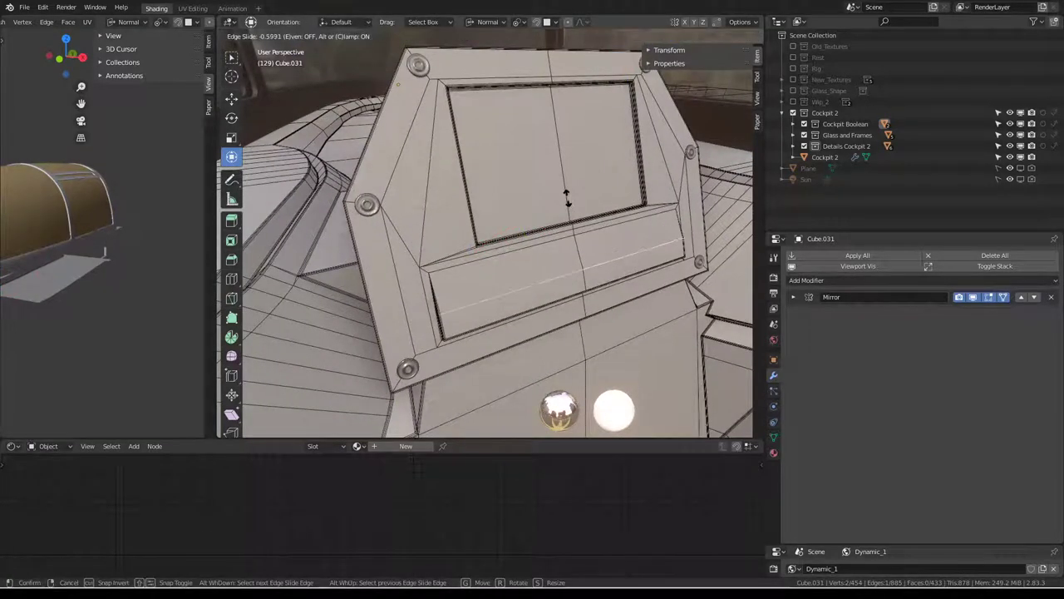
click(562, 185)
mouse_move(562, 185)
middle_down()
mouse_move(487, 225)
mouse_move(432, 238)
middle_up()
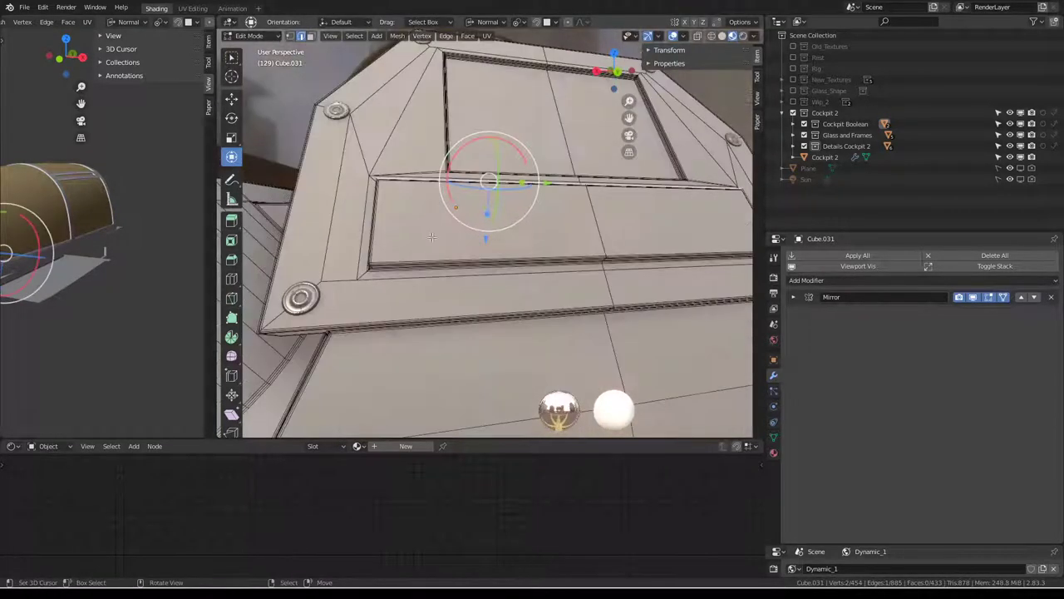
mouse_move(391, 207)
middle_down()
mouse_move(511, 239)
mouse_move(446, 221)
mouse_move(468, 214)
mouse_move(403, 239)
mouse_move(507, 226)
mouse_move(419, 255)
mouse_move(562, 217)
mouse_move(581, 193)
middle_up()
key(Tab)
- Leave edit mode and select the Cube.029 detail piece from the overlapping cockpit objects
key(Tab)
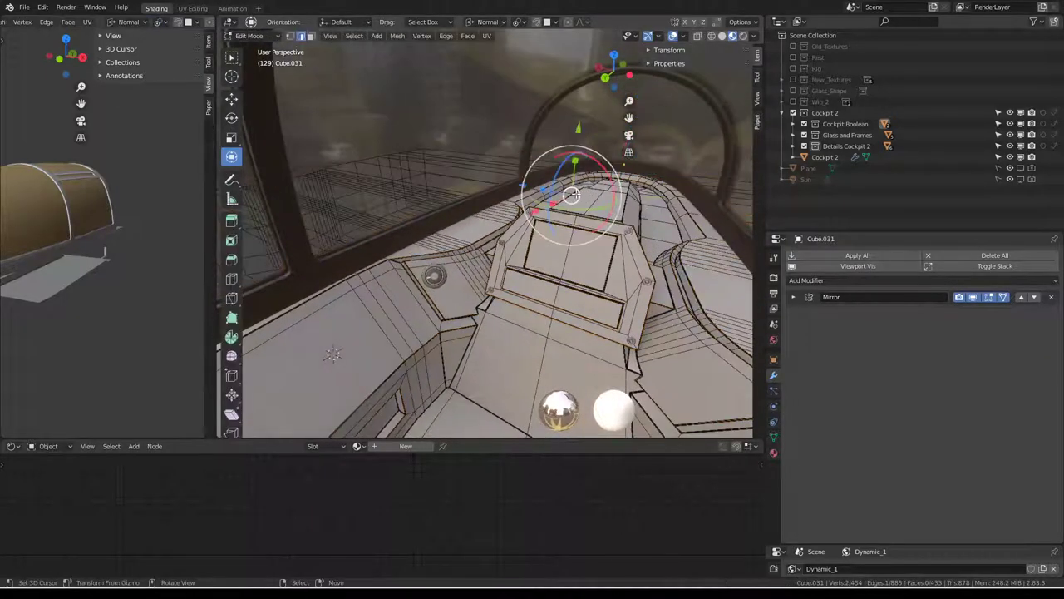
key(Tab)
click(576, 197)
click(576, 197)
click(575, 191)
click(574, 190)
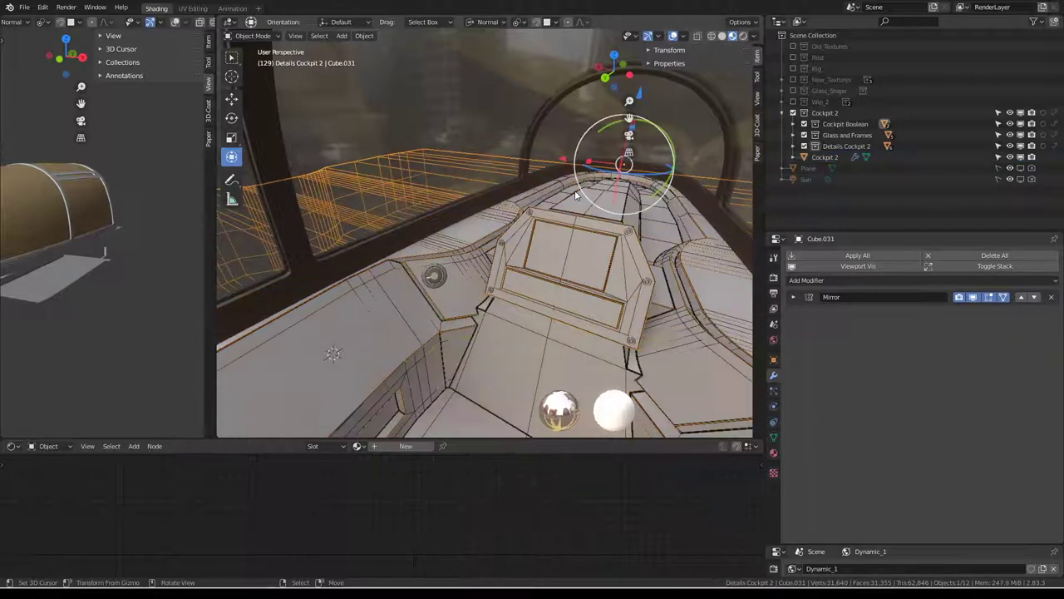
shift+click(574, 191)
click(575, 191)
click(575, 190)
click(575, 190)
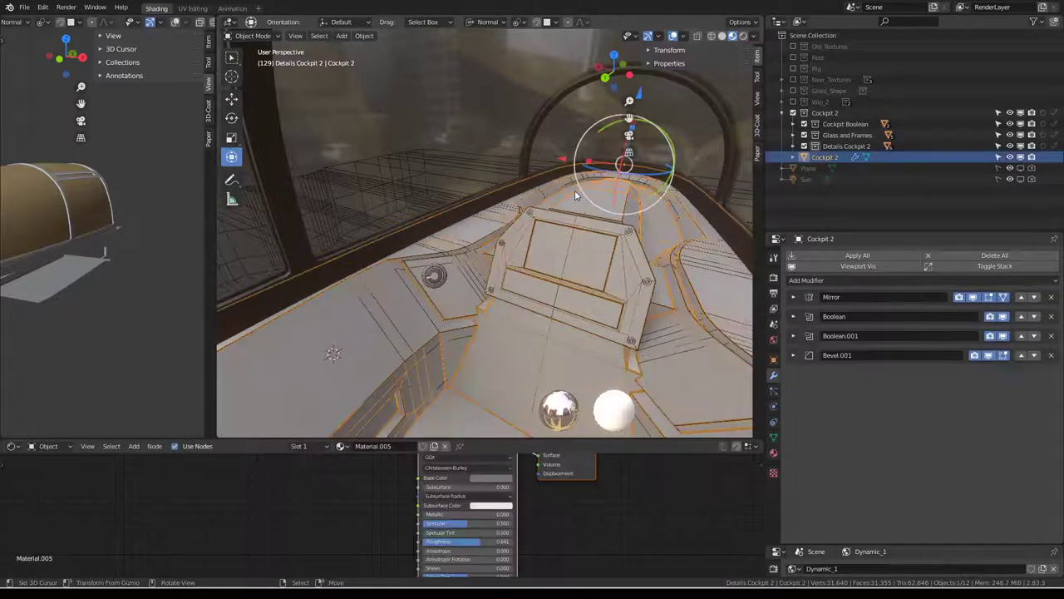
click(574, 190)
click(574, 190)
middle_drag(574, 190, 625, 210)
- Add a new cube into Cube.029's mesh and shrink it to a small box
key(Tab)
key(Tab)
middle_drag(505, 201, 462, 239)
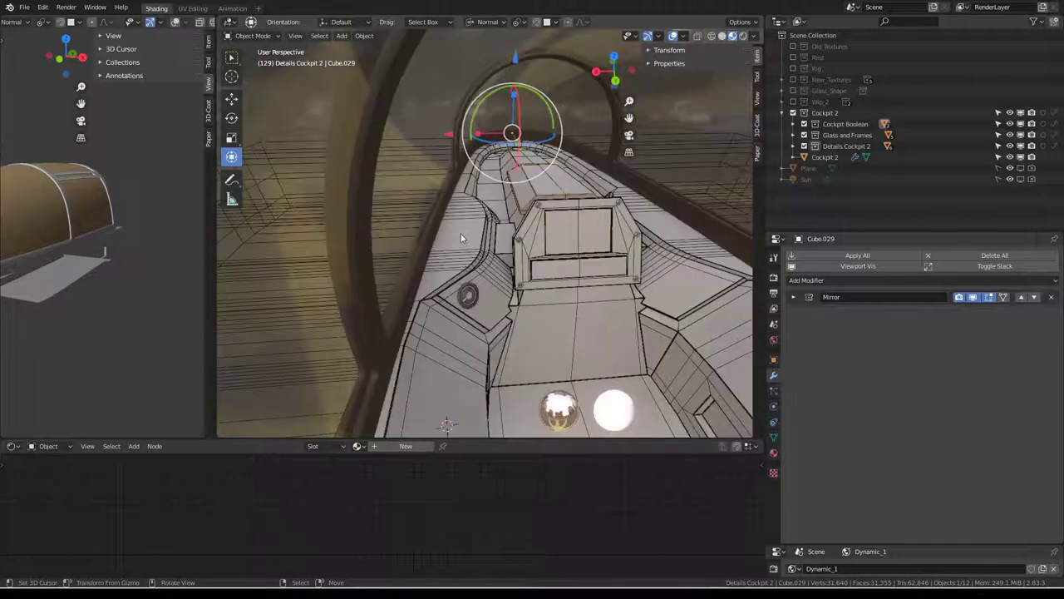
key(Tab)
key(shift+a)
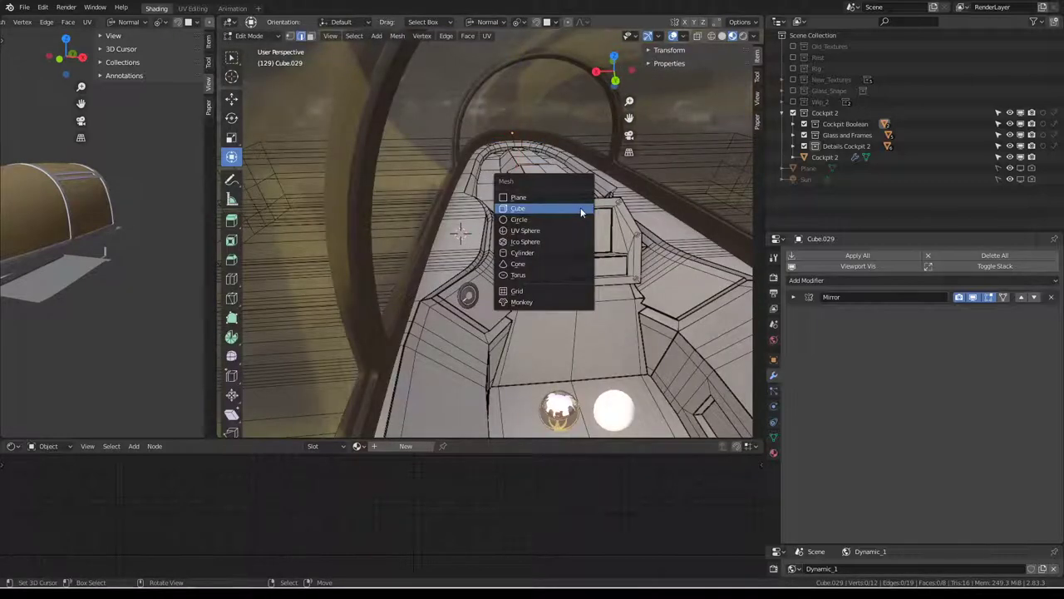
click(580, 207)
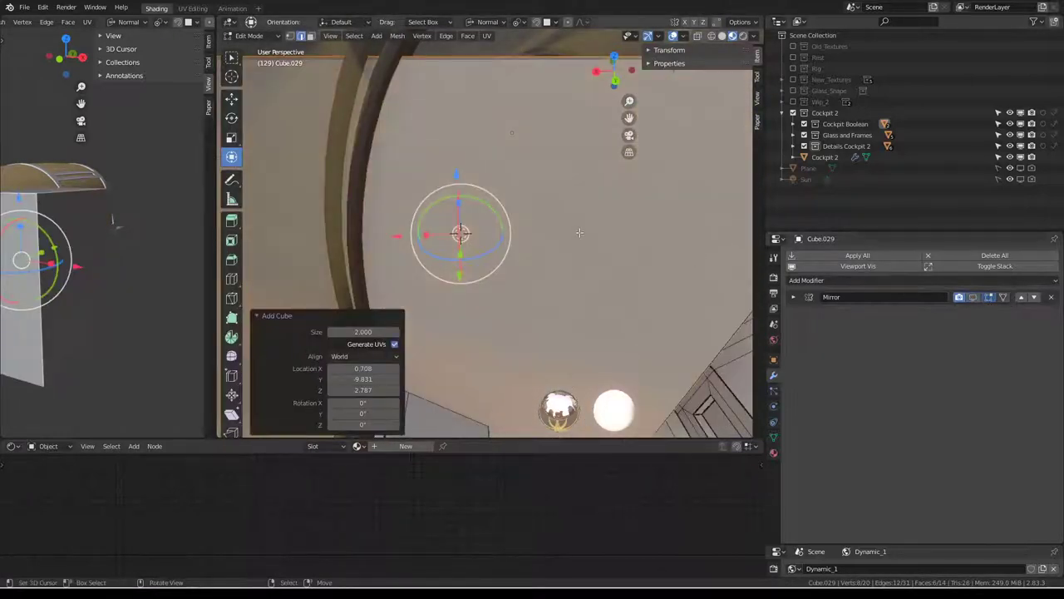
key(s)
click(505, 228)
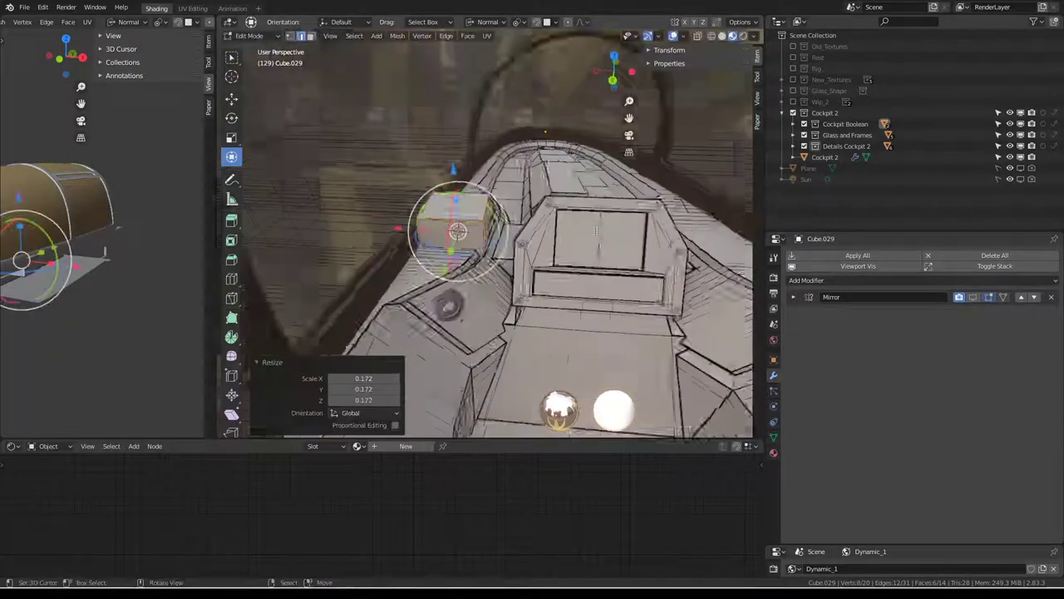
mouse_move(505, 228)
middle_down()
mouse_move(545, 225)
mouse_move(519, 238)
mouse_move(629, 270)
mouse_move(556, 239)
mouse_move(667, 211)
middle_up()
key(Tab)
key(Tab)
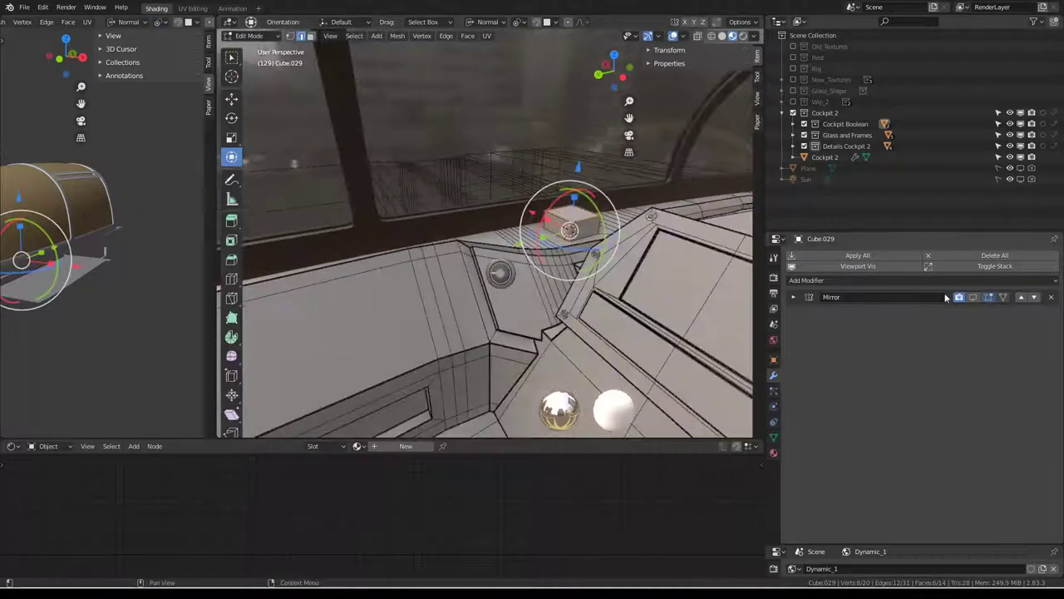
- Show the mirror effect in edit mode and move the cube onto the frame strut from top view
click(974, 298)
middle_drag(532, 216, 500, 200)
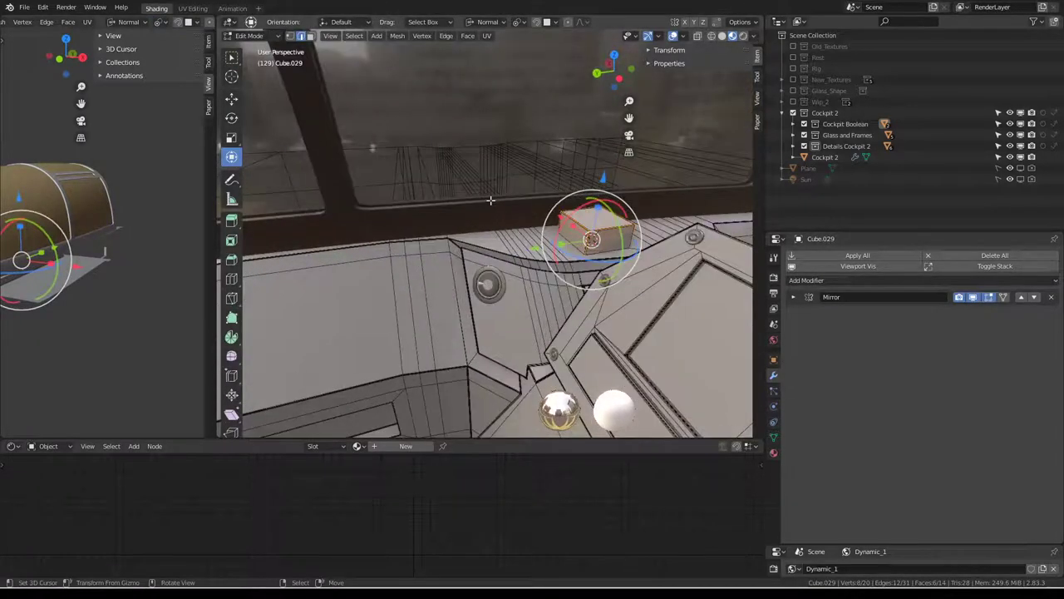
key(KP_7)
shift+middle_drag(531, 325, 522, 369)
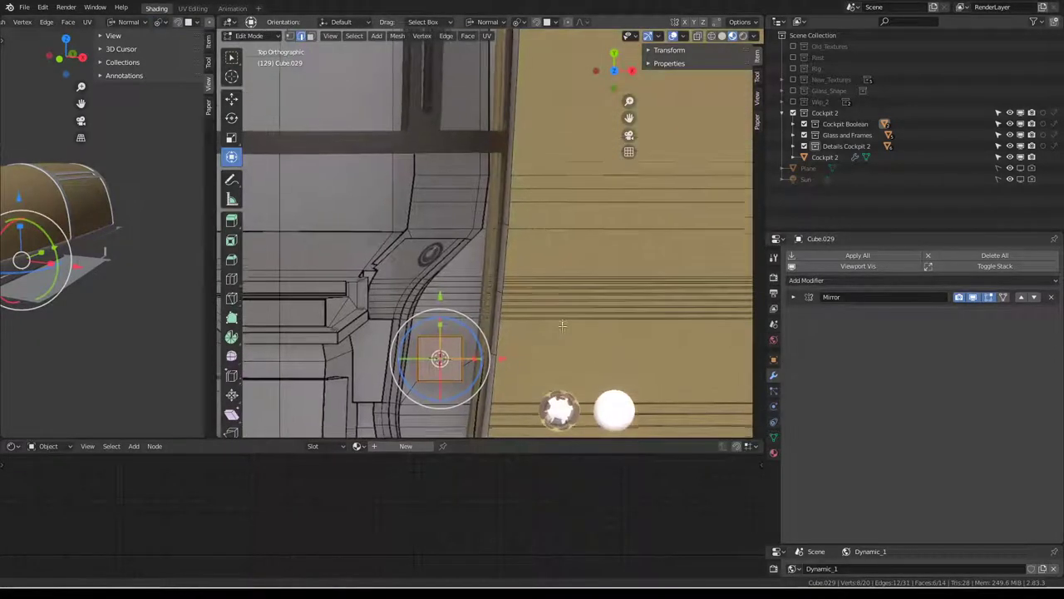
mouse_move(441, 364)
mouse_down()
mouse_move(446, 174)
mouse_move(480, 146)
mouse_up()
middle_drag(480, 147, 469, 301)
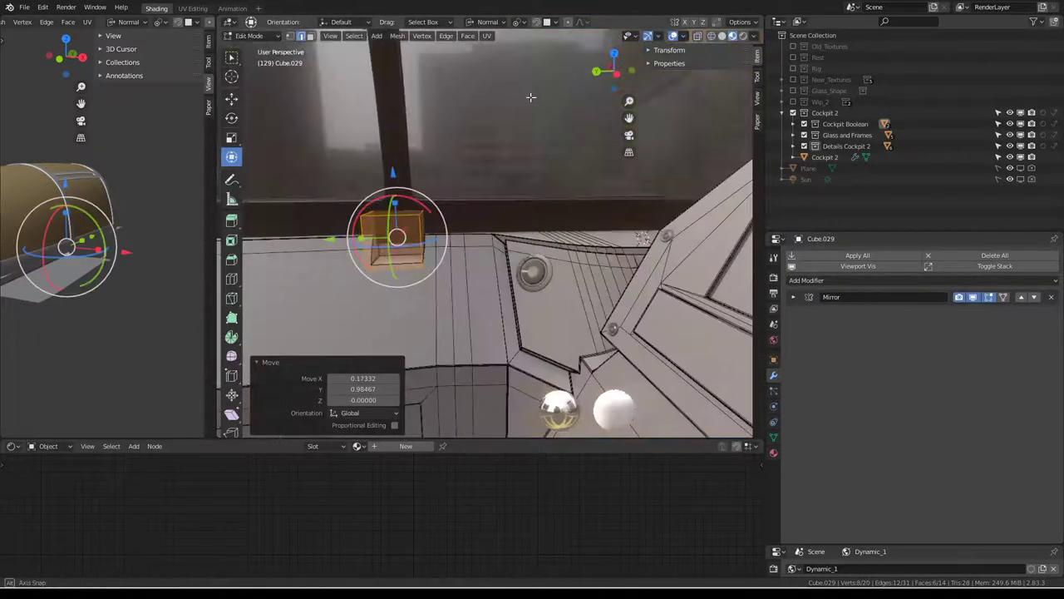
- Stretch the cube to double height and thin it to about a third along Y
key(s)
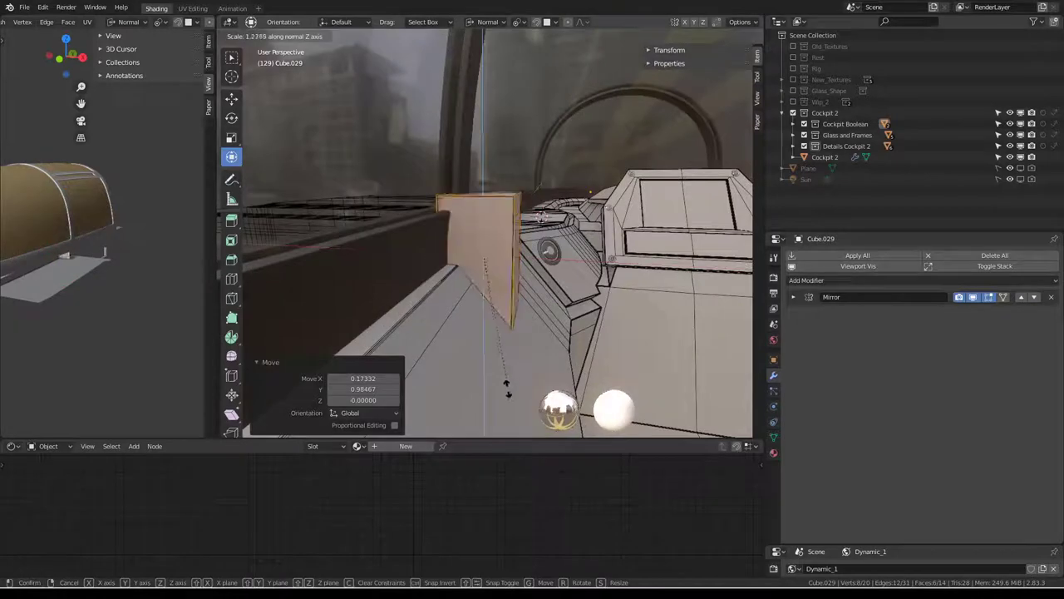
click(506, 391)
middle_drag(506, 391, 483, 274)
key(s)
key(y)
key(y)
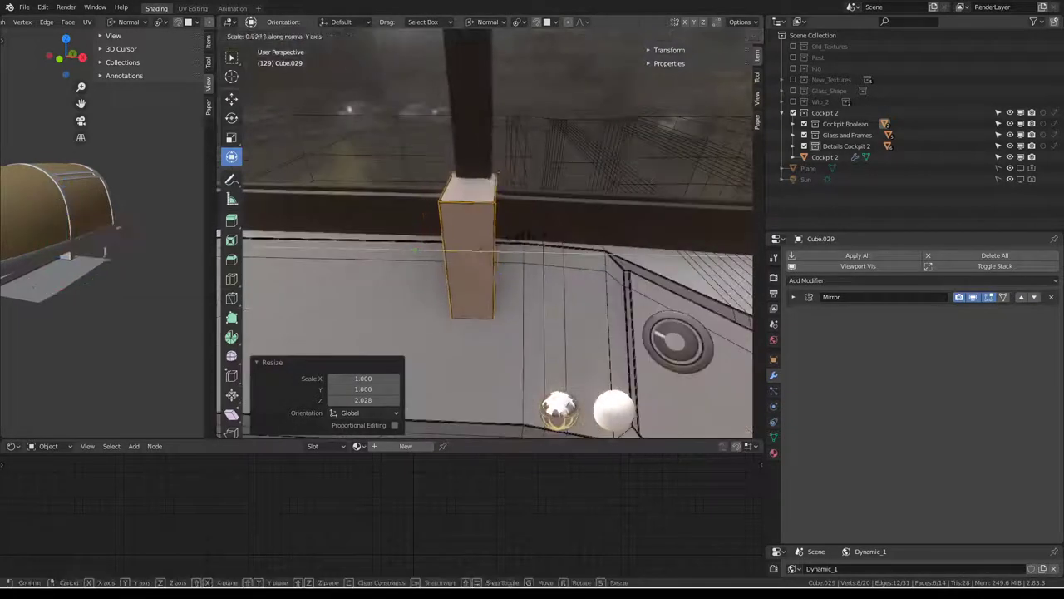
click(513, 235)
middle_drag(513, 235, 577, 177)
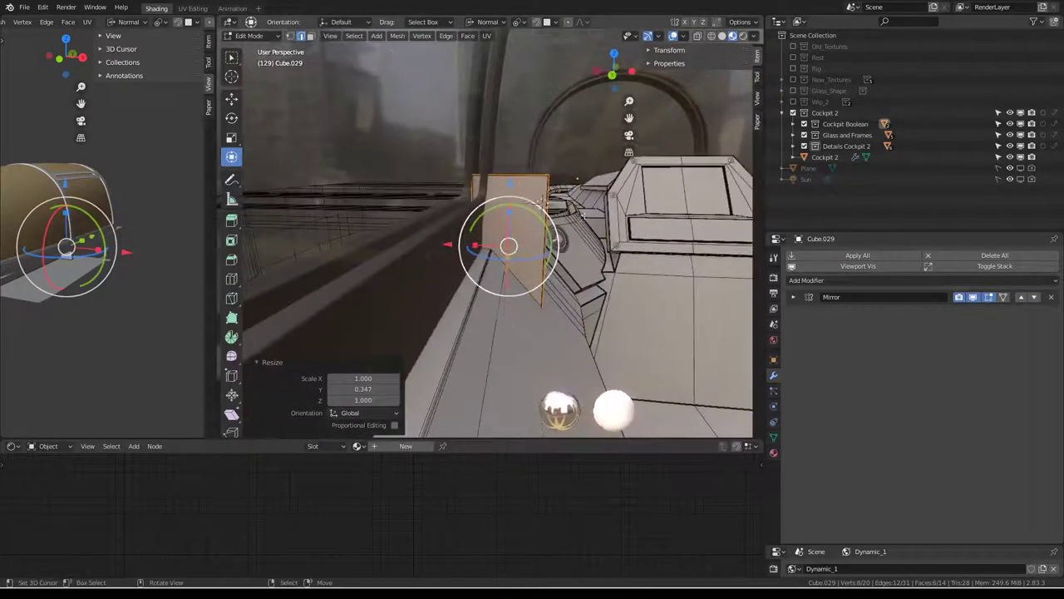
key(Escape)
- Lower the block along its normal Z and nudge it sideways along X
key(g)
key(z)
key(z)
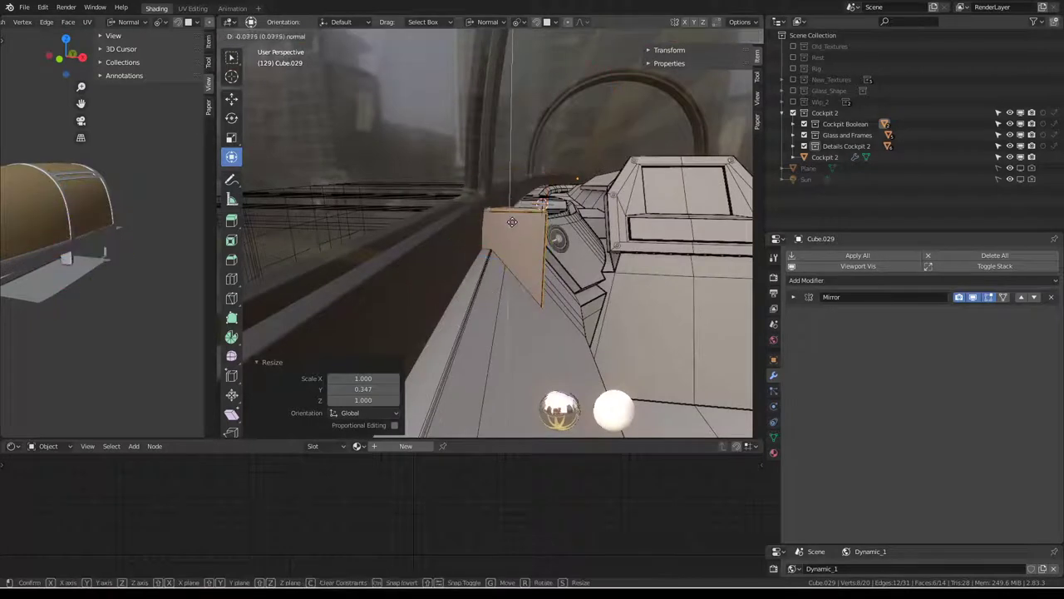
click(511, 220)
key(g)
key(x)
key(x)
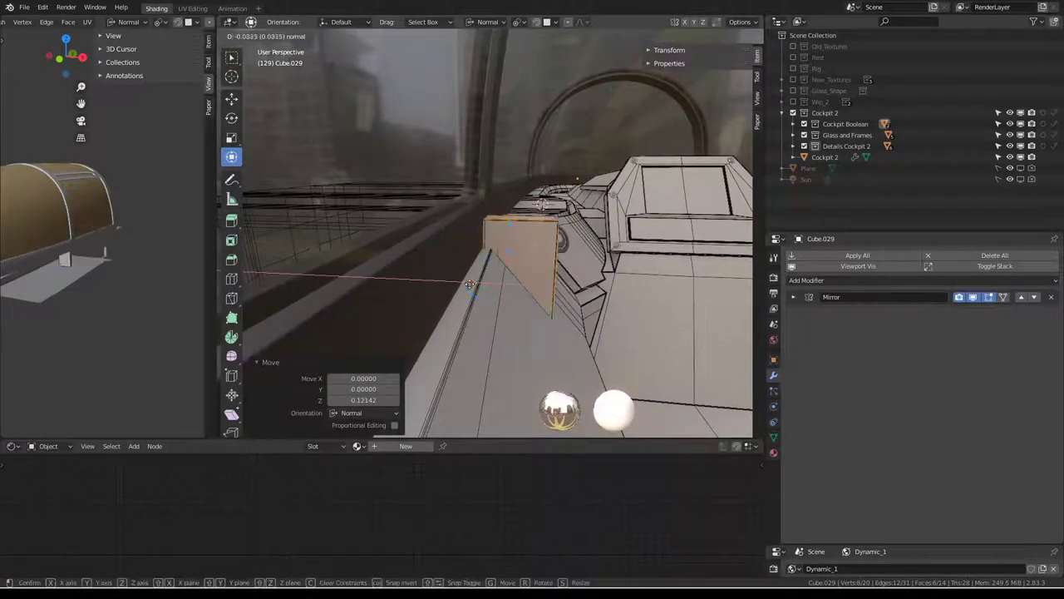
click(451, 281)
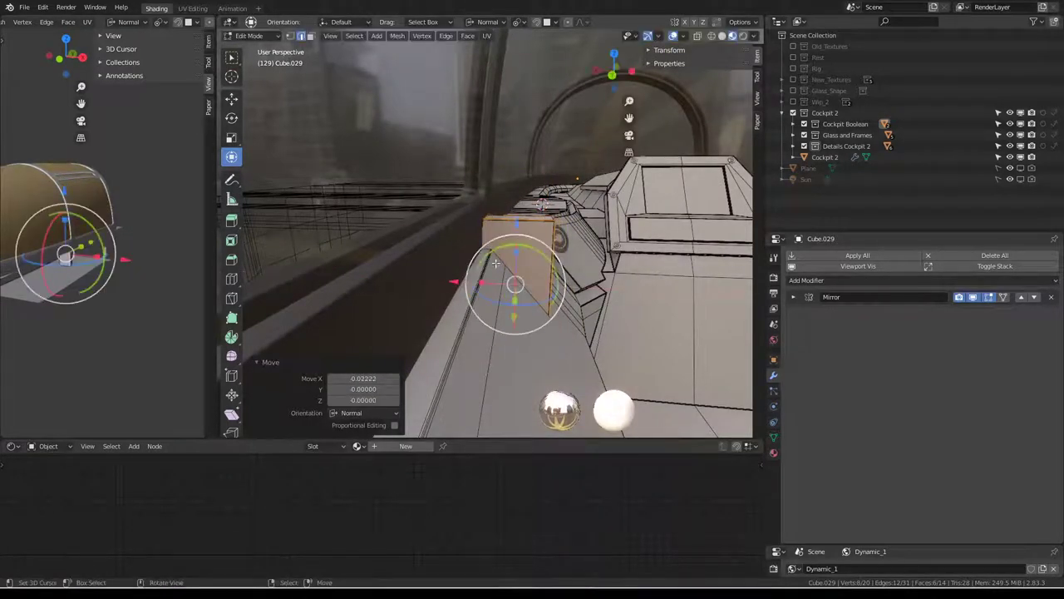
key(Tab)
- Slide the block along the strut to its new position
mouse_move(452, 281)
middle_down()
mouse_move(580, 210)
mouse_move(491, 251)
mouse_move(537, 204)
middle_up()
key(Tab)
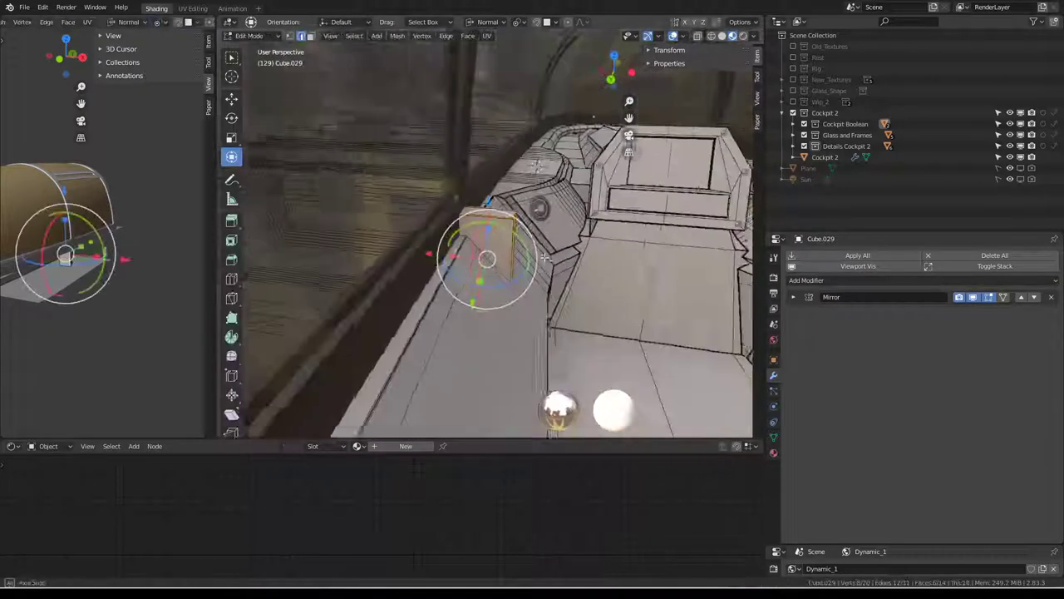
middle_drag(495, 295, 534, 218)
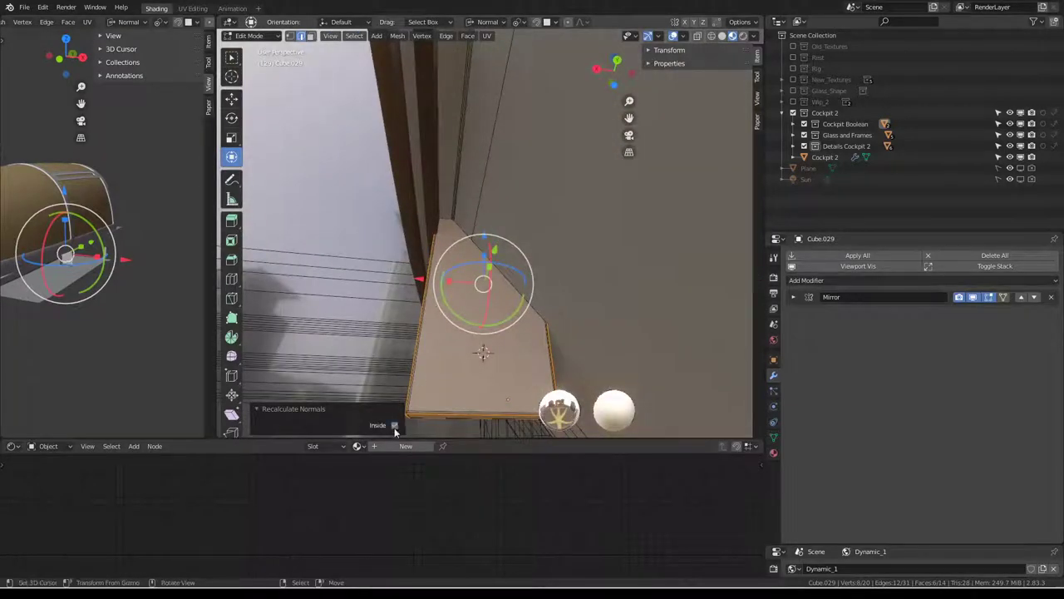
mouse_move(396, 431)
middle_down()
mouse_move(529, 248)
mouse_move(577, 265)
mouse_move(492, 268)
middle_up()
key(Tab)
key(Tab)
key(g)
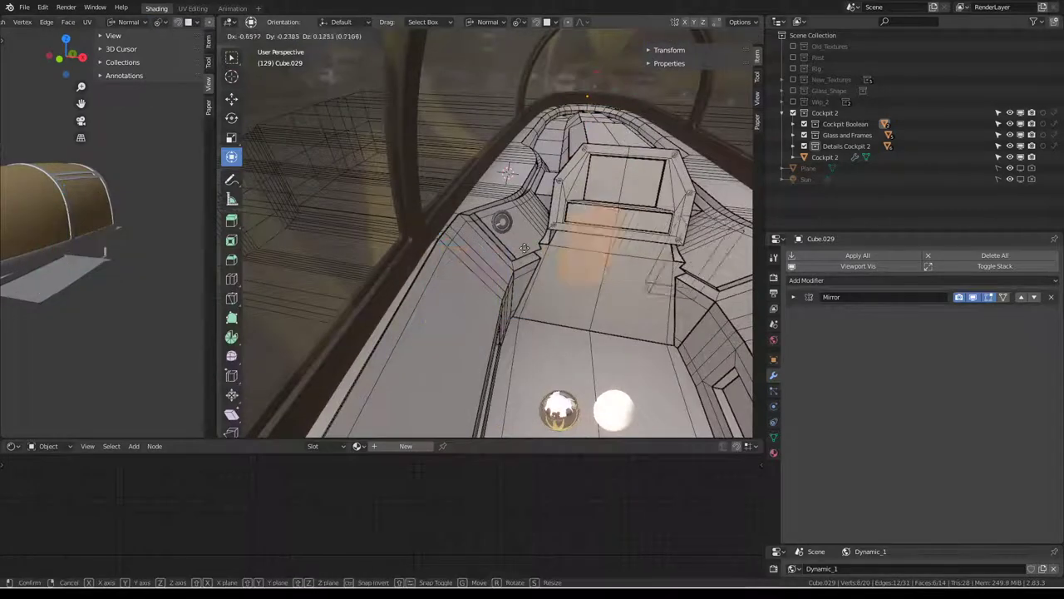
click(475, 265)
mouse_move(476, 265)
middle_down()
mouse_move(507, 175)
mouse_move(548, 218)
middle_up()
- Recalculate normals, lengthen the block along normal Y, then recalculate normals to point inward
key(shift+n)
key(s)
key(y)
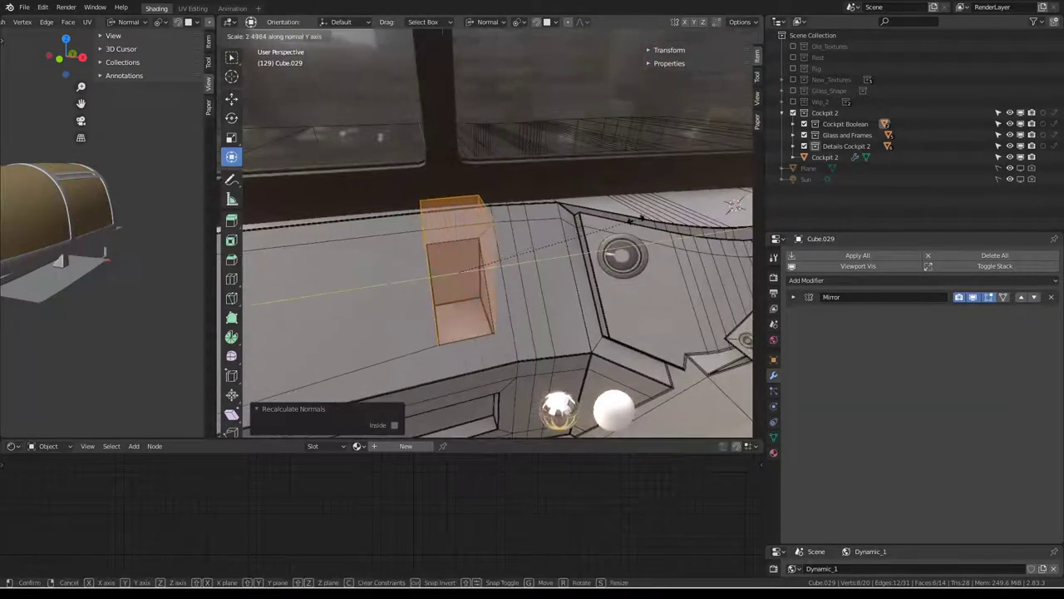
click(640, 217)
middle_drag(640, 218, 545, 305)
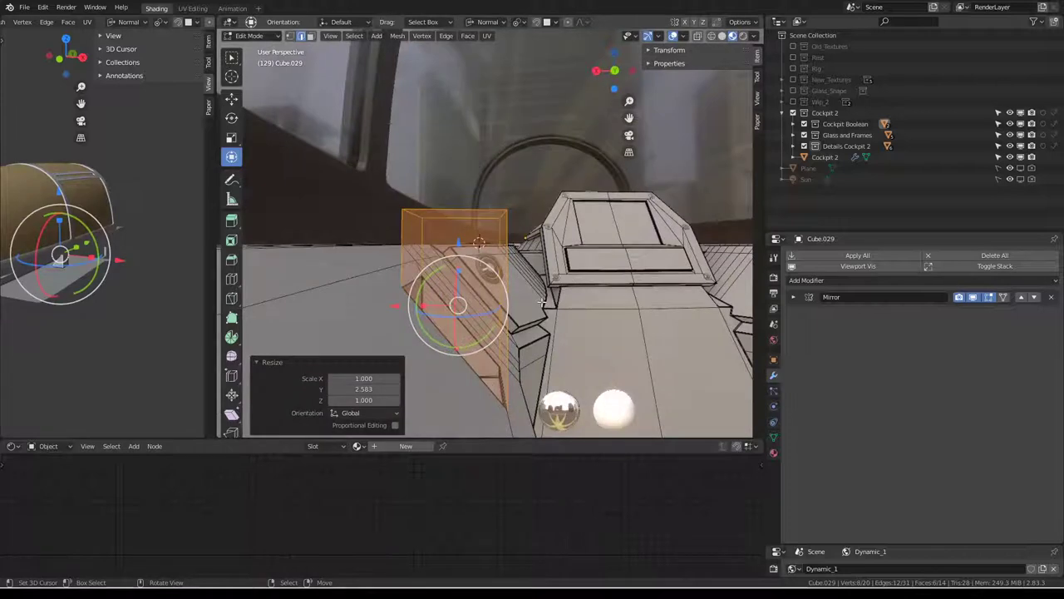
key(shift+n)
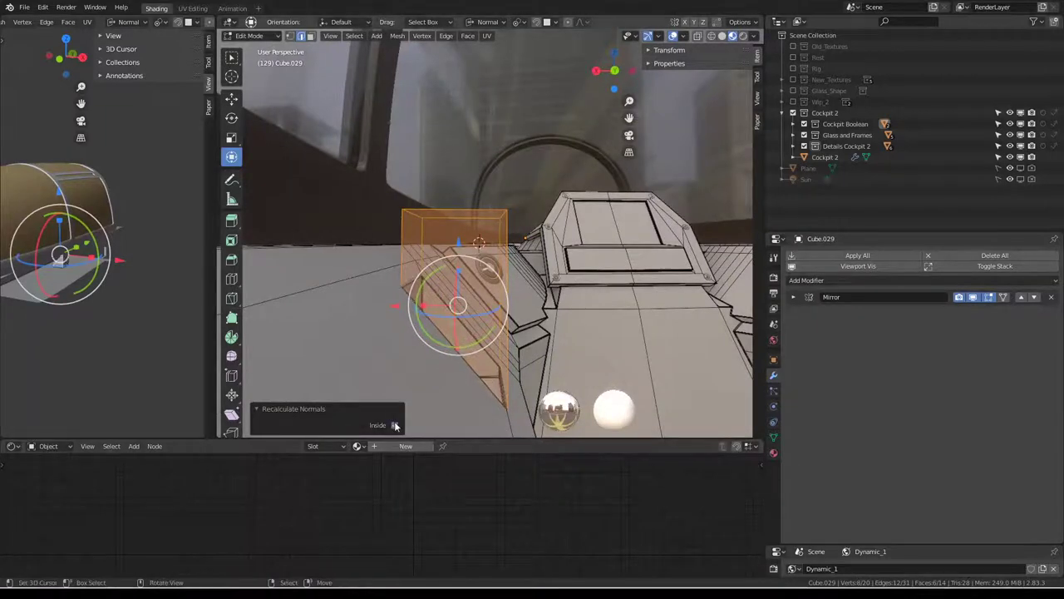
click(396, 425)
mouse_move(396, 425)
middle_down()
mouse_move(474, 306)
mouse_move(553, 271)
middle_up()
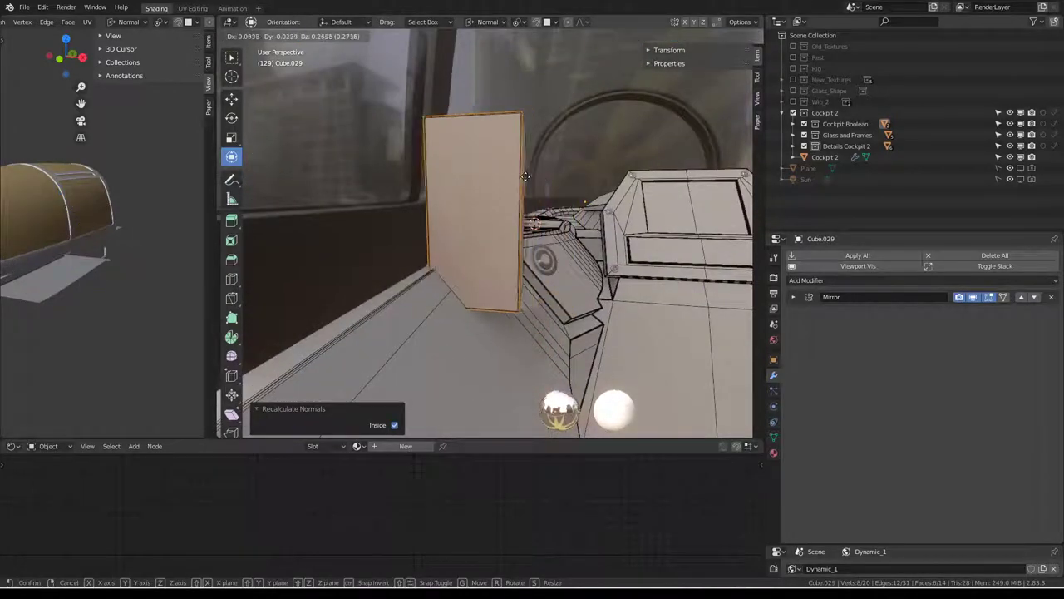
- Confirm the panel piece's position and flatten it along its normal Y axis
click(518, 191)
mouse_move(518, 192)
middle_down()
mouse_move(582, 249)
mouse_move(536, 226)
mouse_move(497, 228)
mouse_move(507, 247)
mouse_move(480, 250)
middle_up()
key(s)
key(y)
key(y)
click(595, 256)
- Reposition the piece step by step onto the side wall below the round gauge
key(g)
click(543, 225)
key(g)
click(496, 226)
key(g)
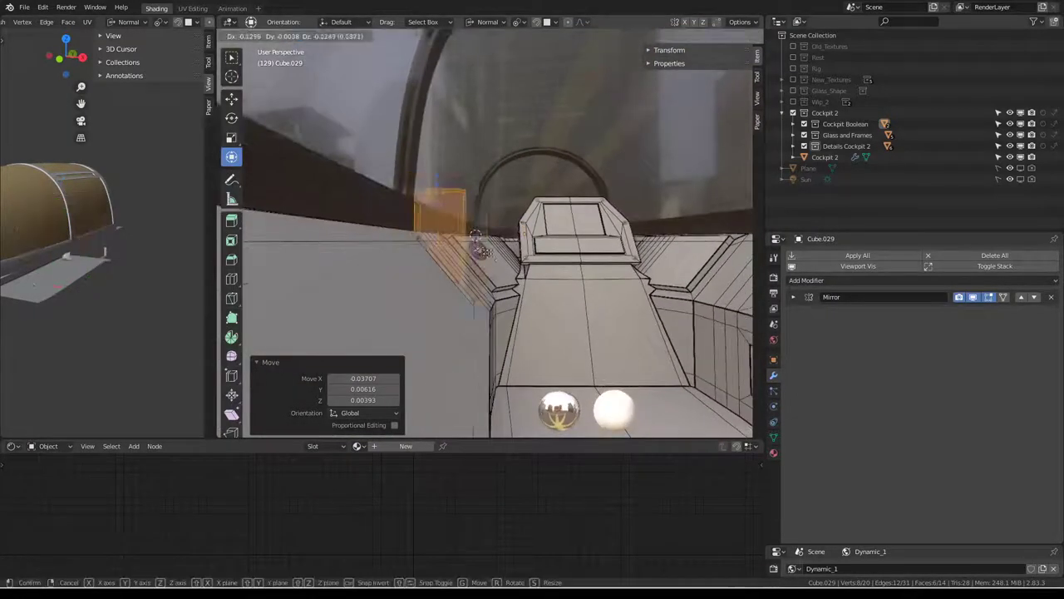
mouse_move(497, 261)
middle_down()
mouse_move(580, 233)
mouse_move(490, 239)
middle_up()
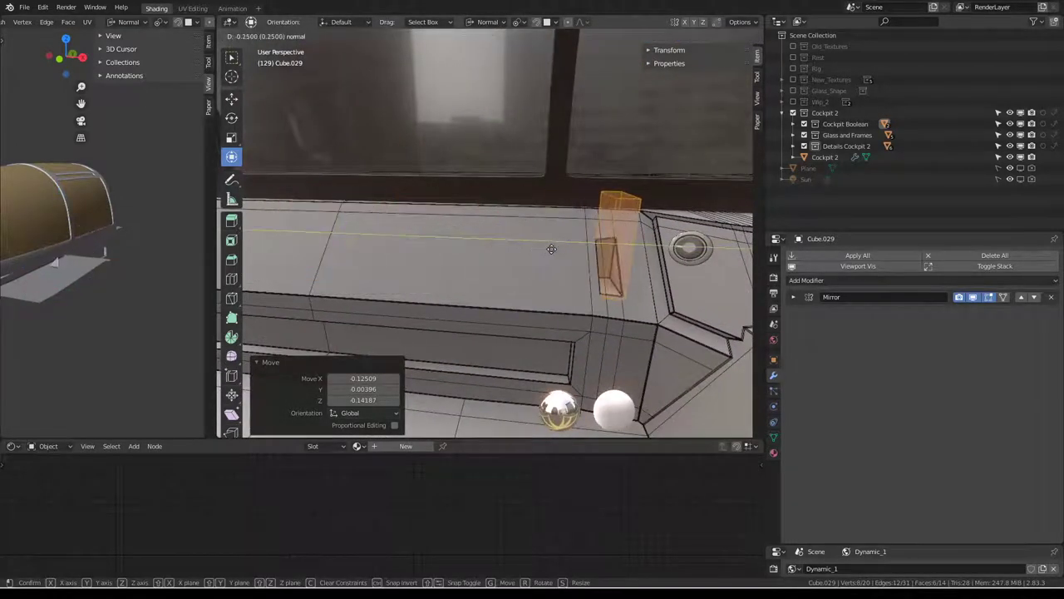
mouse_move(645, 253)
middle_down()
mouse_move(521, 270)
mouse_move(499, 254)
mouse_move(540, 262)
mouse_move(499, 238)
middle_up()
key(g)
key(g)
key(g)
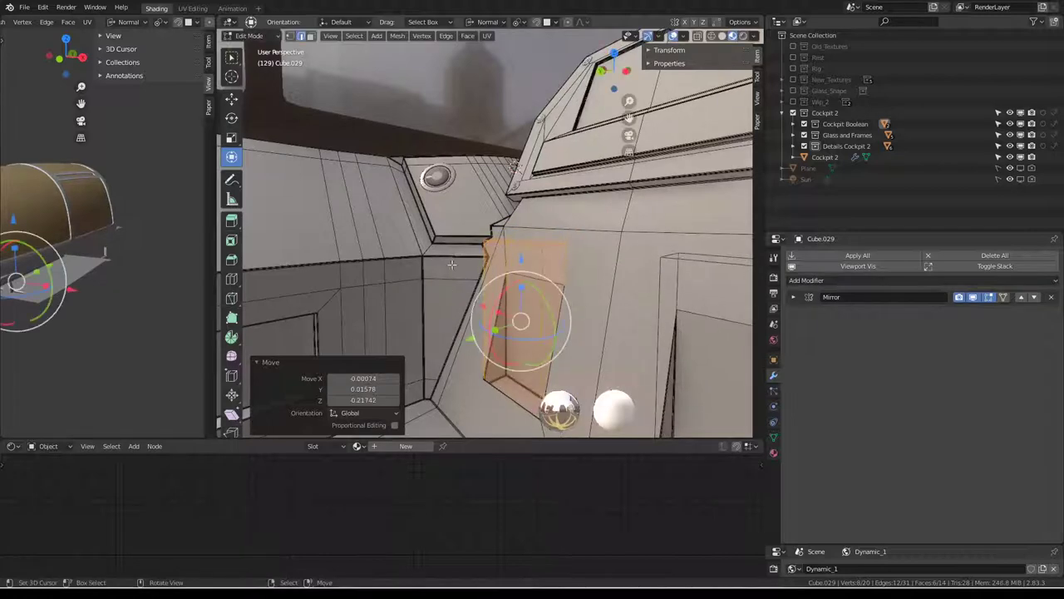
- Stretch the selected face along its normal Y axis to 1.52
middle_drag(514, 198, 449, 249)
key(s)
key(y)
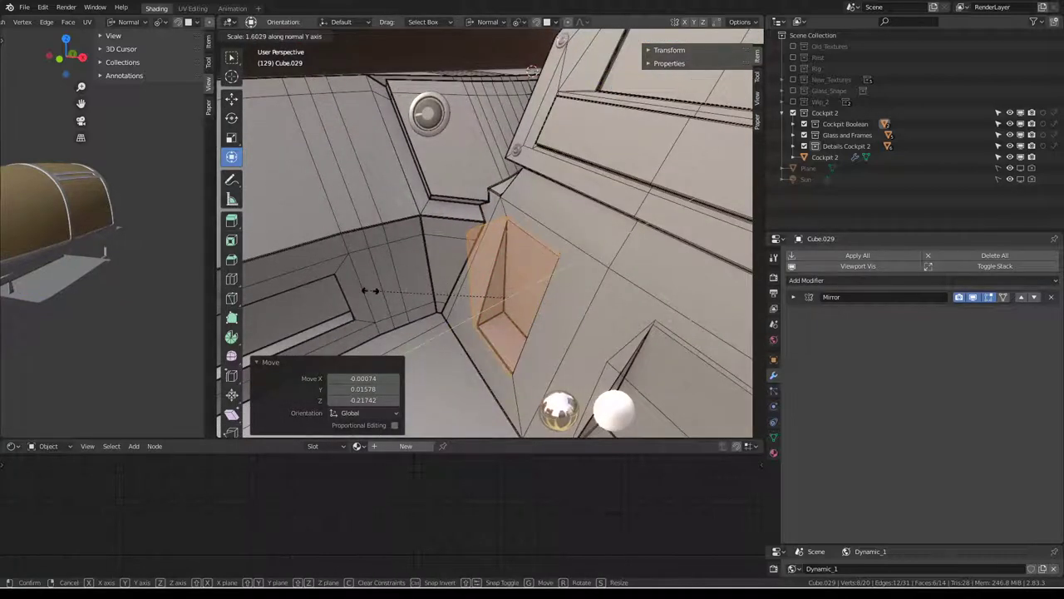
click(376, 291)
mouse_move(376, 291)
middle_down()
mouse_move(527, 201)
mouse_move(501, 208)
mouse_move(523, 229)
middle_up()
key(Tab)
key(Tab)
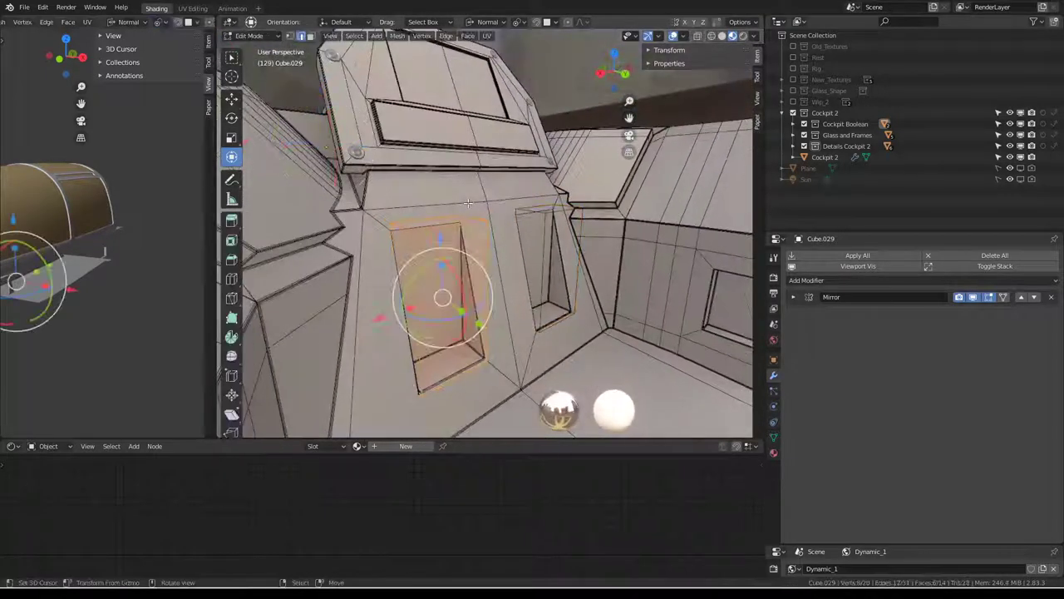
key(KP_Decimal)
scroll(469, 245, down, 5)
- Extrude the face and push it along its normal to set the recess depth
key(e)
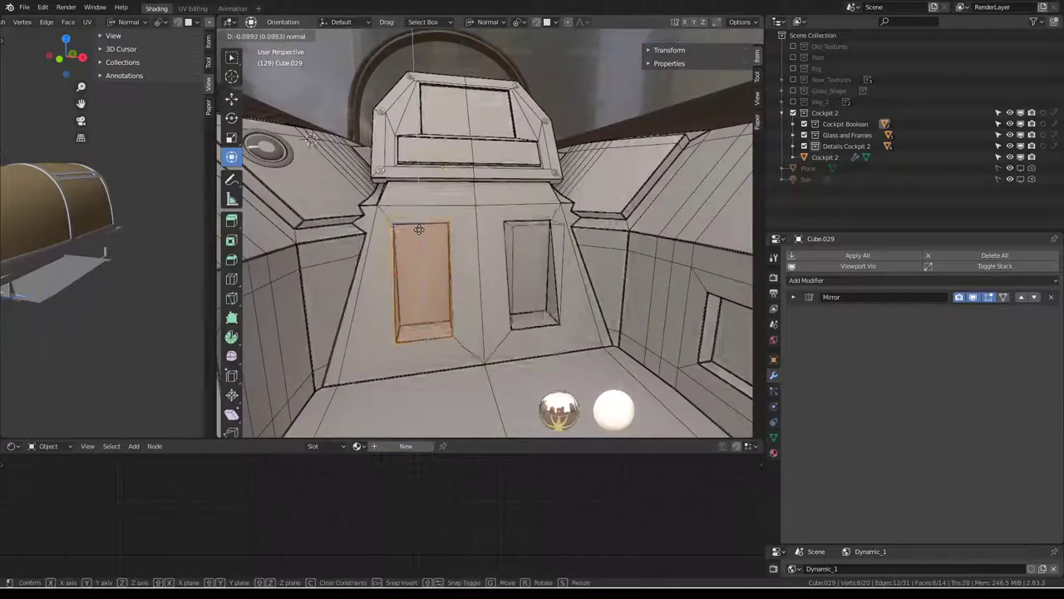
click(420, 230)
mouse_move(420, 230)
middle_down()
mouse_move(505, 168)
mouse_move(427, 154)
mouse_move(422, 204)
mouse_move(441, 309)
mouse_move(535, 359)
middle_up()
click(425, 238)
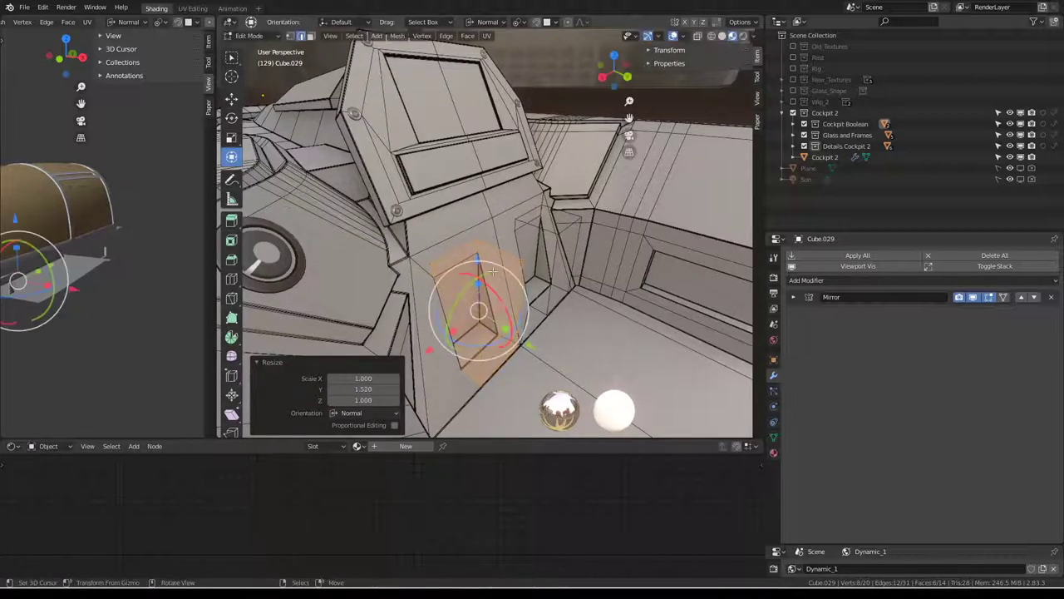
middle_drag(511, 285, 441, 259)
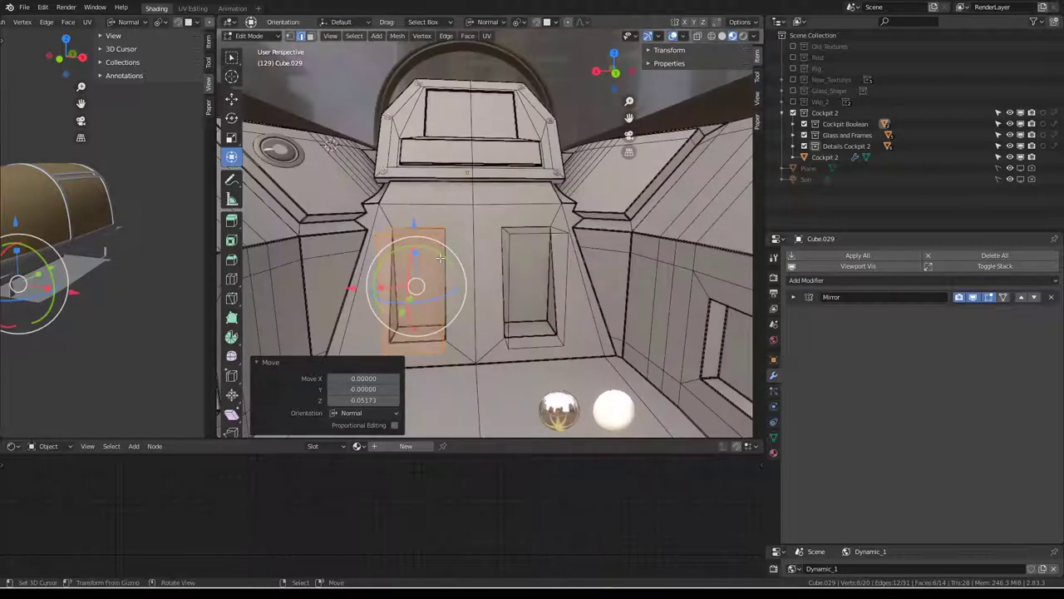
click(379, 289)
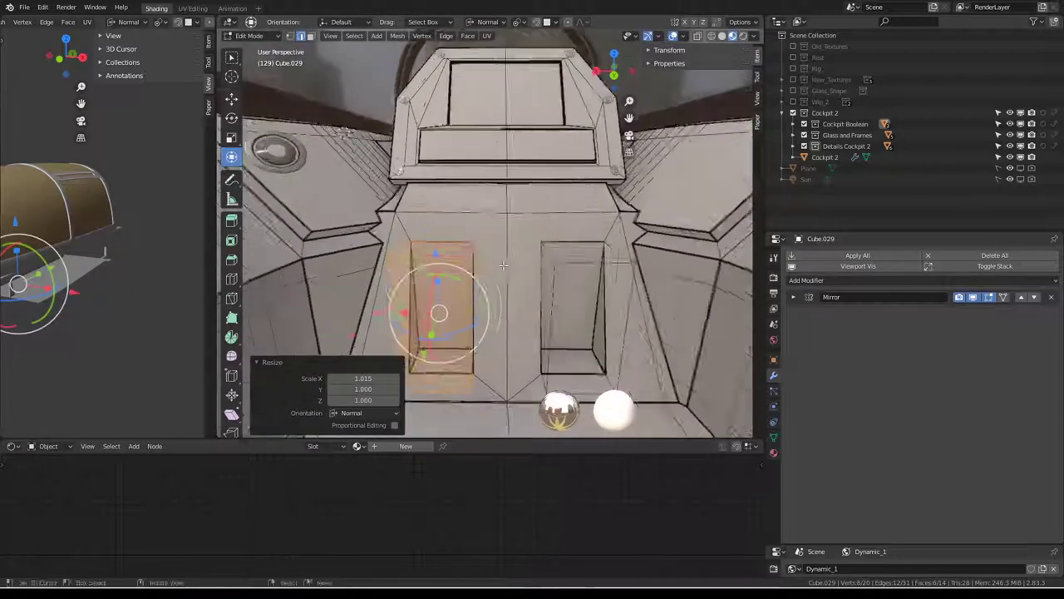
- Check the recess in front and back orthographic views, then duplicate the slot face
key(Tab)
mouse_move(466, 266)
middle_down()
mouse_move(492, 222)
mouse_move(502, 255)
mouse_move(484, 312)
middle_up()
key(Tab)
key(KP_1)
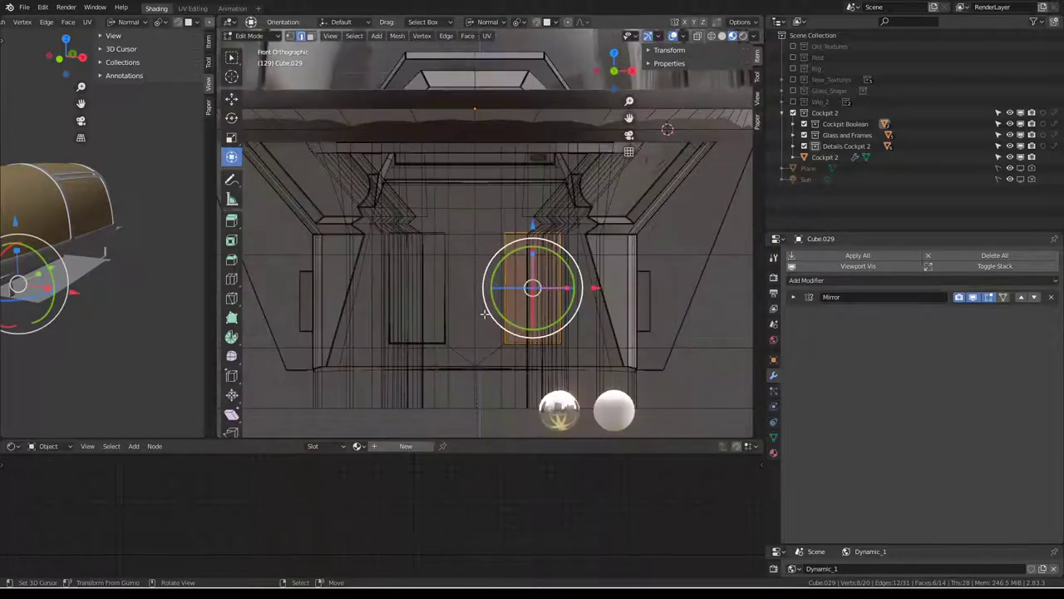
key(ctrl+KP_1)
scroll(483, 315, up, 3)
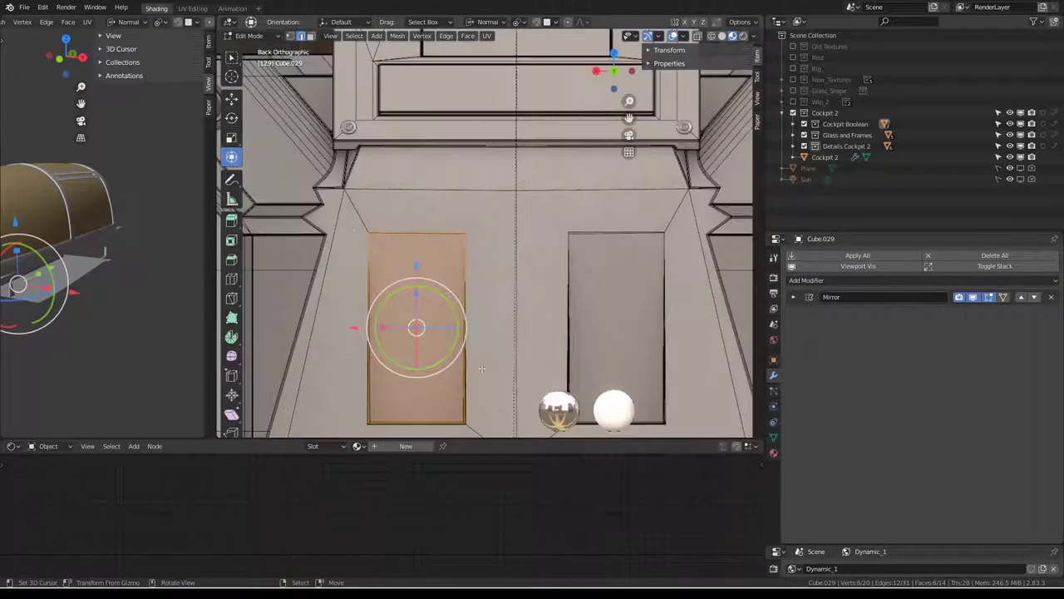
key(shift+d)
- Place the duplicated face above the rectangular slot and resize it along normal Z
click(440, 191)
key(s)
key(z)
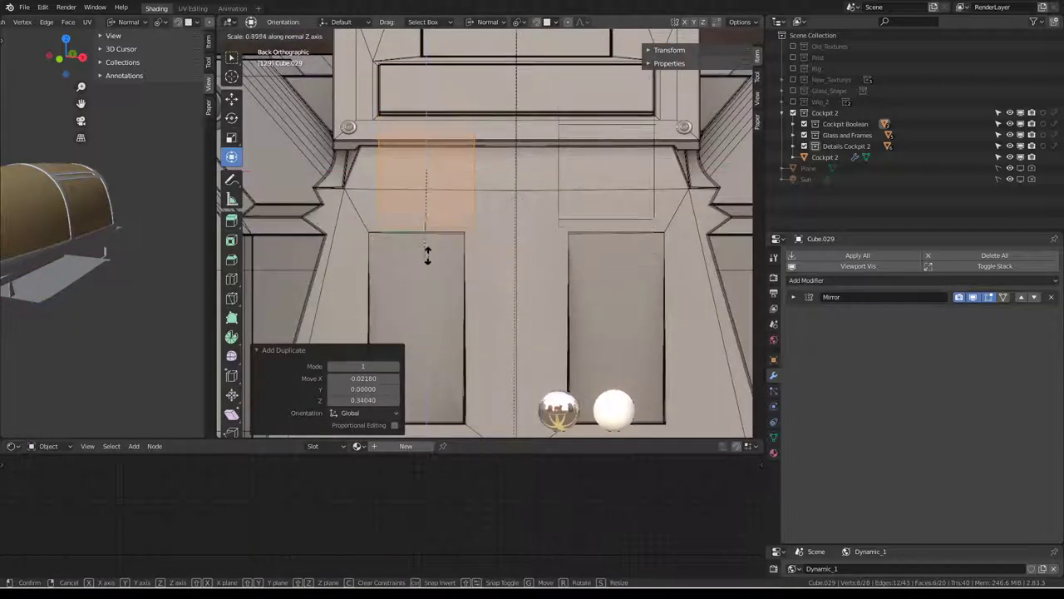
click(429, 200)
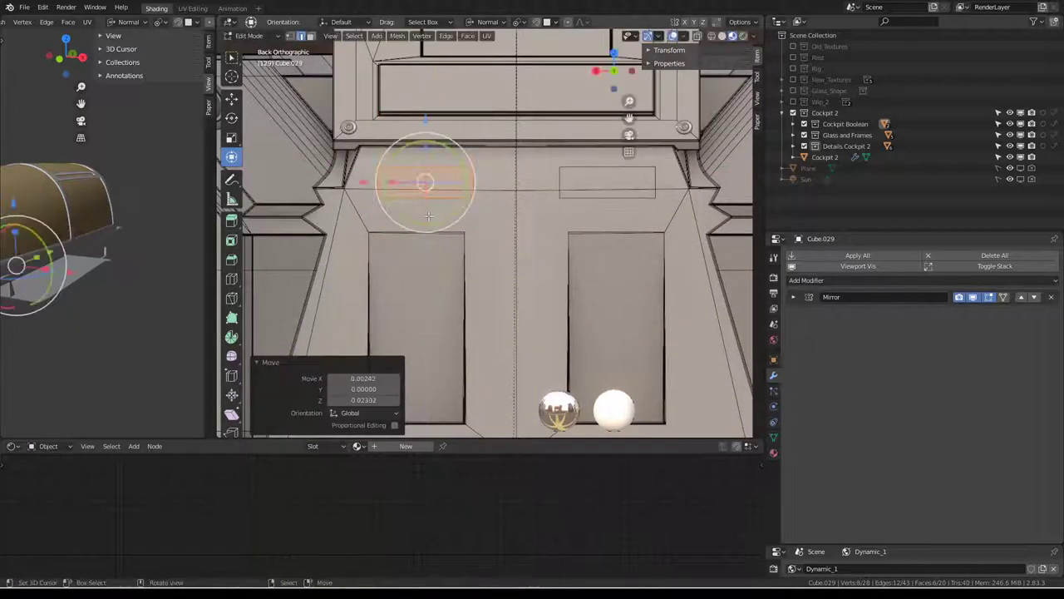
middle_drag(428, 177, 557, 253)
- Move the duplicated faces along the normal Z to fine-tune the new slot's position
key(g)
key(z)
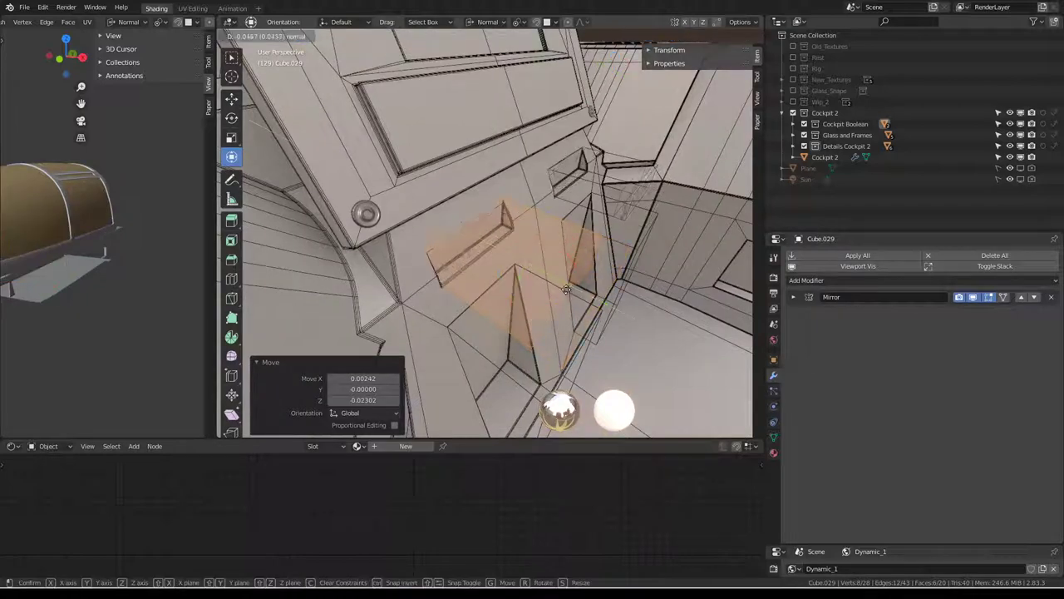
click(551, 285)
mouse_move(551, 285)
middle_down()
mouse_move(474, 287)
mouse_move(447, 190)
middle_up()
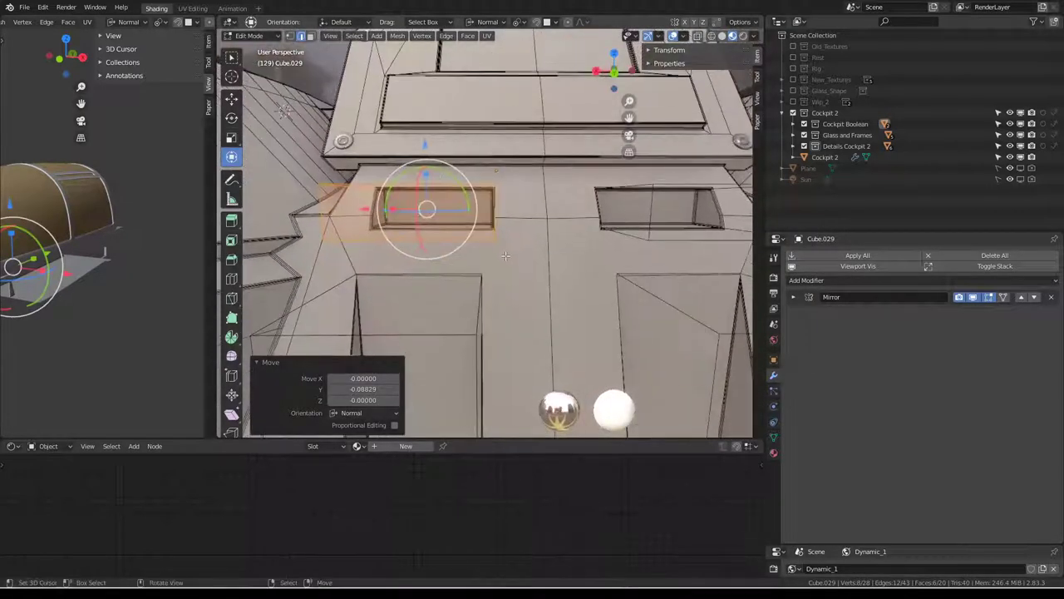
drag(433, 159, 434, 161)
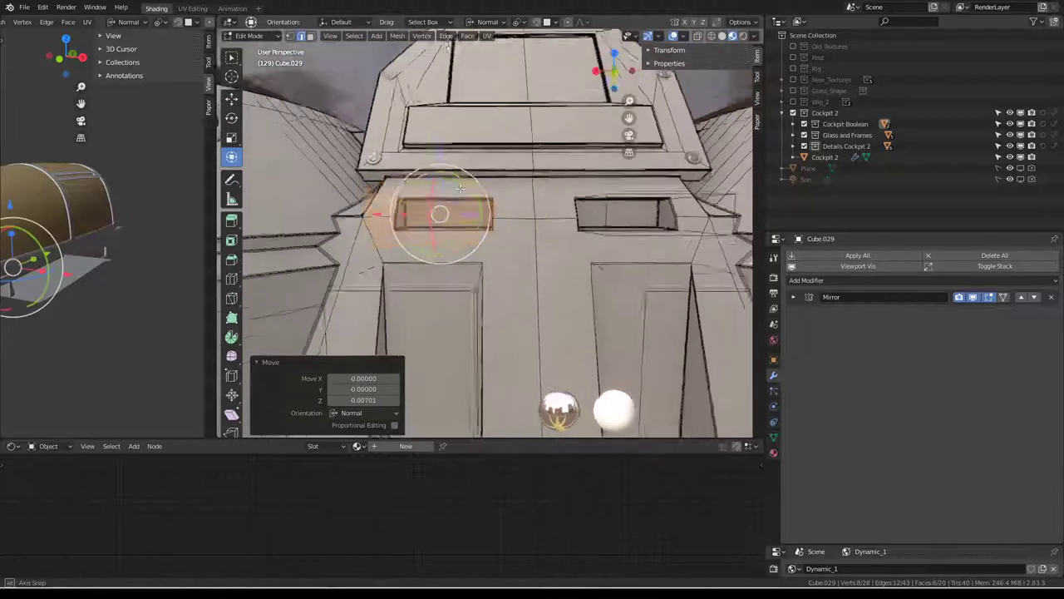
middle_drag(433, 161, 283, 81)
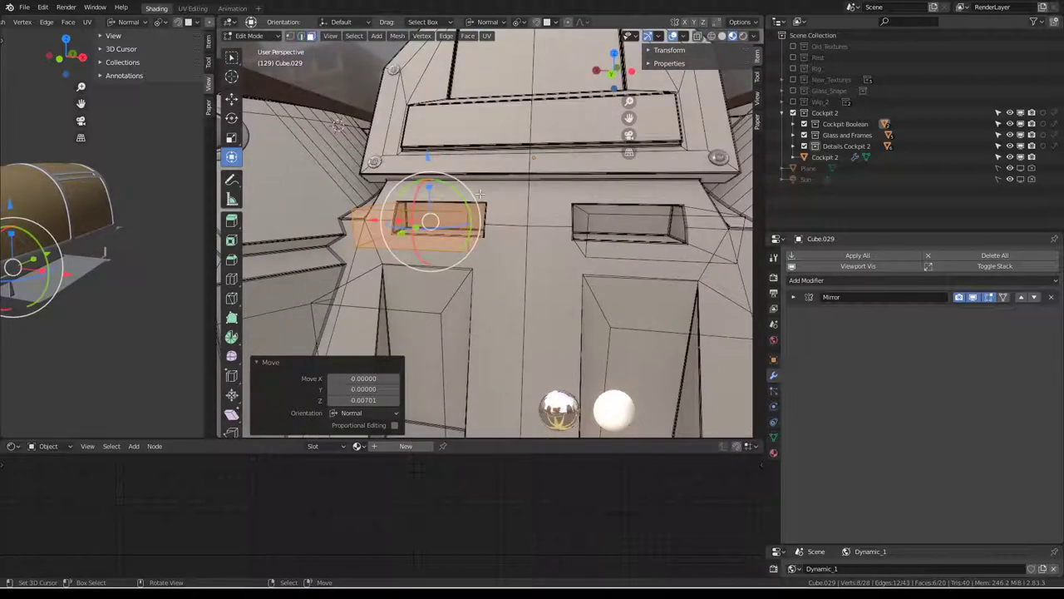
- Push the new slot's inner face deeper into the console and delete it
click(481, 217)
right_click(510, 223)
key(Escape)
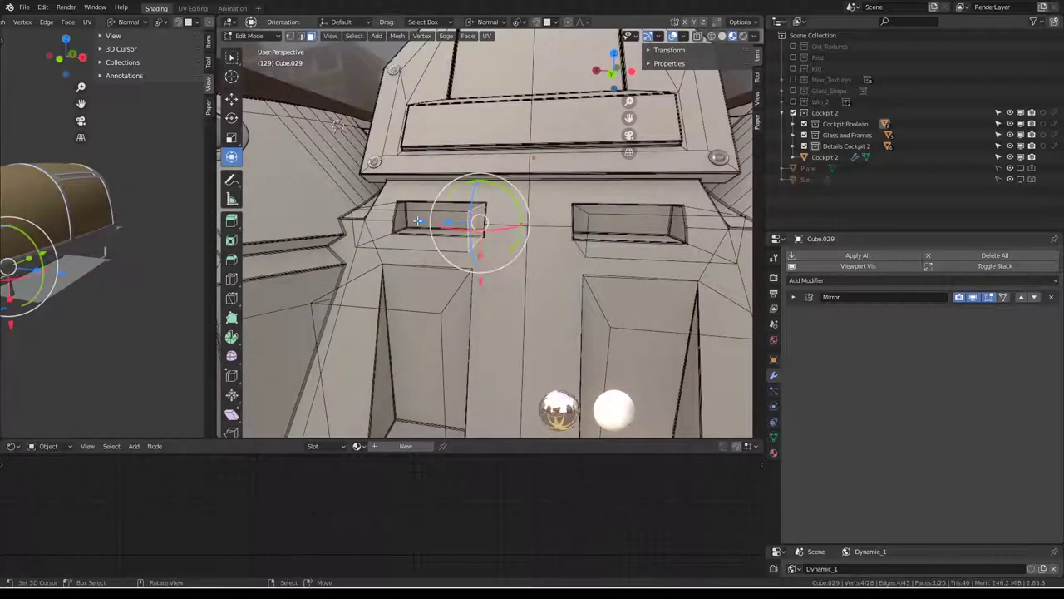
drag(475, 189, 482, 229)
key(x)
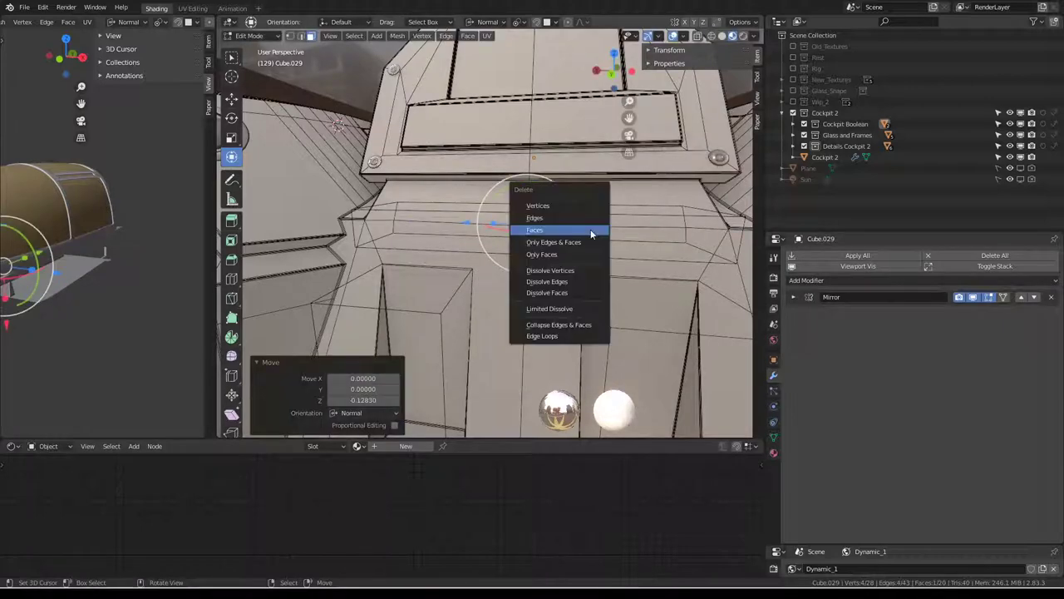
click(590, 230)
mouse_move(590, 232)
middle_down()
mouse_move(489, 227)
mouse_move(434, 180)
mouse_move(506, 230)
middle_up()
- Inspect the open slot and review the pivot point and transform orientation menus
key(Tab)
mouse_move(510, 243)
middle_down()
mouse_move(565, 230)
mouse_move(490, 227)
middle_up()
key(Tab)
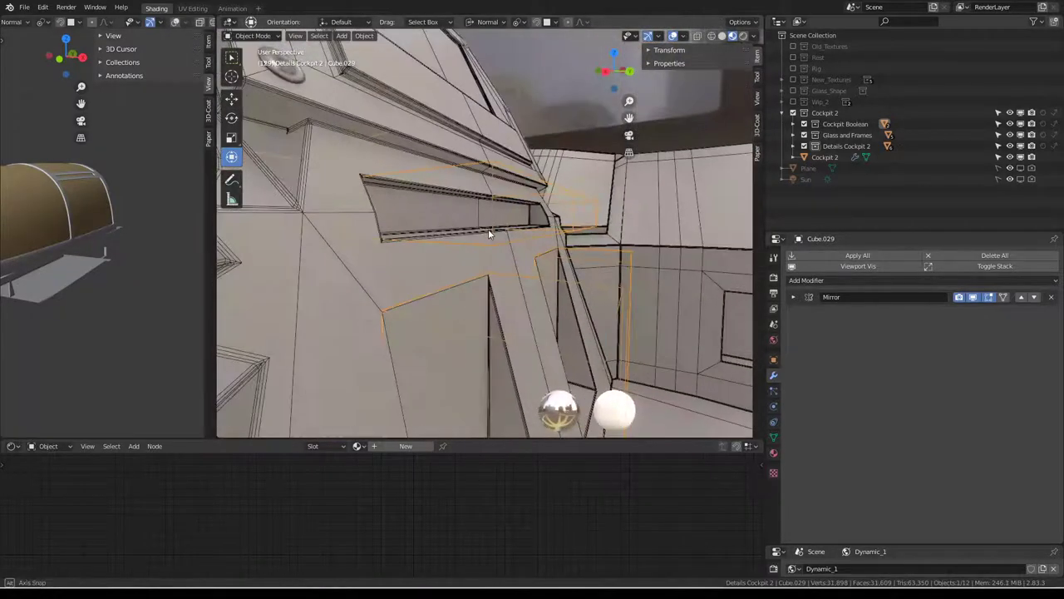
key(Tab)
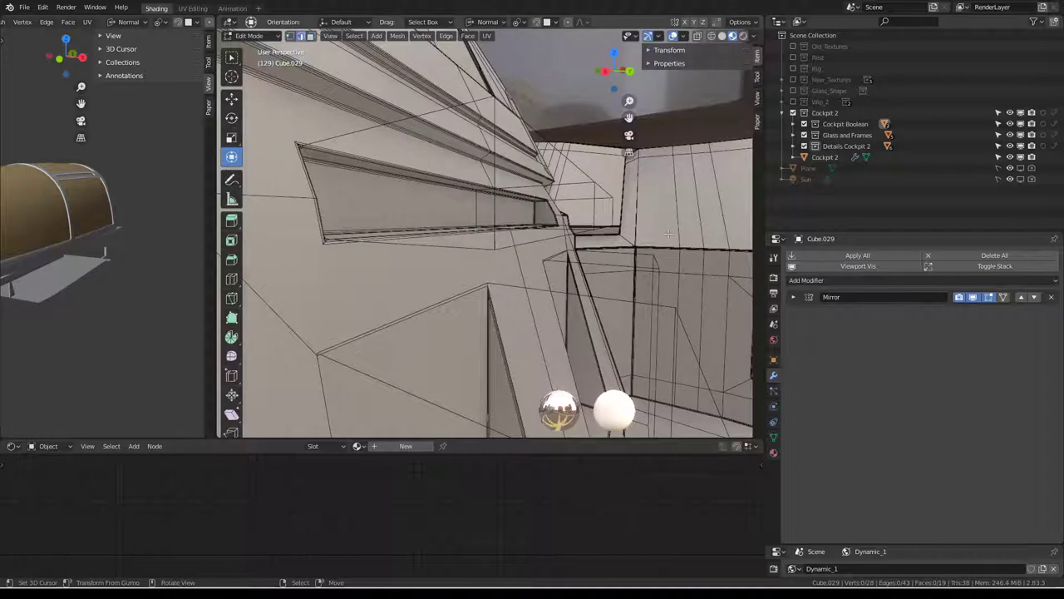
mouse_move(564, 239)
middle_down()
mouse_move(527, 233)
mouse_move(494, 198)
mouse_move(666, 44)
middle_up()
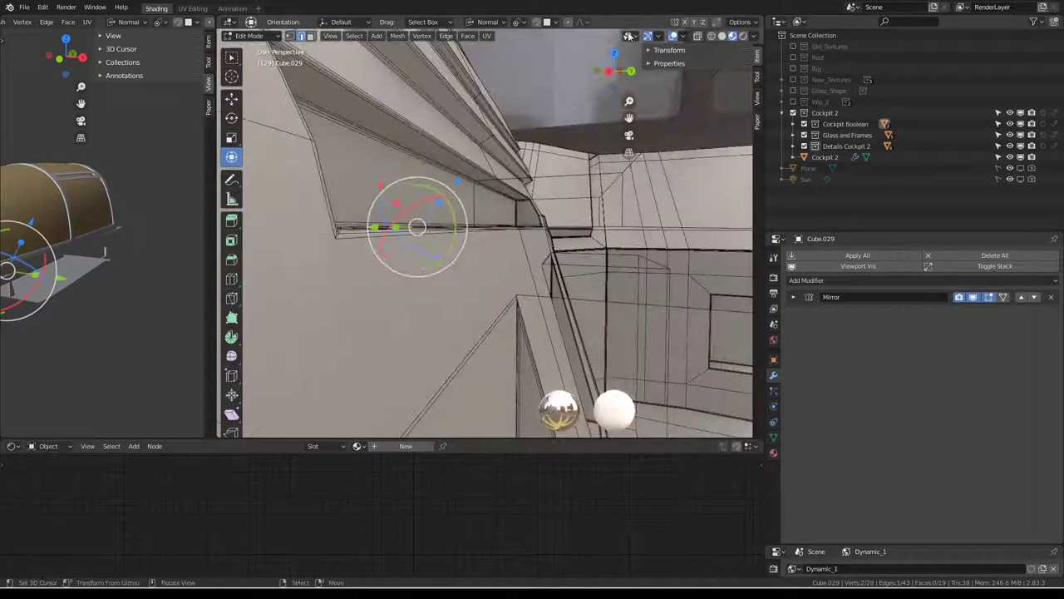
click(519, 23)
click(519, 72)
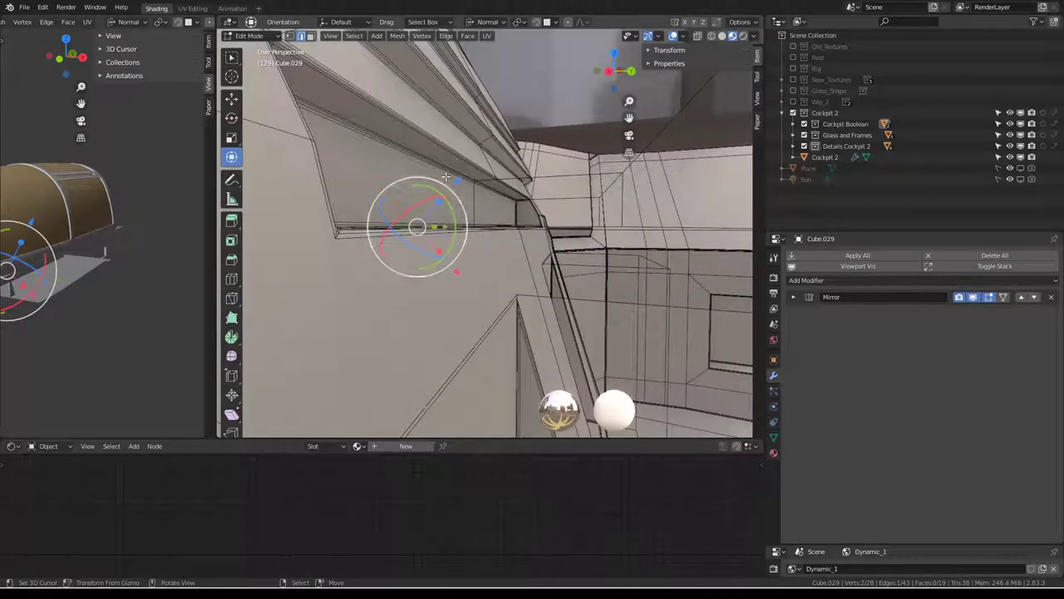
middle_drag(427, 178, 458, 203)
click(487, 23)
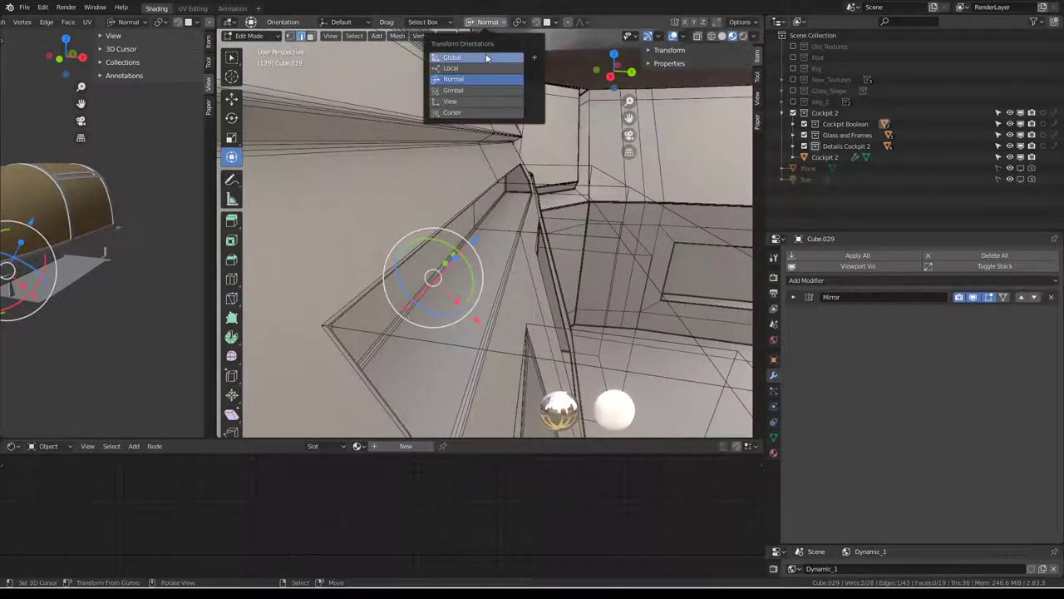
- Switch to Global orientation and reposition the slot geometry on the console
click(487, 57)
mouse_move(495, 280)
mouse_down()
mouse_move(549, 300)
mouse_move(532, 297)
mouse_up()
mouse_move(532, 297)
middle_down()
mouse_move(492, 246)
mouse_move(497, 182)
mouse_move(519, 209)
middle_up()
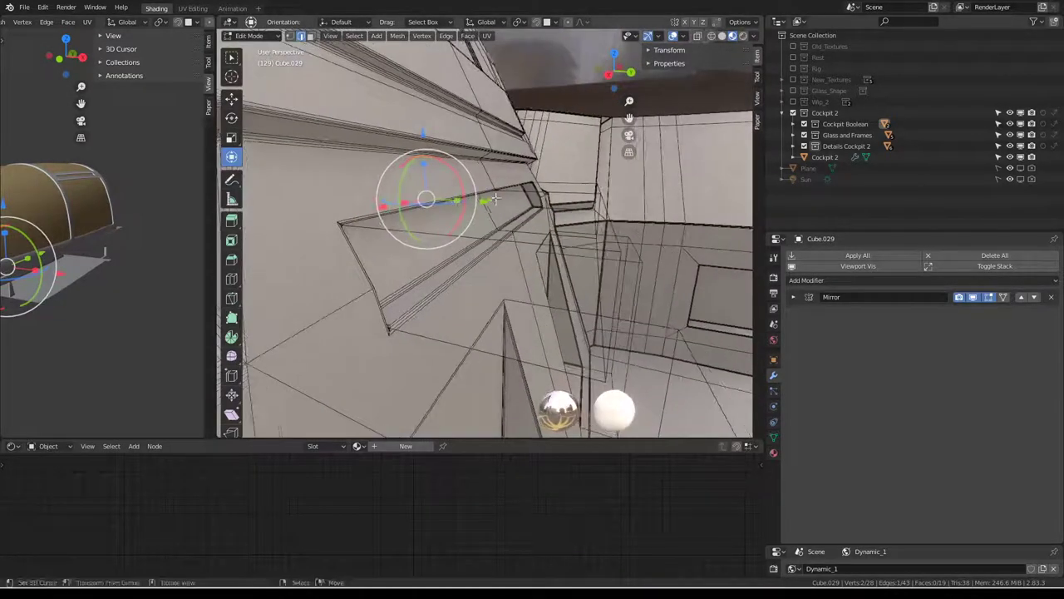
key(g)
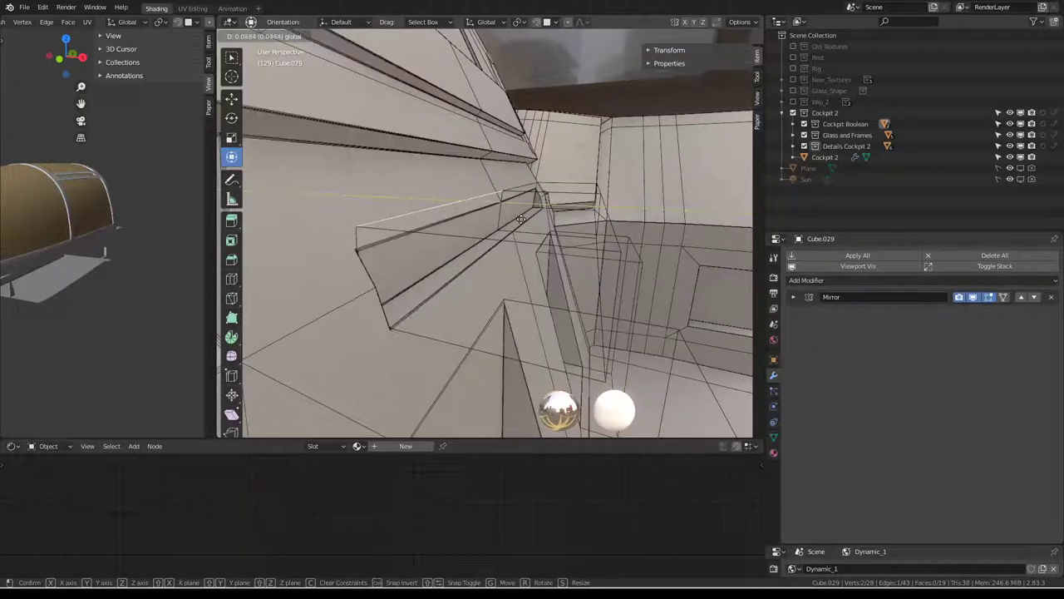
click(485, 211)
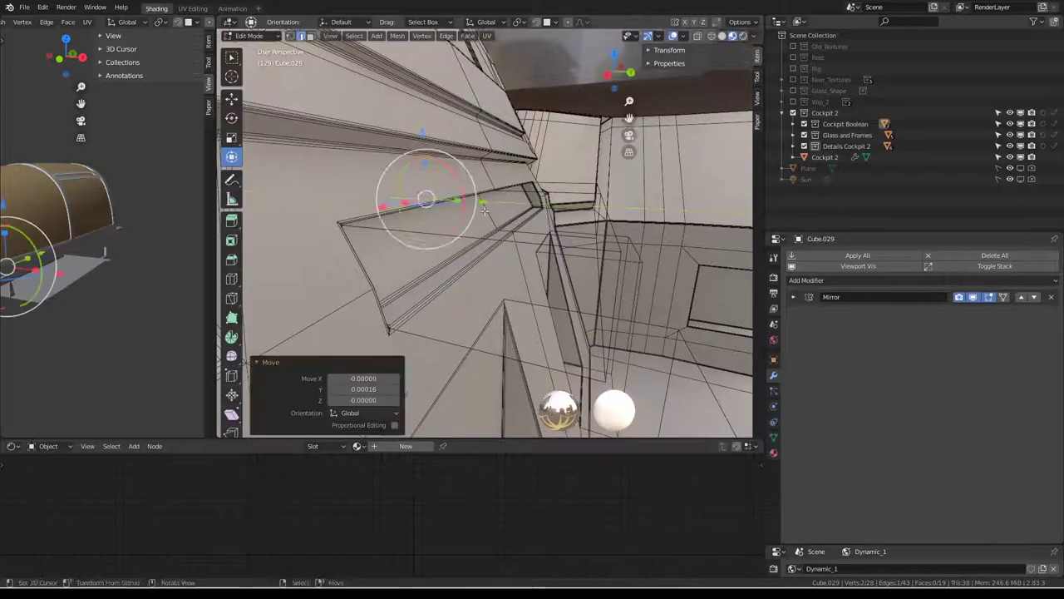
mouse_move(485, 210)
middle_down()
mouse_move(378, 201)
mouse_move(501, 265)
mouse_move(601, 205)
middle_up()
- Select the edge ring across the slot, try subdividing it, and undo the attempts
ctrl+alt+click(493, 264)
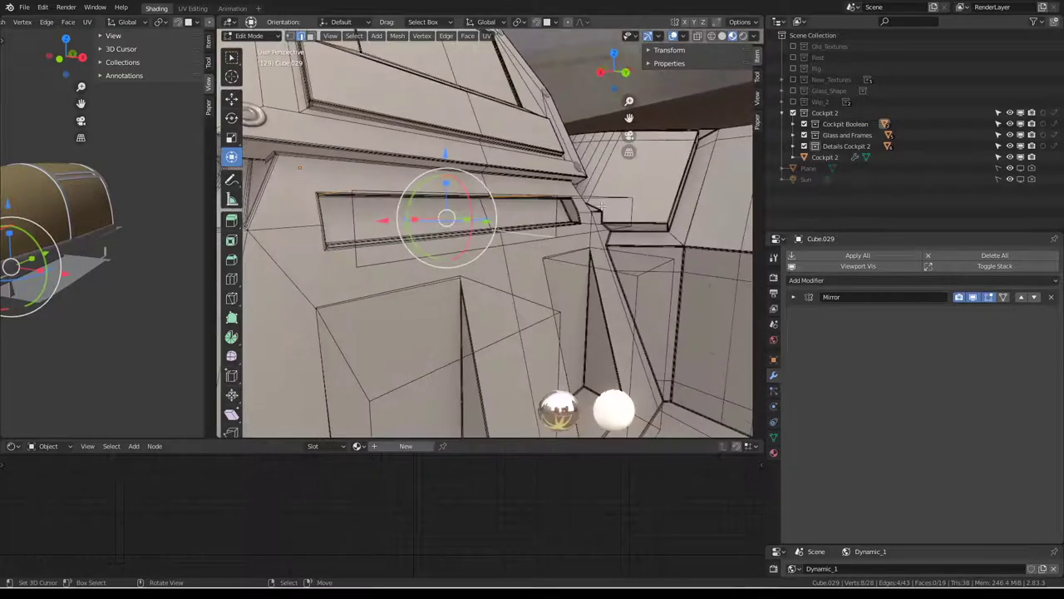
click(603, 207)
mouse_move(500, 206)
middle_down()
mouse_move(567, 198)
mouse_move(578, 212)
middle_up()
key(ctrl+z)
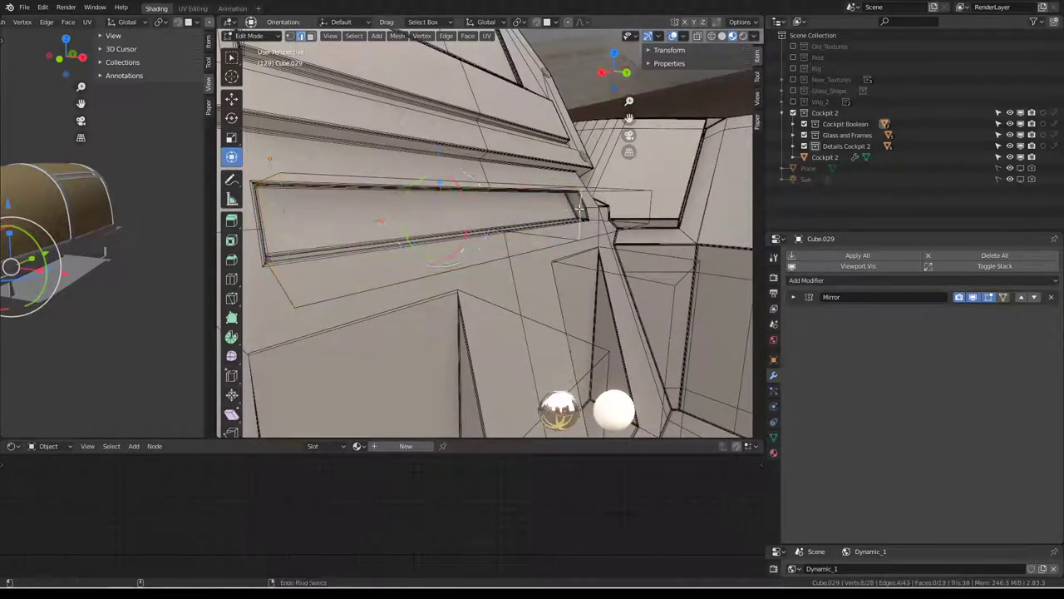
key(q)
click(617, 178)
key(ctrl+z)
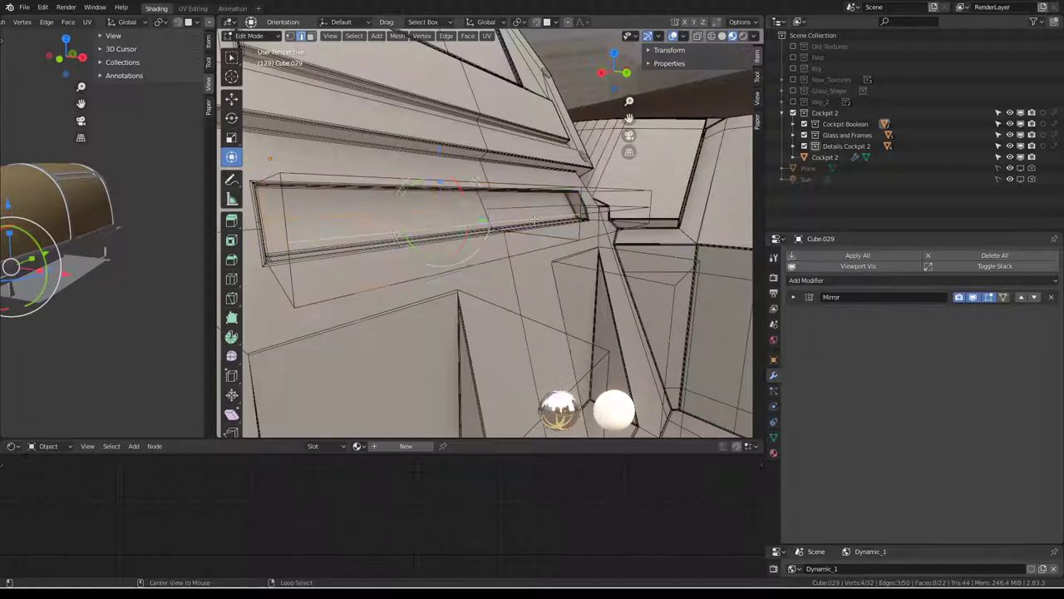
key(ctrl+e)
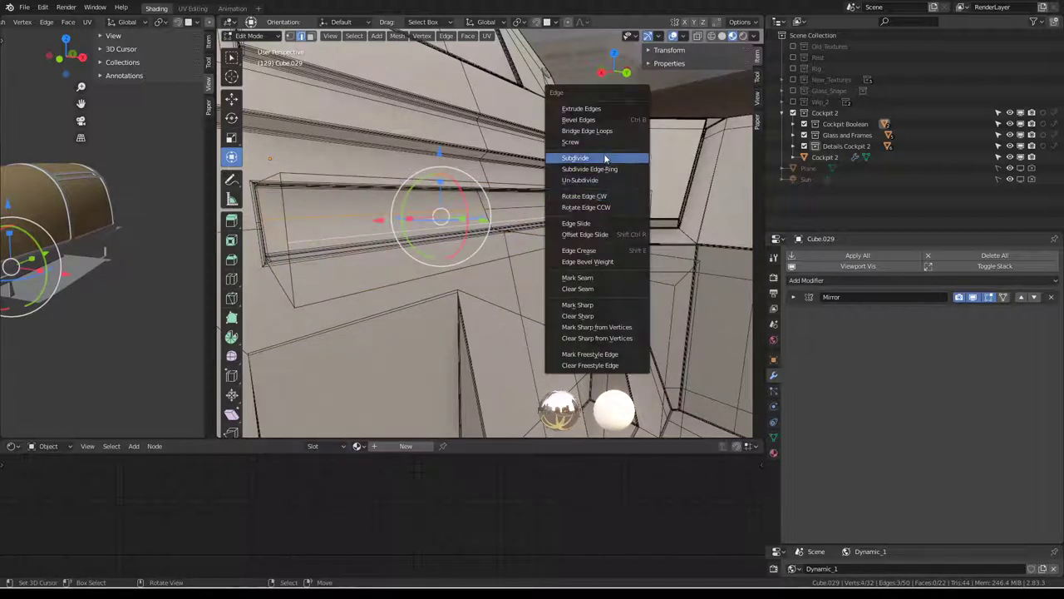
key(Escape)
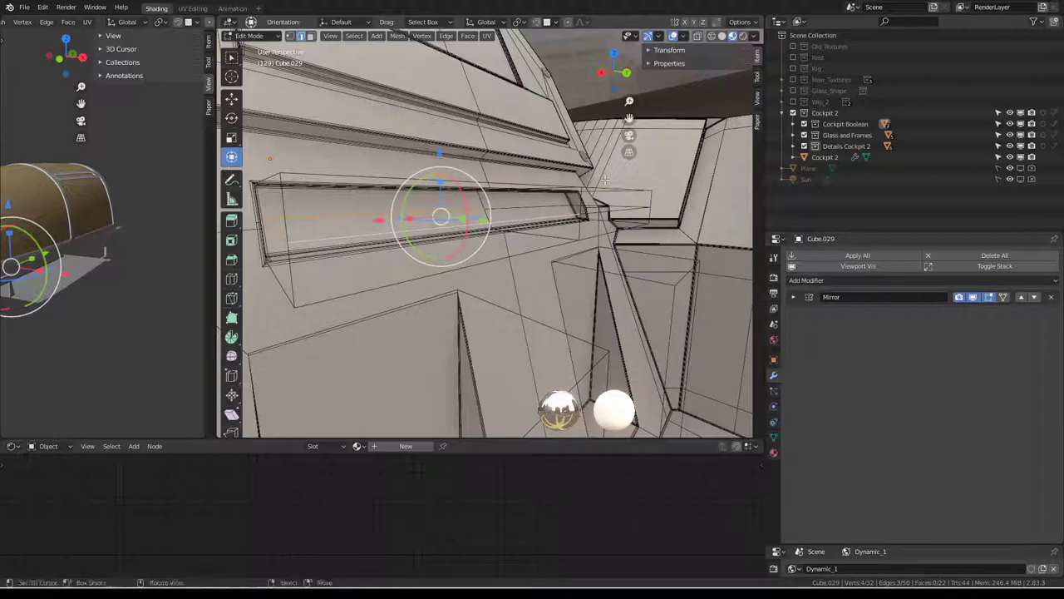
- Bevel the slot edge and subdivide the slot faces
key(ctrl+e)
click(580, 104)
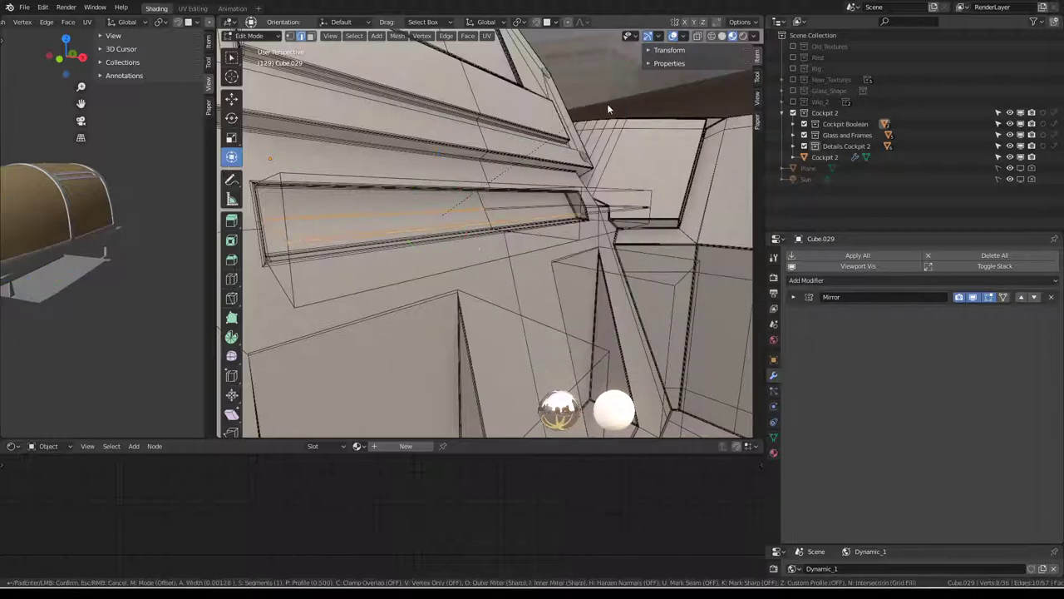
click(695, 92)
mouse_move(695, 91)
middle_down()
mouse_move(623, 212)
mouse_move(543, 239)
middle_up()
key(q)
click(623, 213)
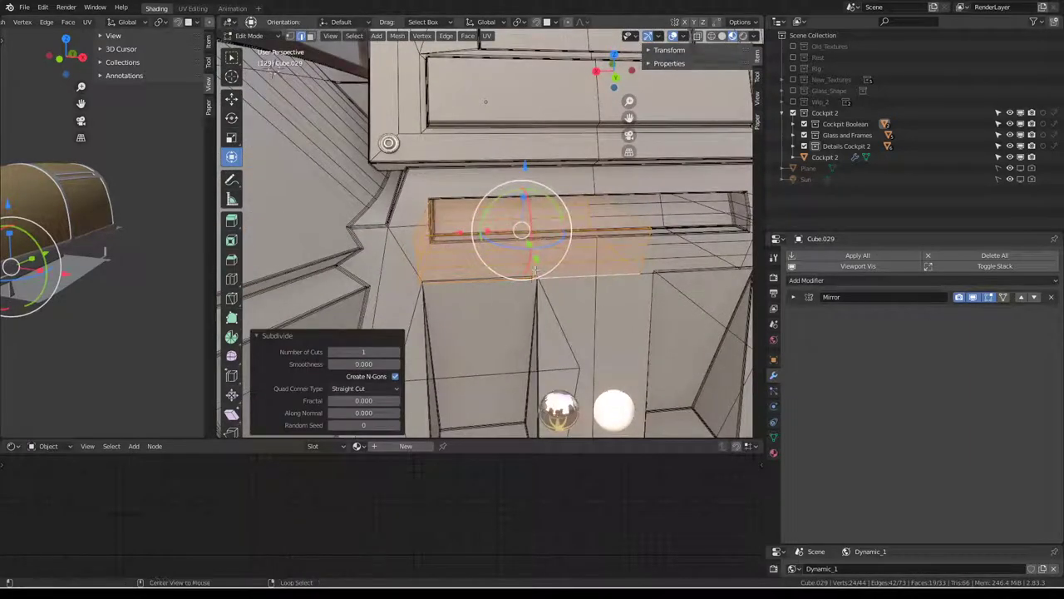
- Edge-slide the new loop along the slot
alt+click(535, 267)
key(g)
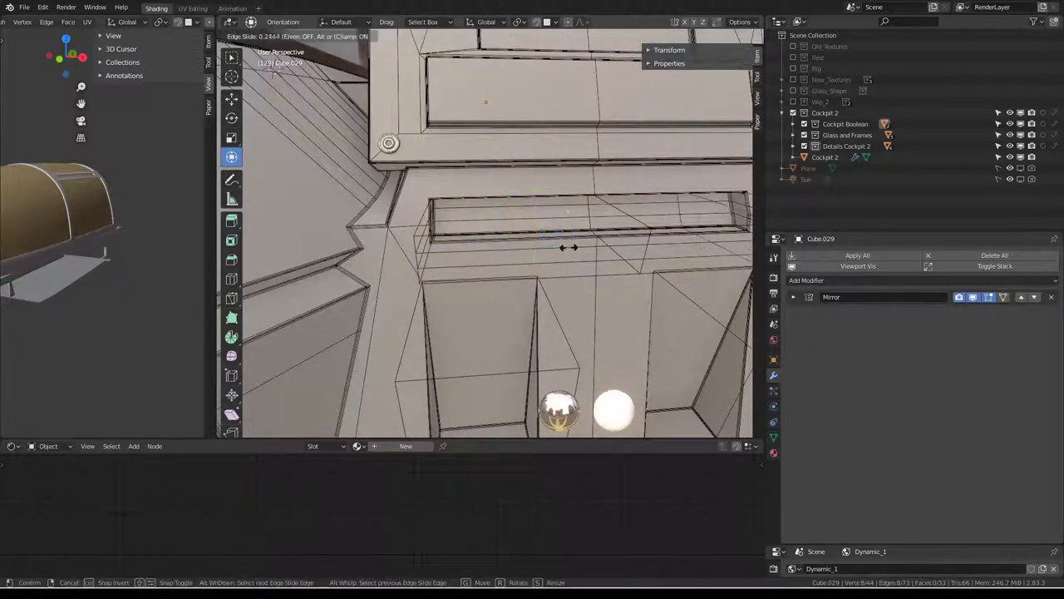
click(523, 247)
mouse_move(463, 226)
middle_down()
mouse_move(554, 218)
mouse_move(411, 88)
middle_up()
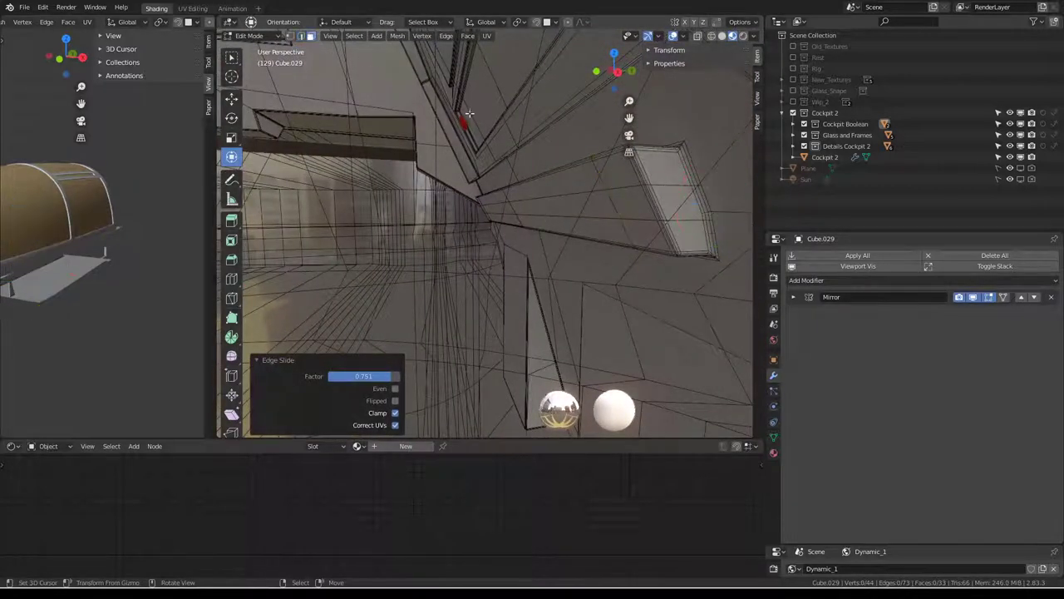
- Extrude the slot faces, push them inward into the console, and leave Edit Mode
key(e)
key(Escape)
middle_drag(470, 112, 553, 252)
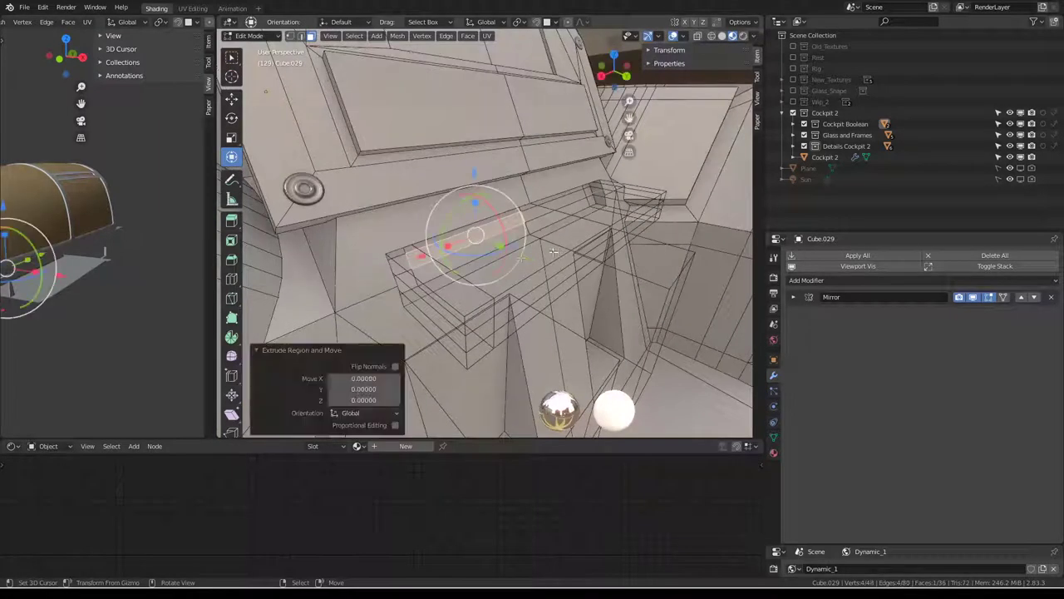
key(g)
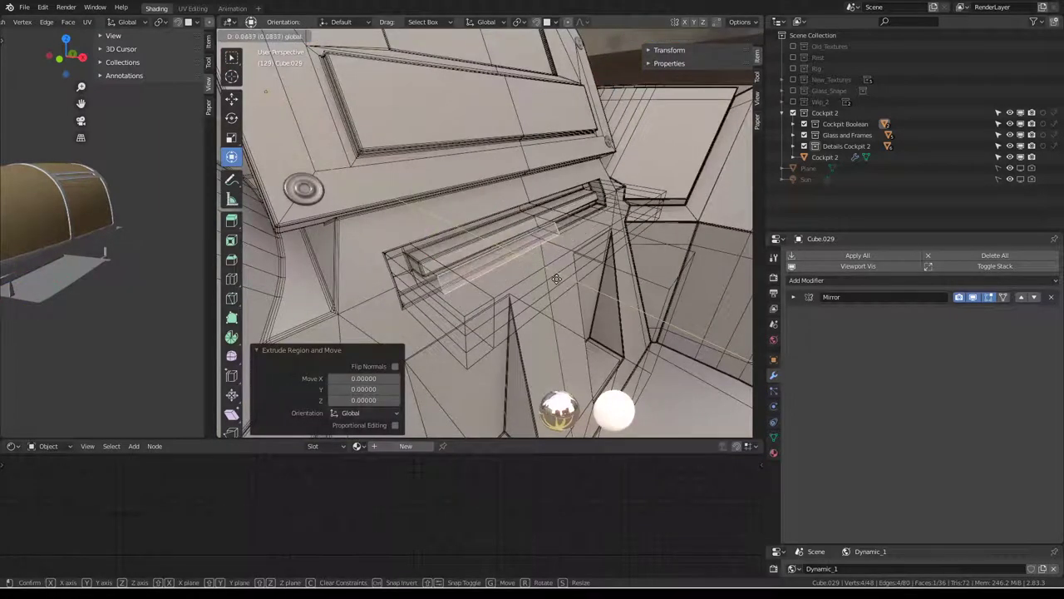
key(Escape)
mouse_move(556, 279)
middle_down()
mouse_move(526, 225)
mouse_move(465, 196)
mouse_move(428, 217)
mouse_move(512, 141)
mouse_move(490, 223)
mouse_move(570, 274)
mouse_move(478, 234)
mouse_move(552, 272)
mouse_move(335, 268)
mouse_move(492, 283)
mouse_move(589, 249)
mouse_move(563, 274)
mouse_move(532, 269)
mouse_move(571, 195)
mouse_move(446, 291)
middle_up()
key(Tab)
scroll(465, 196, up, 3)
scroll(431, 216, down, 3)
click(571, 196)
- Reselect the Cube.031 rim trim and enter its Edit Mode
key(Tab)
key(Tab)
click(553, 345)
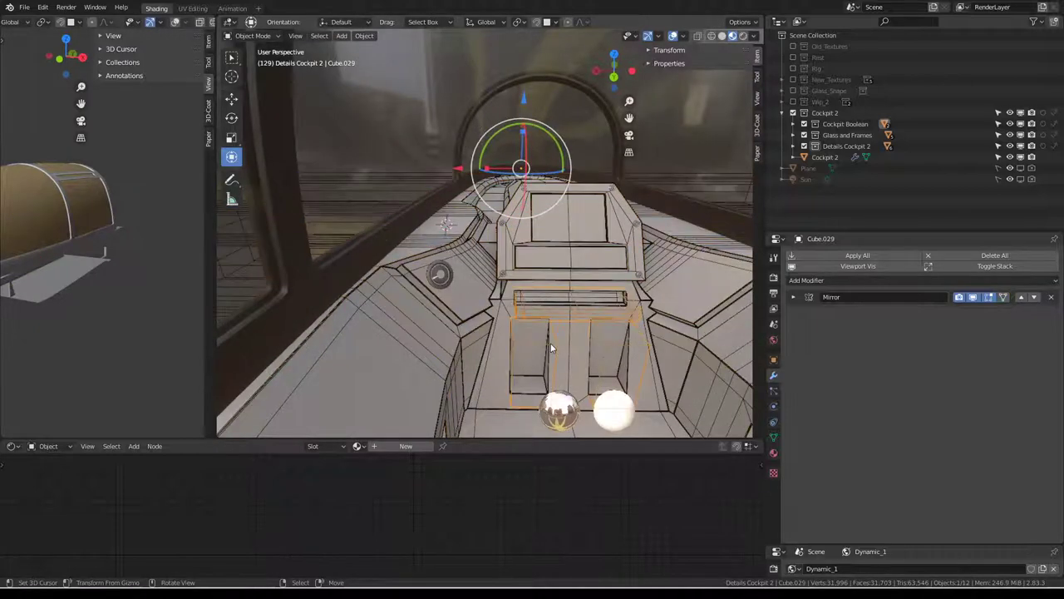
scroll(571, 261, up, 3)
mouse_move(570, 261)
middle_down()
mouse_move(570, 235)
mouse_move(435, 214)
mouse_move(520, 262)
mouse_move(367, 159)
mouse_move(442, 231)
mouse_move(418, 178)
middle_up()
click(443, 231)
click(445, 237)
click(418, 180)
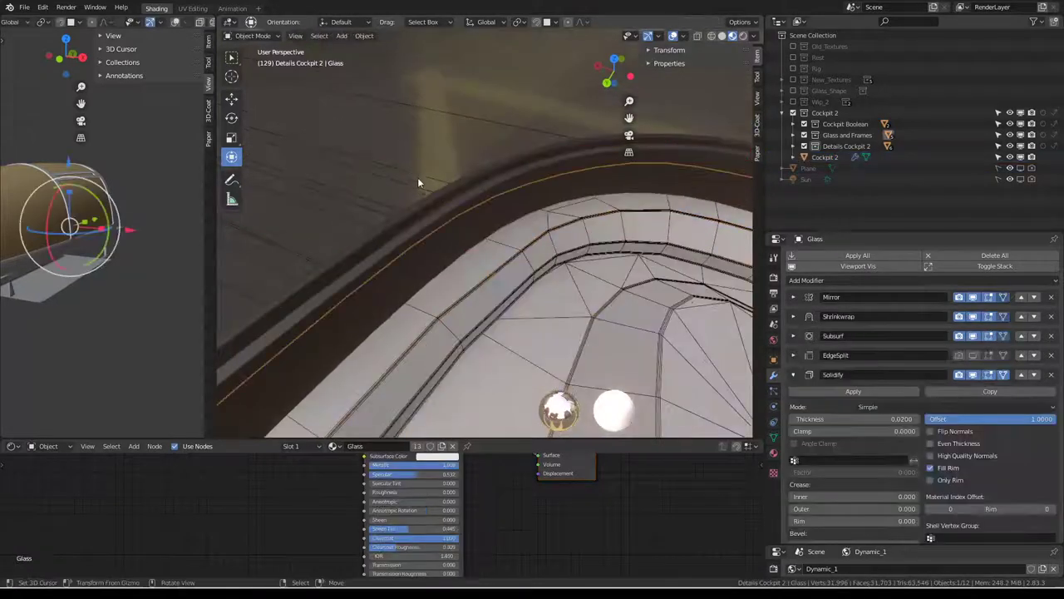
click(423, 176)
key(Tab)
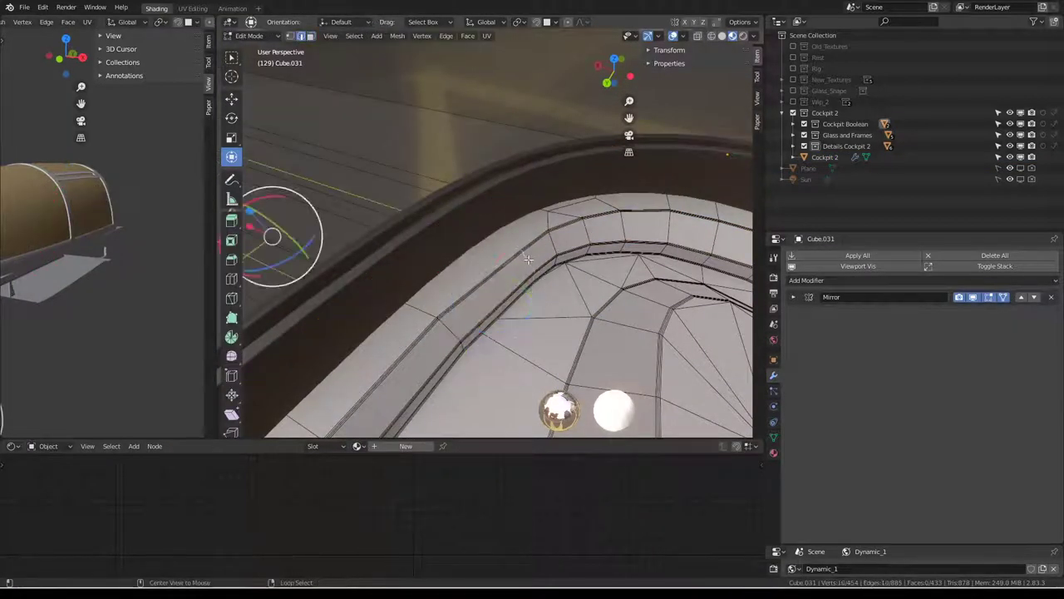
- Move the picked rim vertices to follow the curved console rim
mouse_move(528, 260)
middle_down()
mouse_move(510, 251)
mouse_move(551, 193)
mouse_move(556, 202)
mouse_move(499, 224)
mouse_move(552, 209)
mouse_move(562, 176)
middle_up()
ctrl+click(510, 251)
key(g)
click(505, 275)
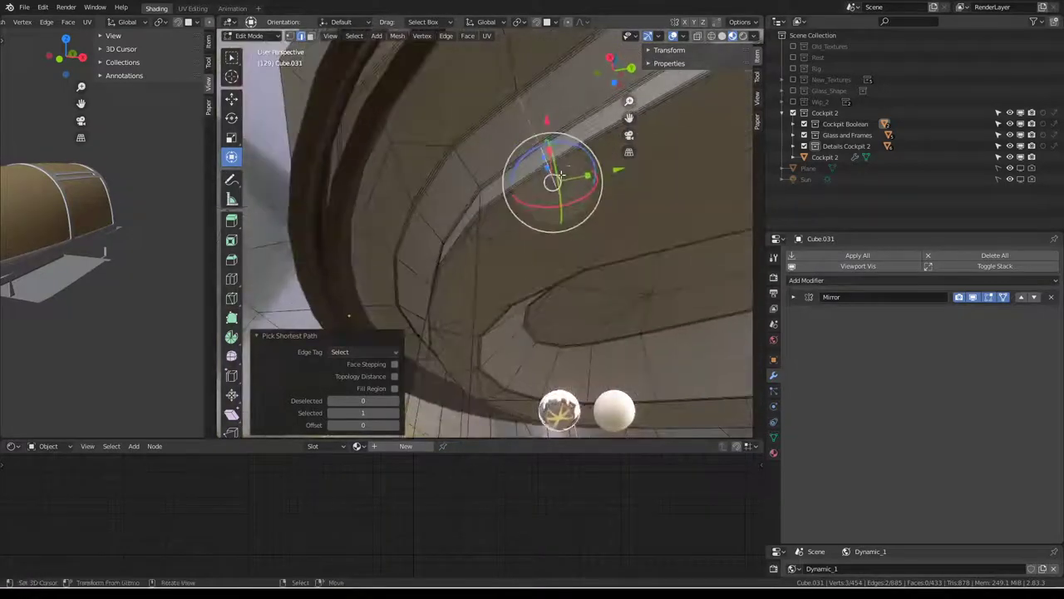
key(g)
right_click(541, 101)
mouse_move(541, 101)
middle_down()
mouse_move(534, 190)
mouse_move(451, 345)
mouse_move(470, 260)
mouse_move(440, 285)
middle_up()
scroll(454, 264, up, 3)
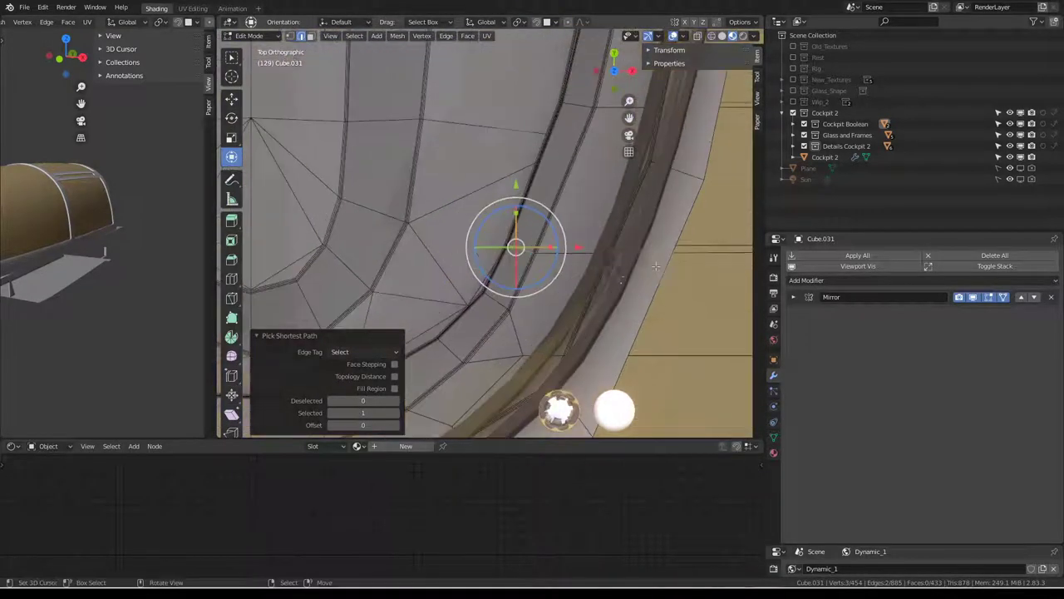
key(g)
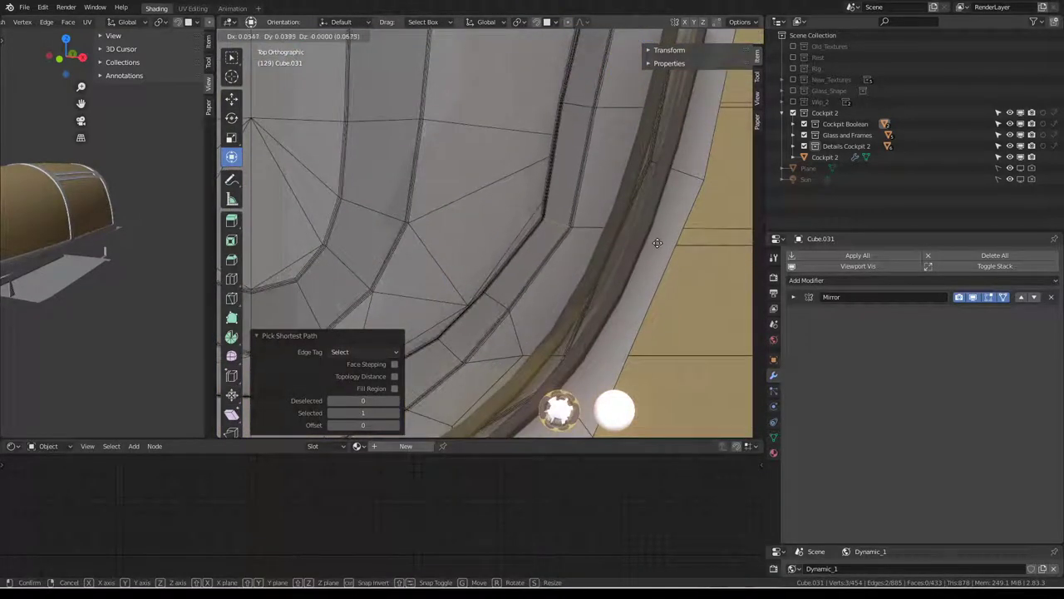
click(644, 244)
- Nudge another vertex into line along the rim and pick a point on the rail
scroll(631, 245, down, 3)
scroll(609, 246, up, 2)
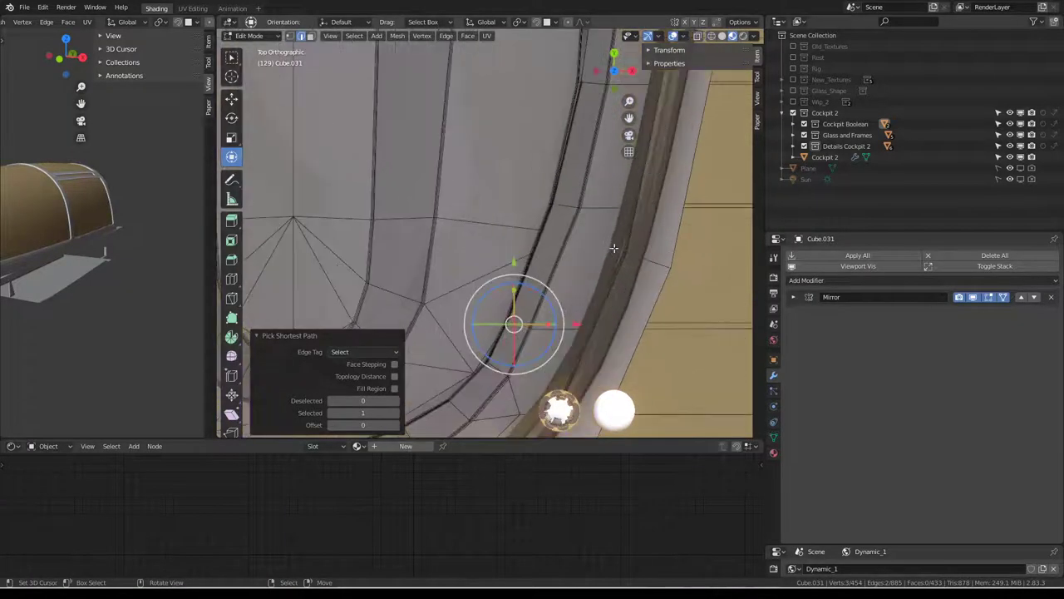
scroll(603, 225, up, 2)
scroll(600, 215, up, 1)
scroll(565, 178, up, 1)
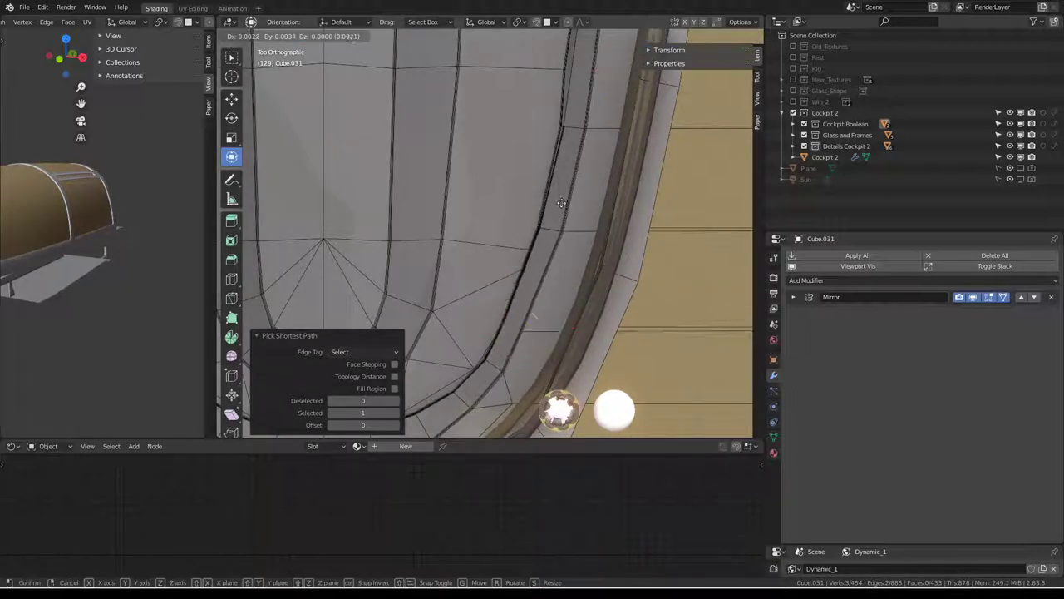
click(578, 184)
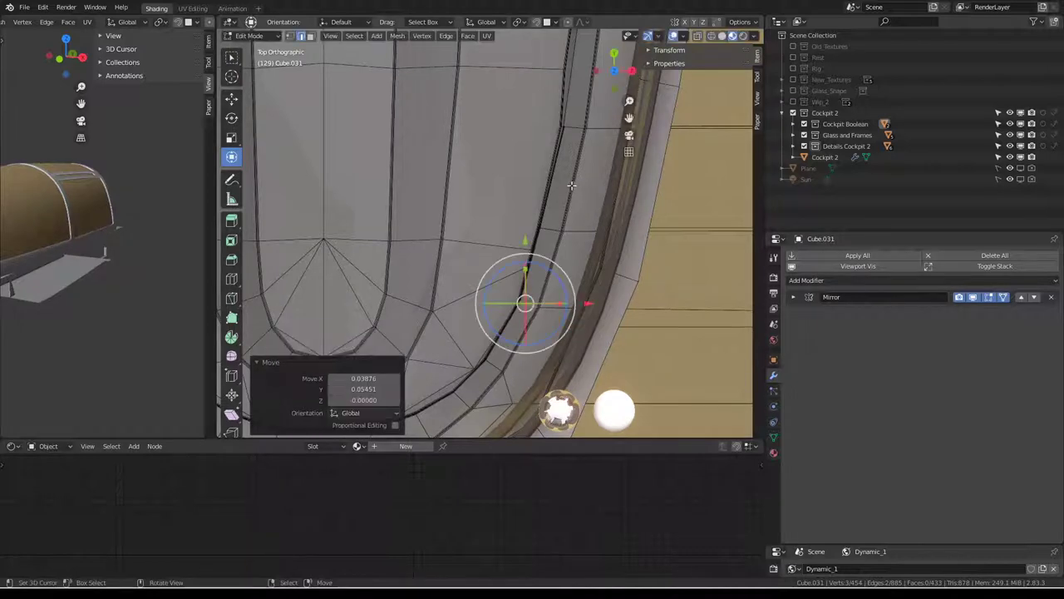
mouse_move(541, 275)
middle_down()
mouse_move(556, 162)
mouse_move(511, 209)
mouse_move(509, 318)
middle_up()
click(509, 319)
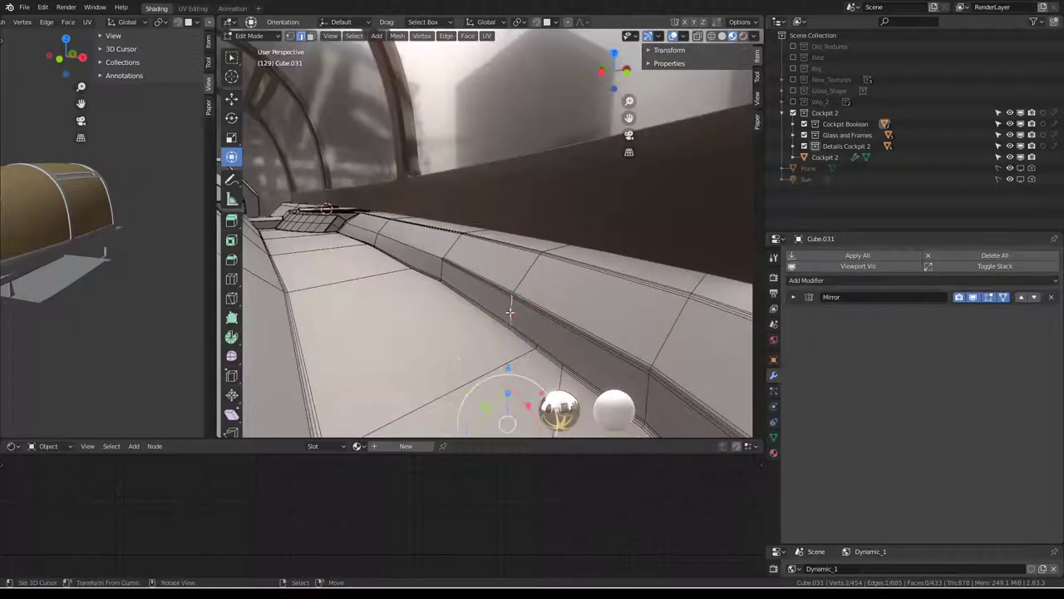
- In edge select mode, shift a rail edge sideways along the X axis
key(2)
mouse_move(520, 273)
middle_down()
mouse_move(532, 265)
mouse_move(479, 243)
mouse_move(585, 169)
mouse_move(586, 214)
mouse_move(515, 286)
middle_up()
click(522, 286)
key(g)
key(x)
click(603, 173)
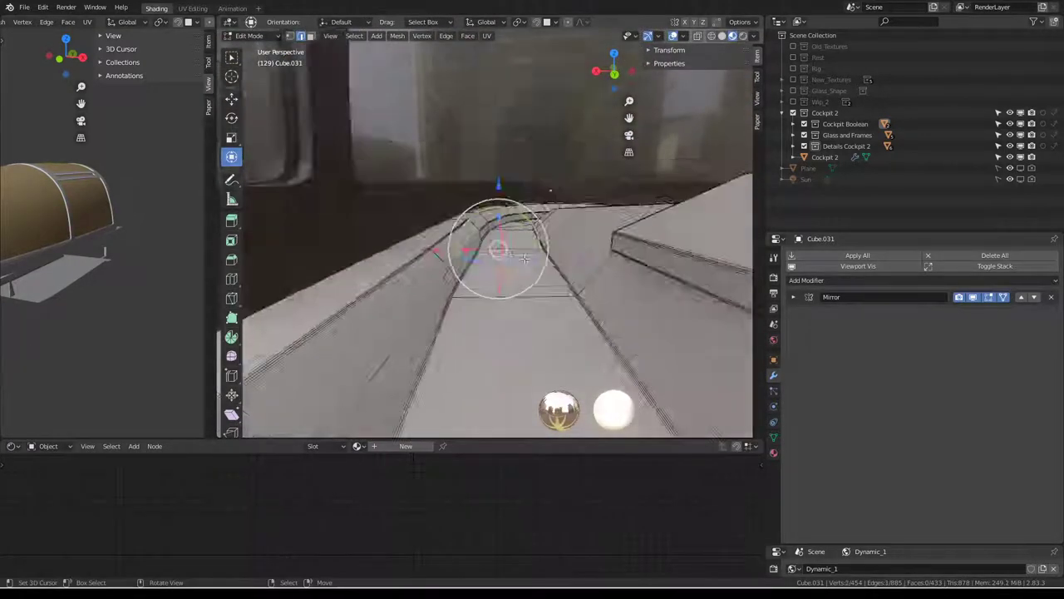
- Leave Cube.031 and enter Edit Mode on the Cockpit 2 body
key(g)
key(Tab)
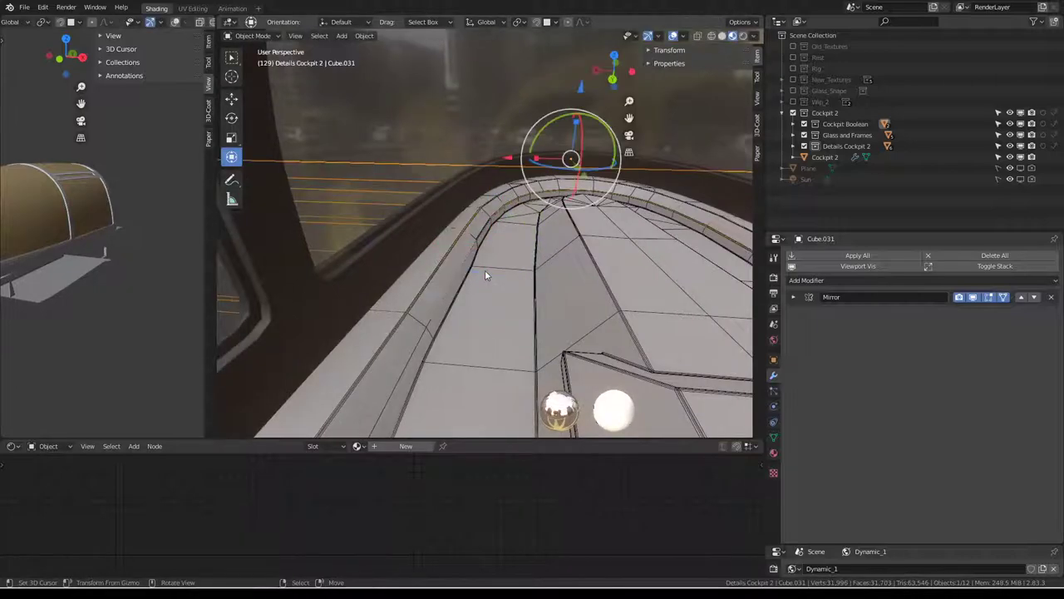
click(484, 269)
key(Tab)
- Try sliding the rail edge loop, cancelling both attempts
mouse_move(447, 286)
middle_down()
mouse_move(548, 274)
mouse_move(526, 242)
mouse_move(491, 237)
mouse_move(500, 275)
mouse_move(603, 248)
middle_up()
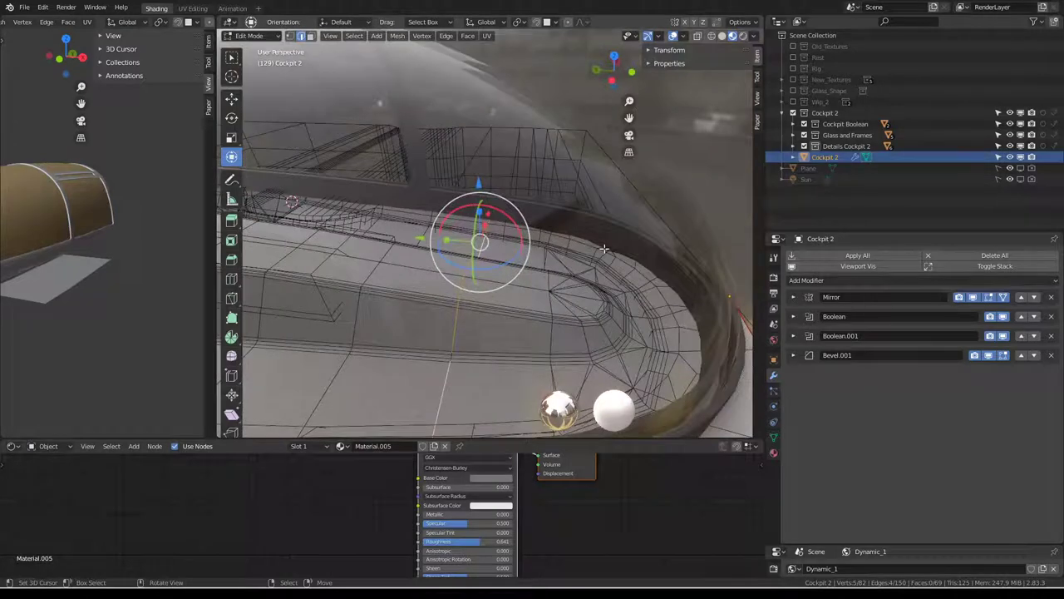
key(g)
key(g)
right_click(521, 238)
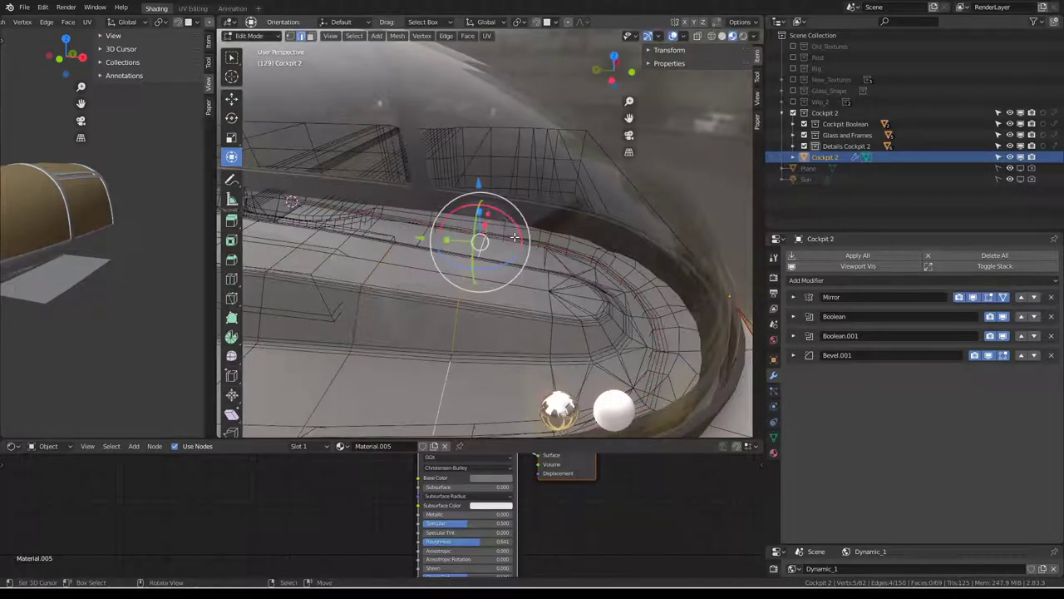
middle_drag(520, 237, 574, 281)
key(g)
key(g)
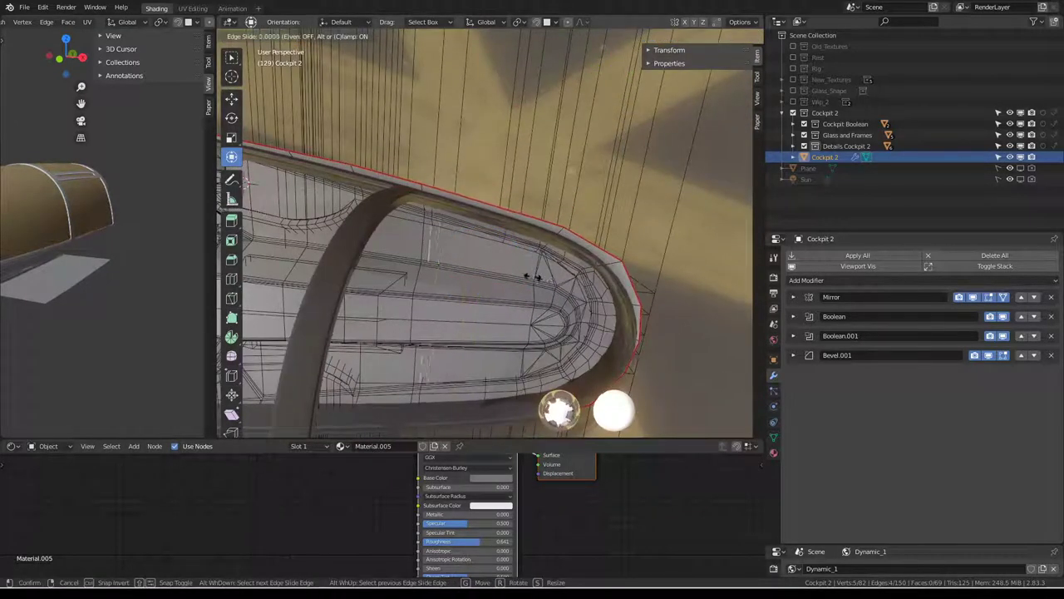
right_click(536, 277)
- Grow a face selection under the rail and apply Clean Up > Fill Holes
click(507, 275)
key(ctrl+KP_Add)
key(q)
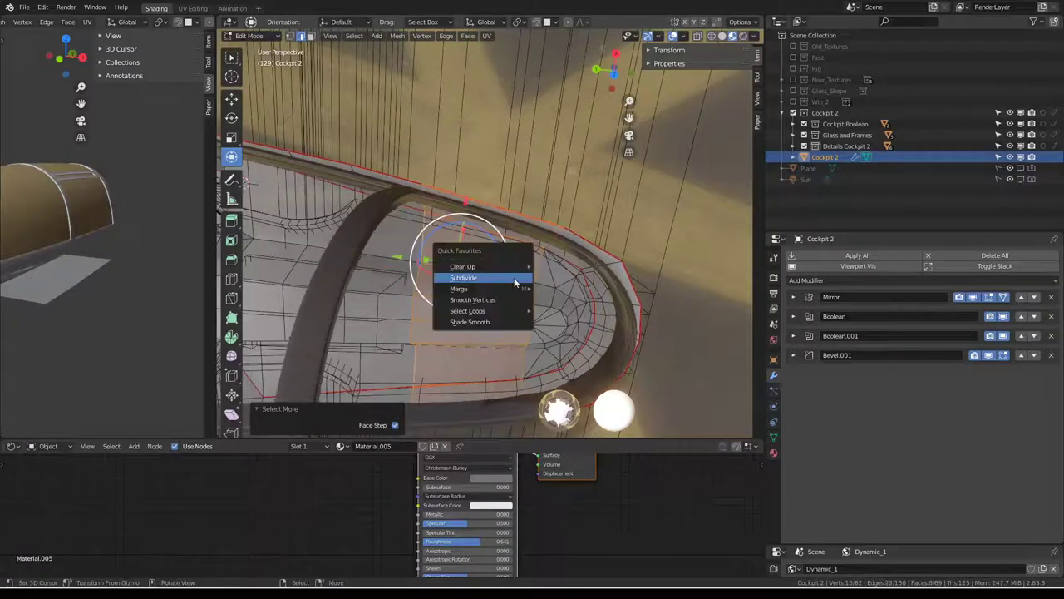
mouse_move(483, 266)
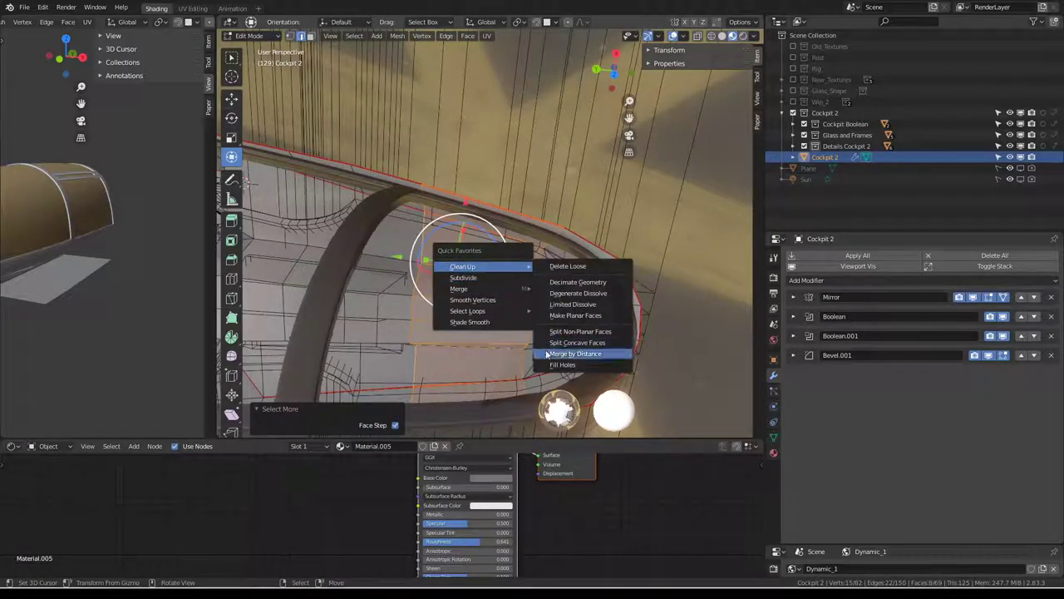
click(555, 352)
mouse_move(555, 366)
middle_down()
mouse_move(461, 291)
mouse_move(497, 290)
mouse_move(532, 261)
mouse_move(533, 277)
middle_up()
key(Tab)
- Select a few rim edges and edge-slide them to a new position
key(Tab)
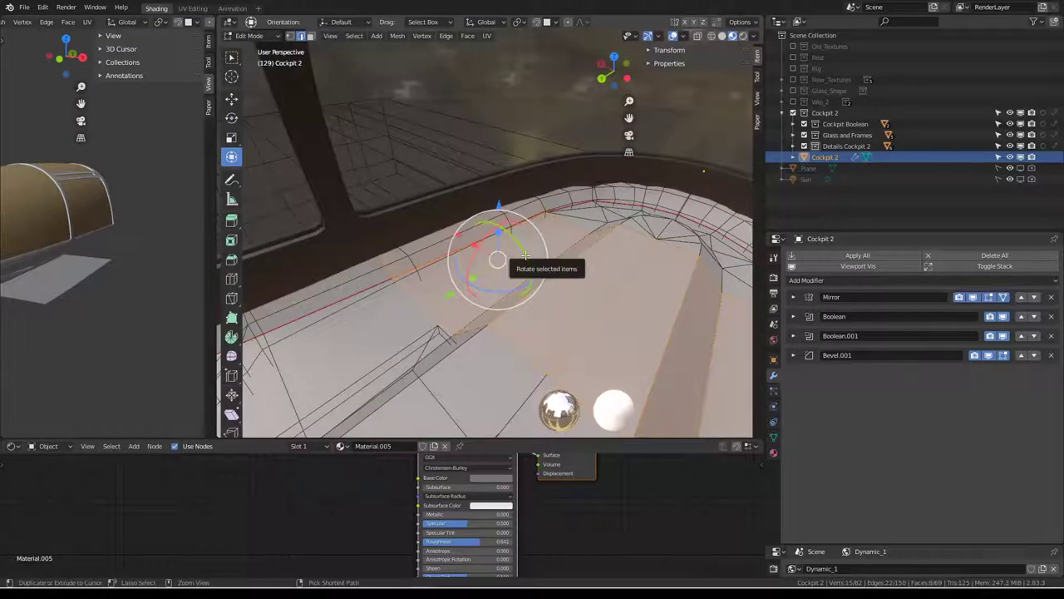
key(Tab)
key(Tab)
click(524, 246)
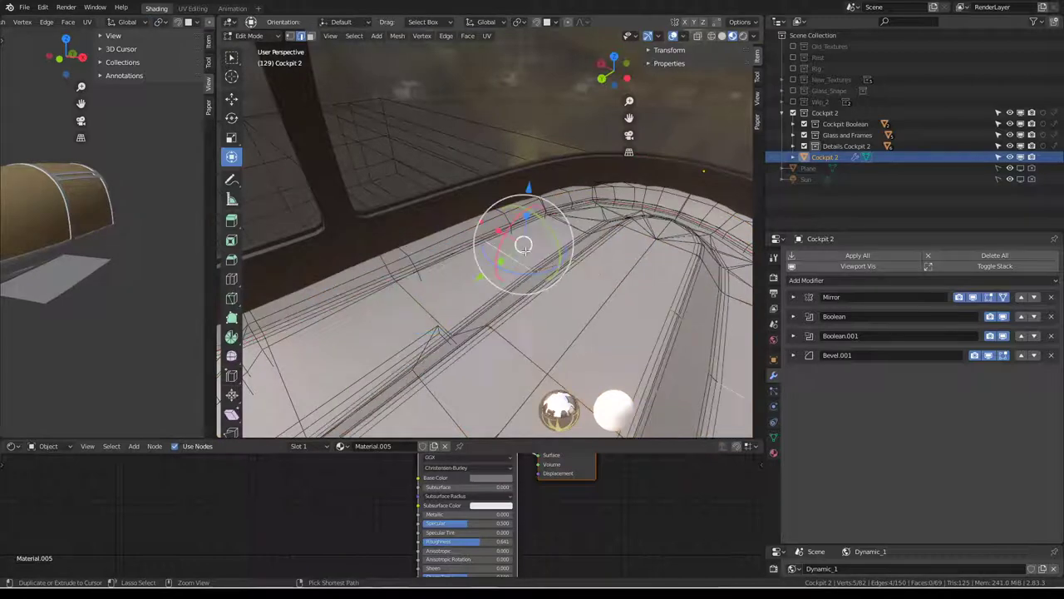
middle_drag(521, 265, 496, 281)
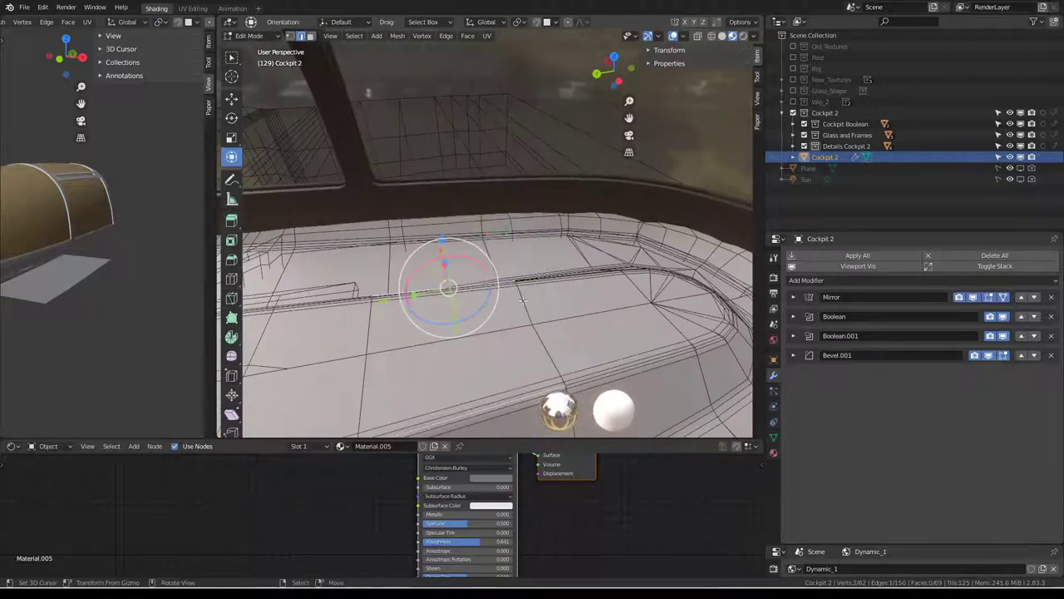
scroll(506, 287, up, 3)
scroll(505, 291, up, 2)
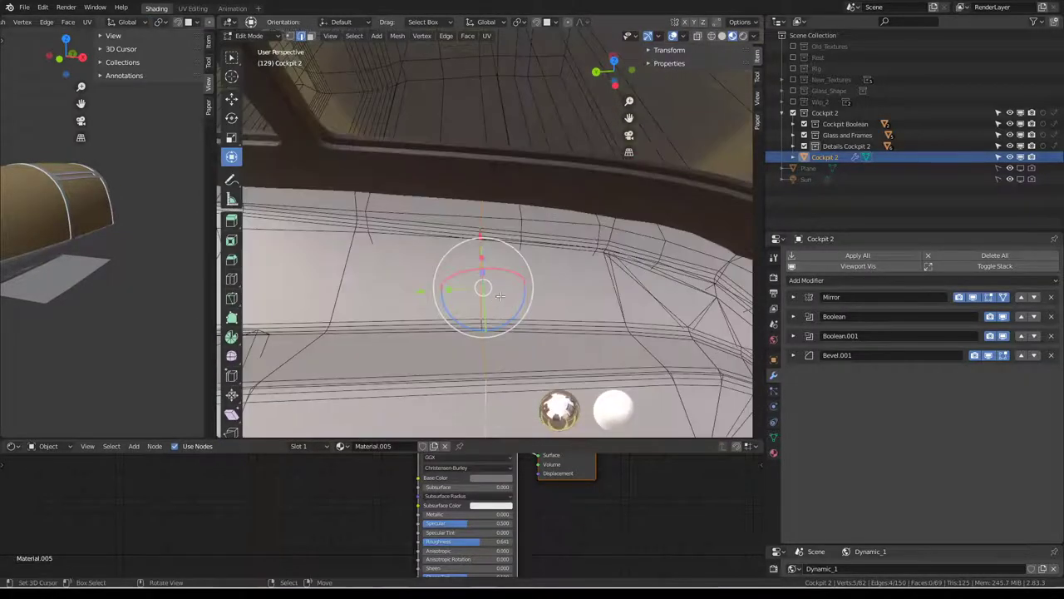
key(g)
key(g)
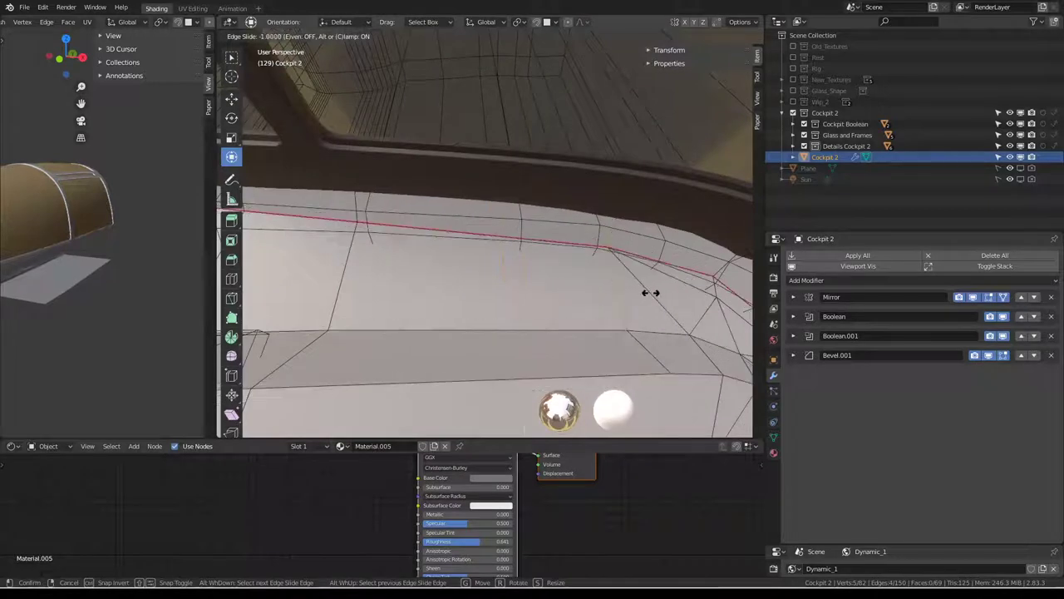
click(656, 292)
- Grow the selection and Merge by Distance, removing 5 duplicate vertices
key(ctrl+KP_Add)
key(q)
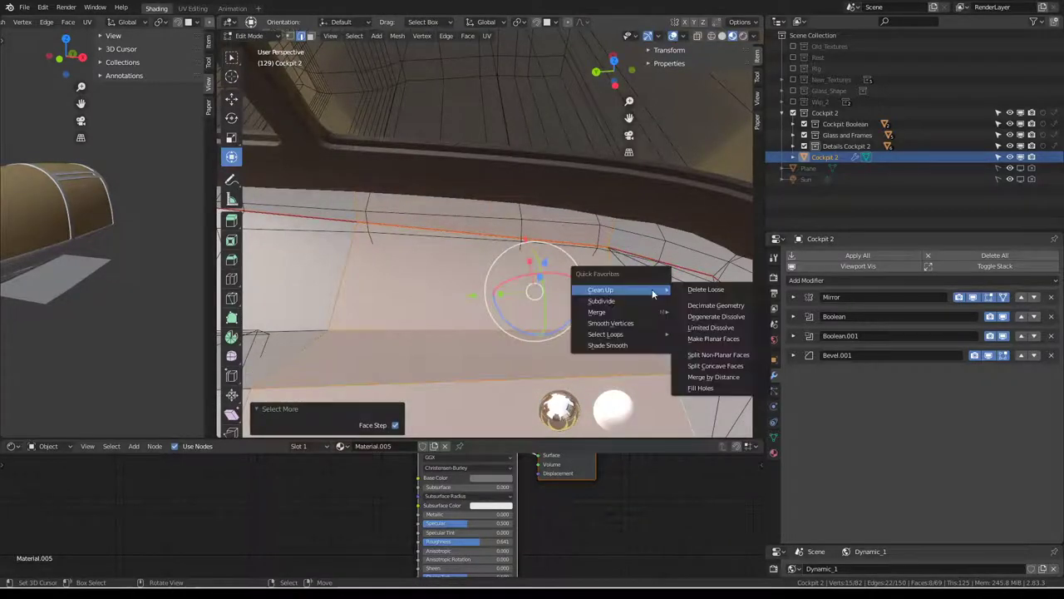
click(720, 379)
mouse_move(347, 424)
middle_down()
mouse_move(498, 249)
mouse_move(511, 254)
mouse_move(434, 235)
mouse_move(537, 254)
mouse_move(632, 235)
mouse_move(476, 243)
mouse_move(496, 227)
mouse_move(470, 195)
mouse_move(363, 249)
mouse_move(547, 241)
middle_up()
key(Tab)
key(Tab)
key(Tab)
- Hide the viewport overlays and move the bolt disc Circle.016 on the console
click(674, 38)
mouse_move(579, 231)
middle_down()
mouse_move(519, 240)
mouse_move(475, 273)
mouse_move(411, 280)
mouse_move(474, 254)
mouse_move(545, 249)
mouse_move(503, 275)
mouse_move(502, 207)
mouse_move(492, 230)
mouse_move(533, 232)
middle_up()
scroll(519, 239, up, 5)
click(466, 198)
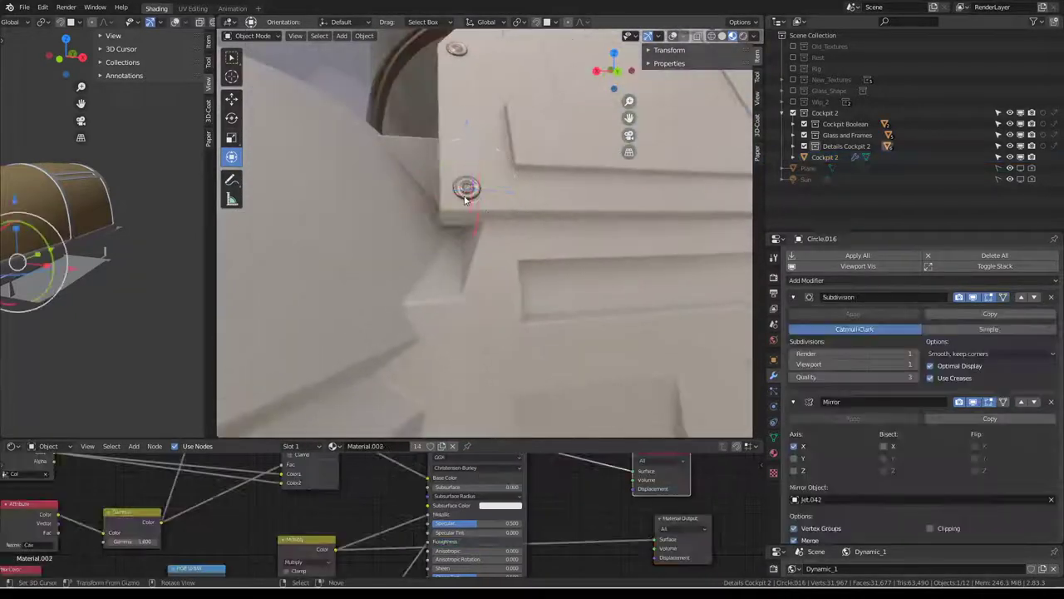
mouse_move(466, 198)
middle_down()
mouse_move(458, 257)
mouse_move(507, 239)
middle_up()
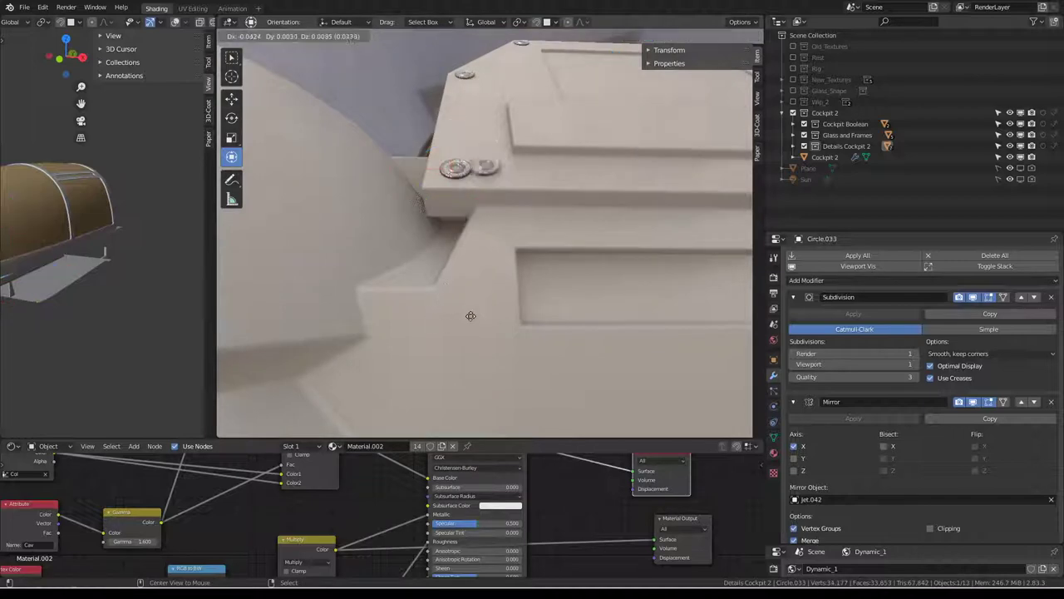
key(Escape)
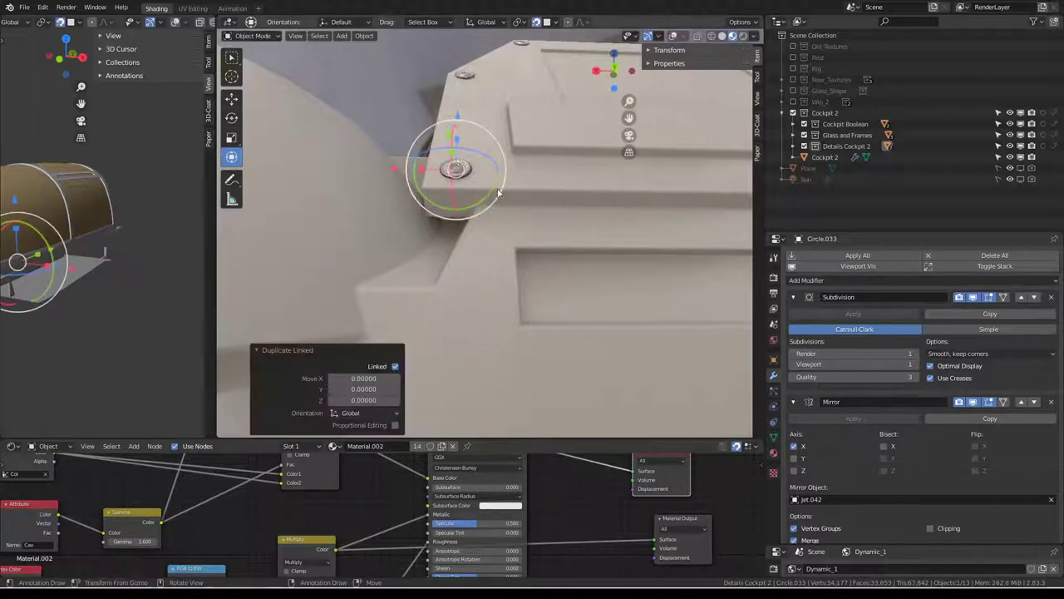
key(g)
click(480, 261)
mouse_move(480, 261)
middle_down()
mouse_move(446, 277)
mouse_move(539, 286)
mouse_move(505, 261)
middle_up()
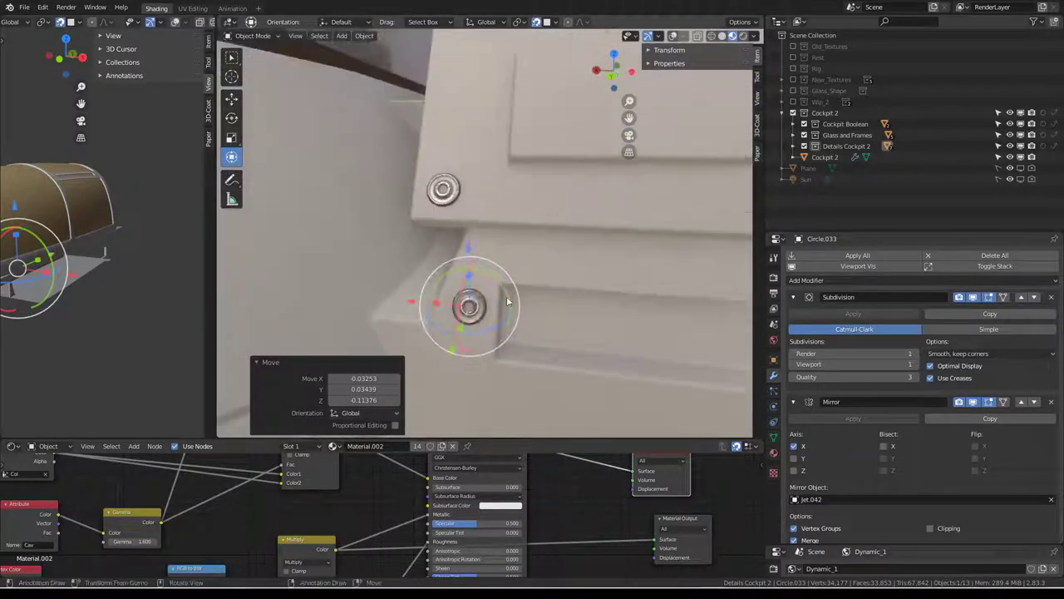
- Delete the stray bolt disc, leaving 12 objects in the scene
key(x)
click(499, 251)
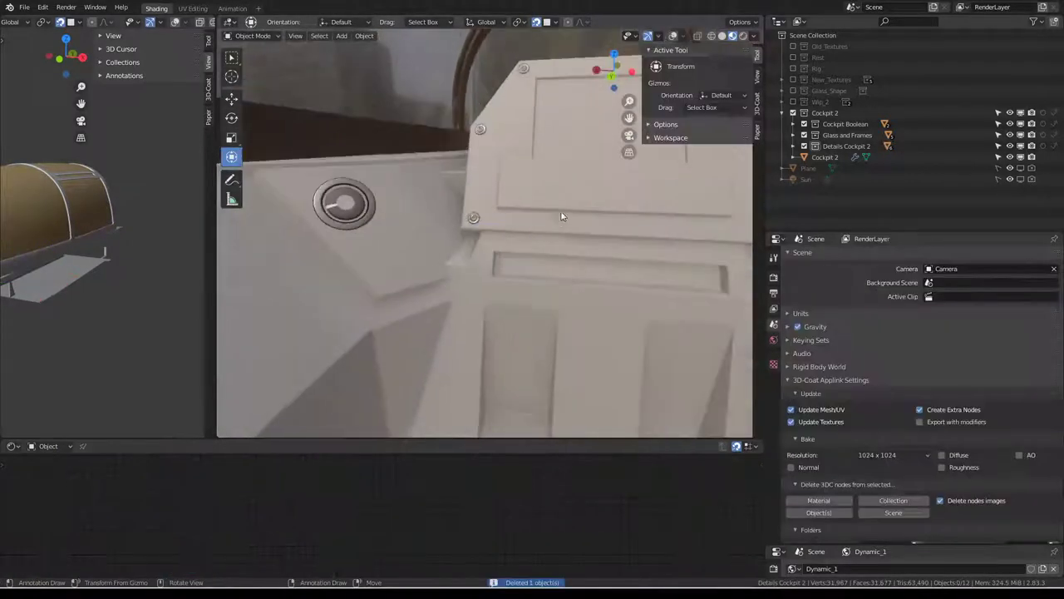
mouse_move(498, 251)
middle_down()
mouse_move(477, 273)
mouse_move(330, 197)
mouse_move(456, 274)
middle_up()
- Select the red button Circle.029 and move it on the console panel
click(477, 266)
scroll(487, 261, up, 2)
click(455, 276)
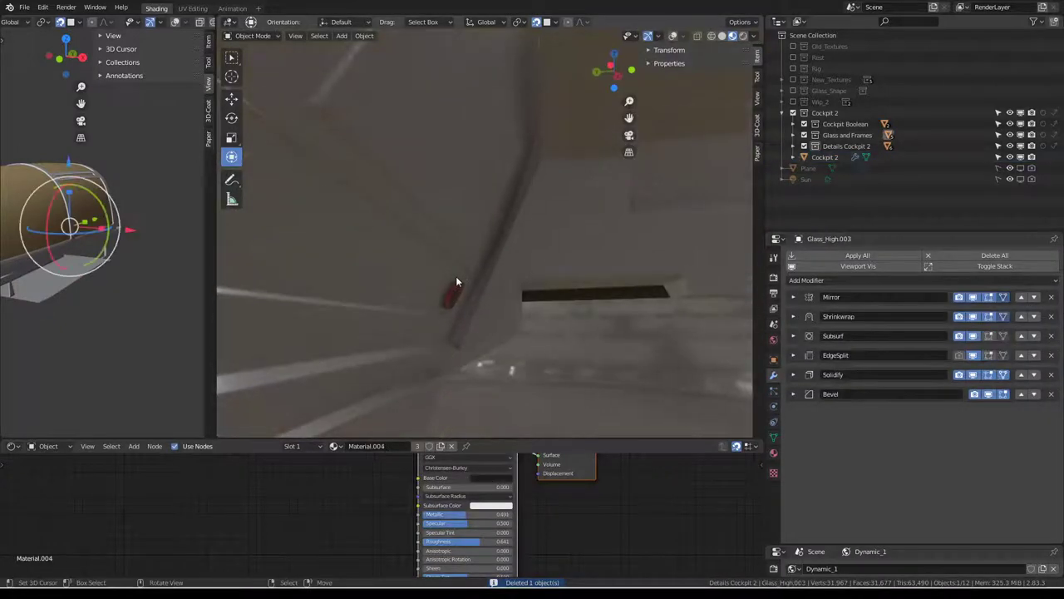
scroll(532, 314, up, 3)
scroll(530, 311, down, 4)
middle_drag(474, 314, 460, 283)
key(g)
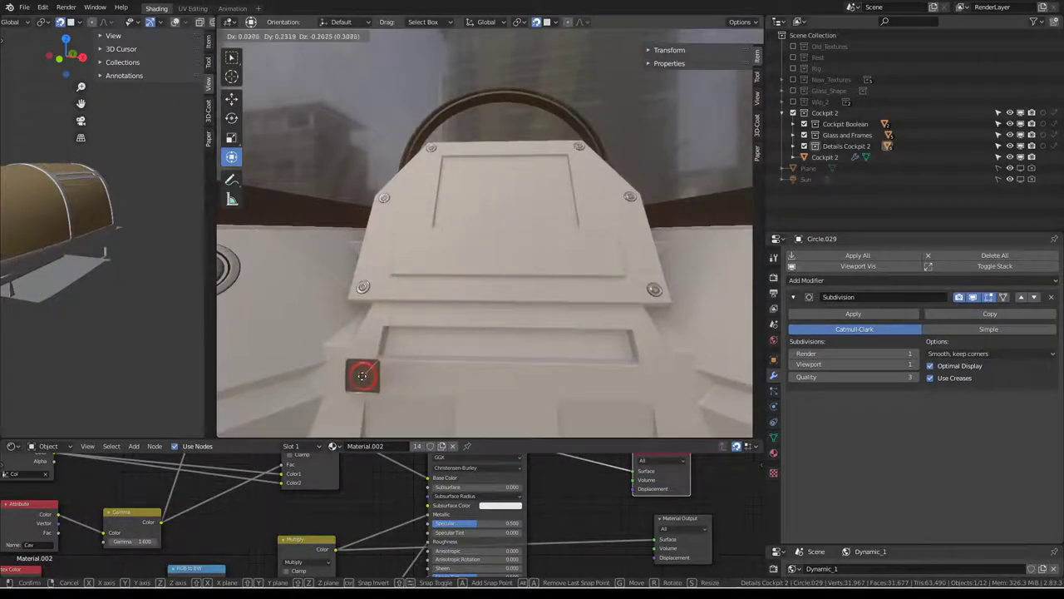
key(Escape)
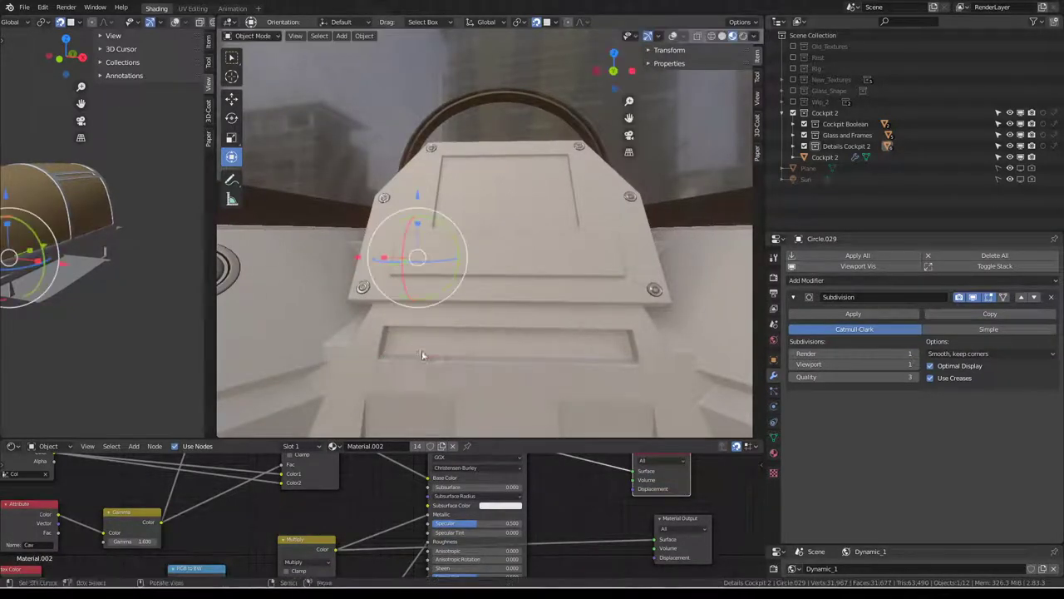
- Hide the Details Cockpit 2 collection, toggling Glass and Frames off and back on
click(804, 147)
click(804, 136)
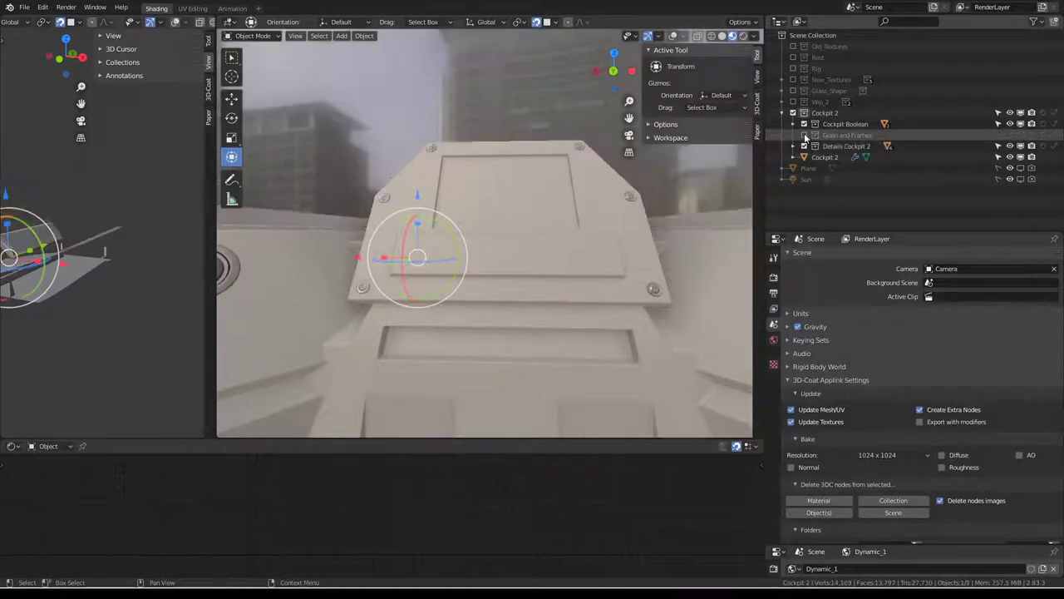
click(804, 135)
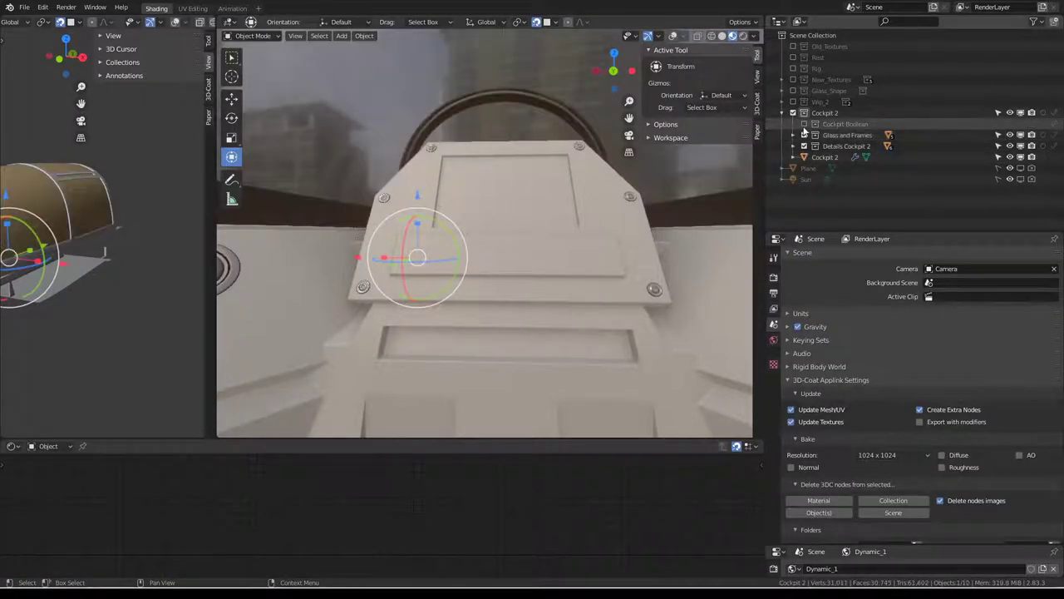
- Place the red button on the console panel and scale it to 1.254
drag(425, 267, 412, 259)
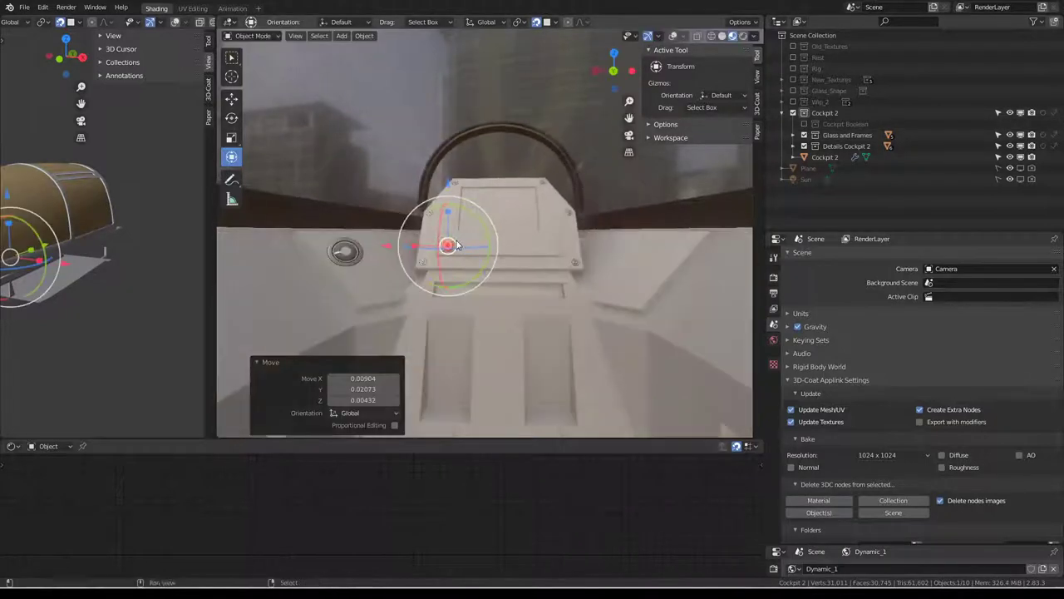
middle_drag(413, 260, 519, 216)
key(s)
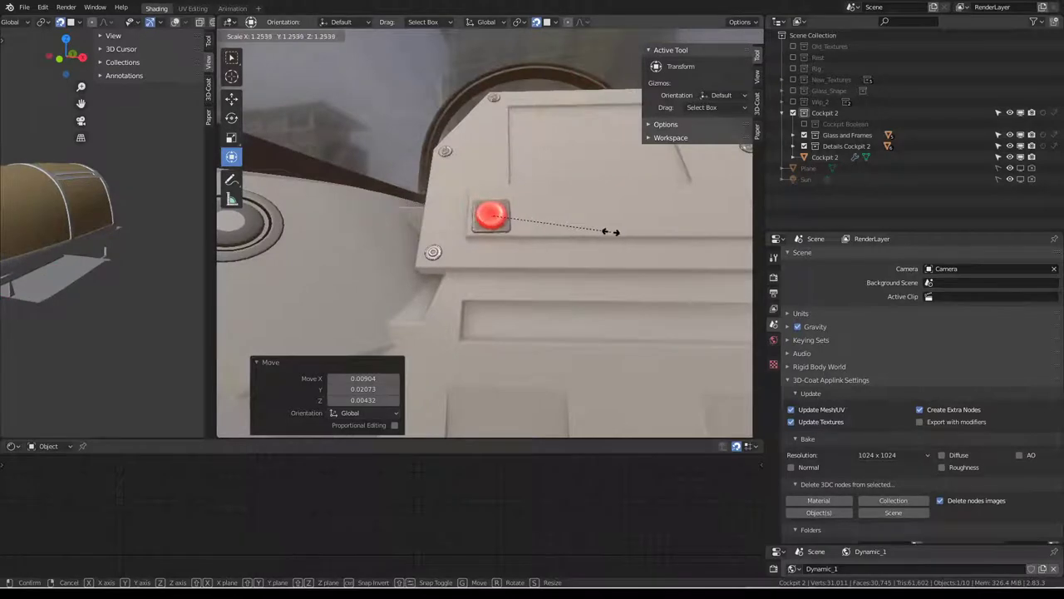
click(611, 232)
mouse_move(611, 231)
middle_down()
mouse_move(521, 264)
mouse_move(368, 250)
middle_up()
- Select the knob Circle.033, place its copy, and frame it in Edit Mode
click(368, 250)
key(g)
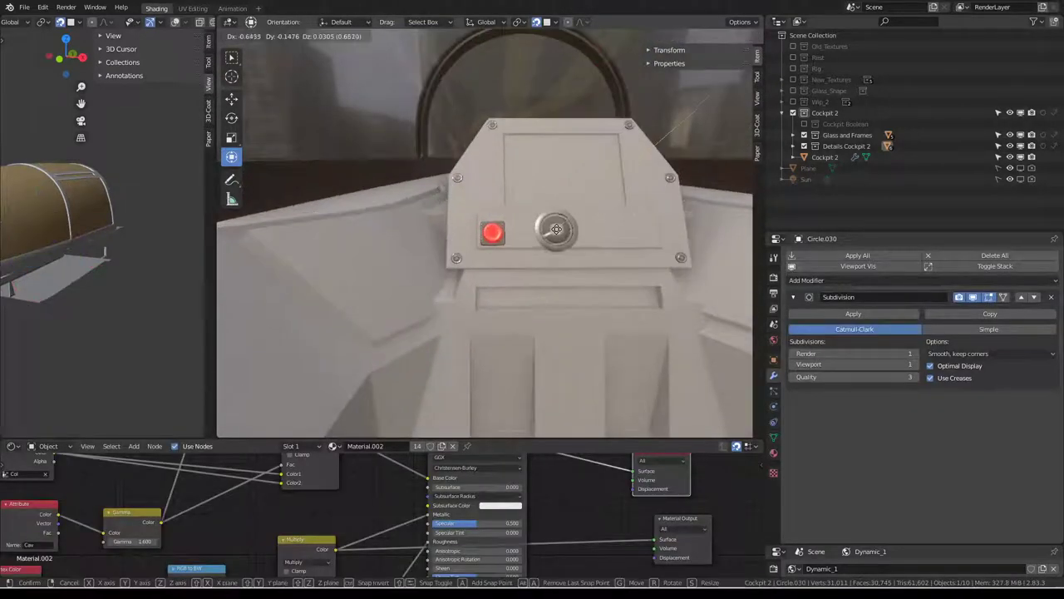
key(Escape)
mouse_move(569, 261)
middle_down()
mouse_move(429, 261)
mouse_move(546, 274)
mouse_move(501, 263)
mouse_move(537, 259)
mouse_move(534, 214)
mouse_move(514, 275)
mouse_move(499, 244)
mouse_move(535, 319)
mouse_move(539, 264)
mouse_move(466, 237)
mouse_move(482, 266)
mouse_move(541, 274)
mouse_move(406, 250)
mouse_move(383, 263)
mouse_move(534, 298)
mouse_move(536, 240)
mouse_move(577, 190)
mouse_move(582, 219)
mouse_move(561, 242)
mouse_move(497, 235)
mouse_move(511, 214)
mouse_move(485, 173)
mouse_move(499, 250)
middle_up()
click(421, 276)
click(399, 253)
key(Tab)
key(KP_Decimal)
- Move the knob copy onto the canopy strut and scale it to 1.504
key(g)
click(493, 163)
key(g)
click(619, 324)
mouse_move(618, 324)
middle_down()
mouse_move(618, 302)
mouse_move(581, 279)
mouse_move(445, 231)
mouse_move(525, 259)
middle_up()
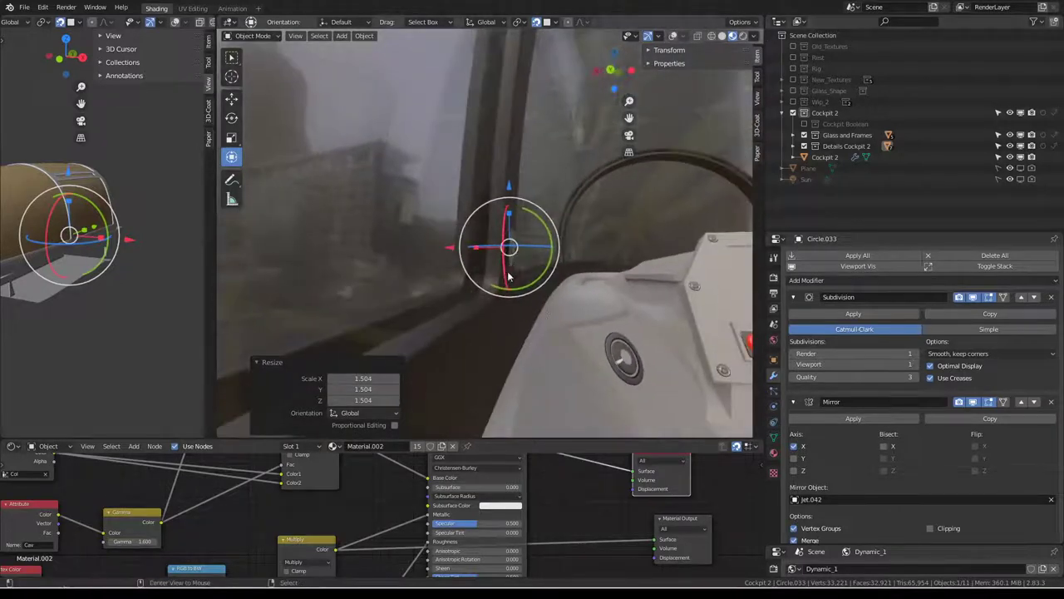
- Add a linked duplicate Circle.034 in place and hide its modifiers in the viewport
key(shift+d)
right_click(507, 295)
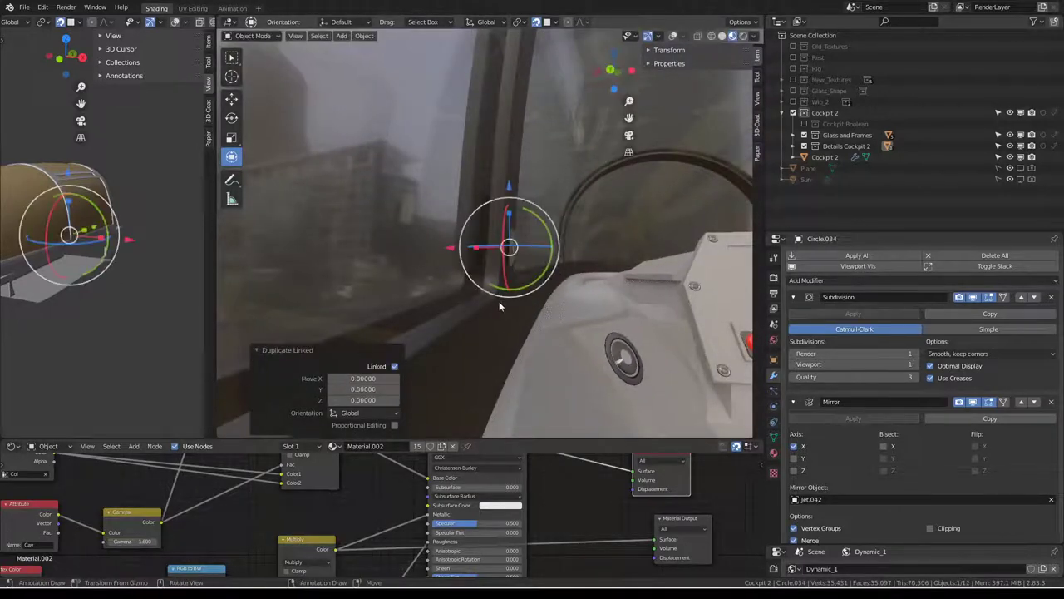
click(858, 268)
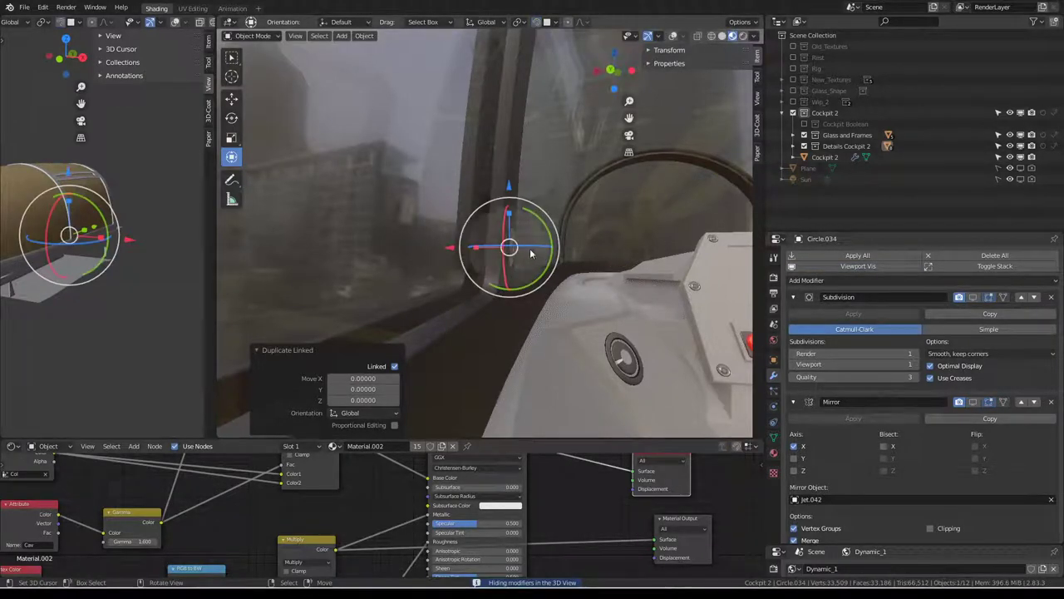
- Move the copied disc onto the canopy frame strut and rotate it 90° around Y
key(g)
click(599, 243)
middle_drag(599, 243, 557, 251)
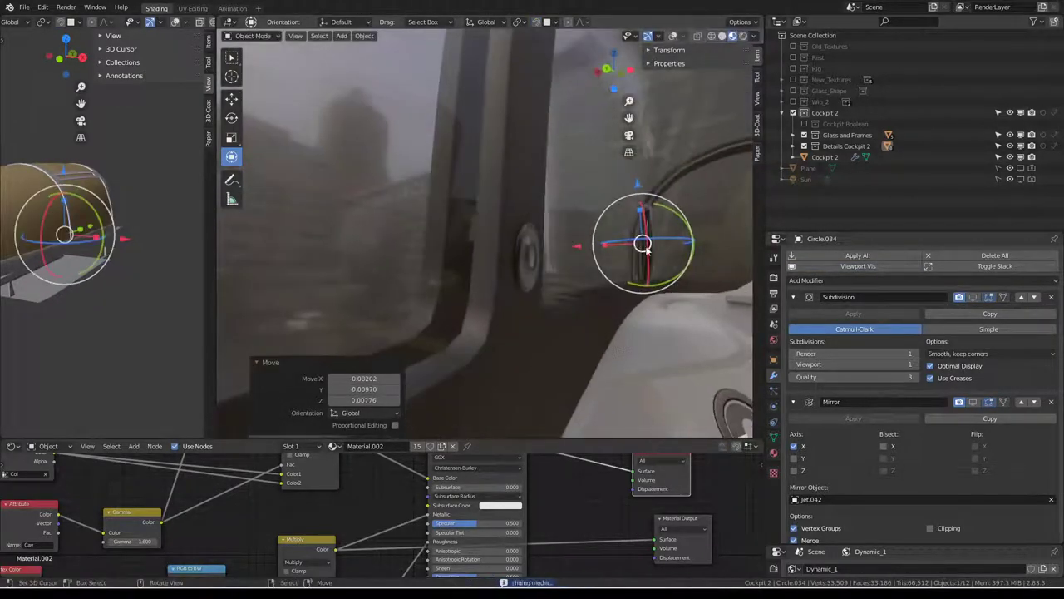
key(ctrl+z)
key(ctrl+shift+z)
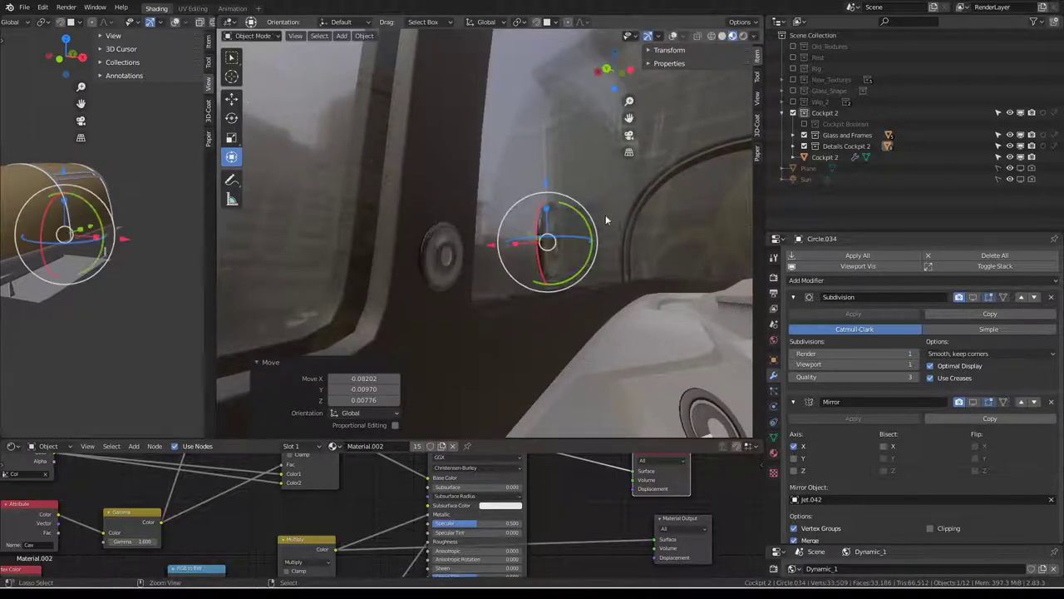
drag(578, 277, 749, 266)
key(Escape)
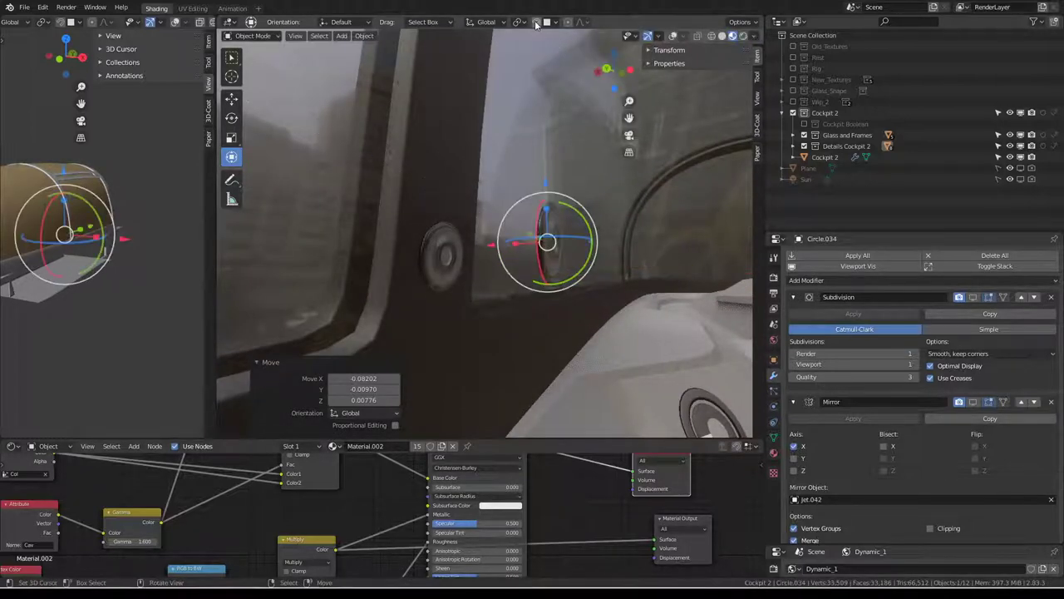
drag(593, 260, 595, 228)
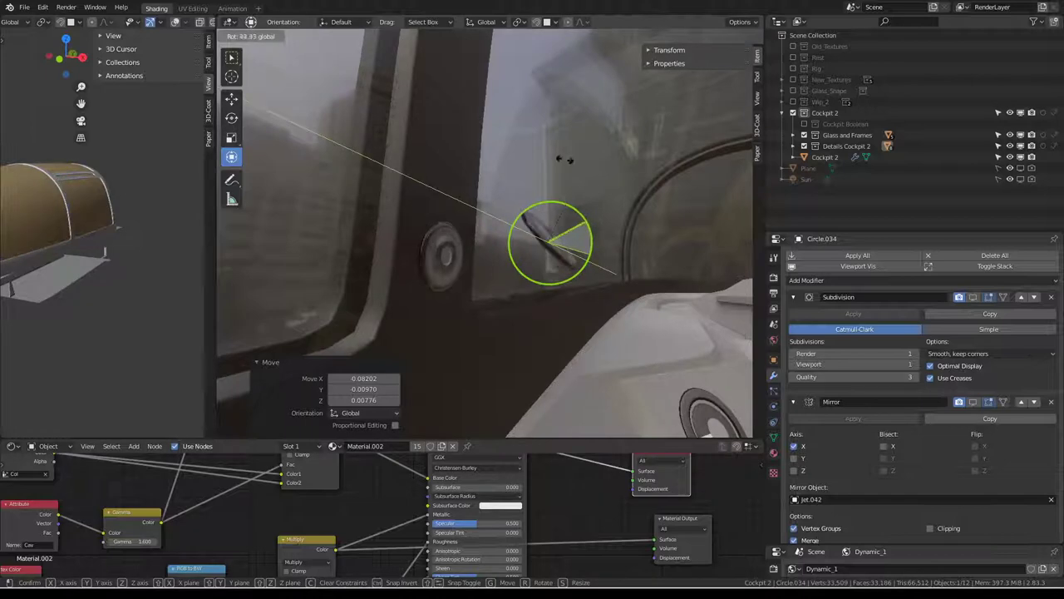
key(Return)
mouse_move(523, 166)
middle_down()
mouse_move(489, 156)
mouse_move(582, 191)
middle_up()
- In Edit Mode, select the disc's rim edge loop and scale it to 0.856
key(Tab)
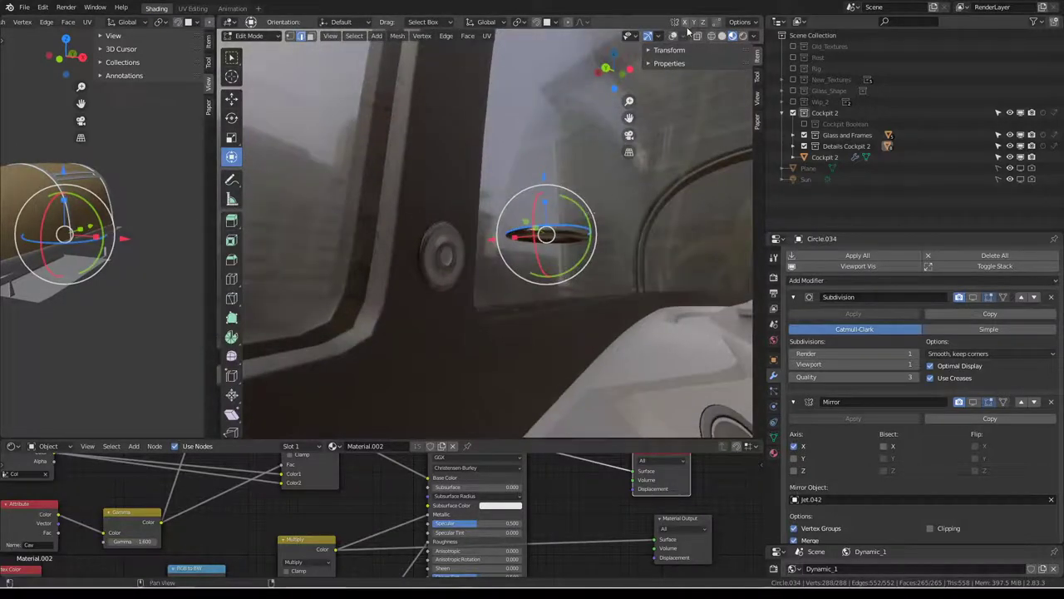
mouse_move(568, 269)
middle_down()
mouse_move(549, 308)
mouse_move(644, 245)
mouse_move(630, 212)
middle_up()
click(548, 309)
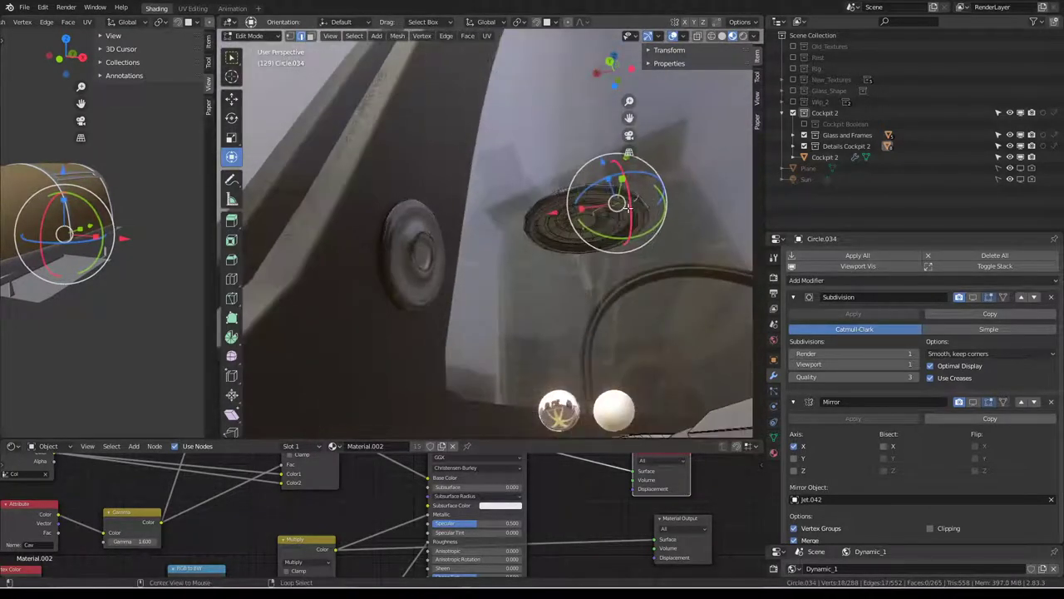
alt+click(633, 209)
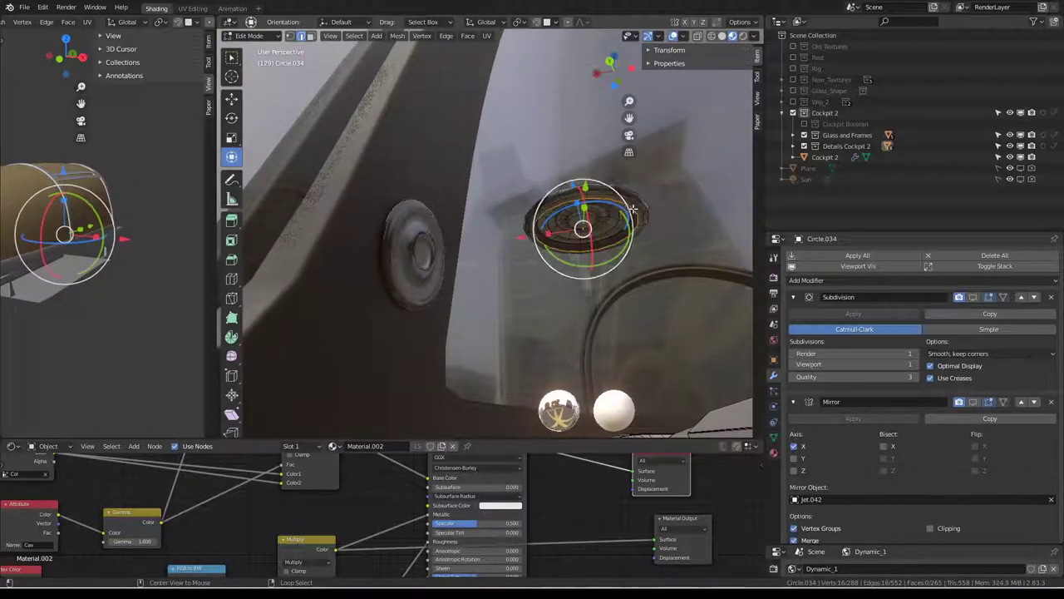
key(s)
click(656, 176)
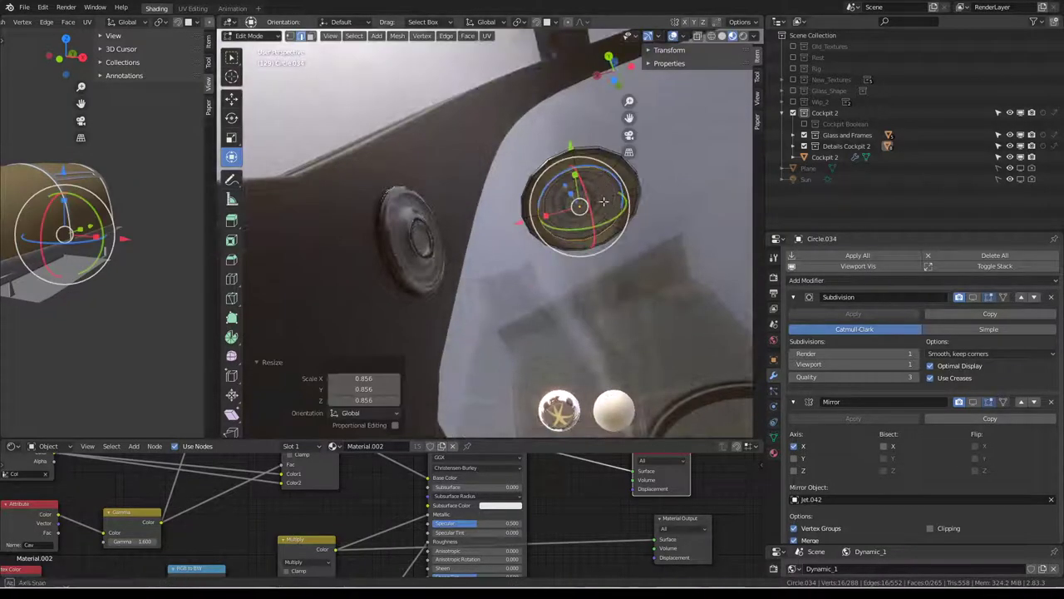
middle_drag(656, 176, 621, 250)
- Extrude the rim loop and flatten the extrusion to zero height on Z
drag(577, 190, 577, 192)
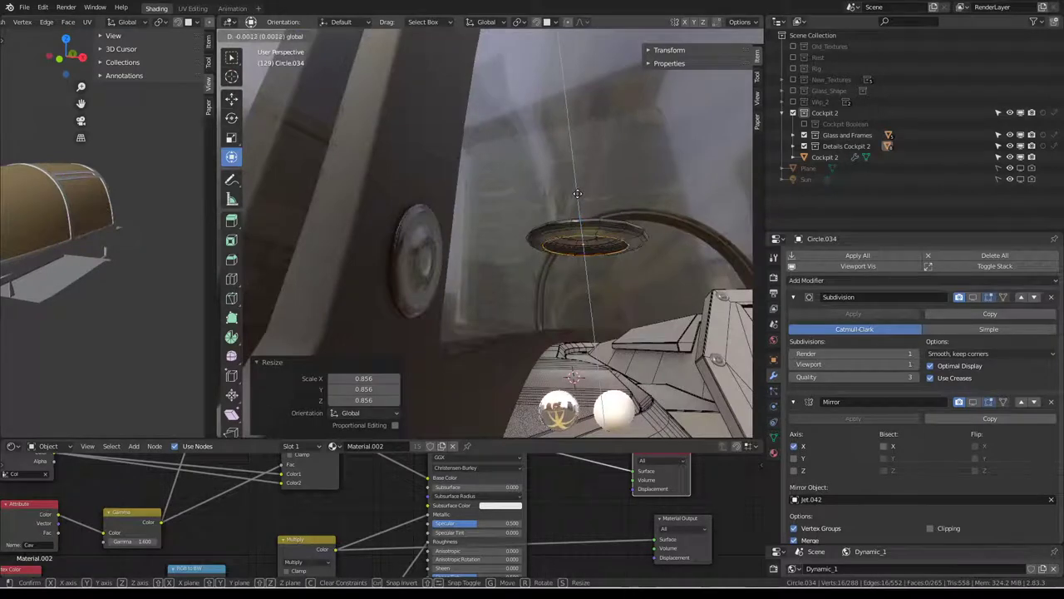
key(e)
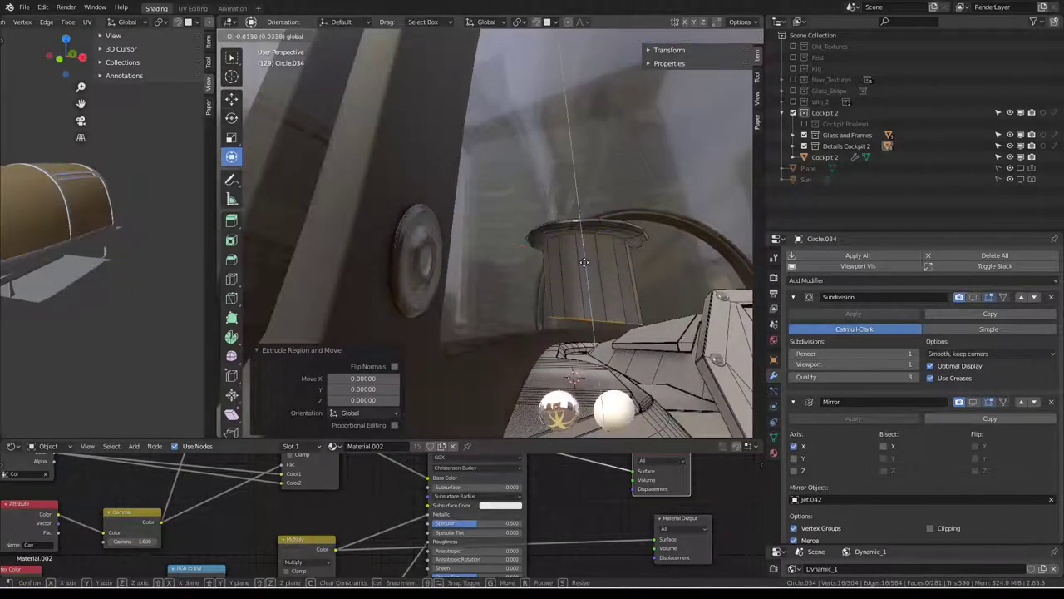
click(583, 262)
middle_drag(583, 262, 532, 177)
key(s)
key(z)
text(0)
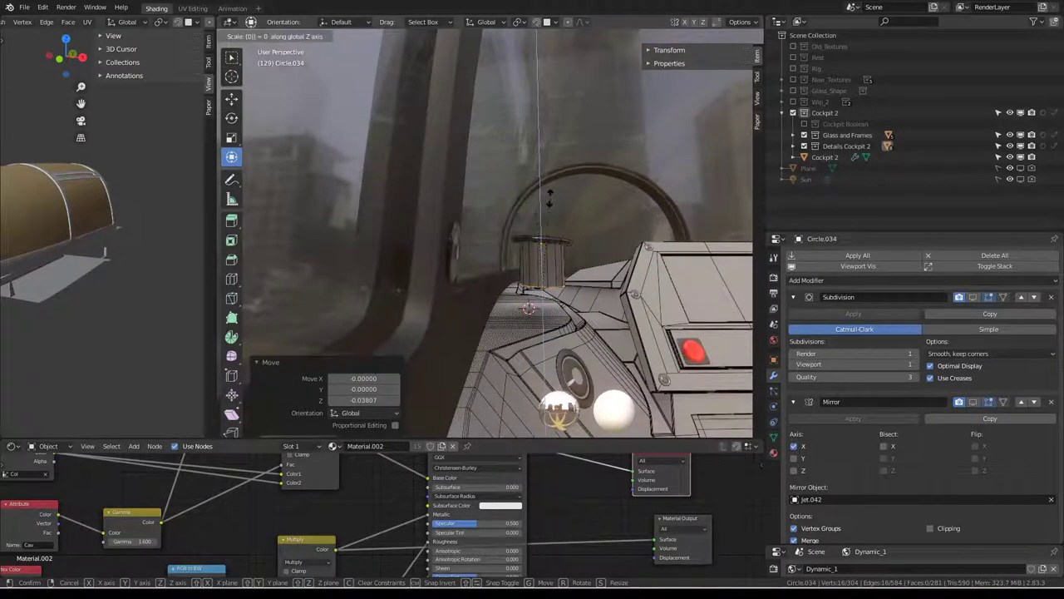
key(Return)
key(Tab)
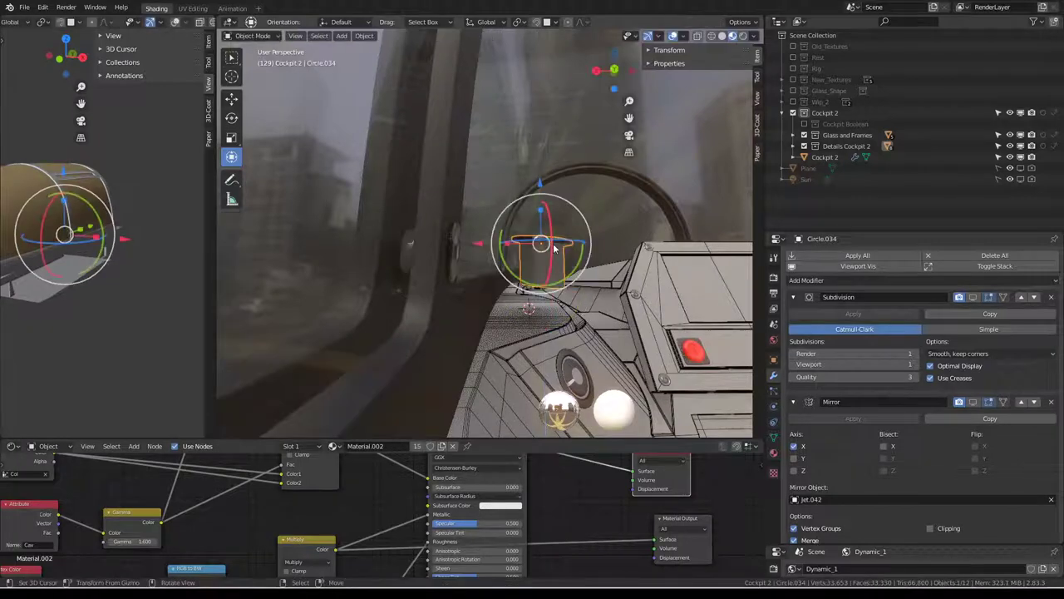
- Delete the 16 selected vertices and cap the disc's rim loop with a face
key(Tab)
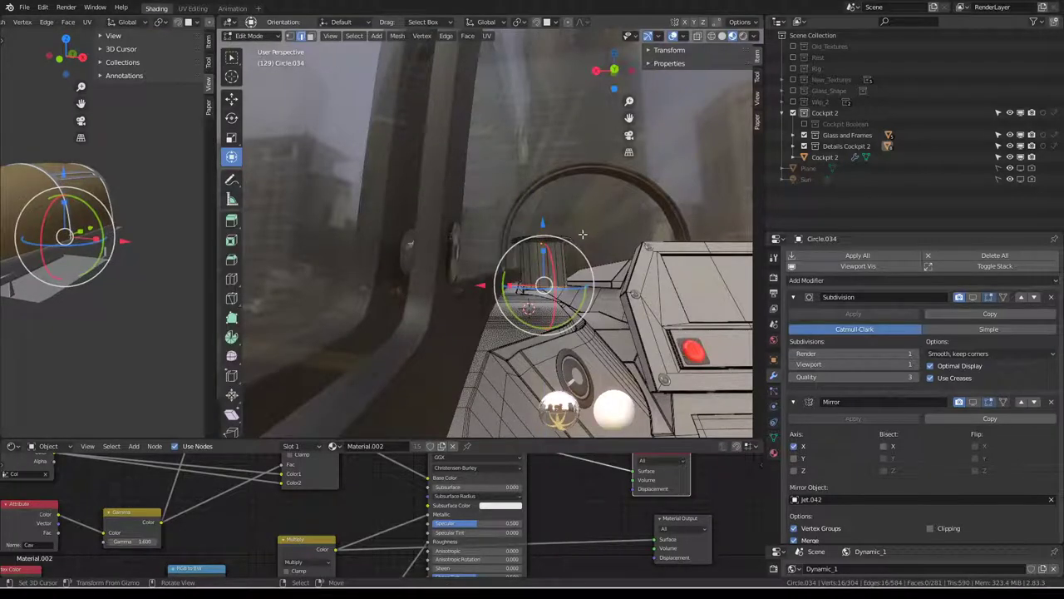
key(x)
click(582, 220)
middle_drag(582, 220, 610, 226)
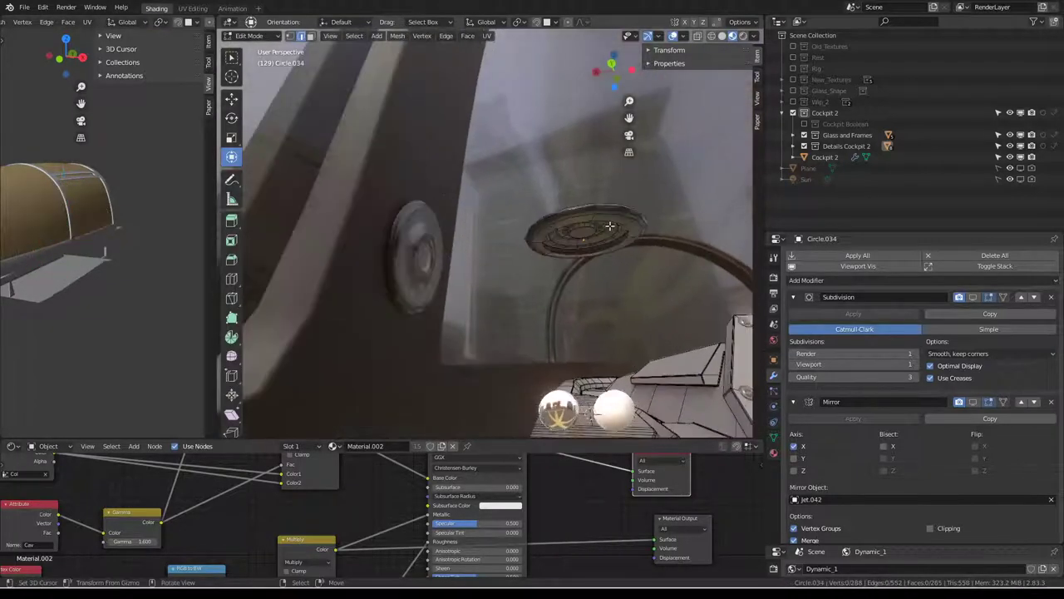
alt+click(620, 222)
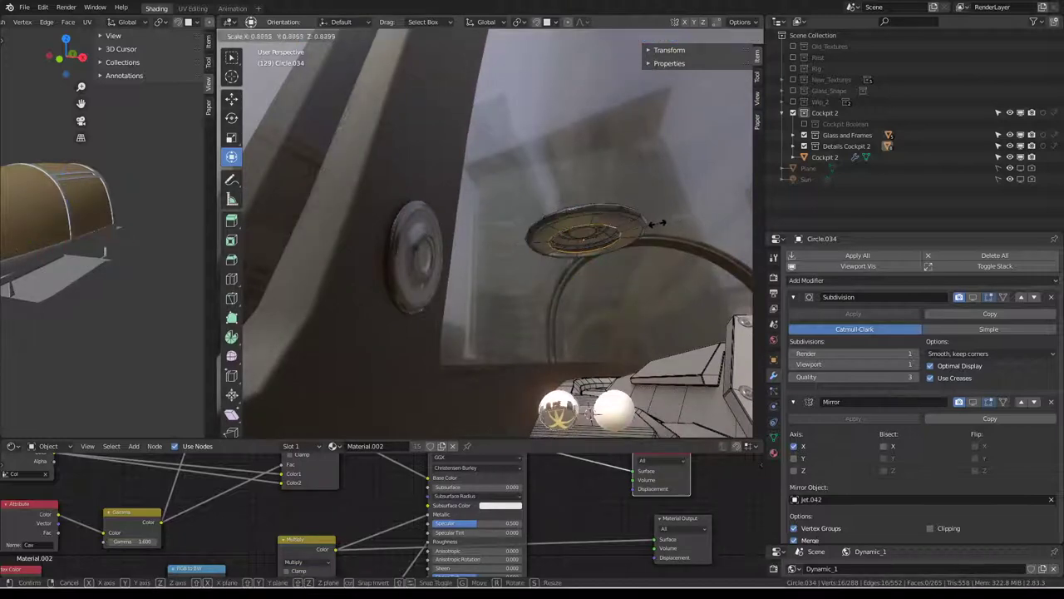
key(f)
mouse_move(566, 231)
middle_down()
mouse_move(551, 226)
mouse_move(550, 208)
middle_up()
key(Tab)
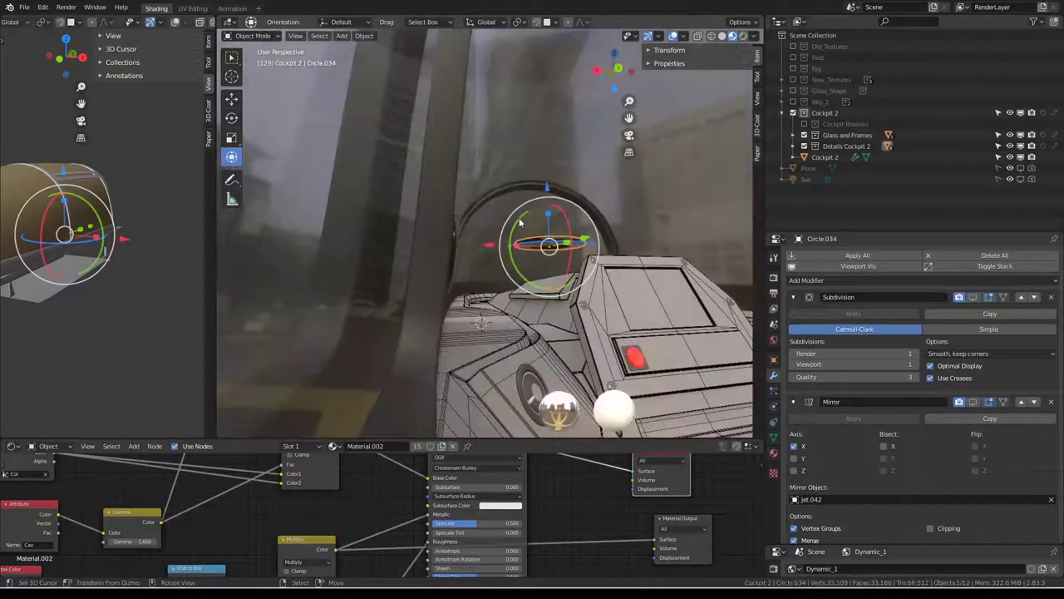
- Extrude the capped face and move the new section along Z to lengthen the post
key(Tab)
key(e)
click(550, 206)
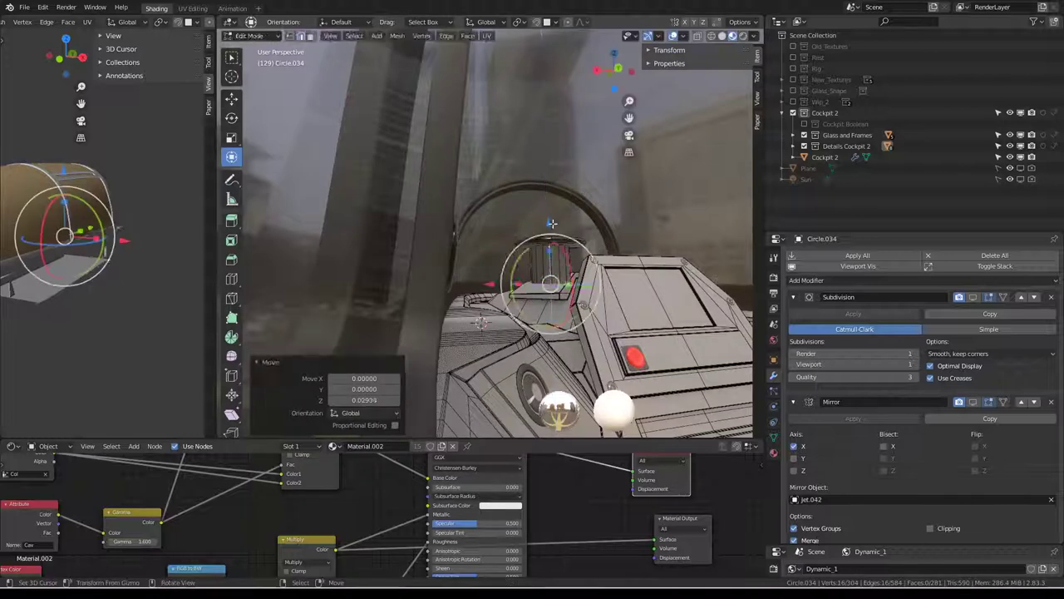
mouse_move(550, 206)
middle_down()
mouse_move(571, 191)
mouse_move(532, 274)
mouse_move(465, 249)
mouse_move(409, 193)
mouse_move(399, 155)
mouse_move(518, 195)
mouse_move(442, 180)
mouse_move(387, 200)
mouse_move(432, 164)
mouse_move(413, 185)
mouse_move(589, 238)
mouse_move(676, 232)
mouse_move(413, 225)
mouse_move(599, 247)
mouse_move(518, 237)
mouse_move(557, 238)
mouse_move(529, 253)
mouse_move(500, 246)
mouse_move(540, 255)
mouse_move(489, 235)
mouse_move(485, 221)
mouse_move(491, 250)
mouse_move(554, 240)
mouse_move(540, 251)
mouse_move(479, 184)
mouse_move(576, 204)
mouse_move(610, 261)
middle_up()
key(Tab)
key(Tab)
click(537, 243)
key(Tab)
key(Tab)
key(g)
key(z)
click(535, 246)
key(Tab)
key(Tab)
- Extrude the post's end face, scale it to 0.814 and push it along Z
key(e)
right_click(612, 262)
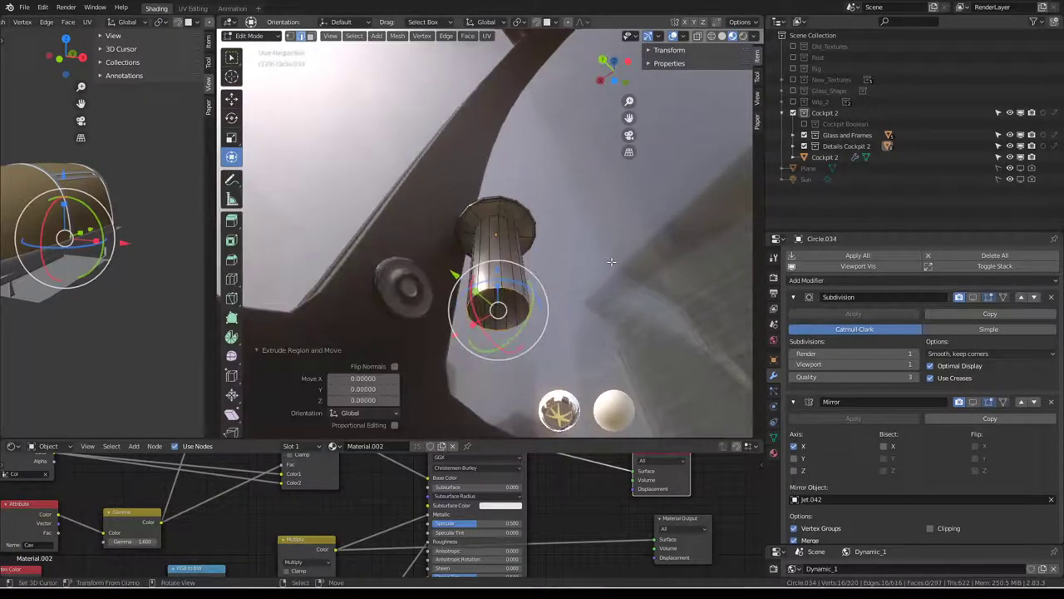
key(s)
click(593, 262)
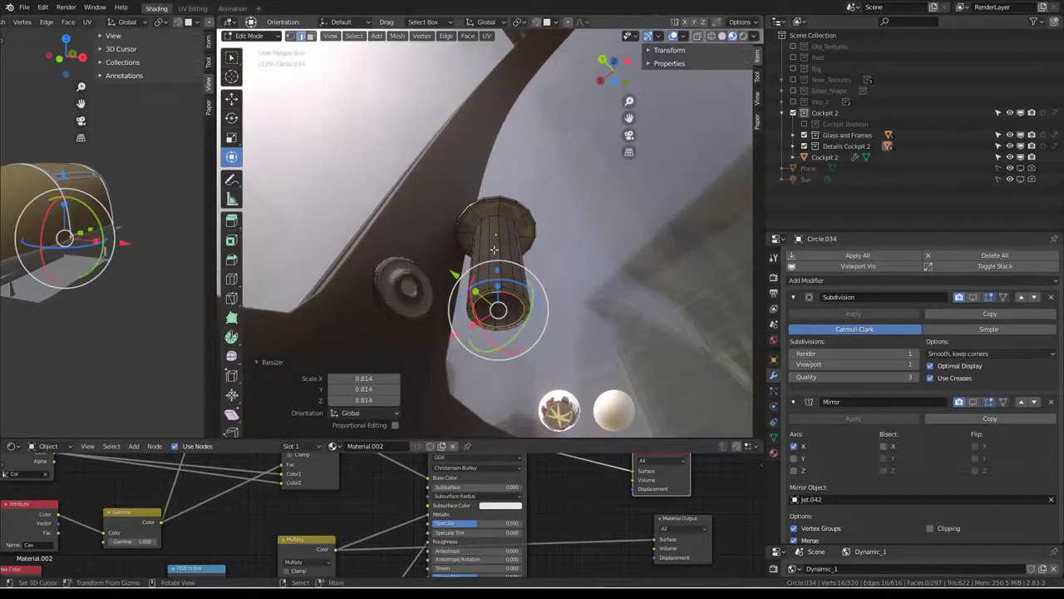
key(g)
key(z)
click(498, 269)
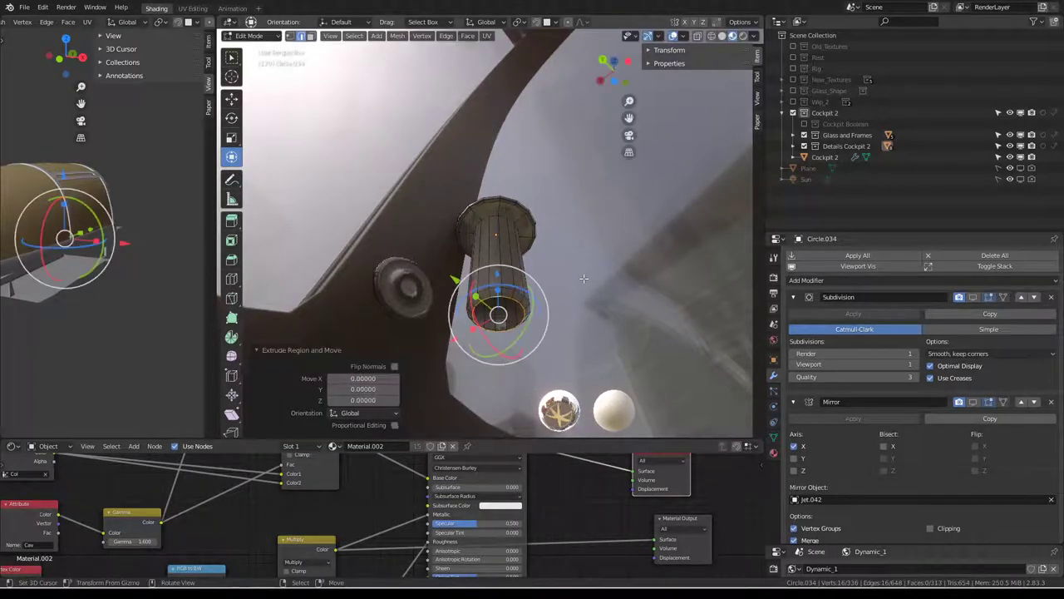
- Shrink the end ring to 0.770, extrude it in place and collapse it to a point
key(s)
click(560, 283)
key(e)
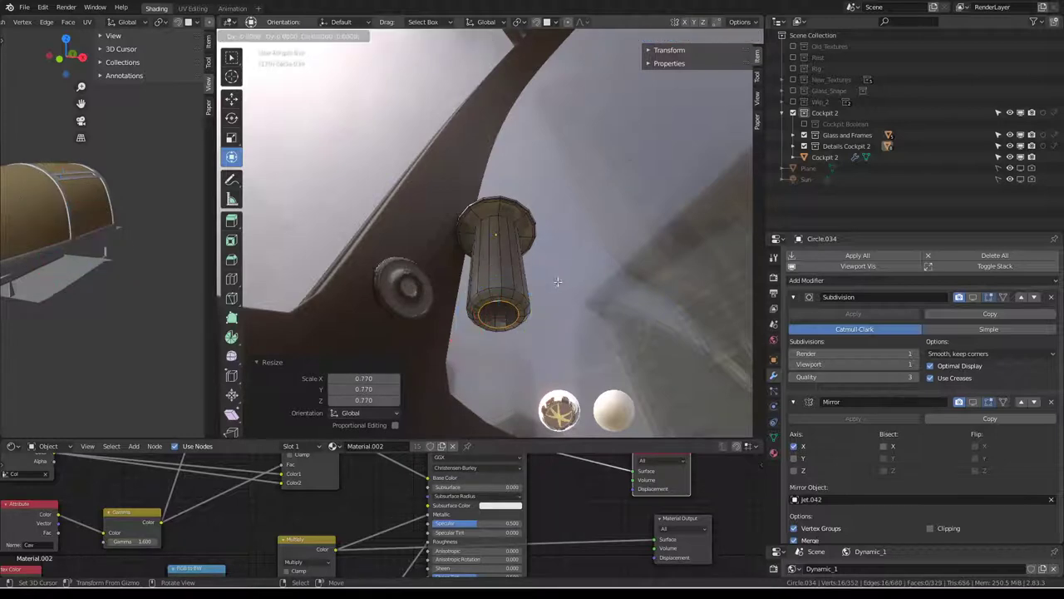
right_click(557, 283)
key(q)
click(607, 330)
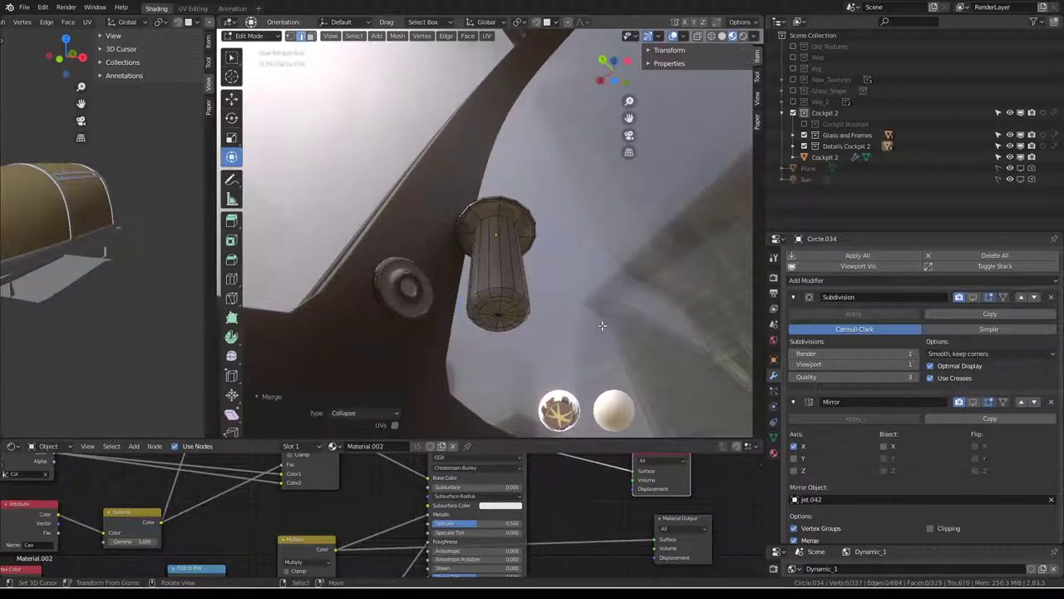
- Select the cylinder's end-cap face and collapse the Subdivision and Mirror modifier panels
key(Tab)
middle_drag(603, 326, 519, 240)
key(Tab)
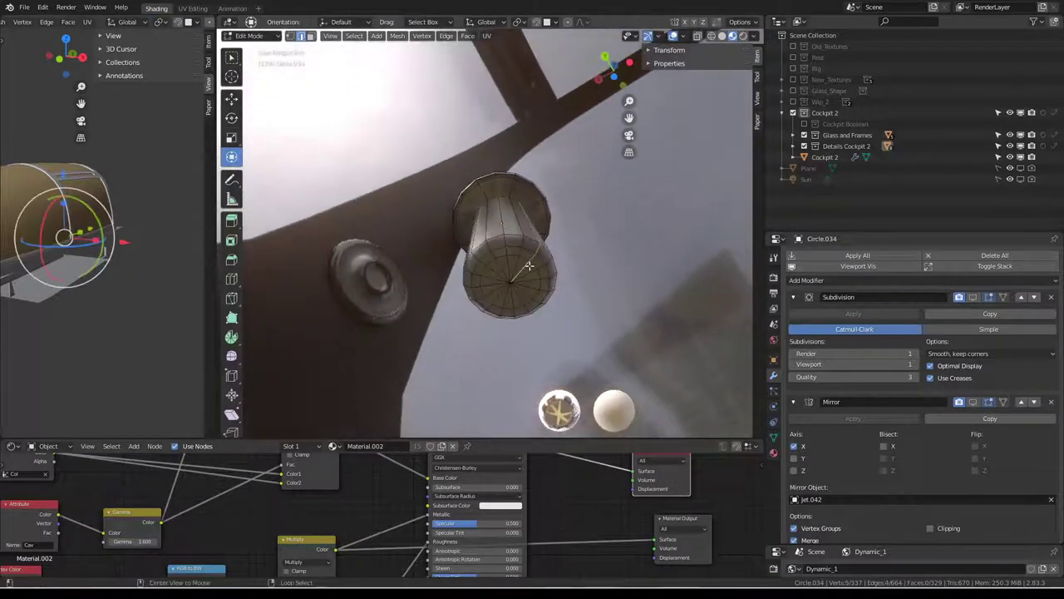
click(525, 261)
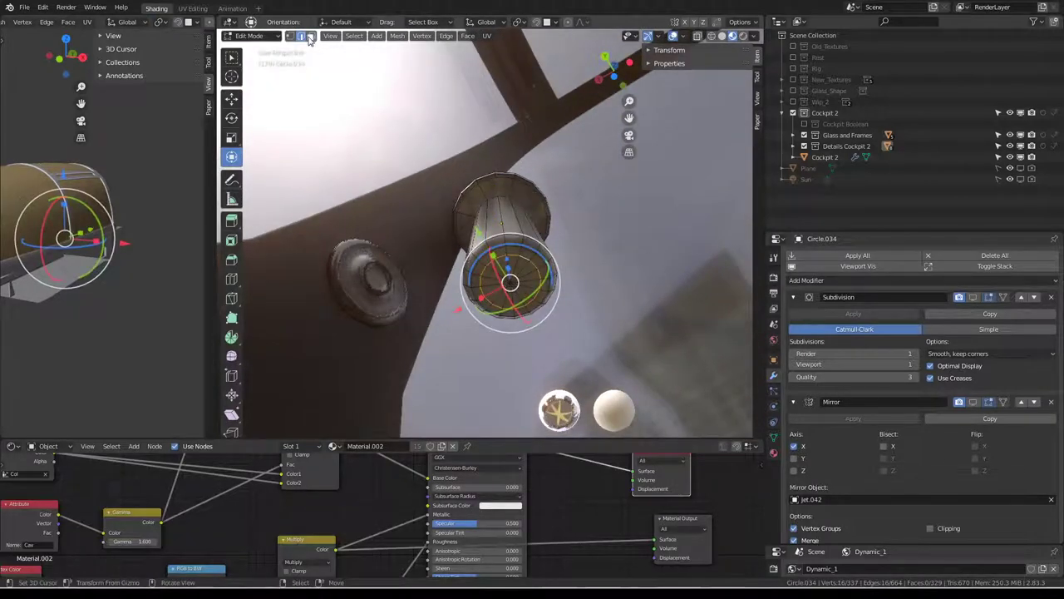
key(Tab)
mouse_move(493, 242)
middle_down()
mouse_move(423, 242)
mouse_move(521, 290)
mouse_move(433, 268)
mouse_move(418, 220)
mouse_move(482, 241)
mouse_move(532, 242)
middle_up()
key(Tab)
click(793, 298)
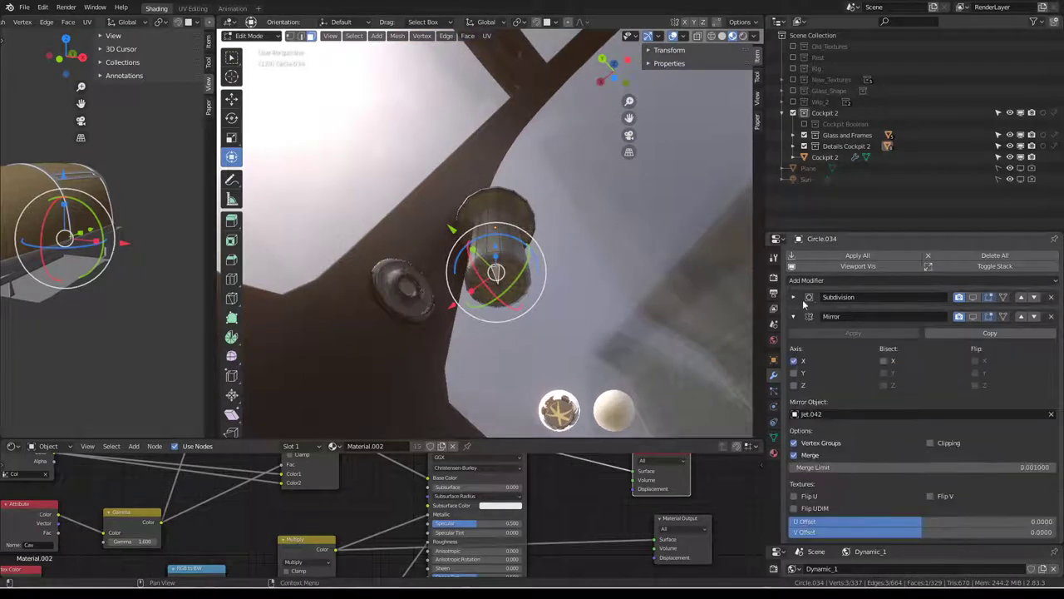
click(793, 317)
- Select the end edge loop and extrude it in place for an inset rim
alt+click(508, 284)
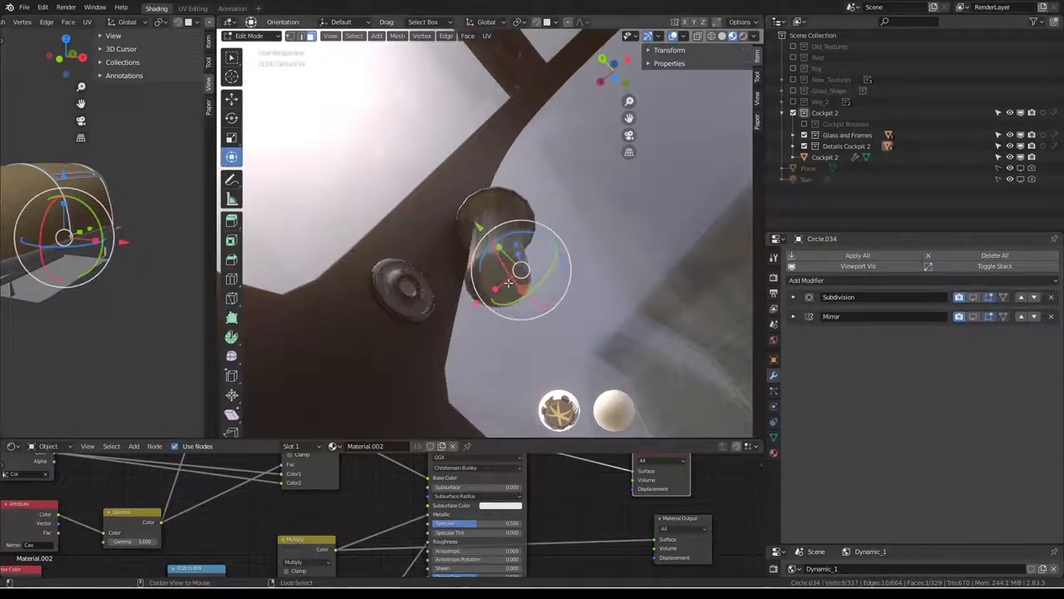
alt+click(509, 286)
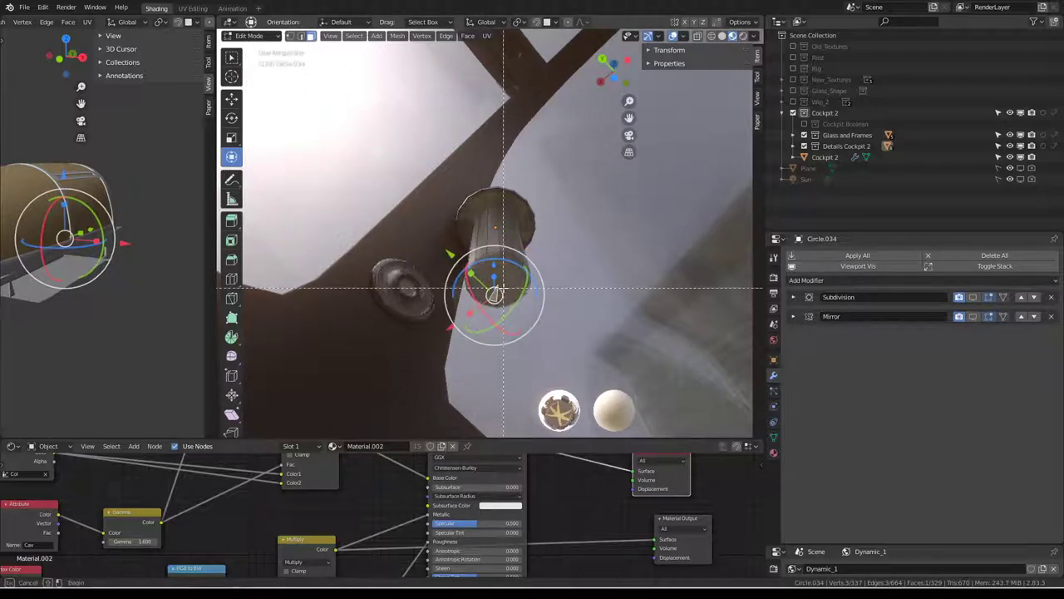
key(e)
key(Escape)
key(s)
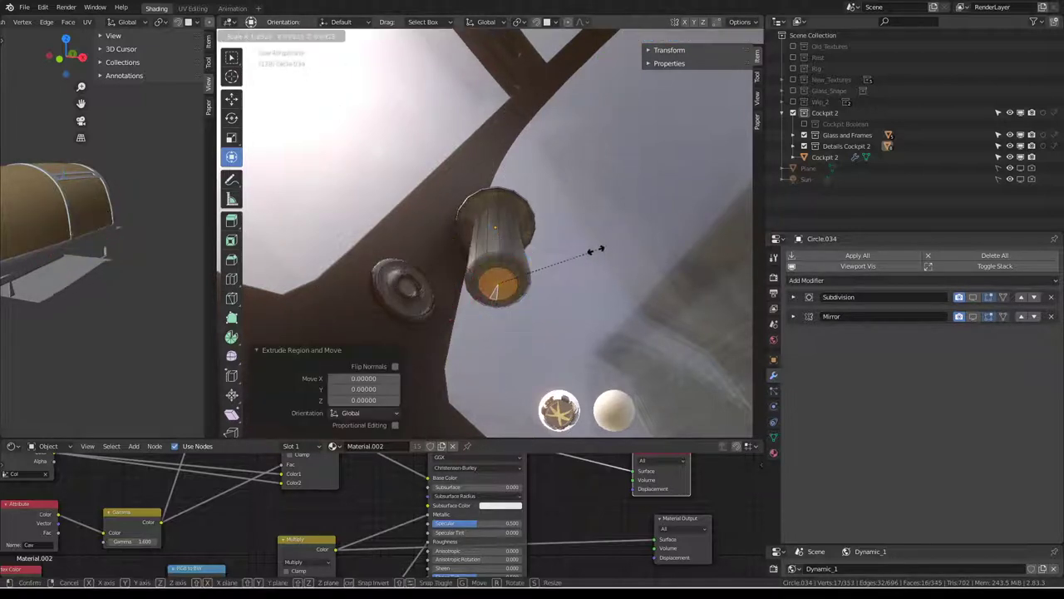
key(Escape)
key(Tab)
mouse_move(579, 253)
middle_down()
mouse_move(524, 283)
mouse_move(539, 293)
mouse_move(388, 242)
mouse_move(489, 224)
mouse_move(557, 251)
mouse_move(554, 282)
mouse_move(416, 264)
middle_up()
click(416, 264)
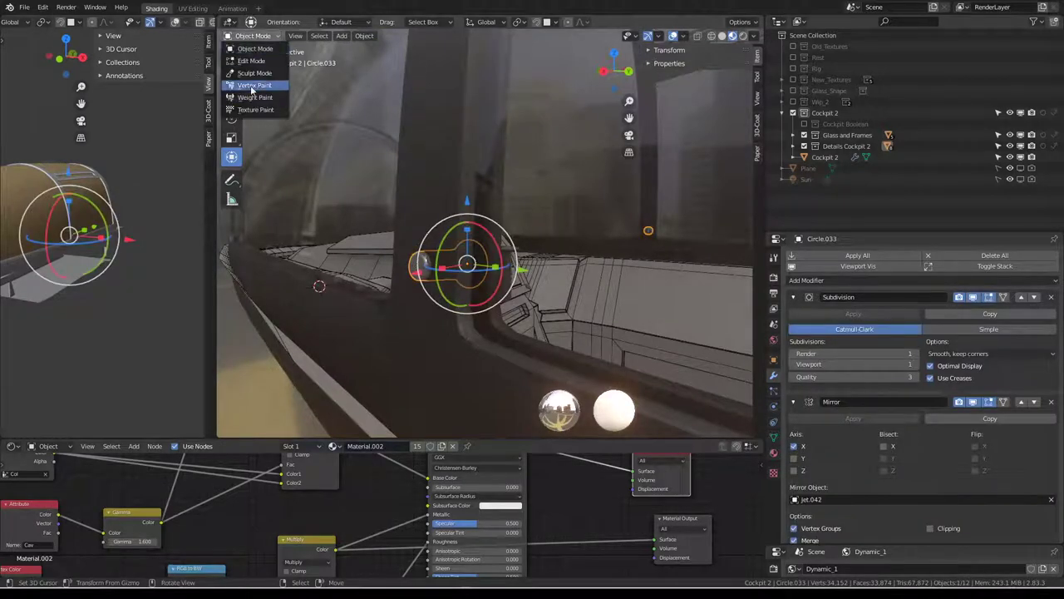
- Switch out of Vertex Paint, pick the Circle.034 cylinder and open it in Edit Mode
click(242, 86)
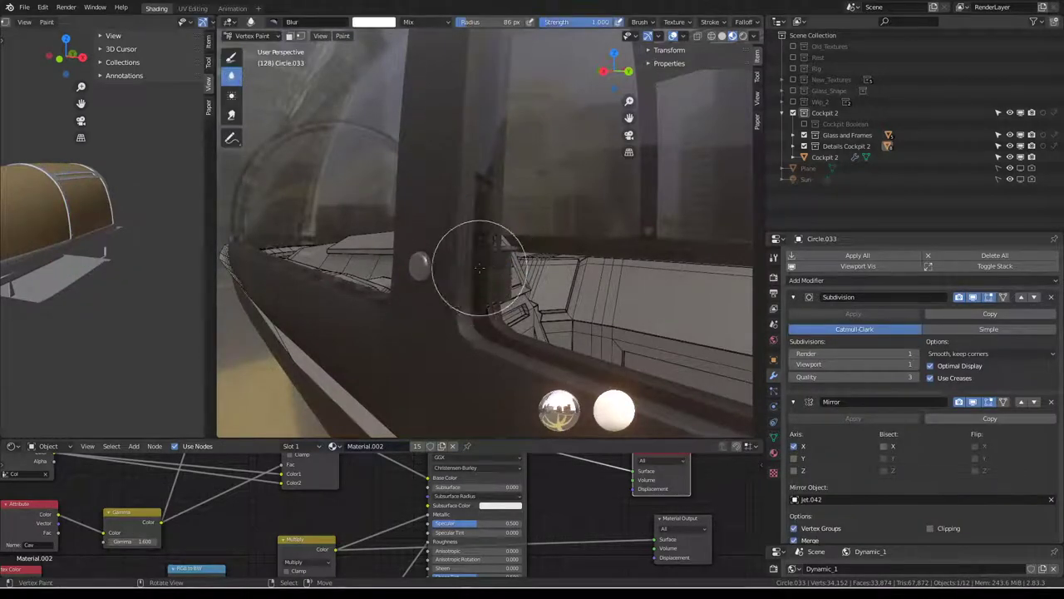
mouse_move(479, 267)
middle_down()
mouse_move(409, 268)
mouse_move(466, 282)
middle_up()
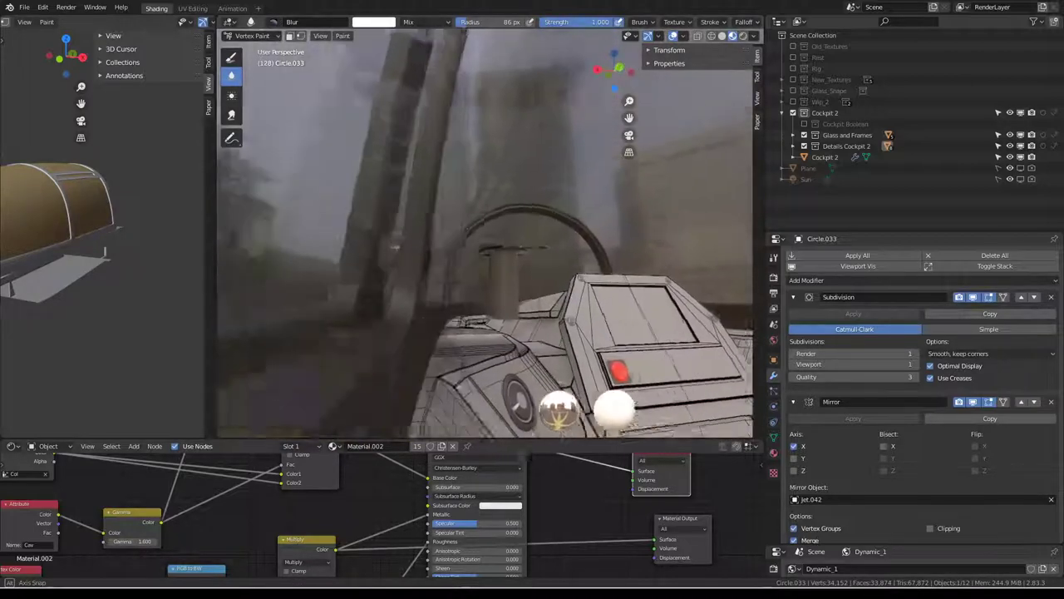
mouse_move(395, 247)
middle_down()
mouse_move(615, 240)
mouse_move(500, 199)
mouse_move(487, 261)
middle_up()
key(Tab)
key(Tab)
click(482, 265)
key(Tab)
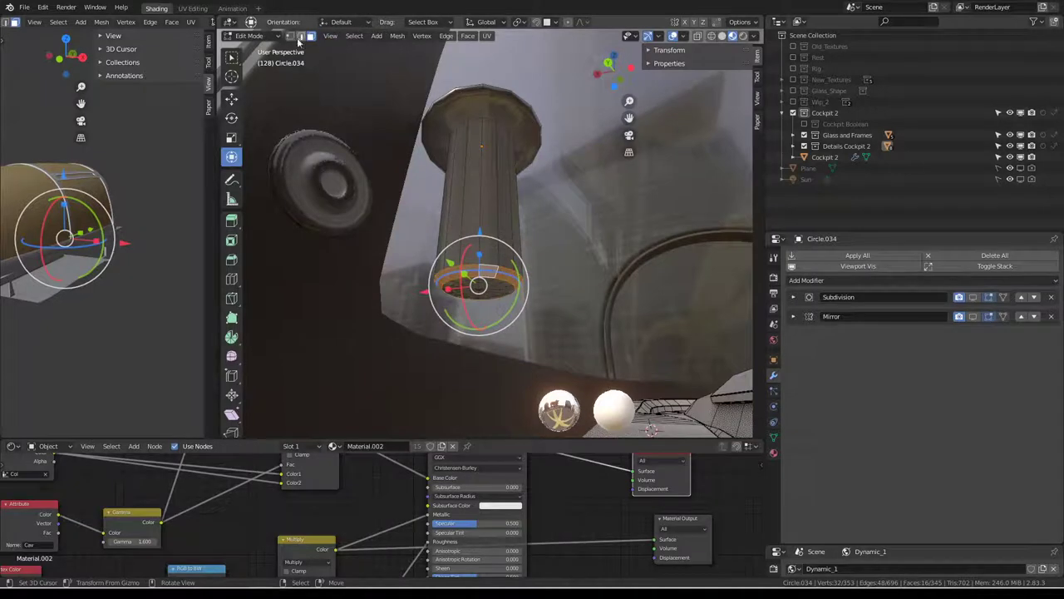
- Add a loop cut along the column's vertical edge ring and flare out its bottom loop
ctrl+alt+click(499, 275)
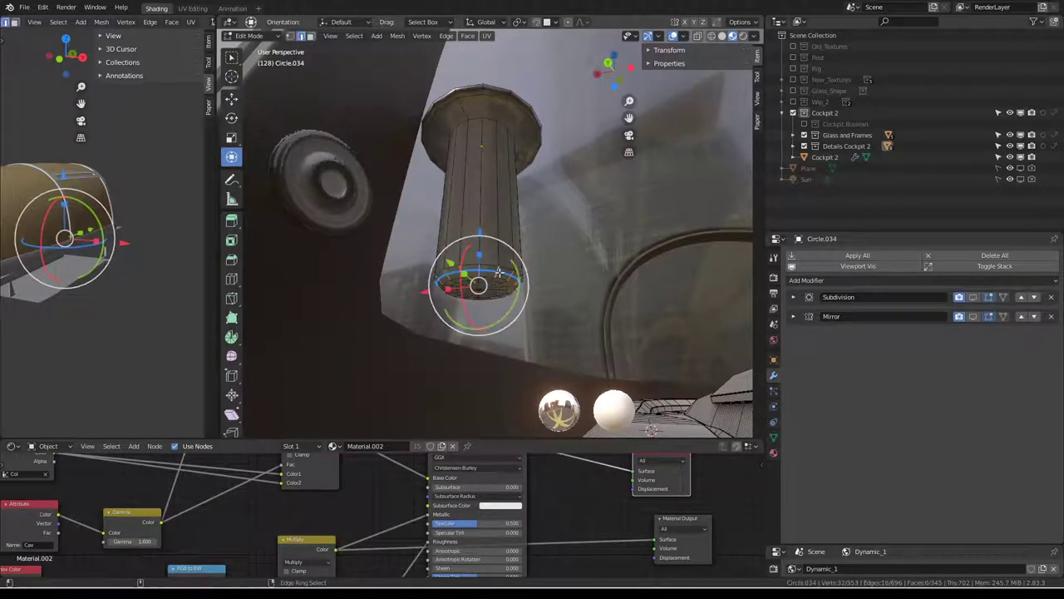
key(q)
click(548, 261)
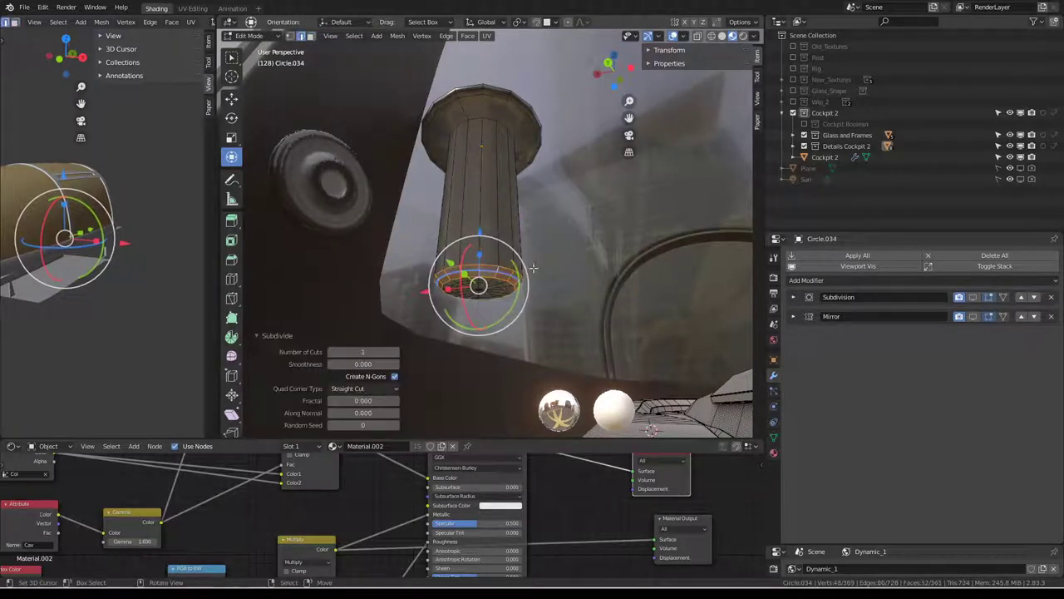
key(s)
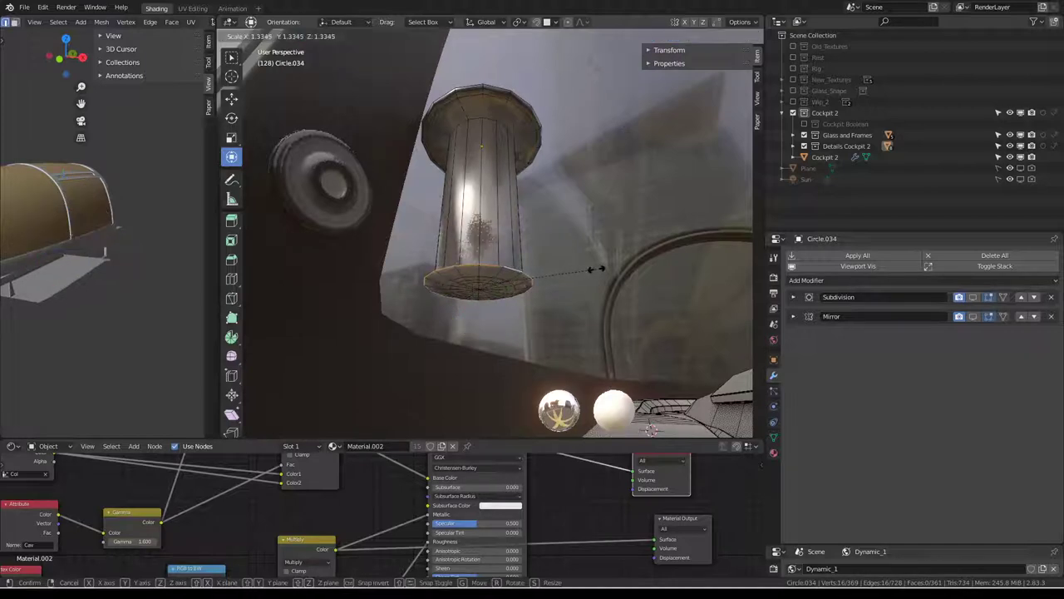
click(596, 268)
key(Tab)
mouse_move(596, 269)
middle_down()
mouse_move(482, 238)
mouse_move(519, 279)
mouse_move(445, 246)
middle_up()
mouse_move(573, 236)
middle_down()
mouse_move(460, 194)
mouse_move(541, 313)
middle_up()
key(Tab)
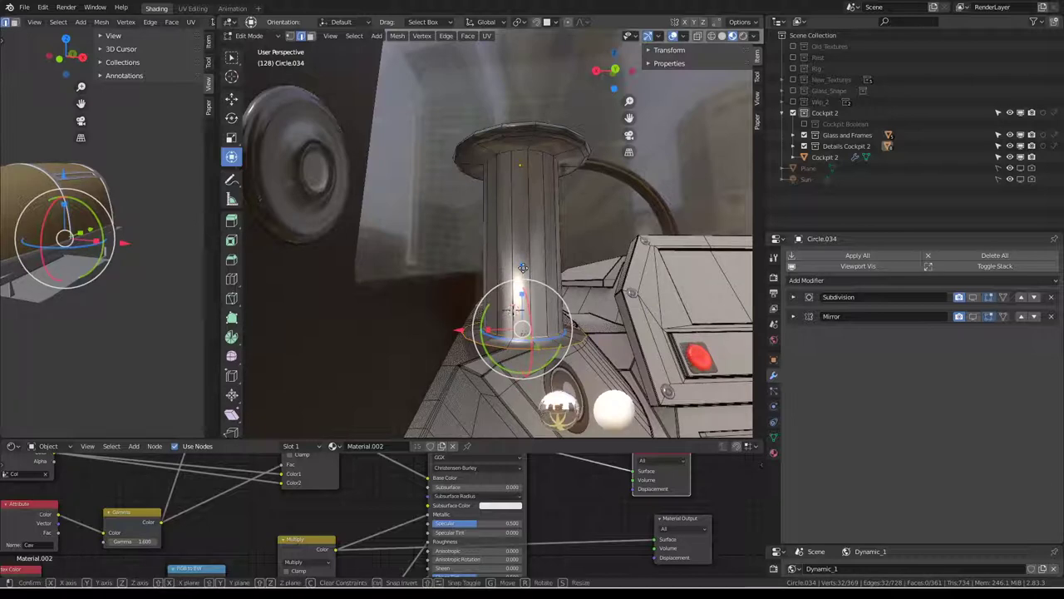
key(Tab)
mouse_move(523, 267)
middle_down()
mouse_move(468, 233)
mouse_move(565, 266)
mouse_move(516, 240)
mouse_move(540, 309)
middle_up()
key(Tab)
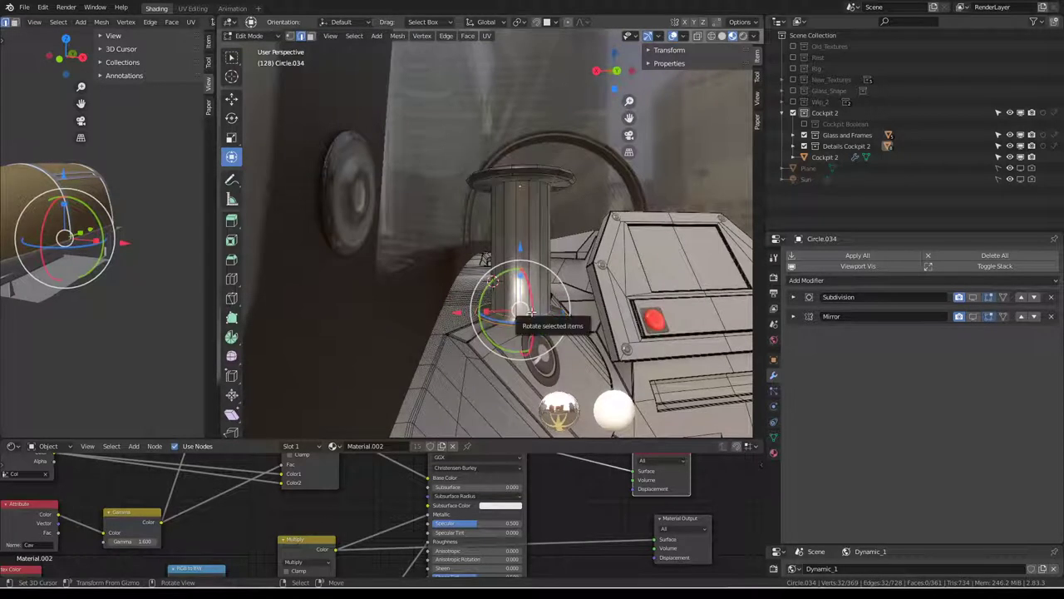
- Bevel the edge ring around the base and scale the result along Z
alt+click(532, 311)
right_click(536, 314)
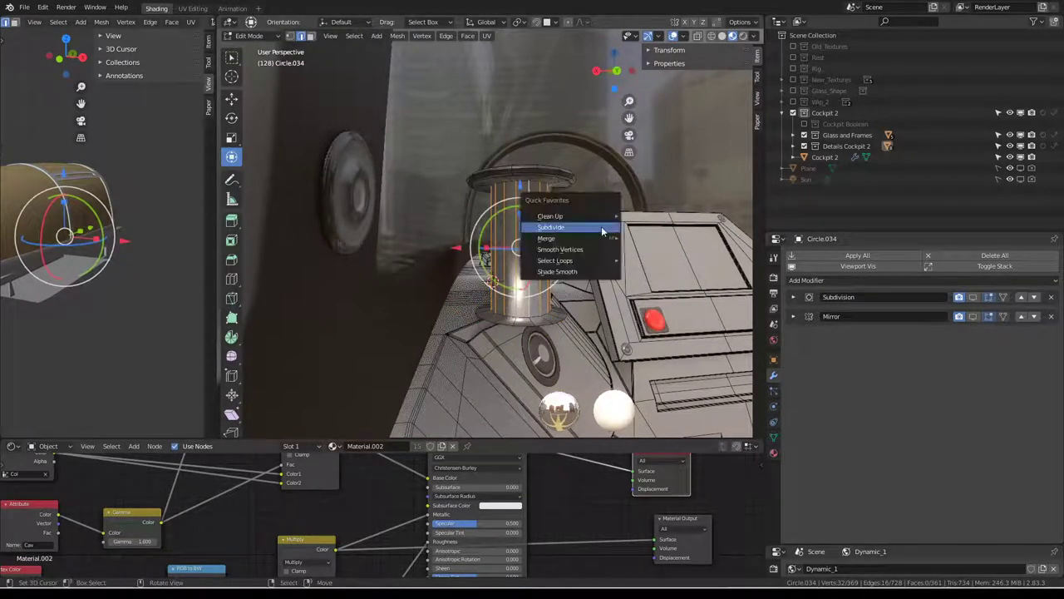
key(Escape)
ctrl+alt+click(551, 323)
key(ctrl+e)
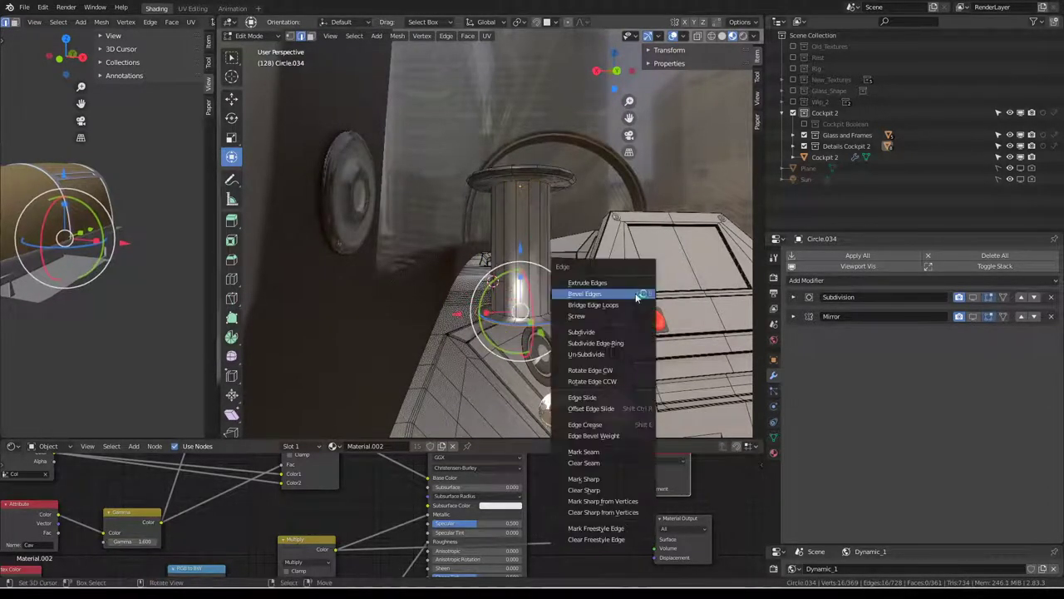
click(637, 295)
click(655, 292)
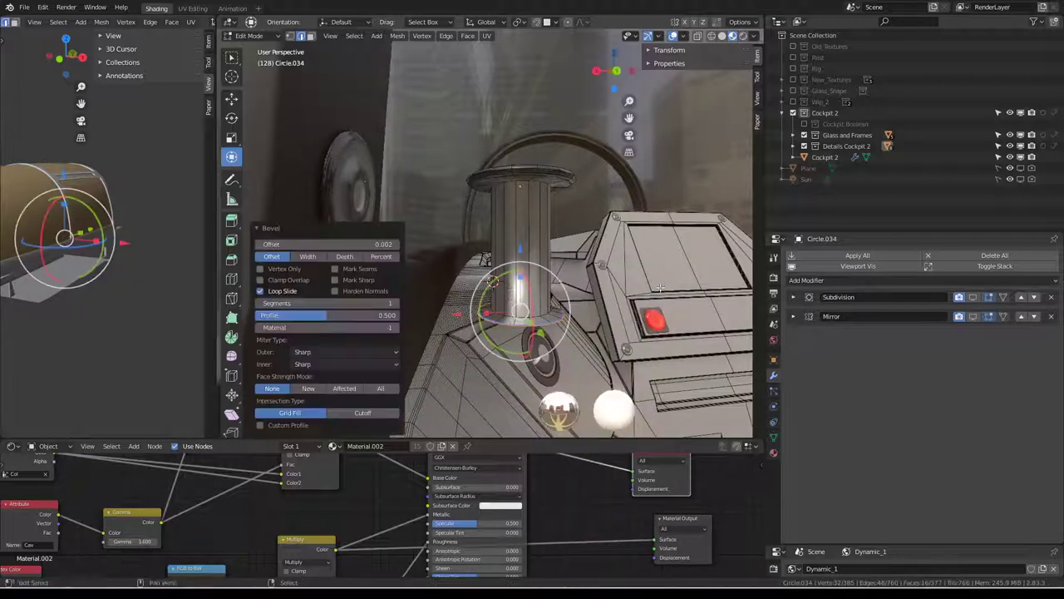
middle_drag(655, 293, 583, 335)
key(s)
key(z)
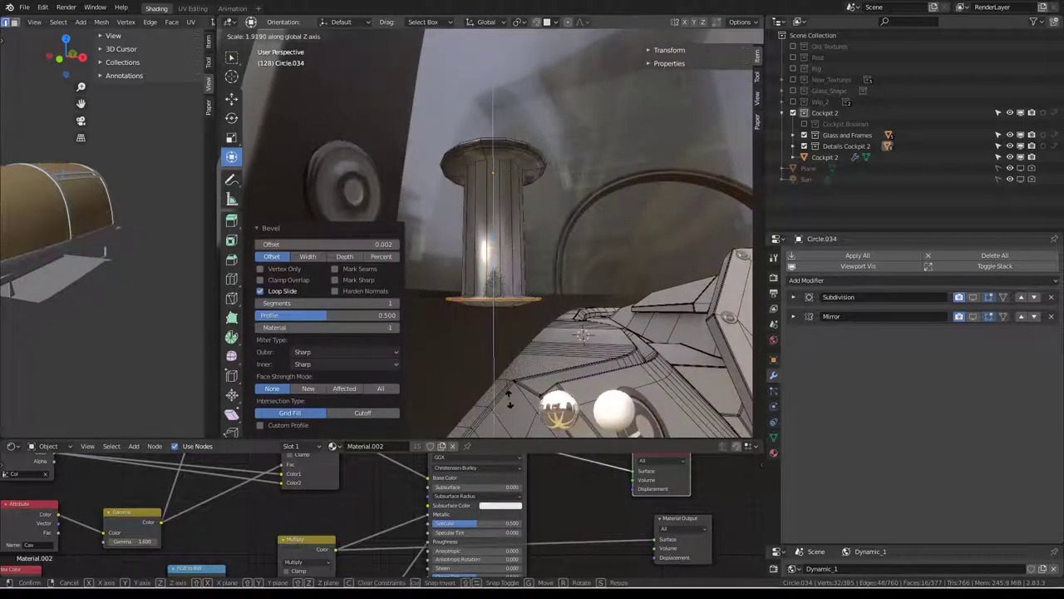
click(510, 403)
- Subdivide the selected edges to add extra loops
middle_drag(510, 403, 526, 325)
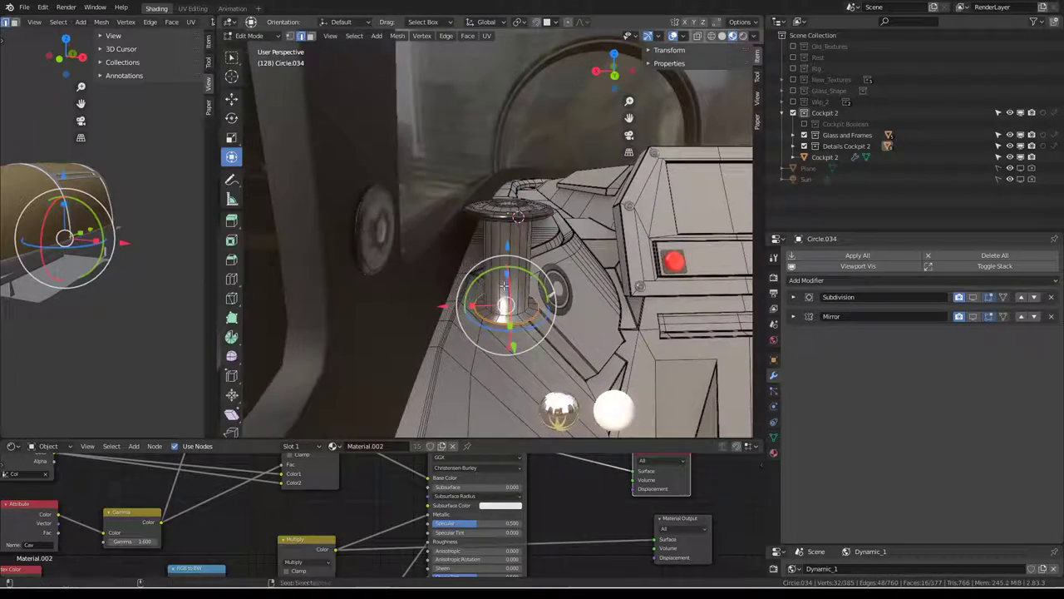
middle_drag(504, 285, 557, 238)
right_click(558, 238)
click(587, 250)
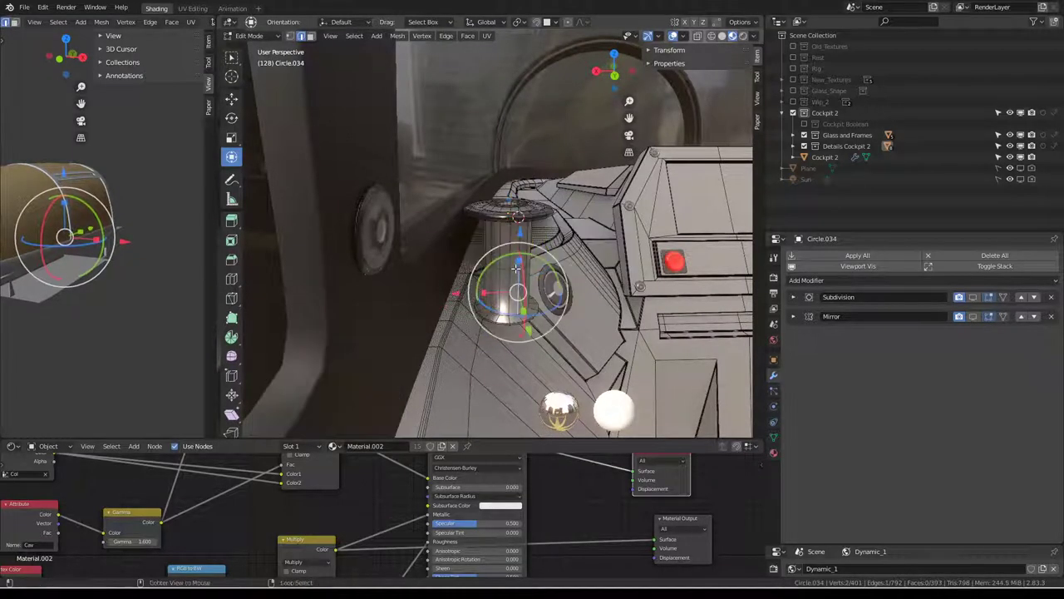
- Slide one edge loop along the column, then select the Glass object
middle_drag(518, 270, 557, 280)
alt+click(520, 277)
key(g)
key(g)
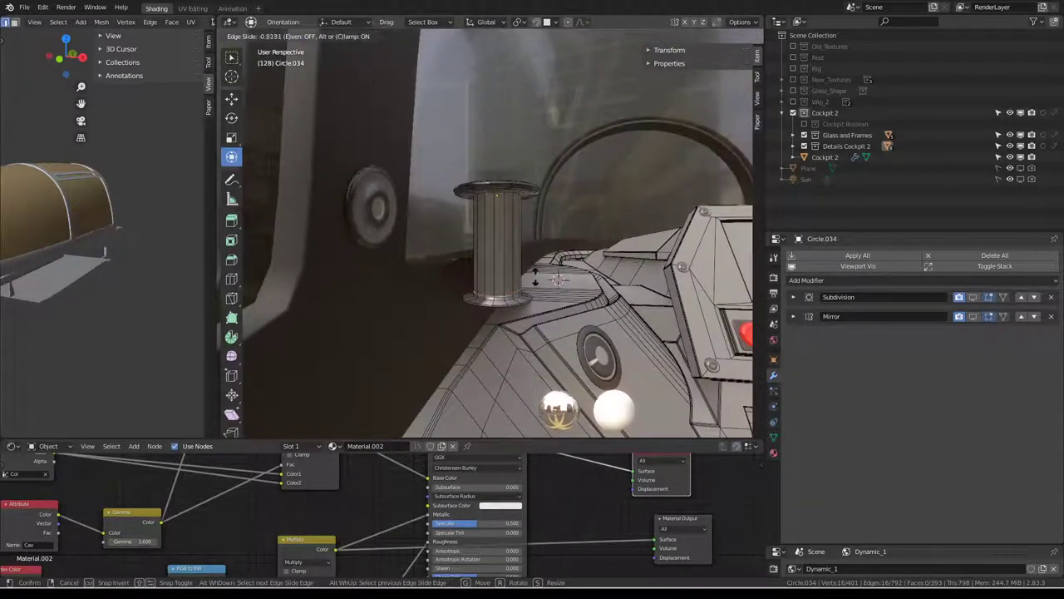
click(535, 279)
key(Tab)
mouse_move(534, 278)
middle_down()
mouse_move(459, 233)
mouse_move(404, 285)
mouse_move(373, 244)
mouse_move(582, 194)
mouse_move(326, 195)
mouse_move(431, 203)
mouse_move(480, 223)
middle_up()
click(484, 225)
- Delete the Glass object and switch back to Object Mode
key(x)
click(484, 225)
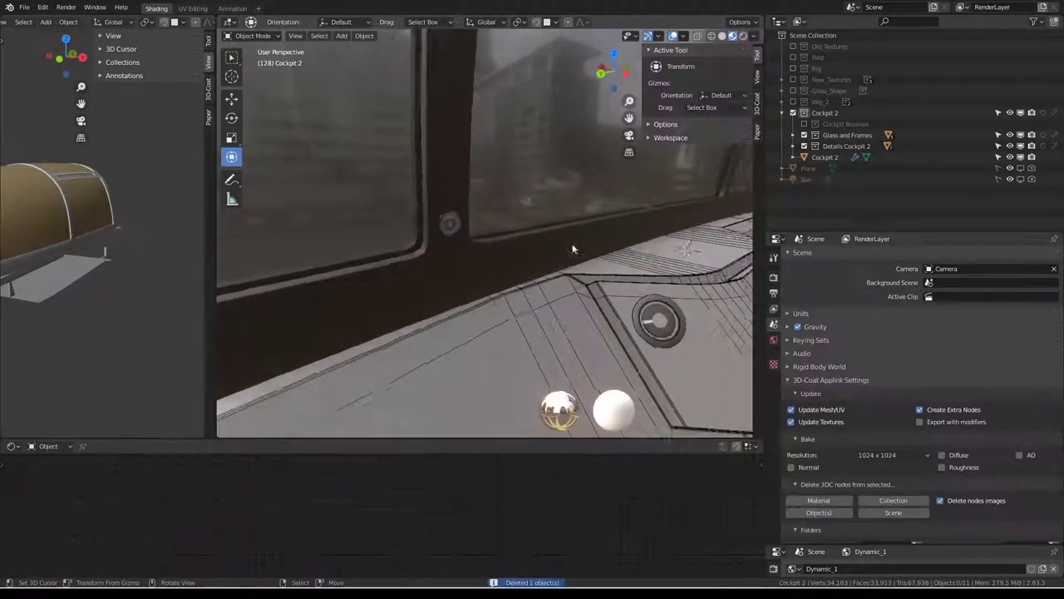
mouse_move(570, 247)
middle_down()
mouse_move(487, 225)
mouse_move(451, 200)
mouse_move(560, 194)
mouse_move(422, 193)
middle_up()
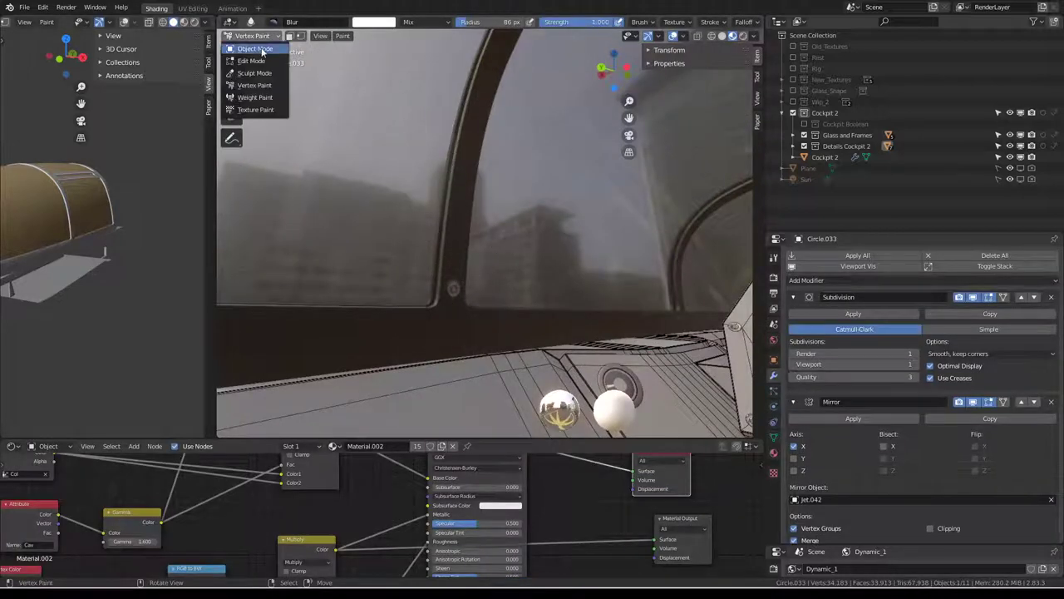
click(263, 52)
middle_drag(472, 154, 458, 278)
- Nudge the knob and the Glass_High.003 canopy object into new positions
key(g)
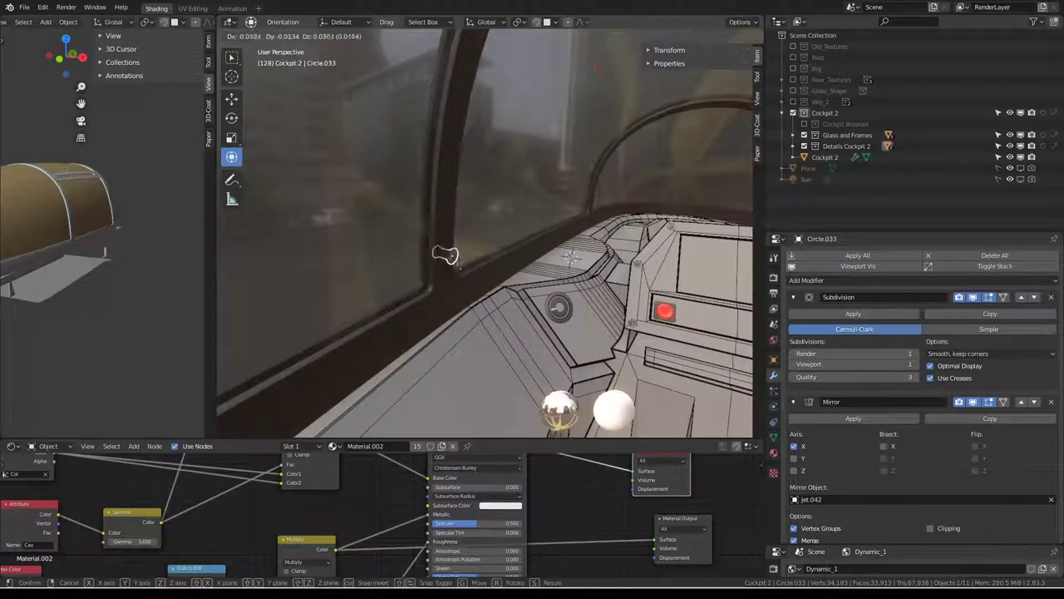
click(445, 256)
click(443, 264)
key(g)
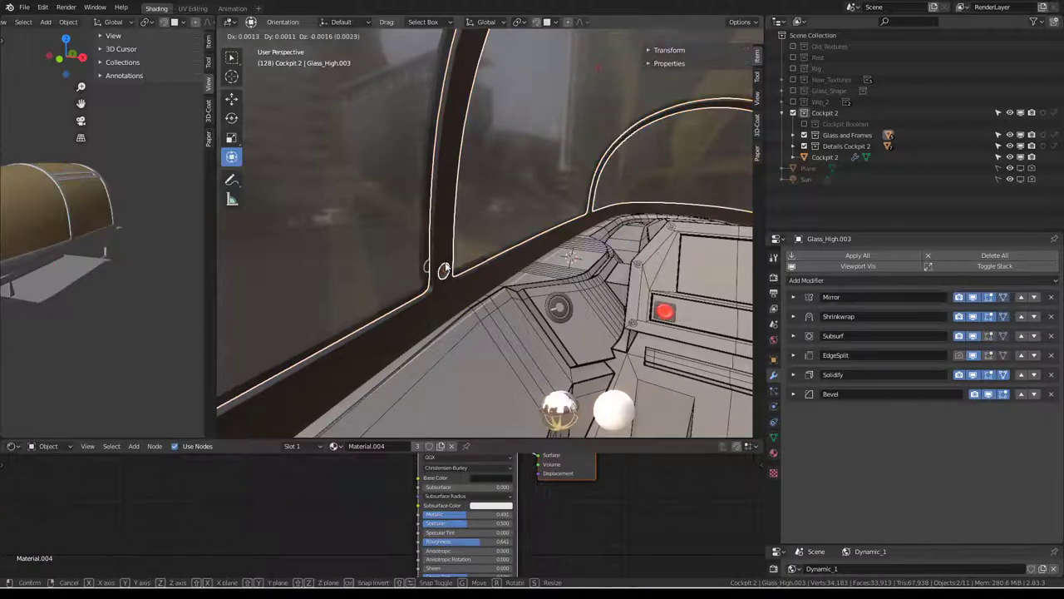
click(445, 269)
mouse_move(445, 269)
middle_down()
mouse_move(396, 339)
mouse_move(479, 229)
middle_up()
- Select Glass_High.004, hide the Cockpit 2 body, fly inside and maximize the 3D view
click(414, 344)
key(shift+h)
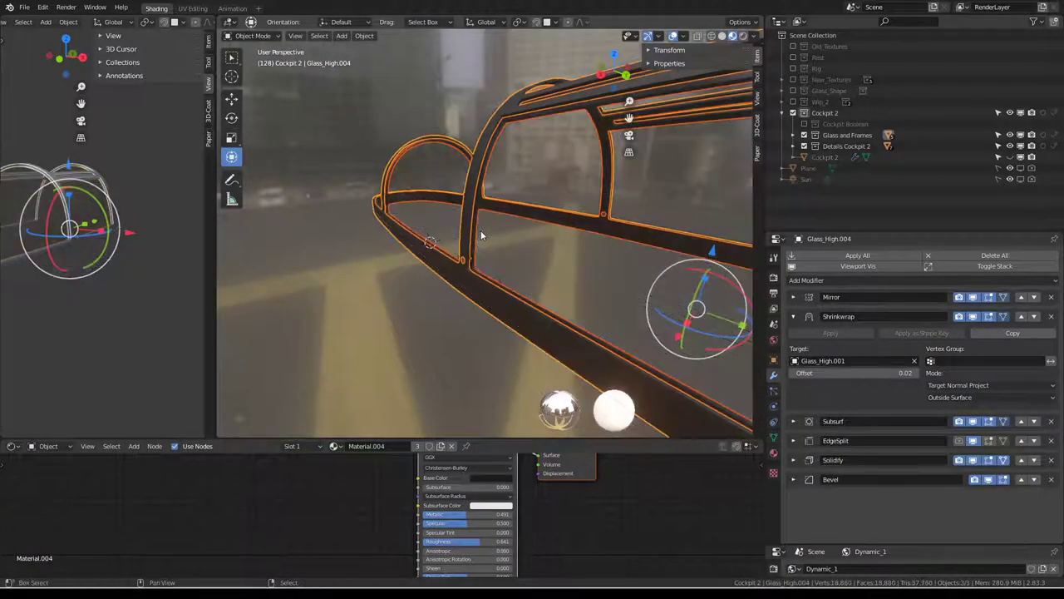
mouse_move(479, 236)
middle_down()
mouse_move(513, 226)
mouse_move(479, 277)
middle_up()
key(ctrl+alt+space)
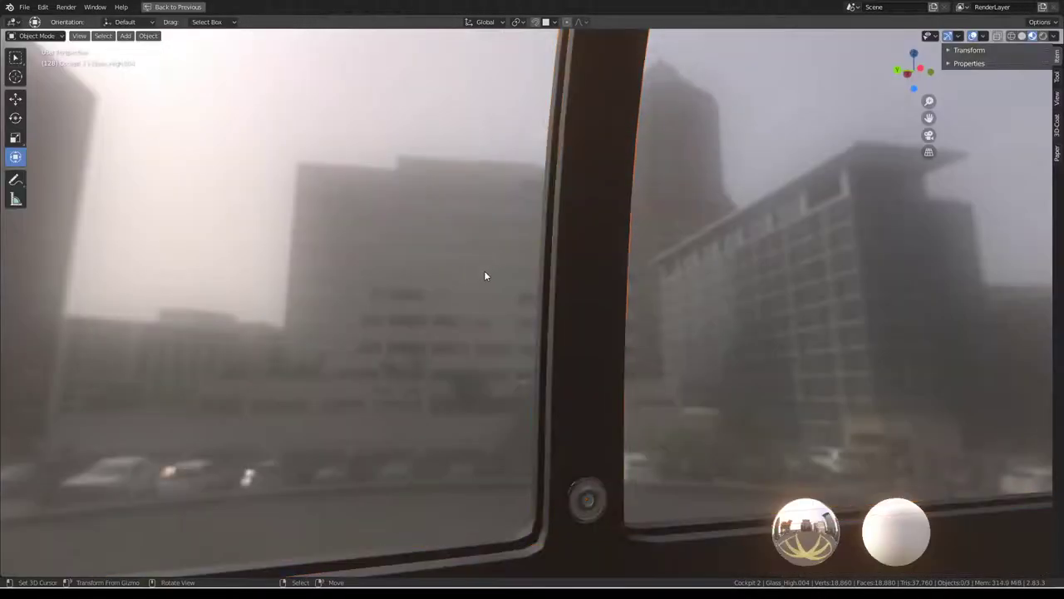
- Select the canopy-frame bolt and fit a duplicated bolt onto the next arch strut
click(590, 481)
mouse_move(599, 482)
middle_down()
mouse_move(577, 418)
mouse_move(546, 446)
mouse_move(684, 422)
mouse_move(713, 387)
mouse_move(662, 379)
middle_up()
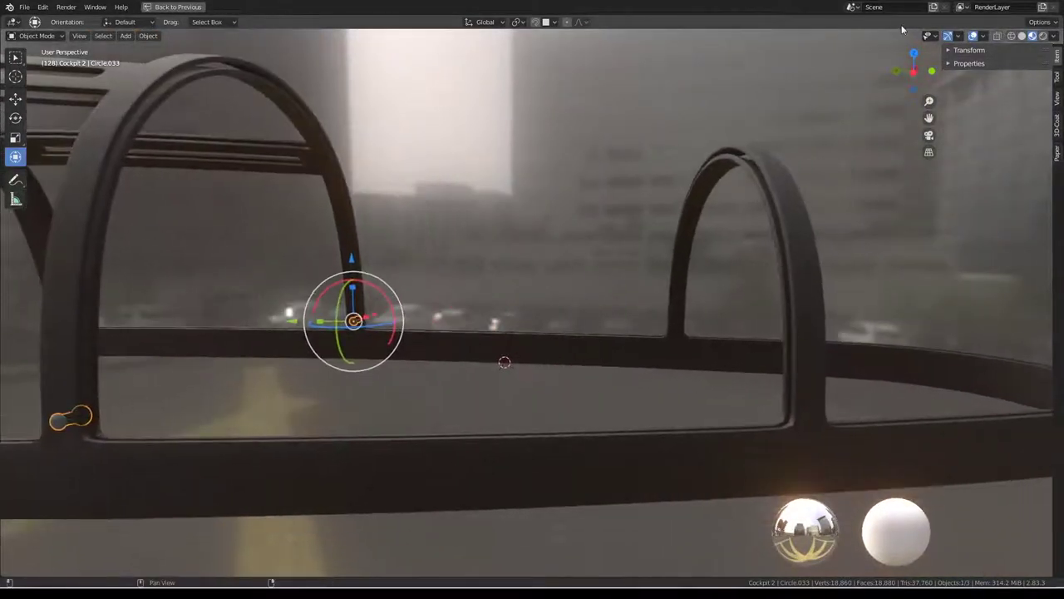
middle_drag(615, 349, 685, 334)
scroll(618, 296, up, 5)
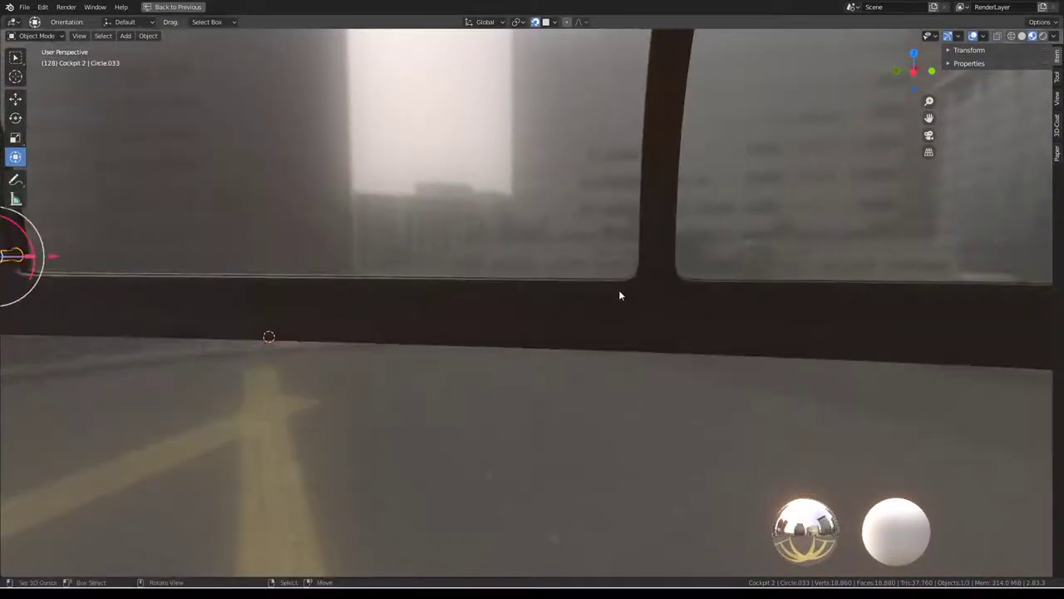
click(704, 430)
mouse_move(704, 431)
middle_down()
mouse_move(619, 269)
mouse_move(533, 249)
mouse_move(638, 328)
mouse_move(687, 302)
mouse_move(824, 302)
mouse_move(605, 246)
mouse_move(779, 280)
mouse_move(363, 363)
mouse_move(549, 327)
mouse_move(405, 313)
mouse_move(506, 304)
mouse_move(533, 363)
mouse_move(465, 208)
mouse_move(586, 325)
mouse_move(615, 344)
mouse_move(682, 357)
mouse_move(659, 359)
mouse_move(527, 247)
mouse_move(629, 352)
mouse_move(568, 330)
mouse_move(458, 245)
middle_up()
click(351, 322)
- Alt+D another linked bolt copy onto the left arch strut, then start one more copy
shift+middle_drag(674, 312, 278, 244)
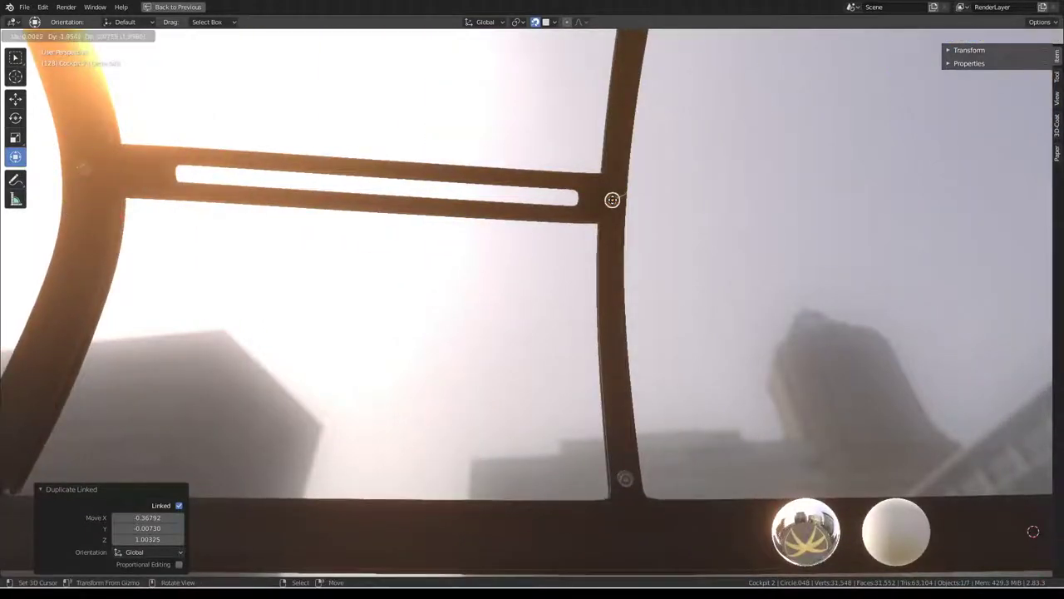
shift+middle_drag(807, 266, 288, 249)
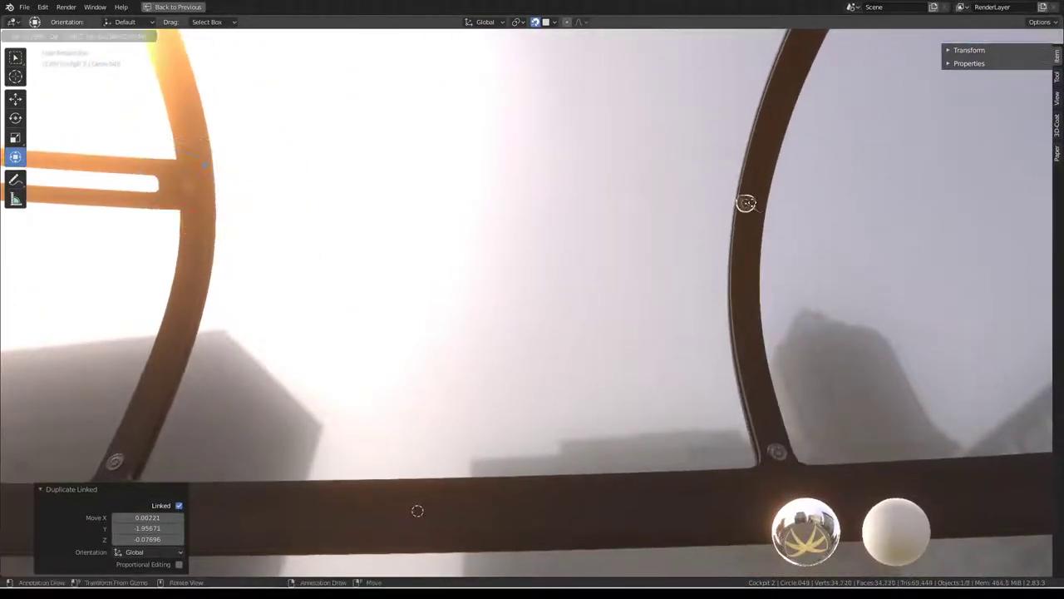
scroll(616, 236, down, 5)
mouse_move(616, 236)
middle_down()
mouse_move(537, 271)
mouse_move(690, 350)
middle_up()
scroll(511, 258, up, 3)
scroll(496, 242, up, 3)
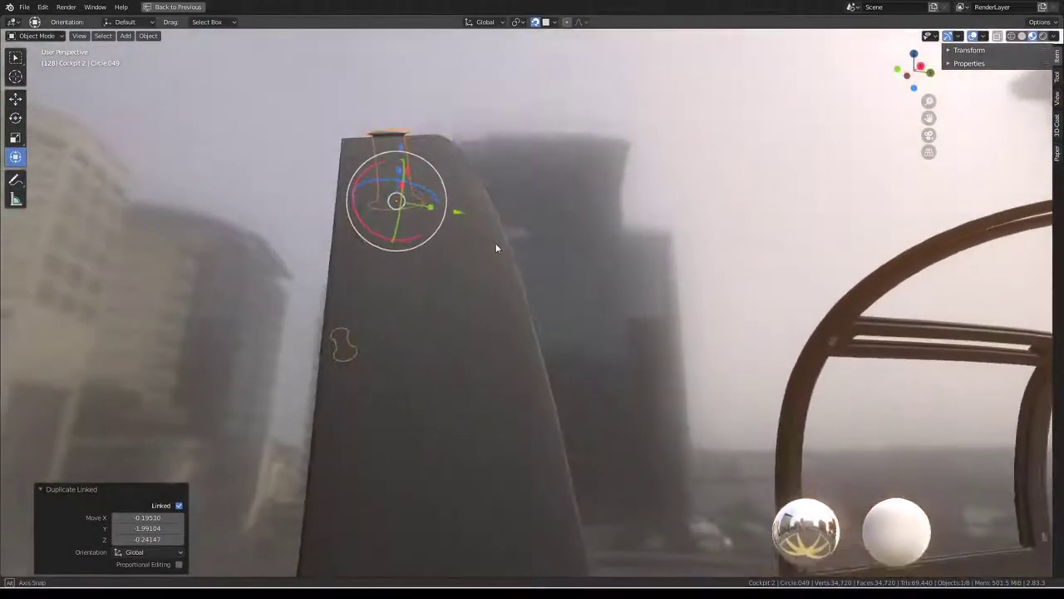
mouse_move(495, 243)
middle_down()
mouse_move(593, 148)
mouse_move(695, 209)
mouse_move(675, 298)
mouse_move(696, 333)
mouse_move(573, 316)
mouse_move(620, 373)
mouse_move(591, 297)
mouse_move(602, 305)
middle_up()
scroll(708, 221, down, 4)
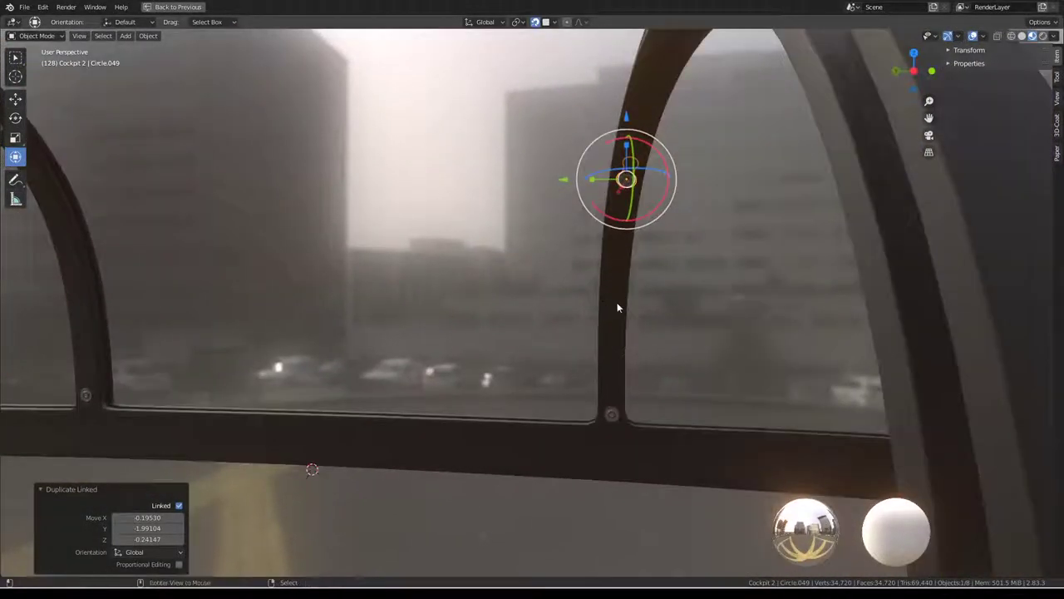
key(alt+d)
click(572, 505)
mouse_move(572, 505)
middle_down()
mouse_move(384, 285)
mouse_move(544, 249)
mouse_move(534, 250)
mouse_move(636, 278)
mouse_move(478, 249)
middle_up()
key(alt+d)
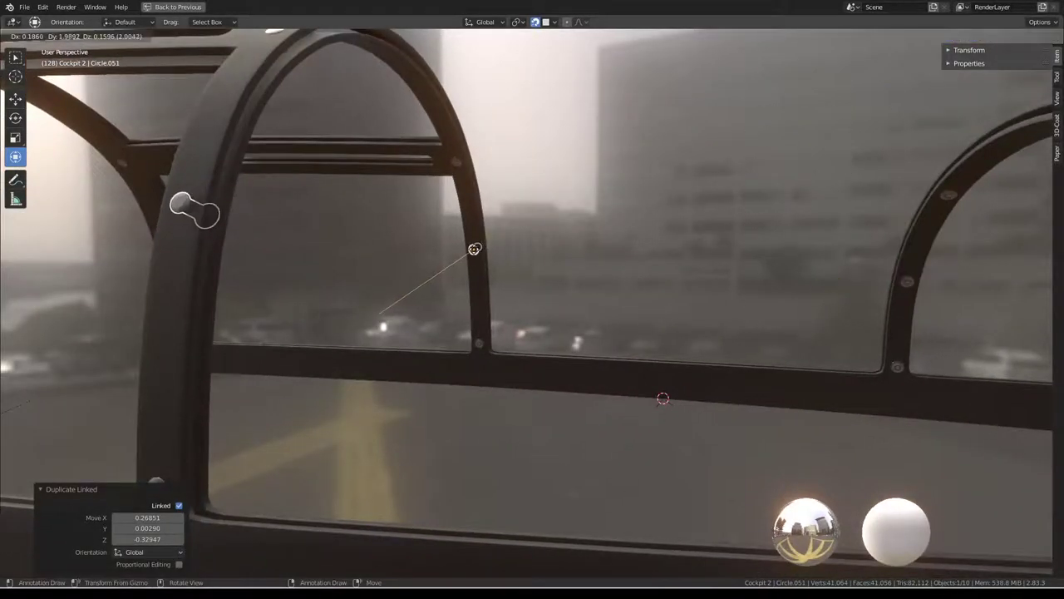
- Cancel the pending copy and view the canopy frame from the side orthographically
key(Escape)
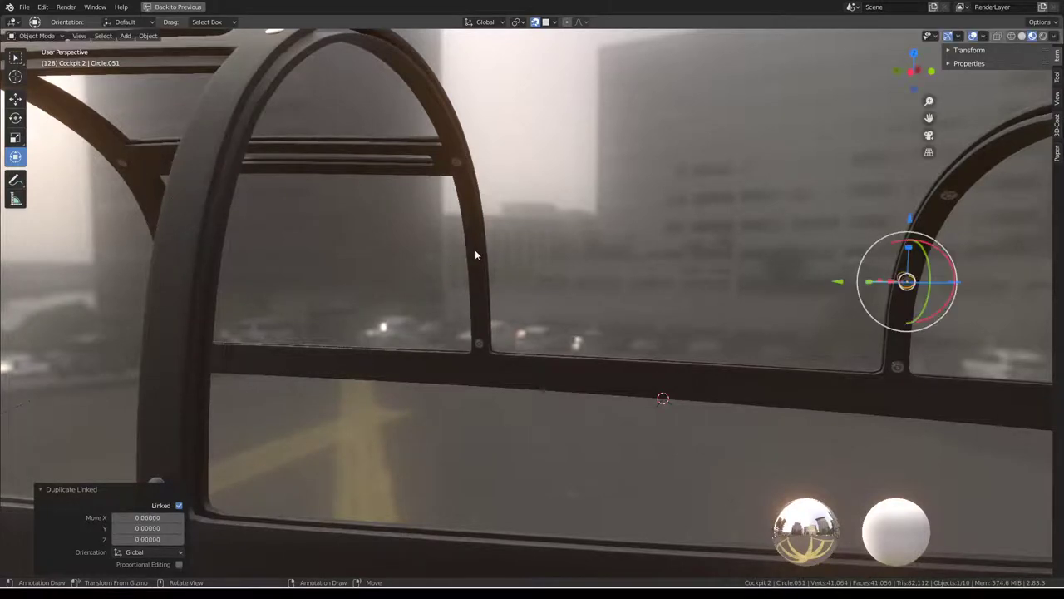
key(KP_1)
key(KP_3)
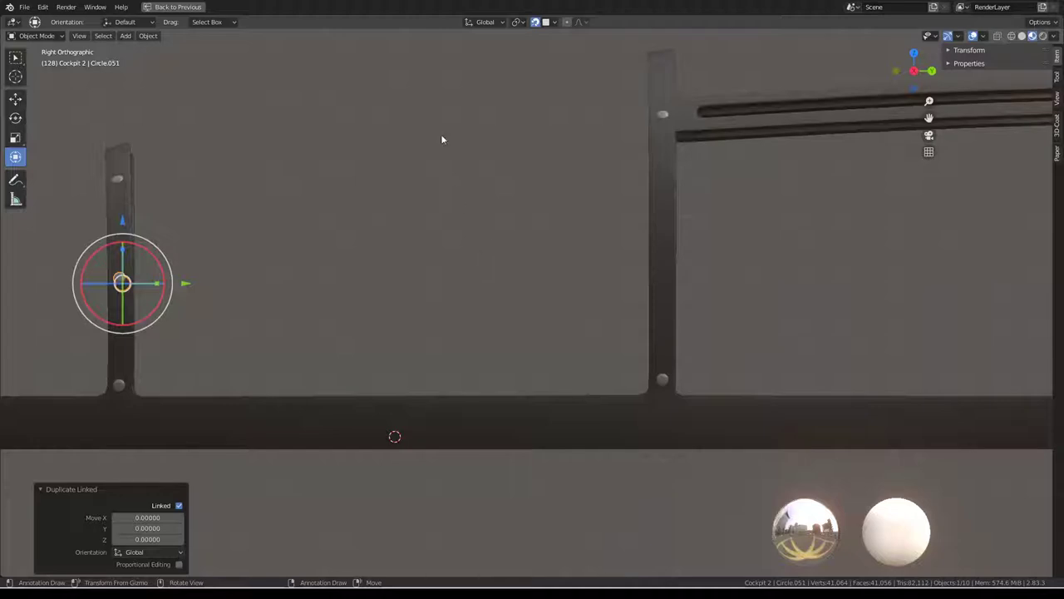
key(KP_3)
key(KP_3)
key(KP_3)
key(KP_3)
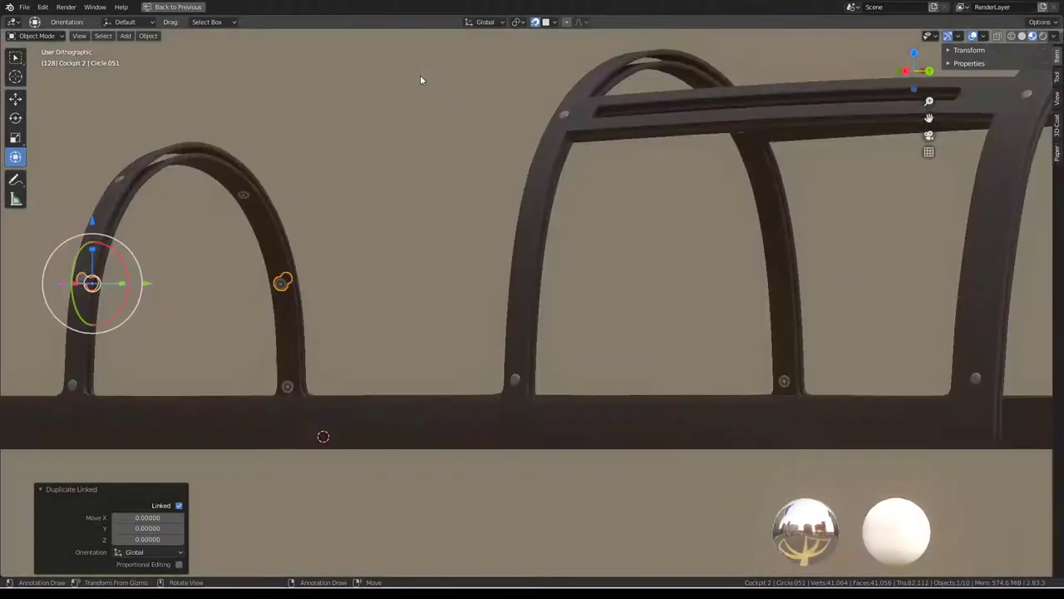
key(KP_6)
key(KP_6)
key(KP_6)
key(KP_6)
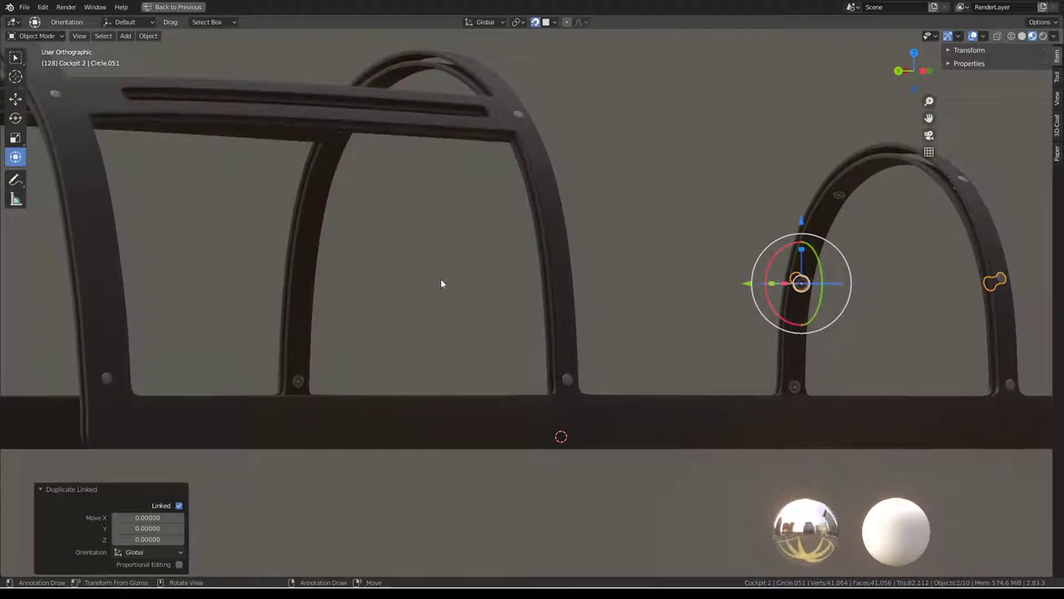
- Make two more linked bolt copies and move one down along the strut
key(alt+d)
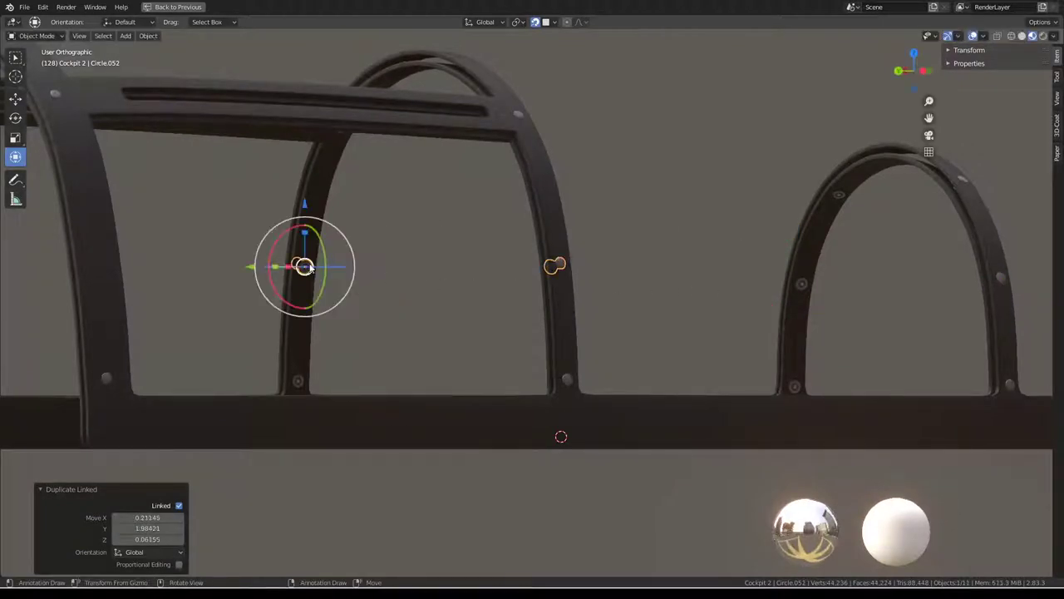
scroll(286, 265, down, 2)
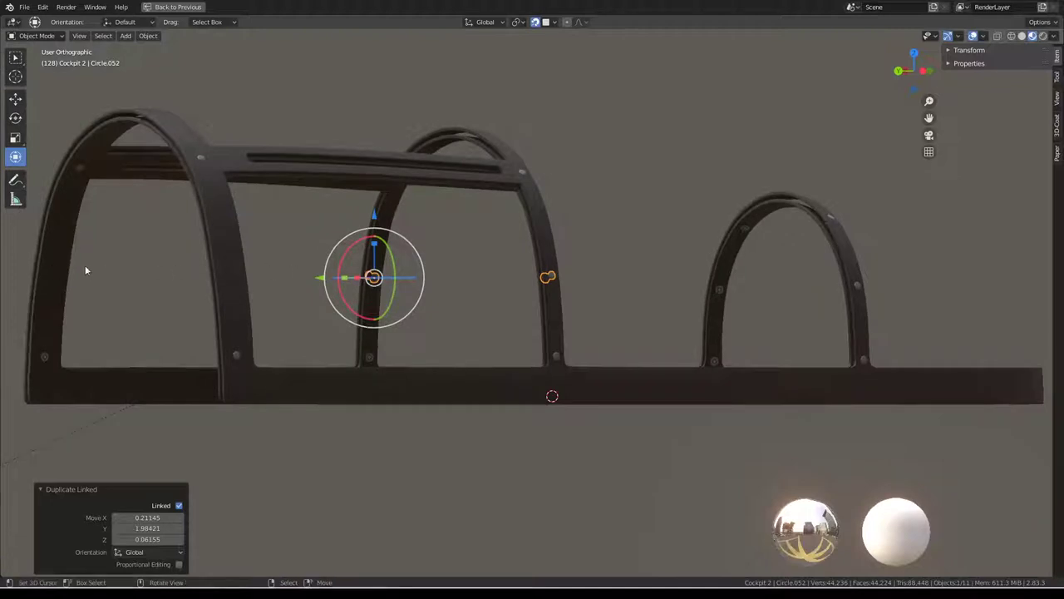
key(alt+d)
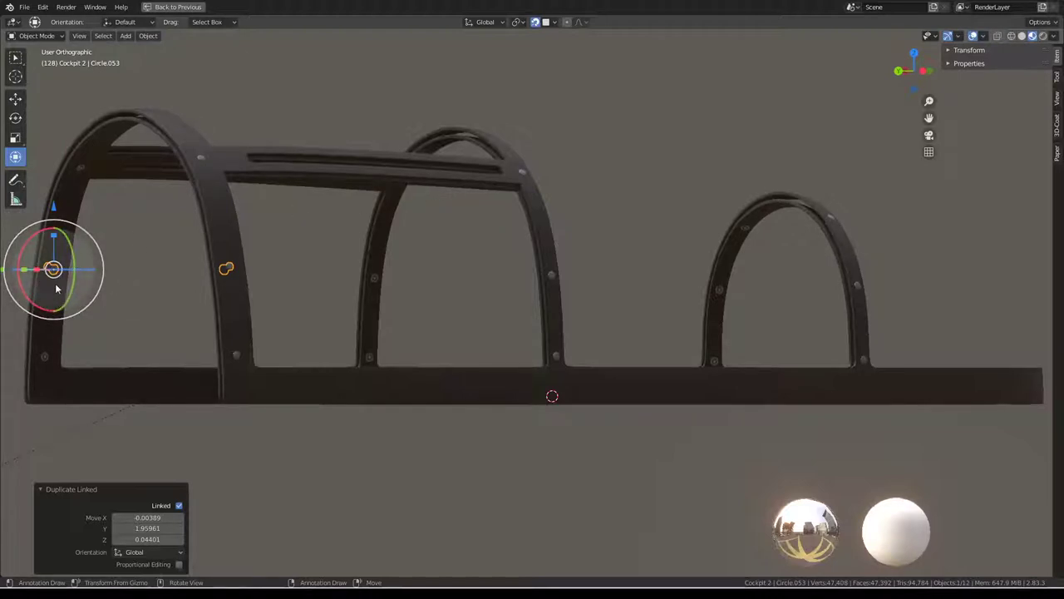
key(g)
click(48, 288)
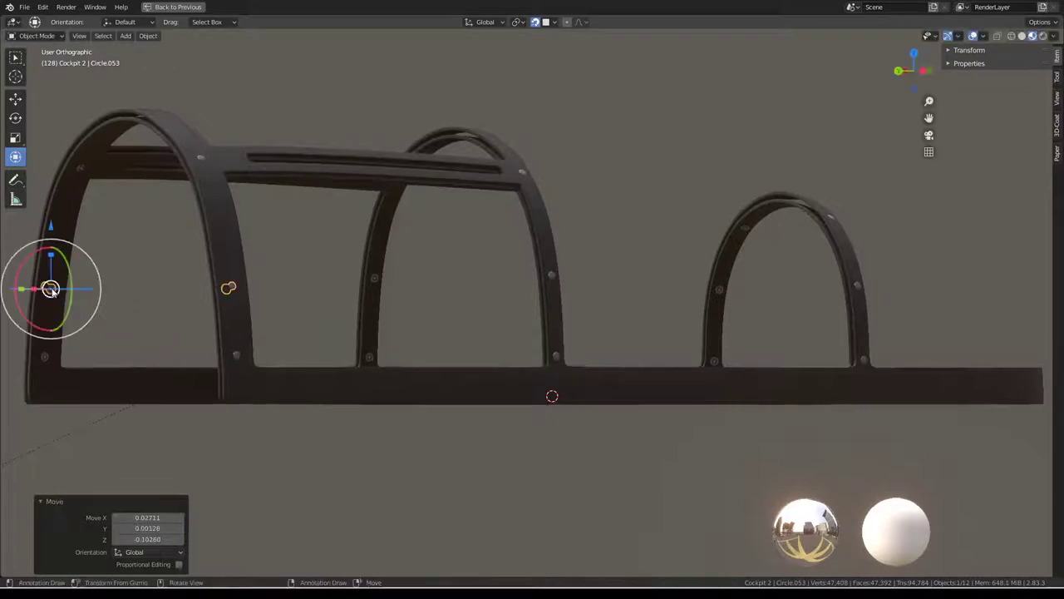
- Reposition the bolts on the middle and right arches and delete the redundant bolt copy
click(370, 283)
click(371, 283)
key(g)
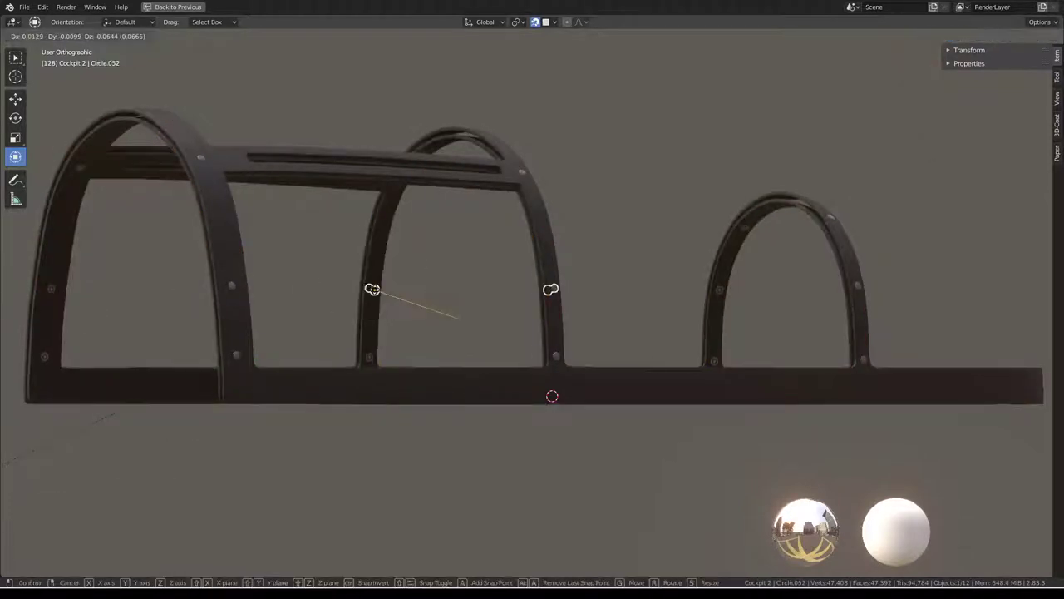
click(460, 324)
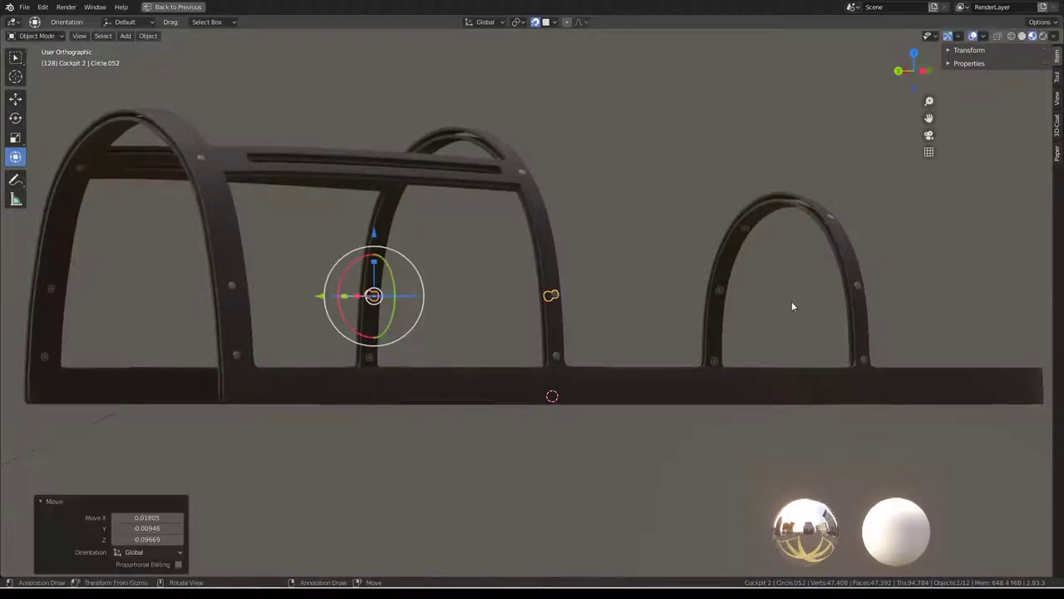
click(720, 294)
key(g)
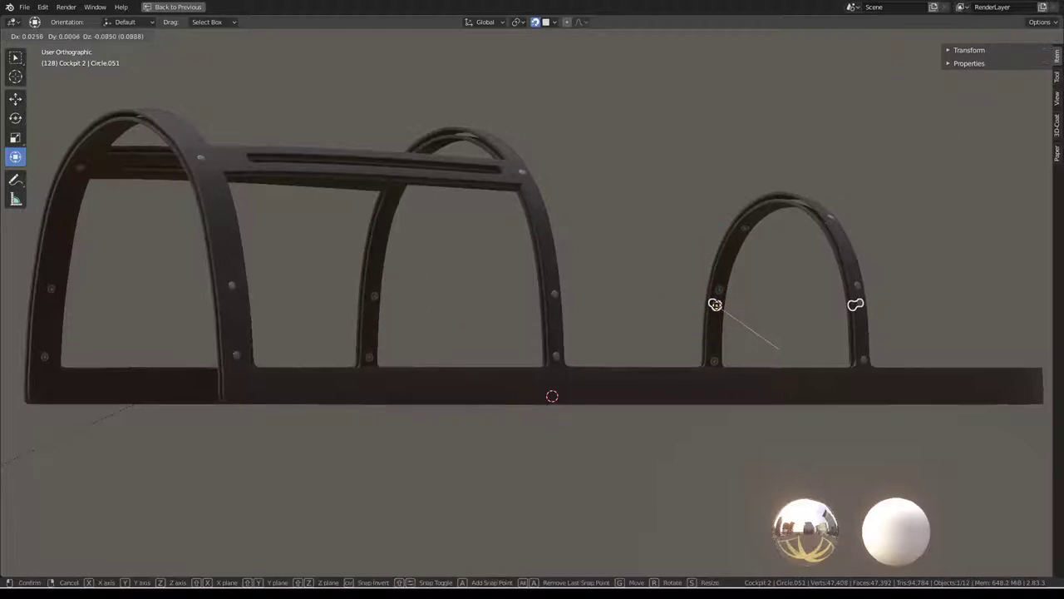
click(715, 305)
key(Delete)
click(719, 291)
- Settle the right-arch bolt and switch the viewport to the lit rendered preview
key(g)
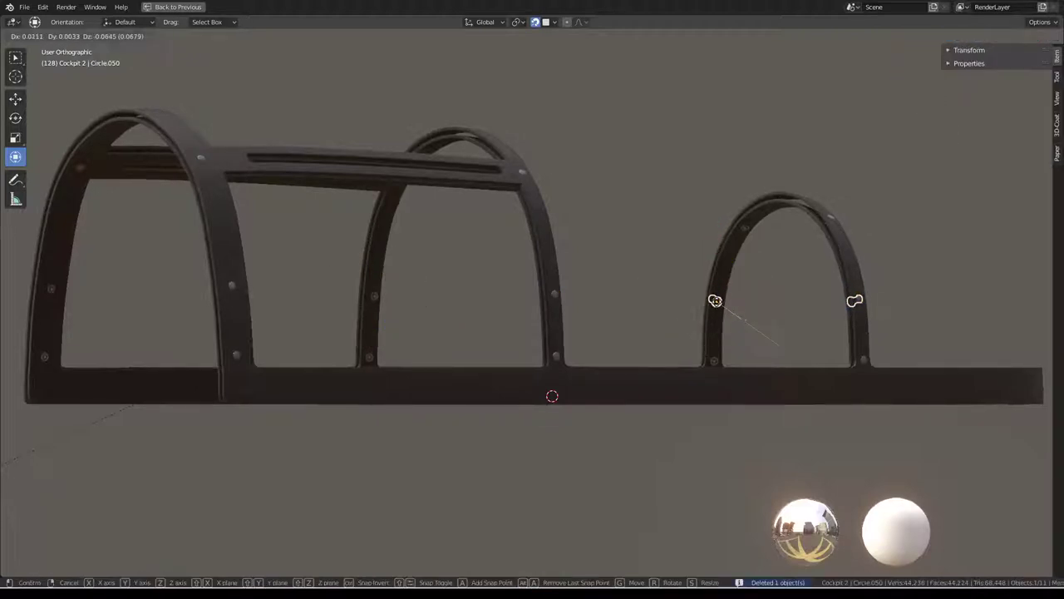
click(715, 304)
scroll(472, 279, down, 2)
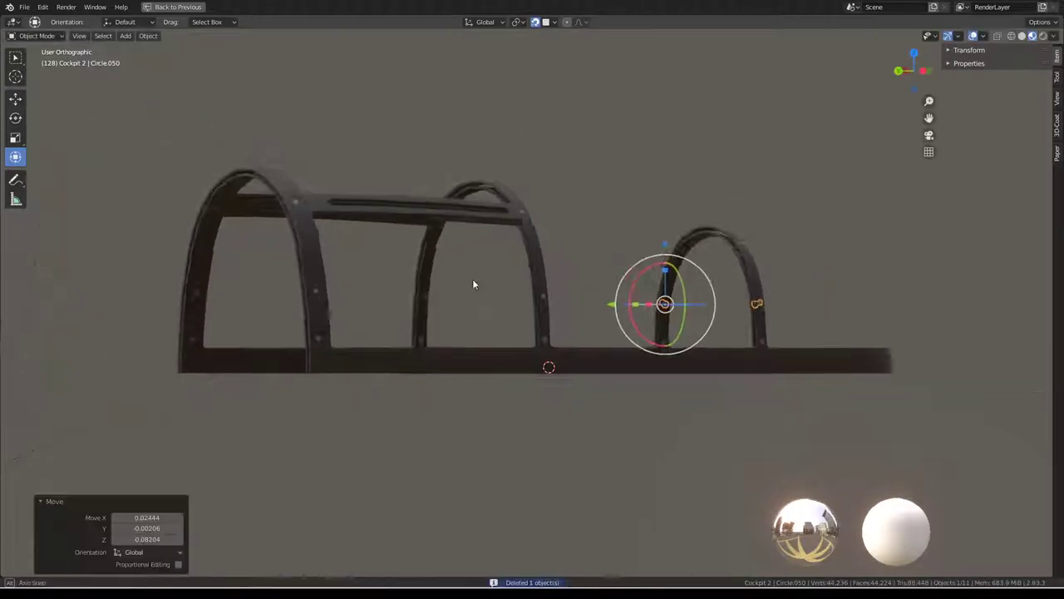
middle_drag(472, 279, 374, 231)
key(z)
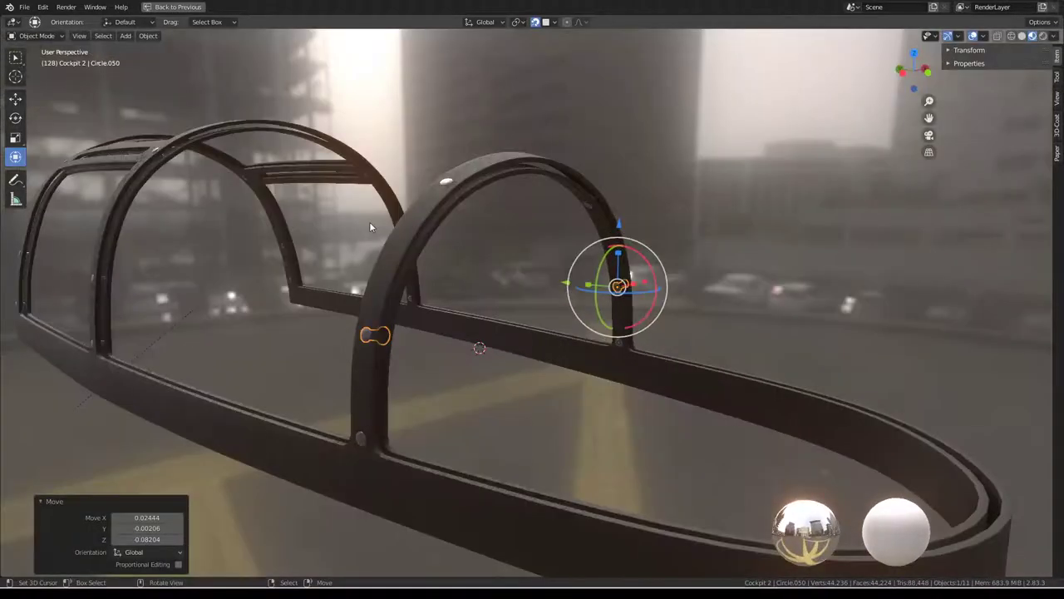
scroll(682, 244, up, 3)
mouse_move(682, 244)
shift+middle_down()
mouse_move(610, 287)
mouse_move(556, 257)
shift+middle_up()
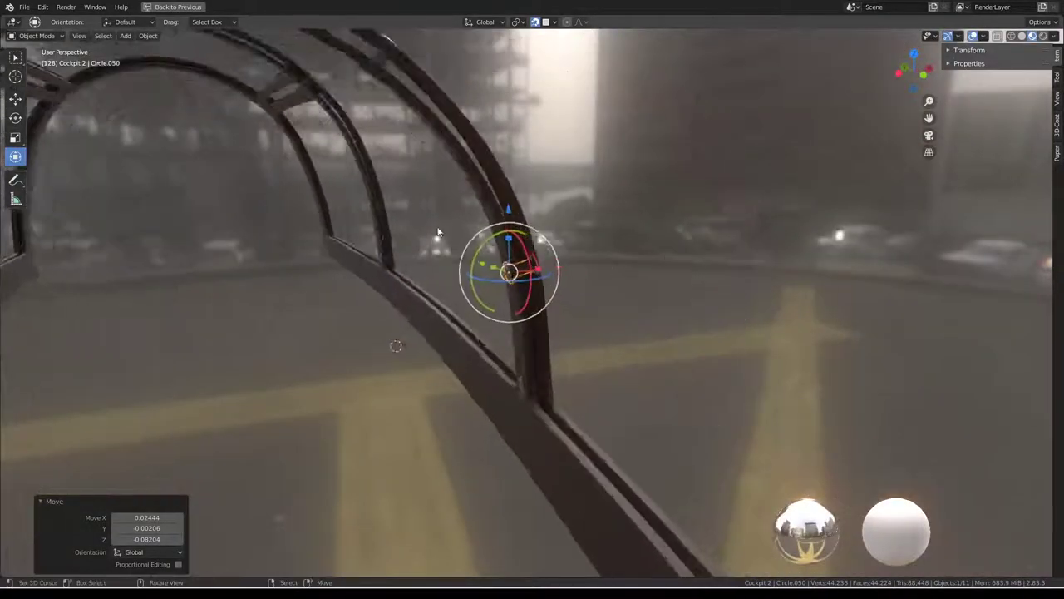
- Move the bolts on the arch and window bar into place, then deselect everything
key(g)
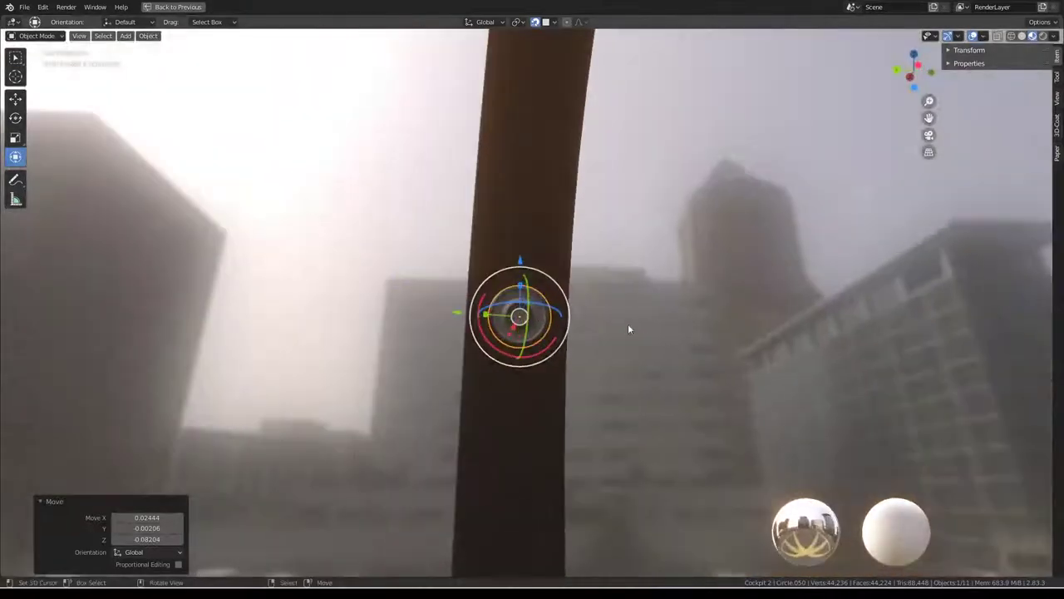
click(517, 316)
mouse_move(518, 316)
middle_down()
mouse_move(634, 302)
mouse_move(577, 295)
mouse_move(789, 301)
mouse_move(535, 308)
mouse_move(580, 248)
mouse_move(640, 280)
mouse_move(527, 271)
mouse_move(484, 323)
mouse_move(341, 323)
mouse_move(297, 274)
mouse_move(497, 244)
mouse_move(560, 280)
mouse_move(462, 336)
mouse_move(476, 256)
middle_up()
key(g)
click(573, 292)
key(g)
click(527, 301)
click(535, 260)
- Place new linked bolt copies along the cockpit arch
key(g)
click(618, 283)
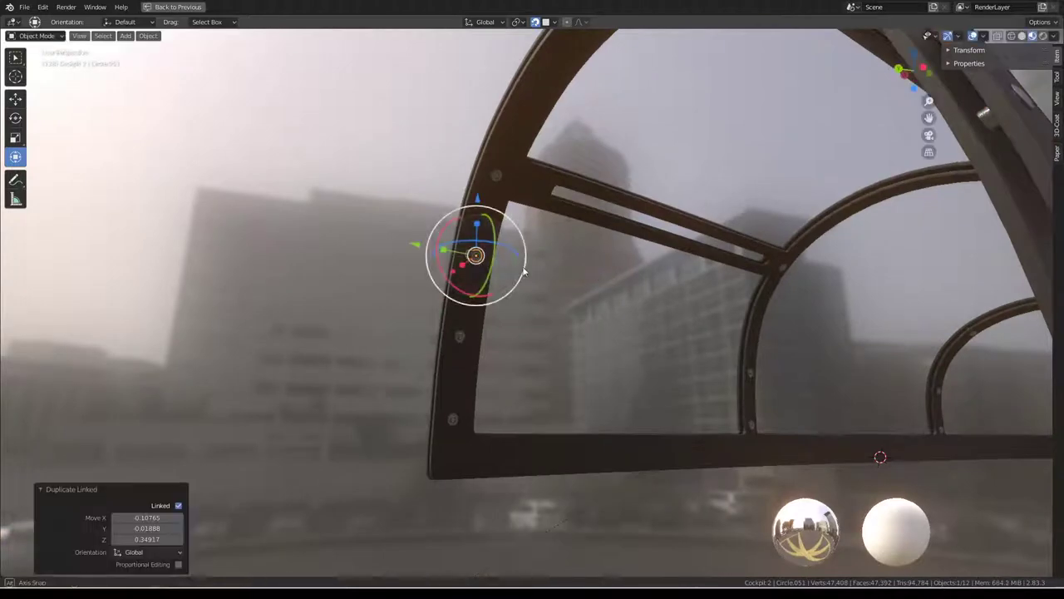
mouse_move(618, 283)
middle_down()
mouse_move(563, 259)
mouse_move(654, 291)
mouse_move(593, 291)
middle_up()
key(alt+d)
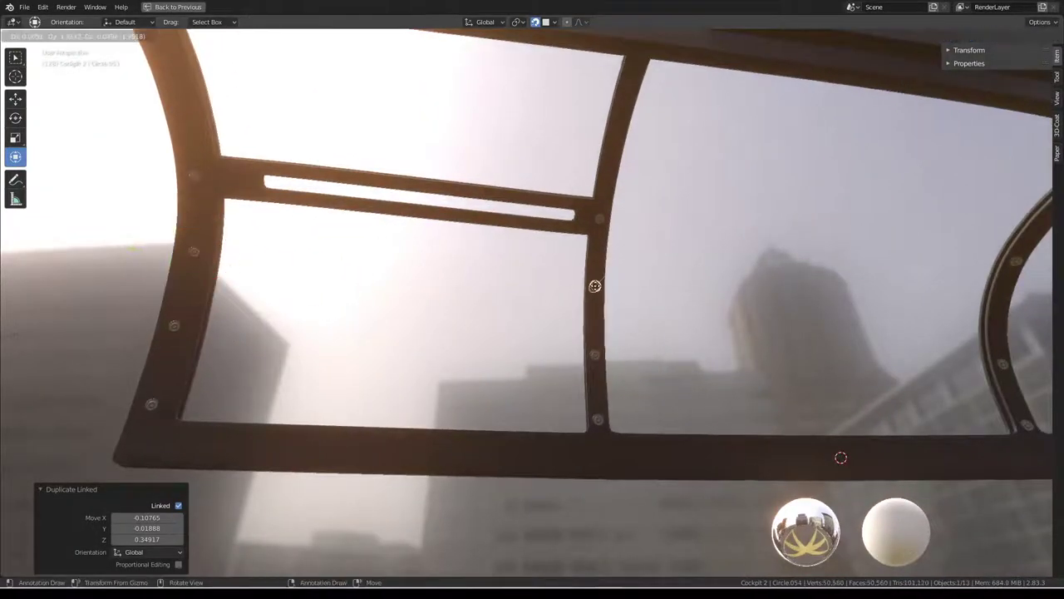
click(595, 286)
mouse_move(689, 290)
middle_down()
mouse_move(581, 292)
mouse_move(565, 333)
mouse_move(665, 305)
mouse_move(563, 316)
middle_up()
click(577, 283)
- Continue studding the canopy frame with further linked bolt copies
key(alt+d)
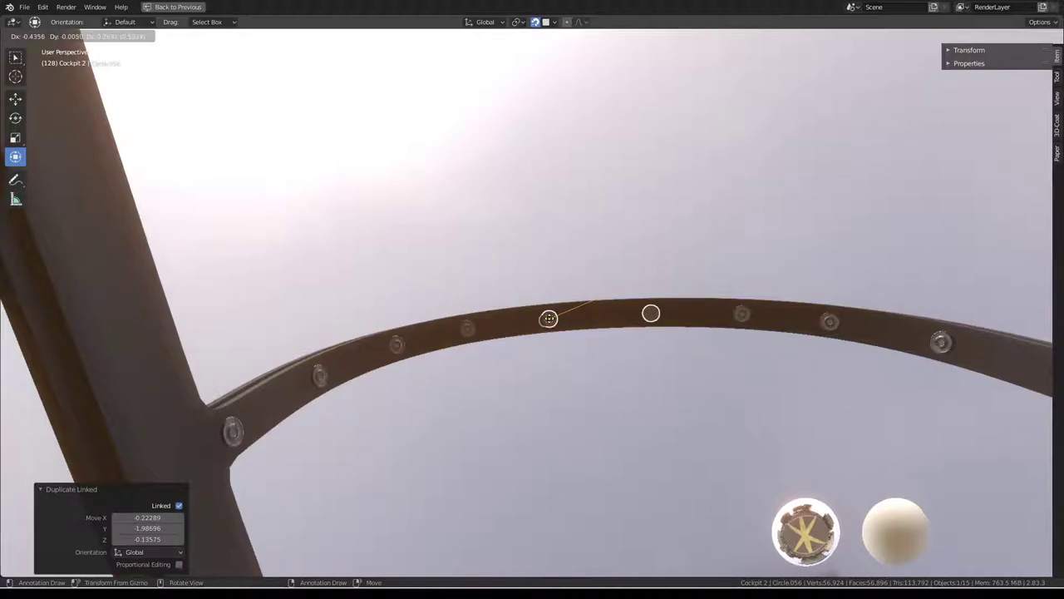
click(551, 319)
mouse_move(551, 318)
middle_down()
mouse_move(411, 147)
mouse_move(544, 404)
mouse_move(535, 223)
mouse_move(516, 285)
middle_up()
key(alt+d)
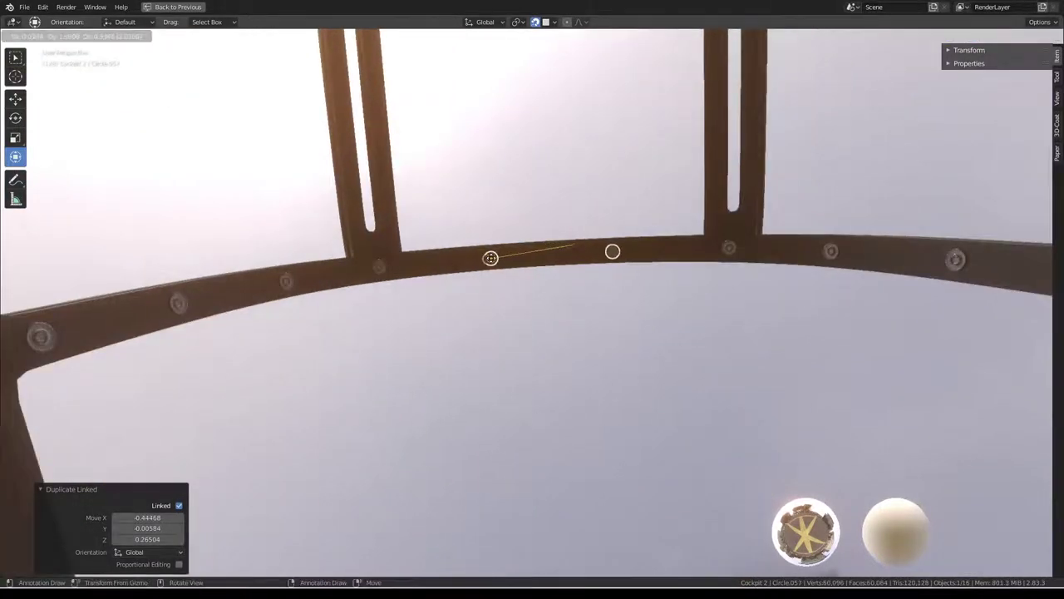
click(488, 257)
scroll(537, 209, down, 5)
mouse_move(537, 208)
middle_down()
mouse_move(594, 342)
mouse_move(532, 315)
mouse_move(585, 378)
mouse_move(657, 285)
mouse_move(604, 266)
mouse_move(672, 264)
mouse_move(632, 274)
mouse_move(793, 199)
mouse_move(683, 148)
mouse_move(522, 198)
middle_up()
scroll(523, 326, up, 5)
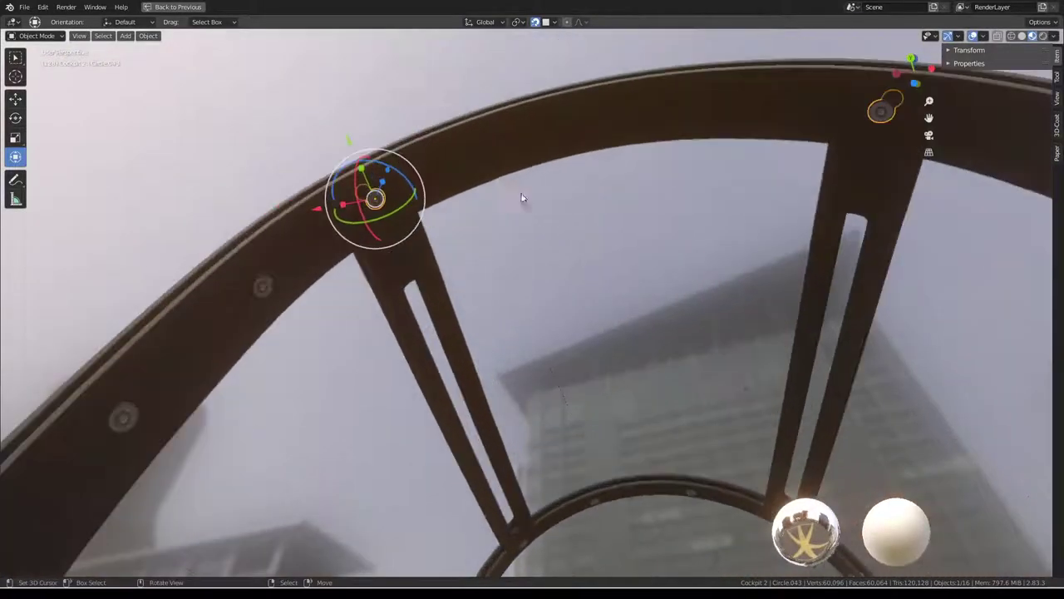
- Add one more bolt copy near the top of the frame, then switch to the OBS window
key(shift+d)
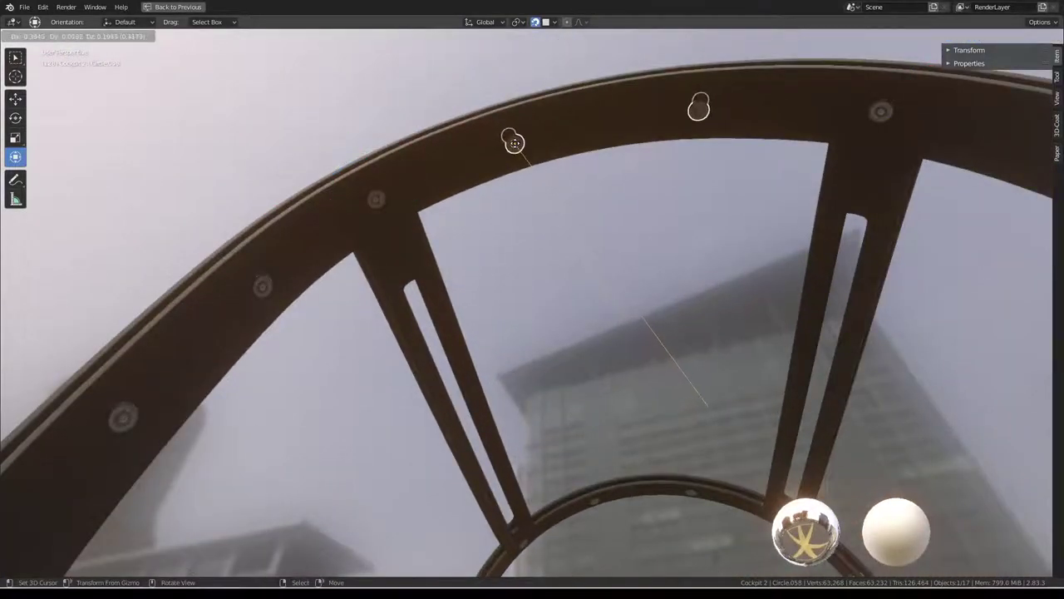
click(516, 144)
mouse_move(501, 159)
middle_down()
mouse_move(488, 452)
mouse_move(551, 399)
mouse_move(476, 358)
mouse_move(458, 409)
mouse_move(446, 285)
mouse_move(623, 291)
mouse_move(629, 279)
middle_up()
key(alt+Tab)
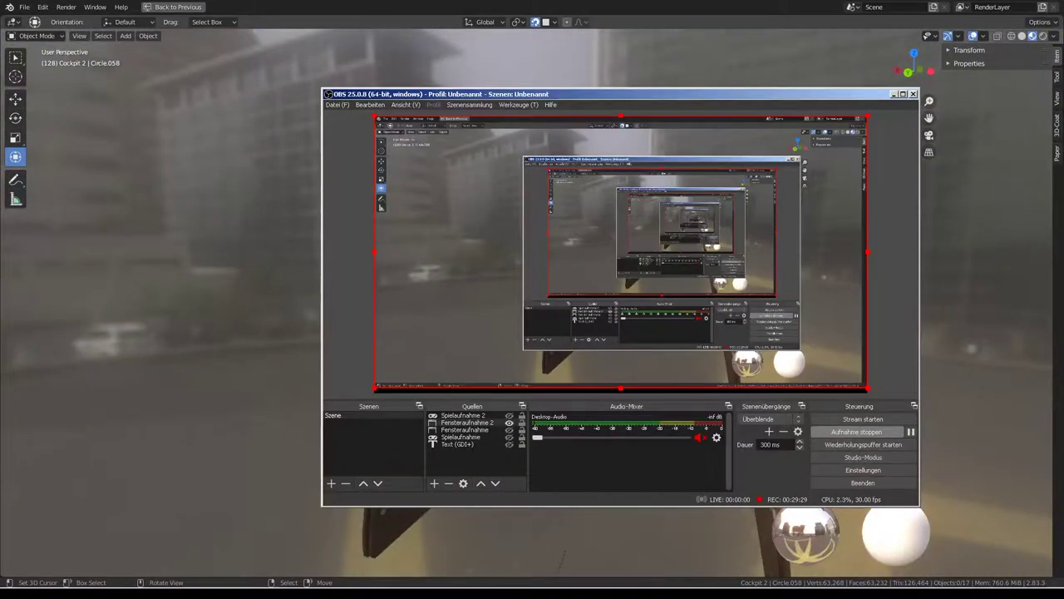